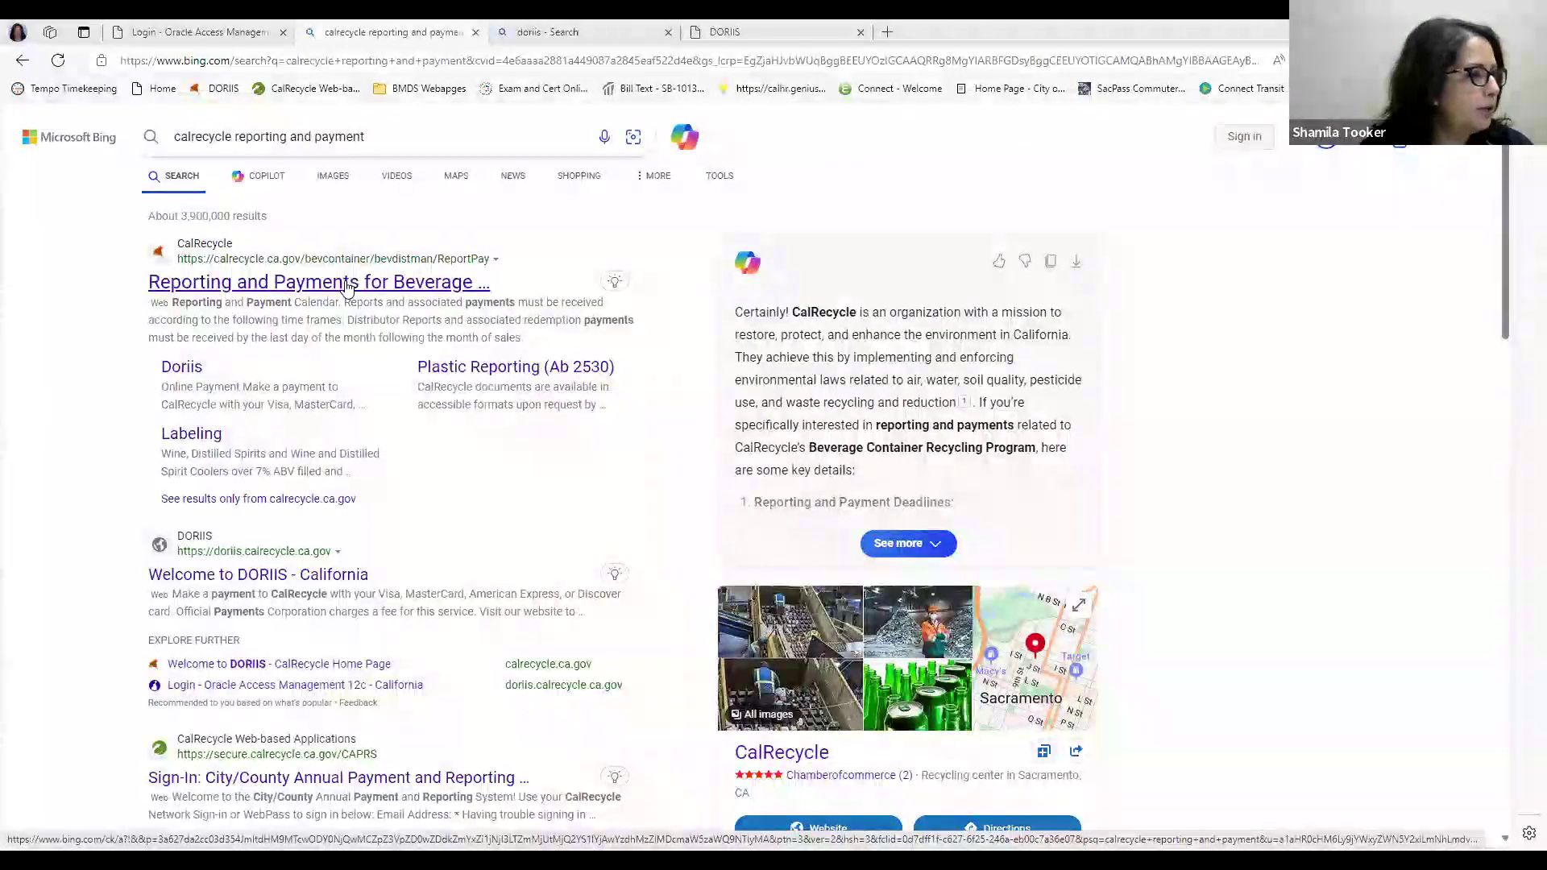
Look over the CalRecycle Reporting and Payments page, then close it and the earlier calrecycle search tab
left_click(964, 401)
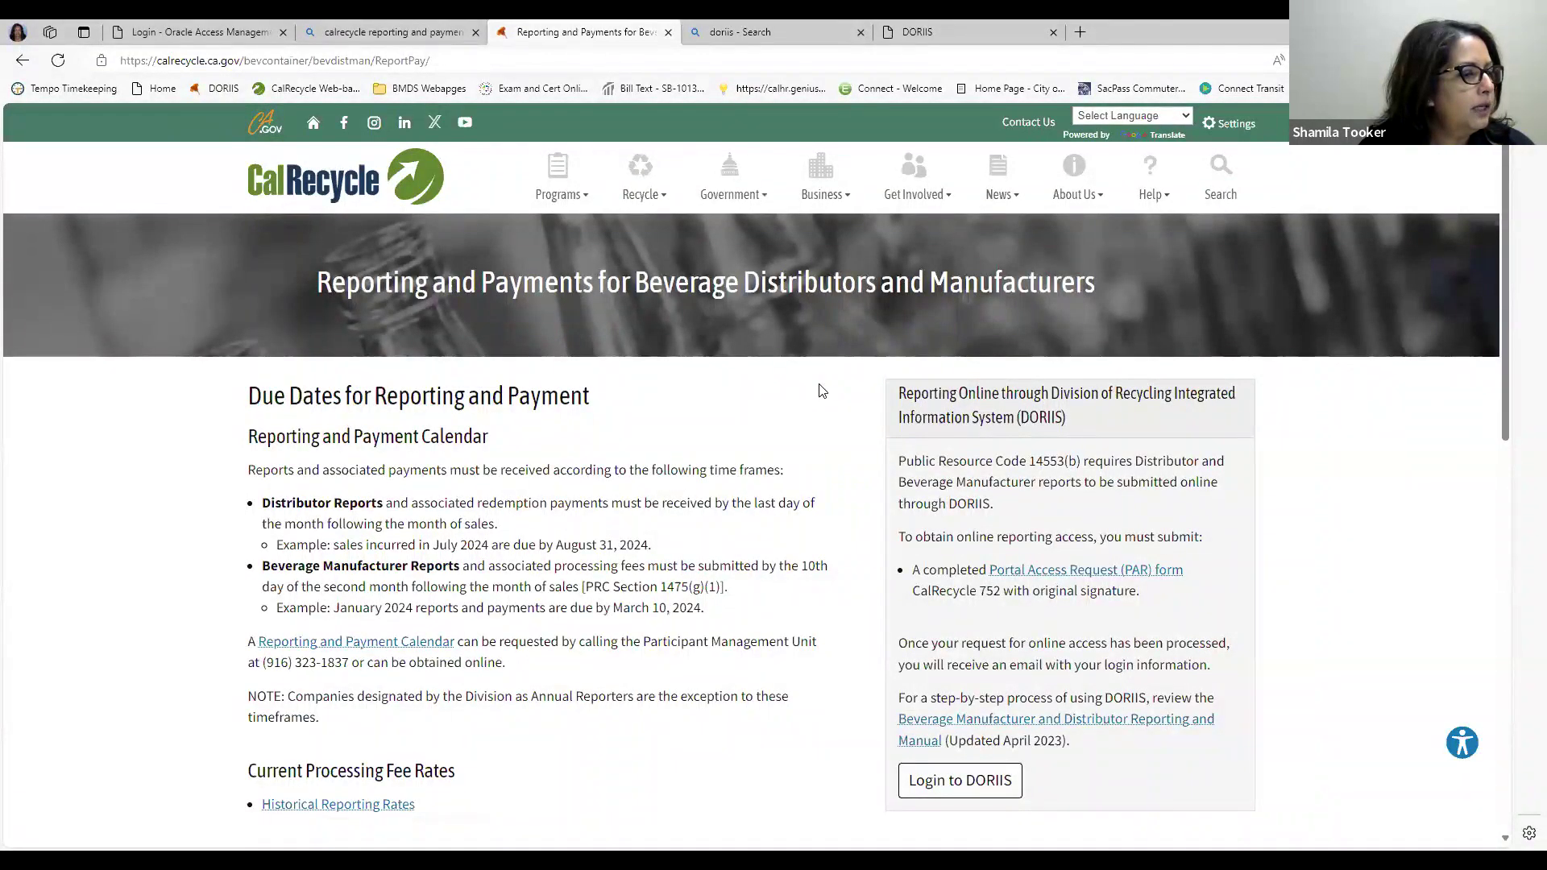
scroll(822, 391, "down", 1)
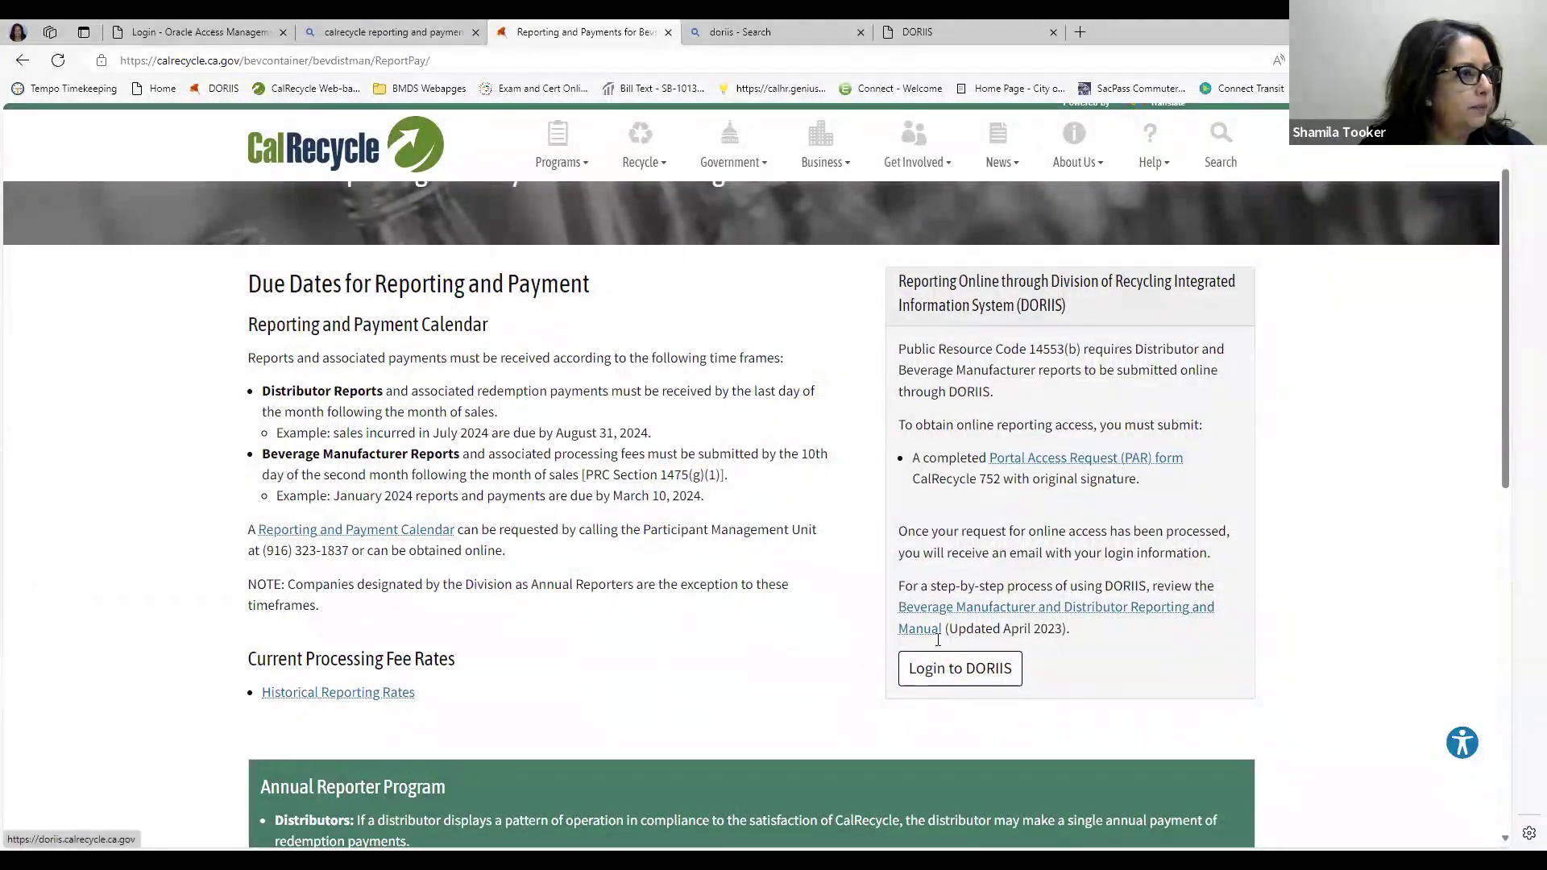
left_click(667, 32)
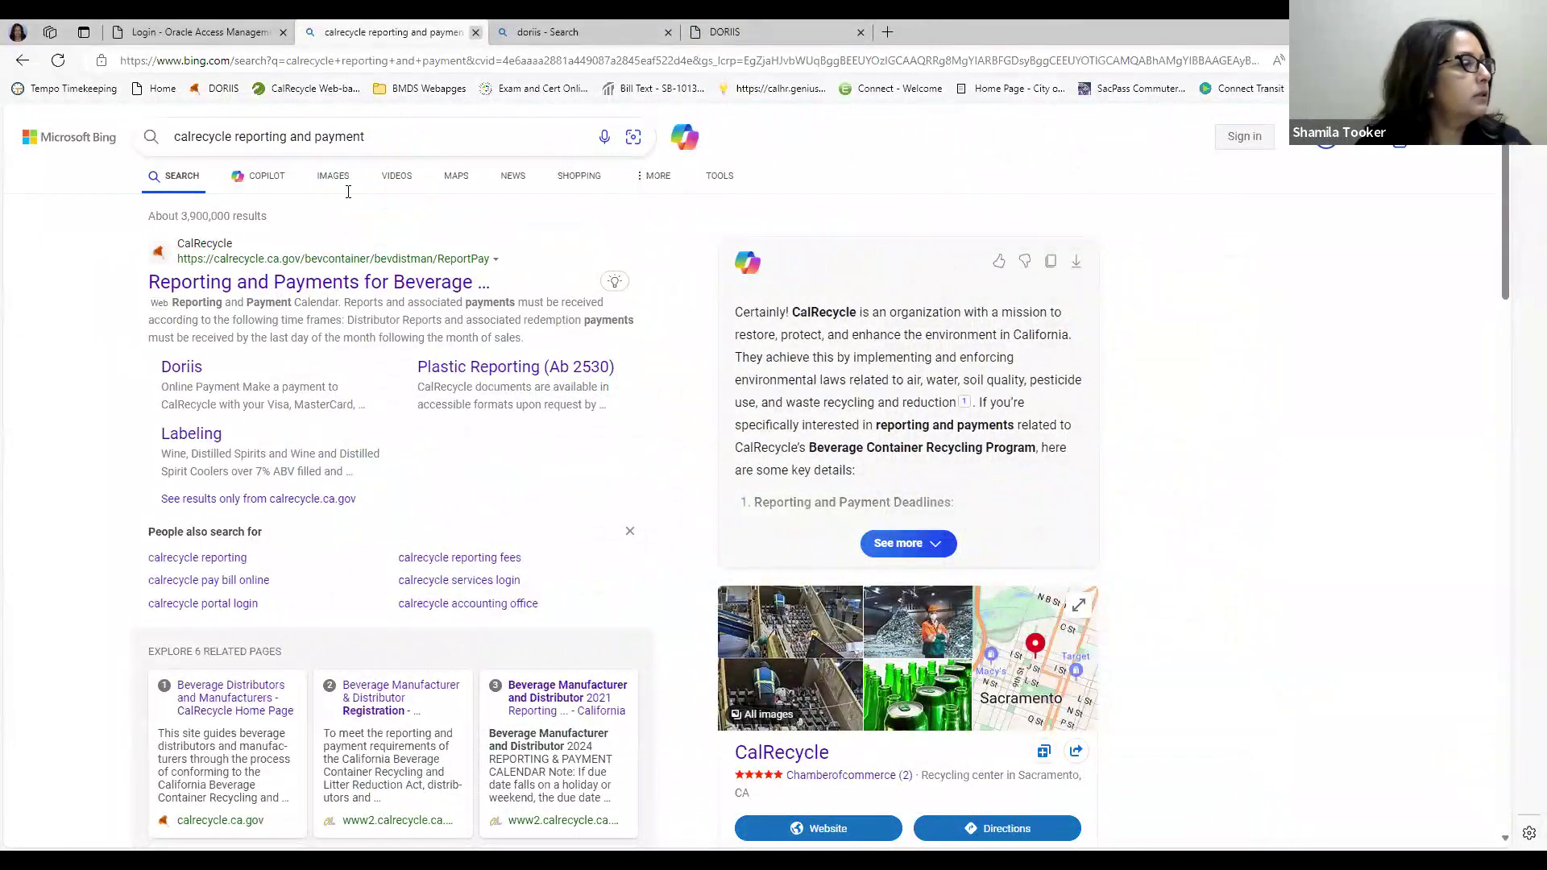
key("ctrl+w")
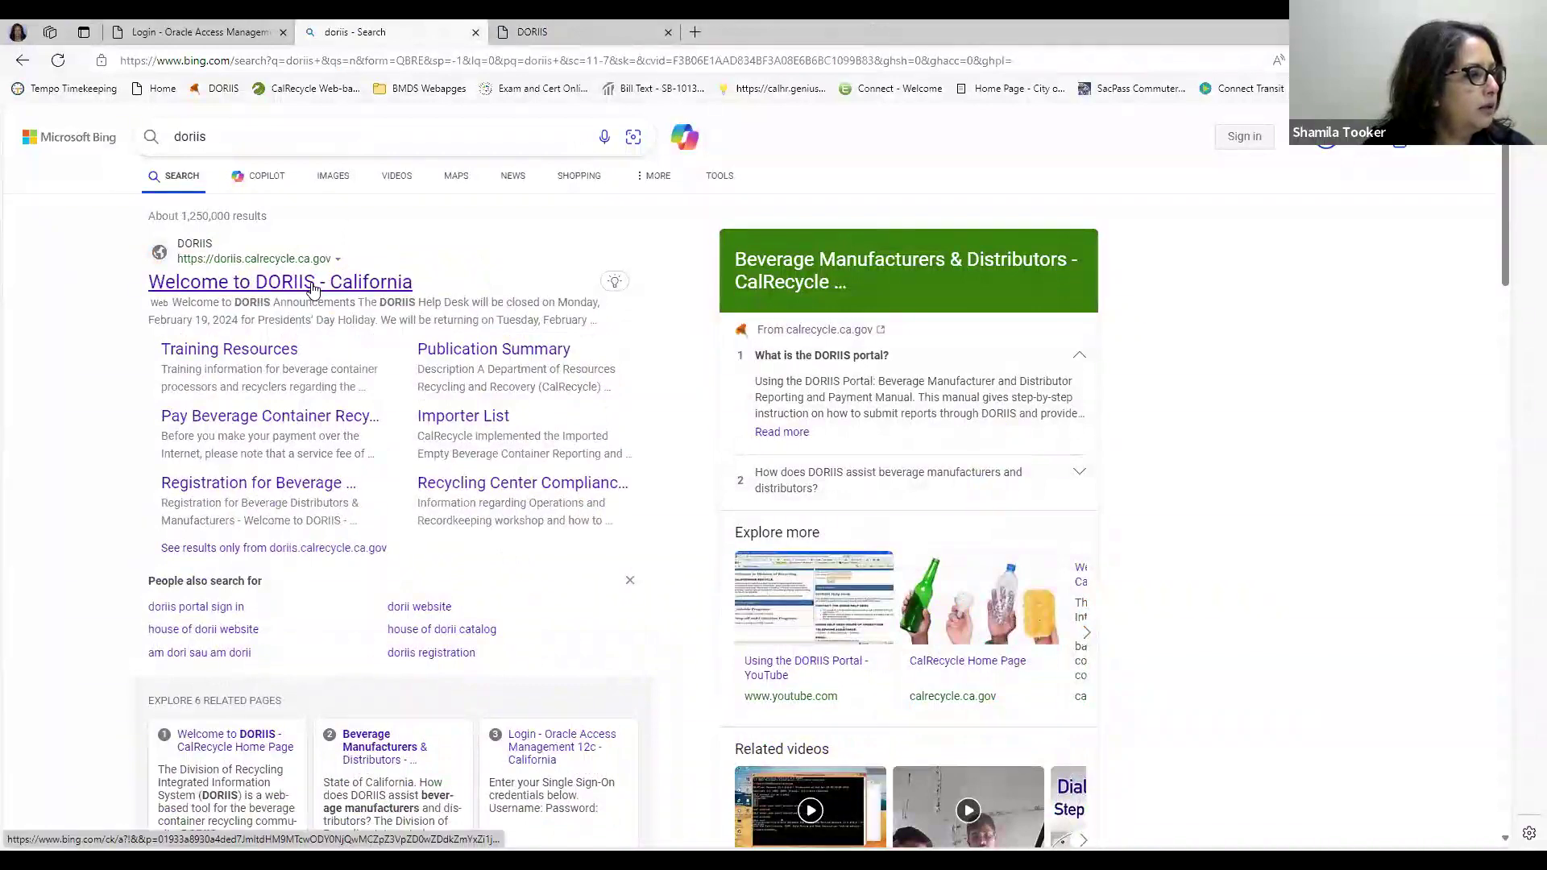
Open the Welcome to DORIIS page and reach its already filled-in Single Sign-On page
left_click(313, 283)
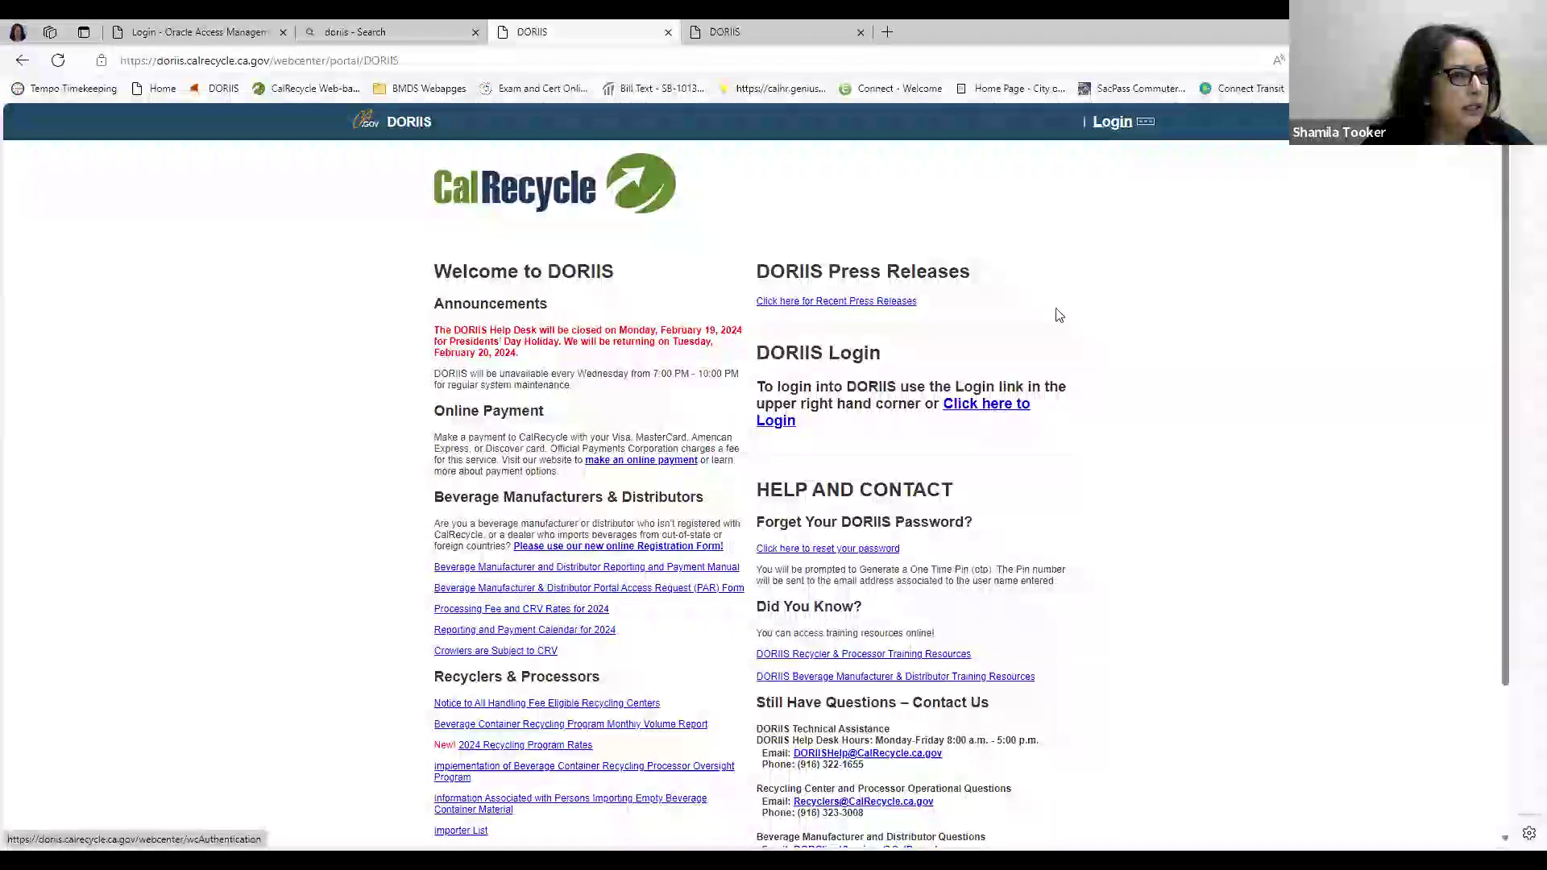
left_click(1112, 123)
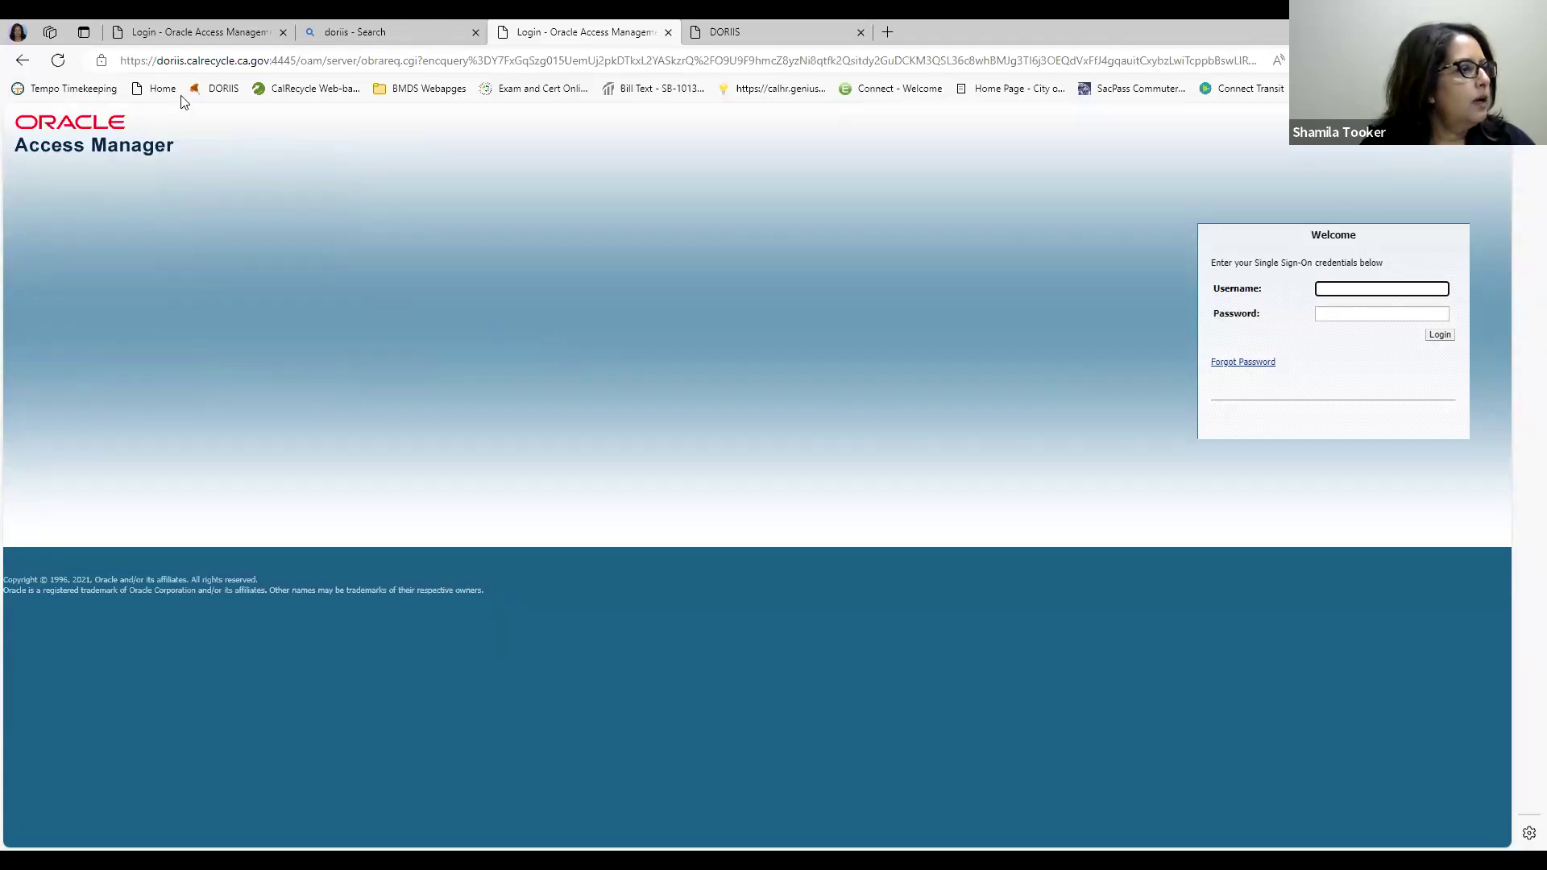
left_click(211, 36)
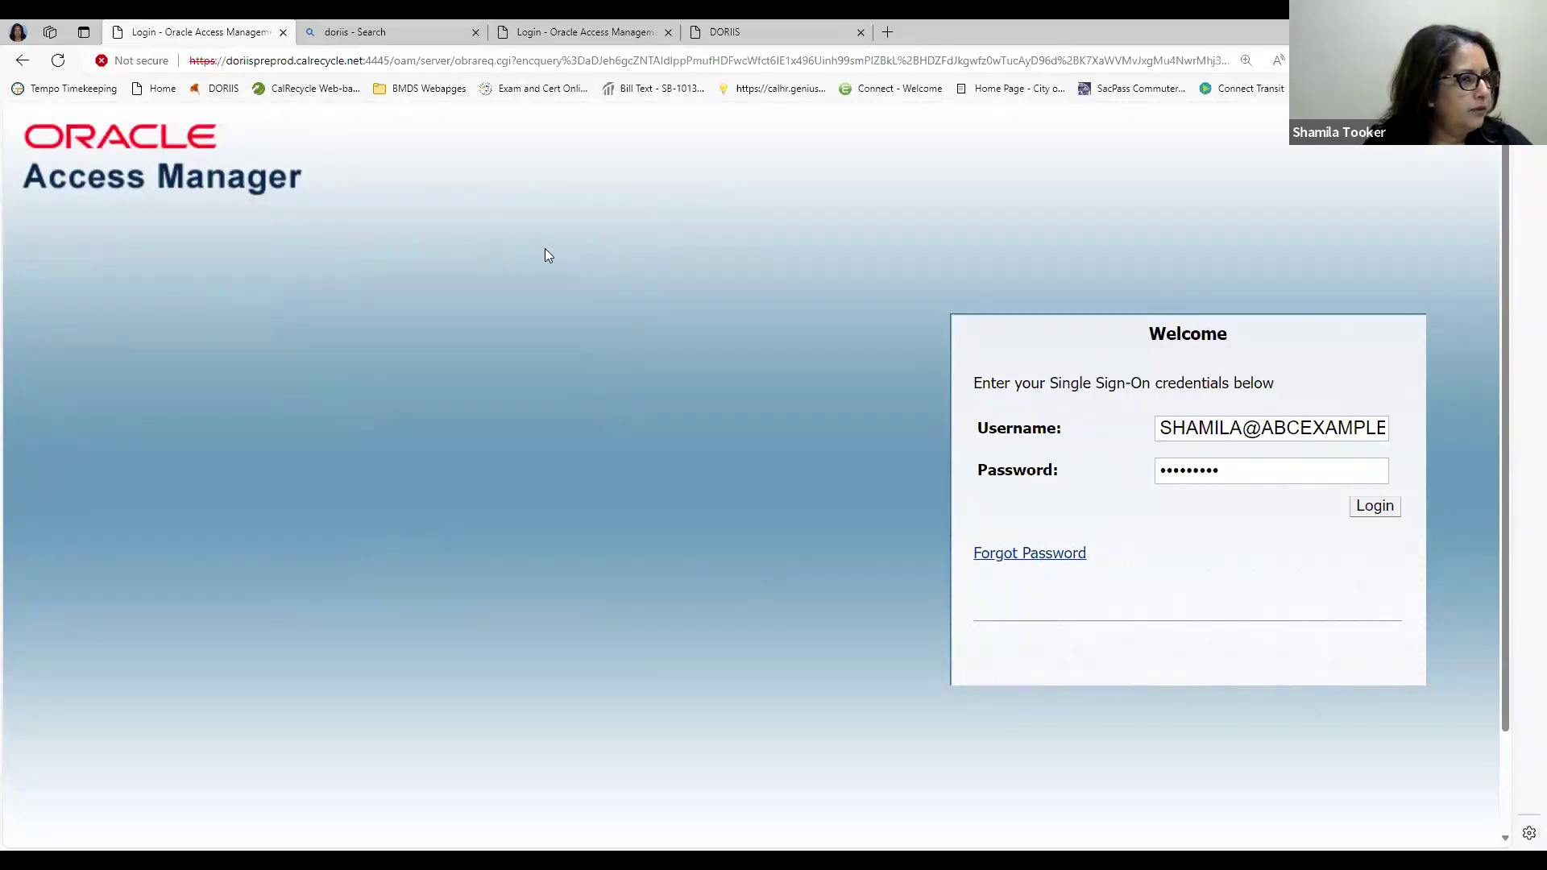
left_click(738, 27)
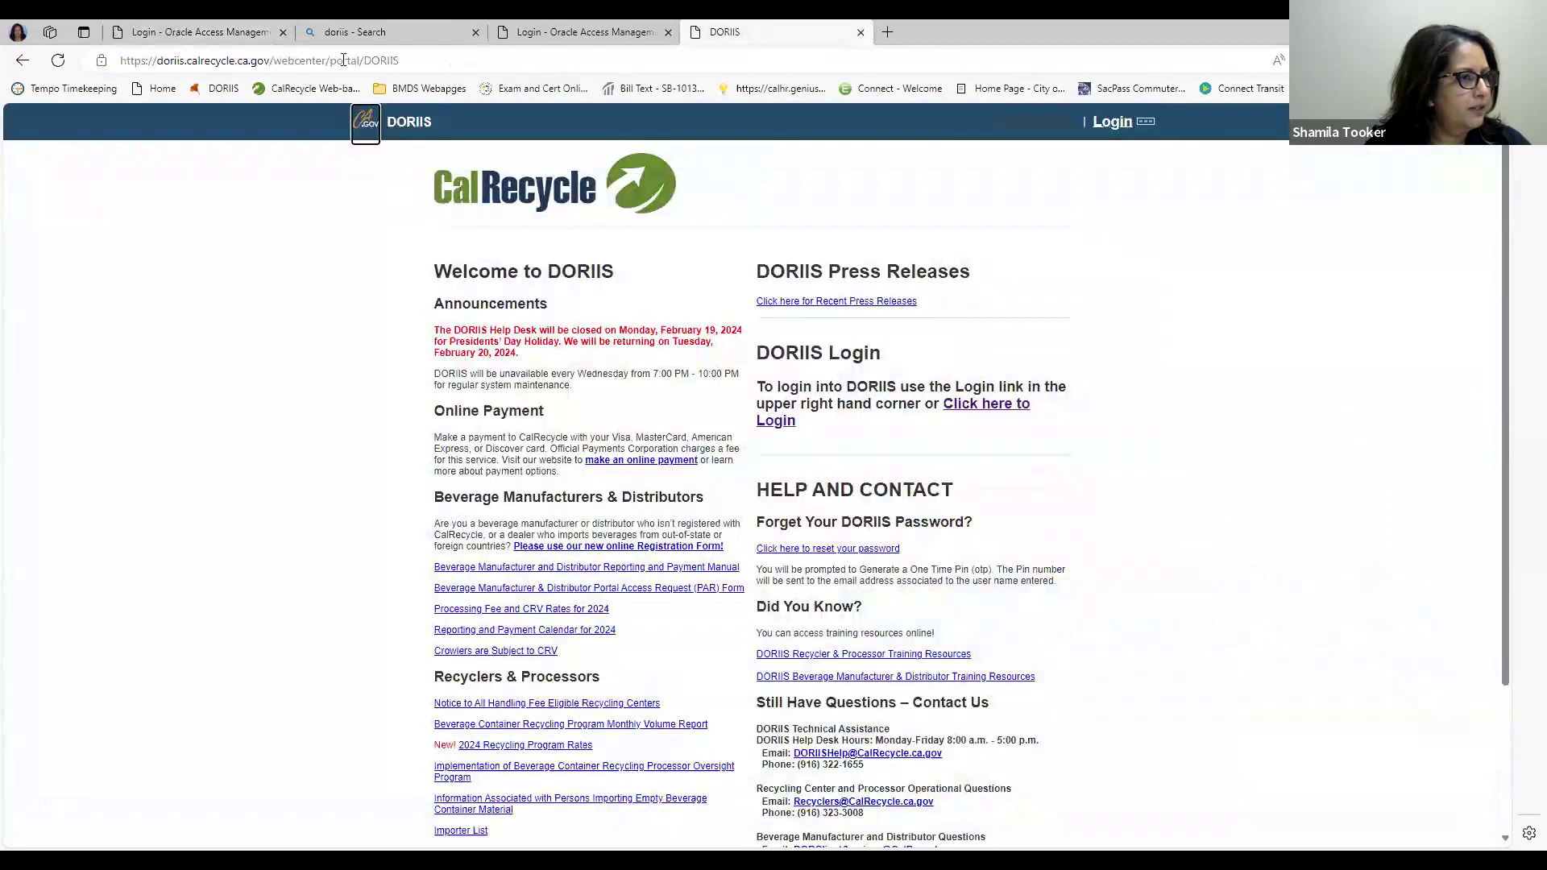
left_click(216, 32)
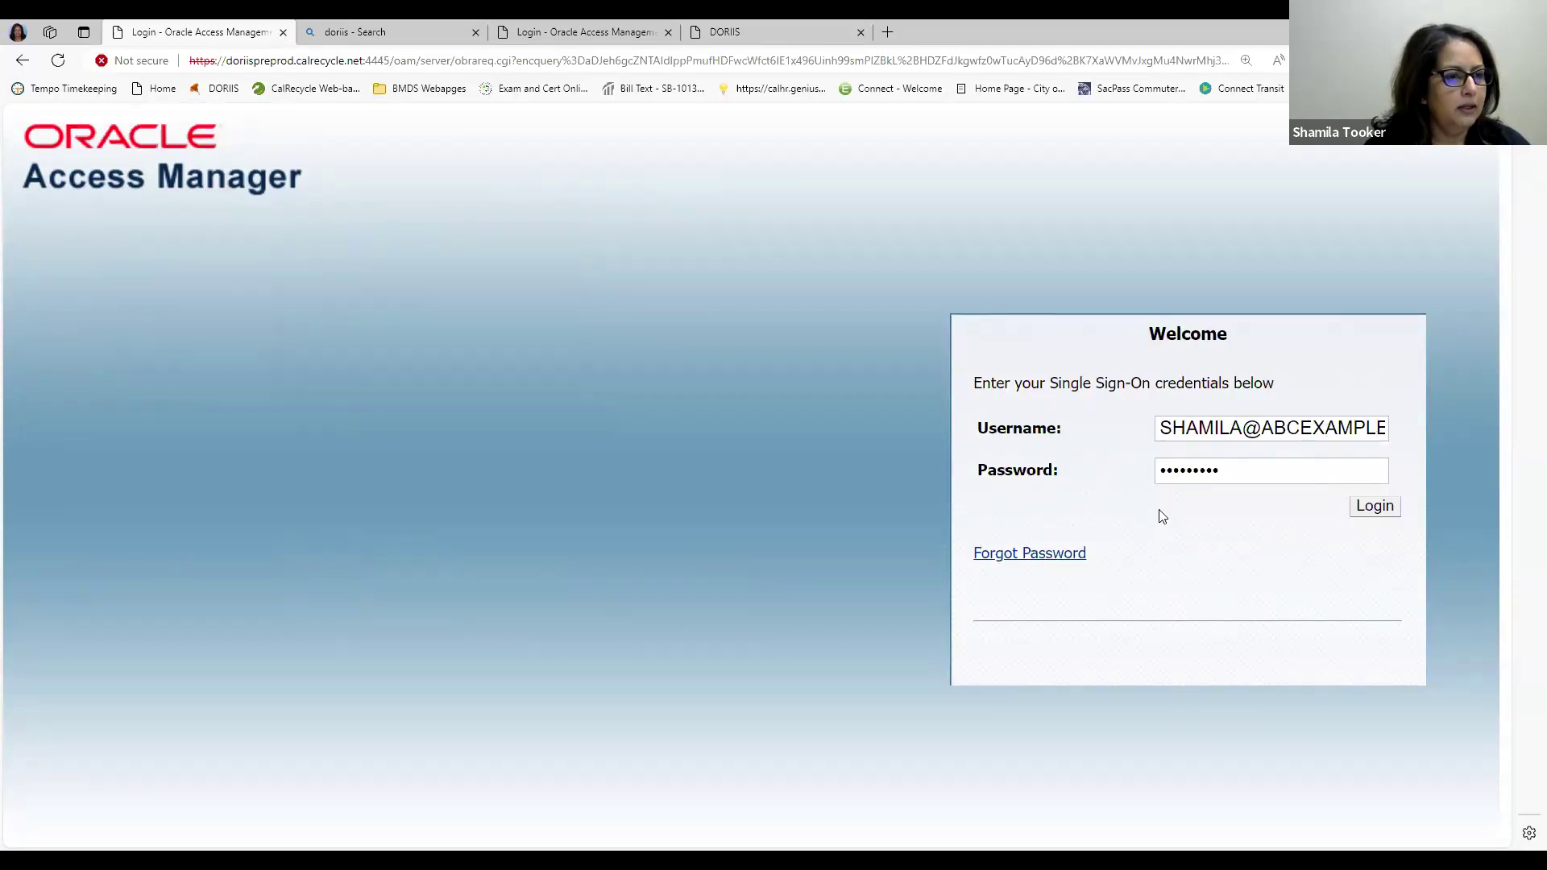
Submit the sign-in, resubmit after the system error, and close the failed sign-on tab
left_click(1375, 507)
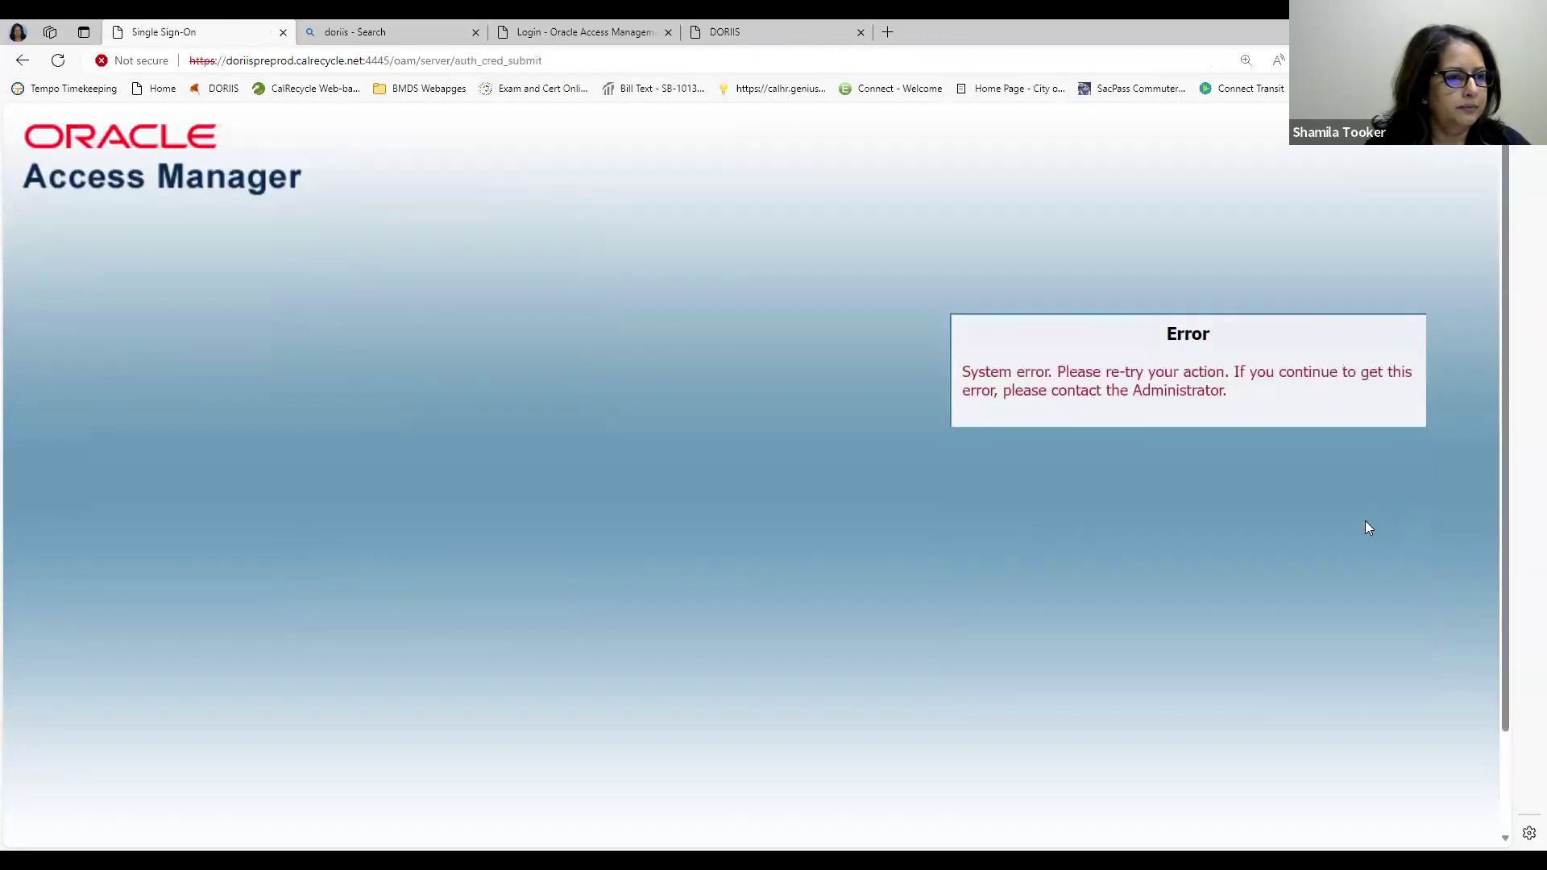
left_click(58, 60)
left_click(807, 184)
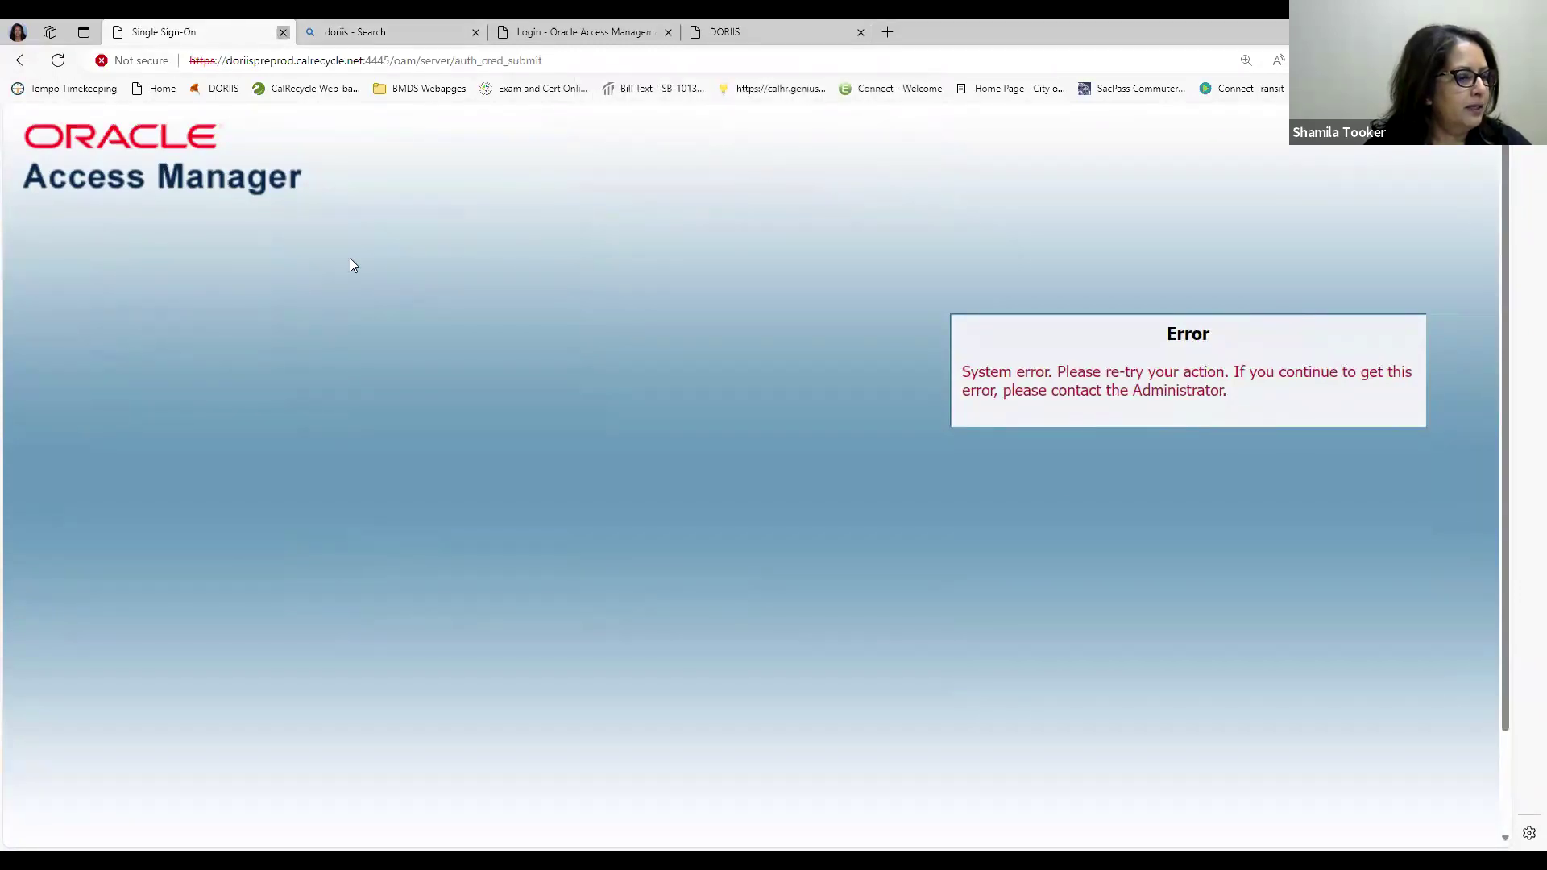
key("ctrl+w")
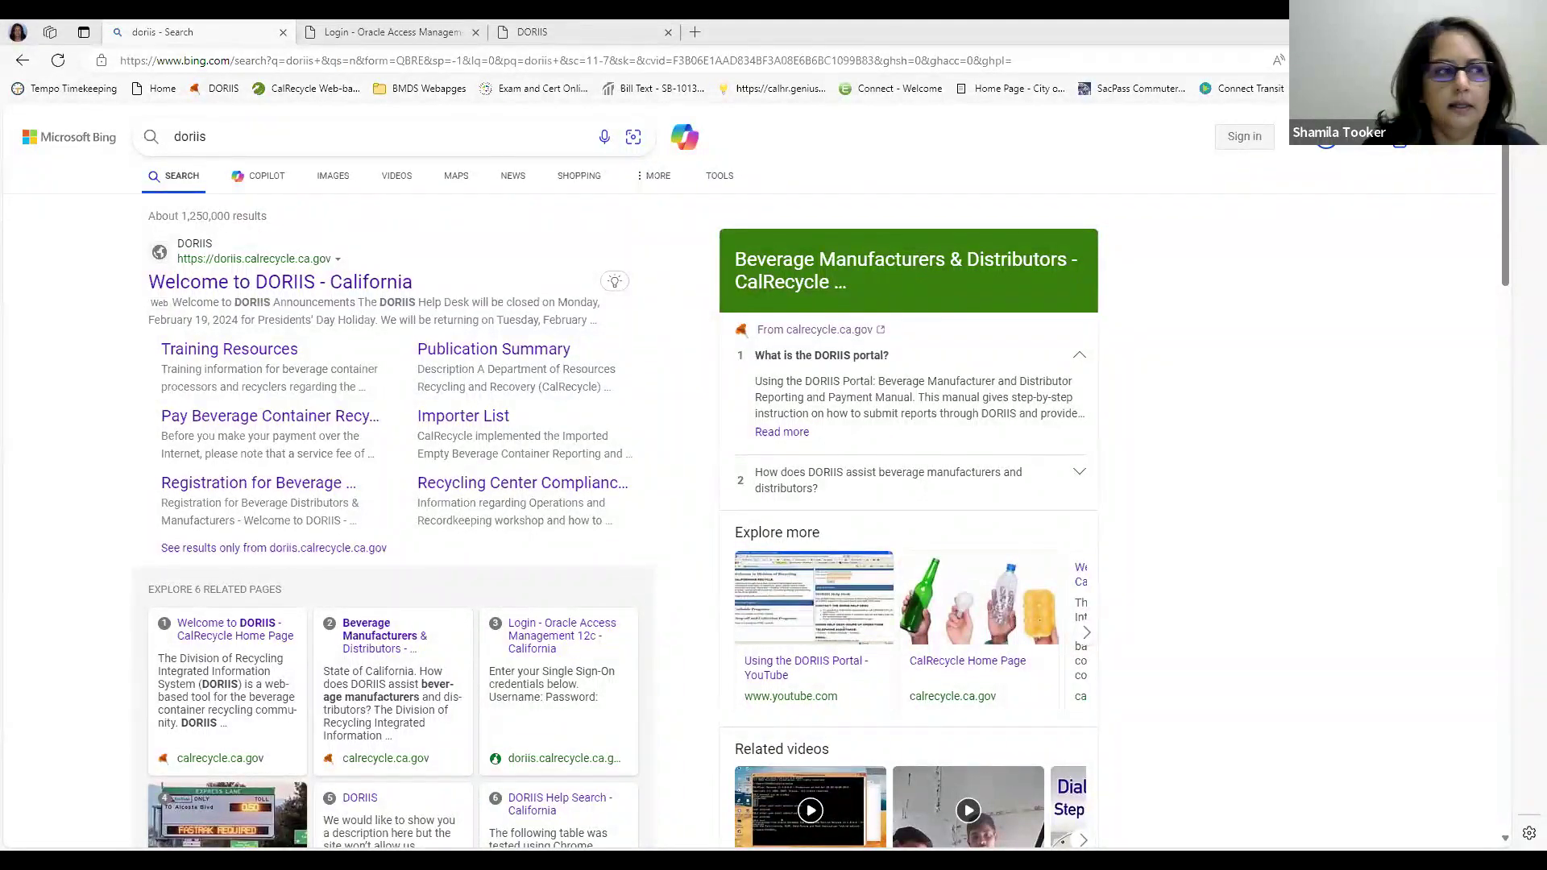
Sign in to DORIIS PreProd by pasting the account username and password
left_click(854, 332)
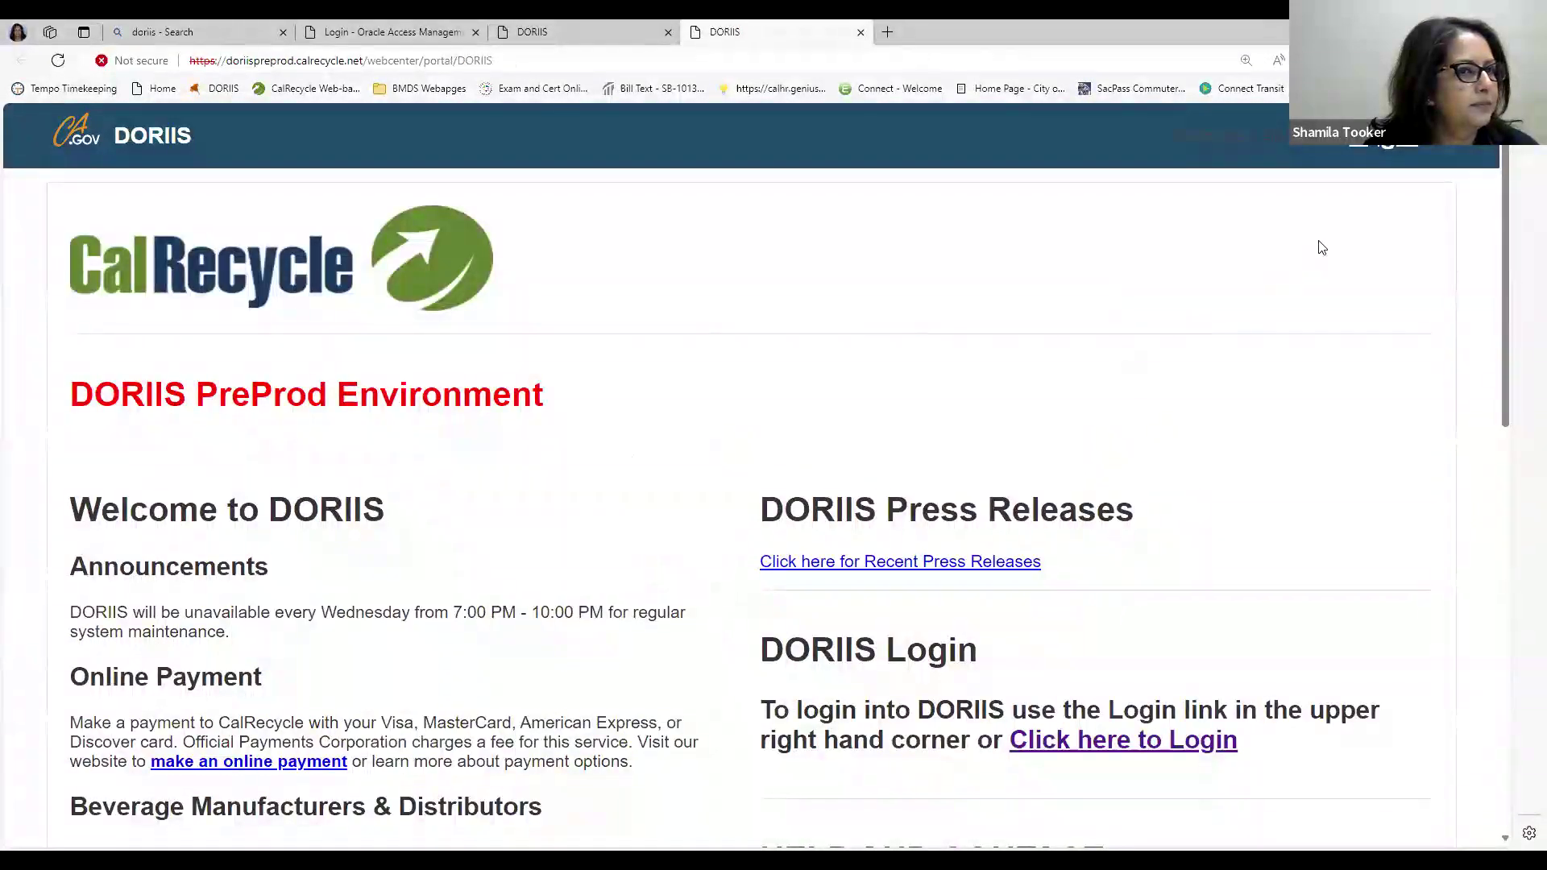
left_click(1384, 149)
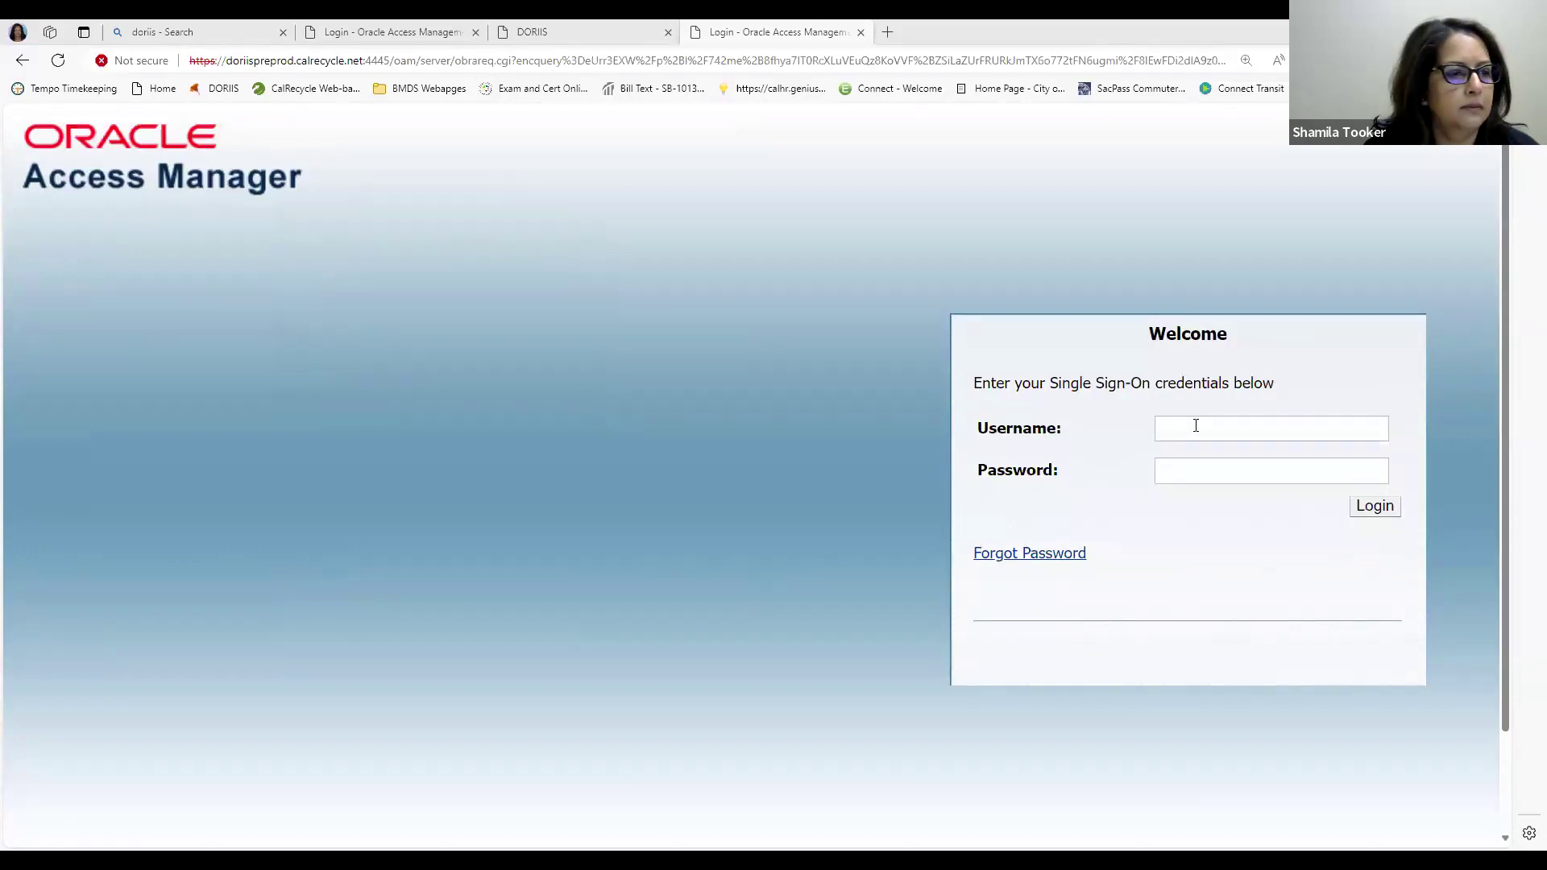
right_click(1195, 425)
left_click(1217, 582)
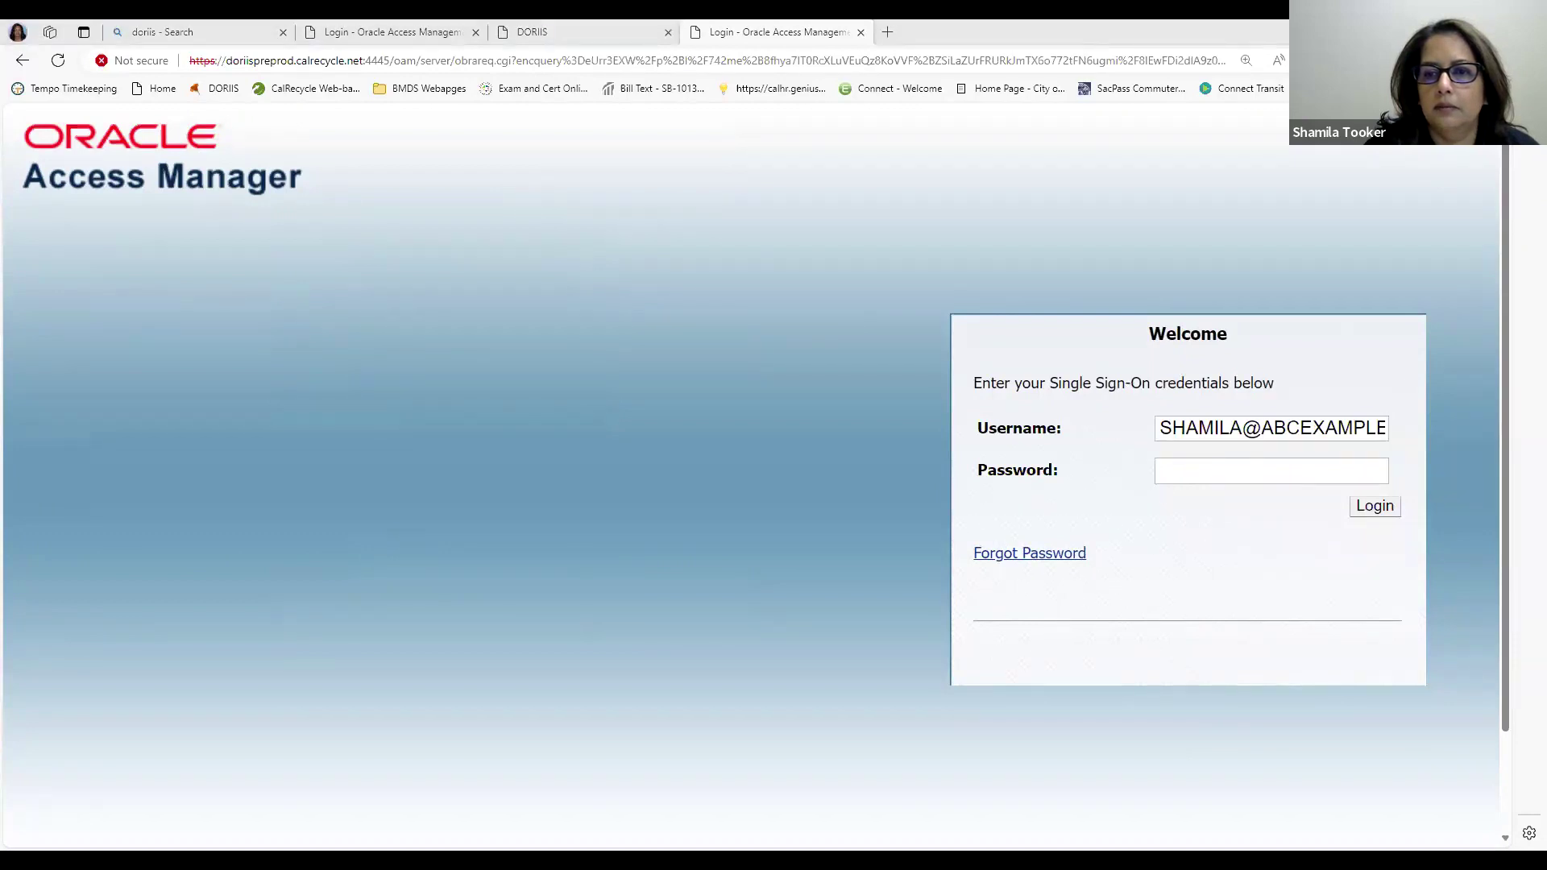
right_click(1194, 472)
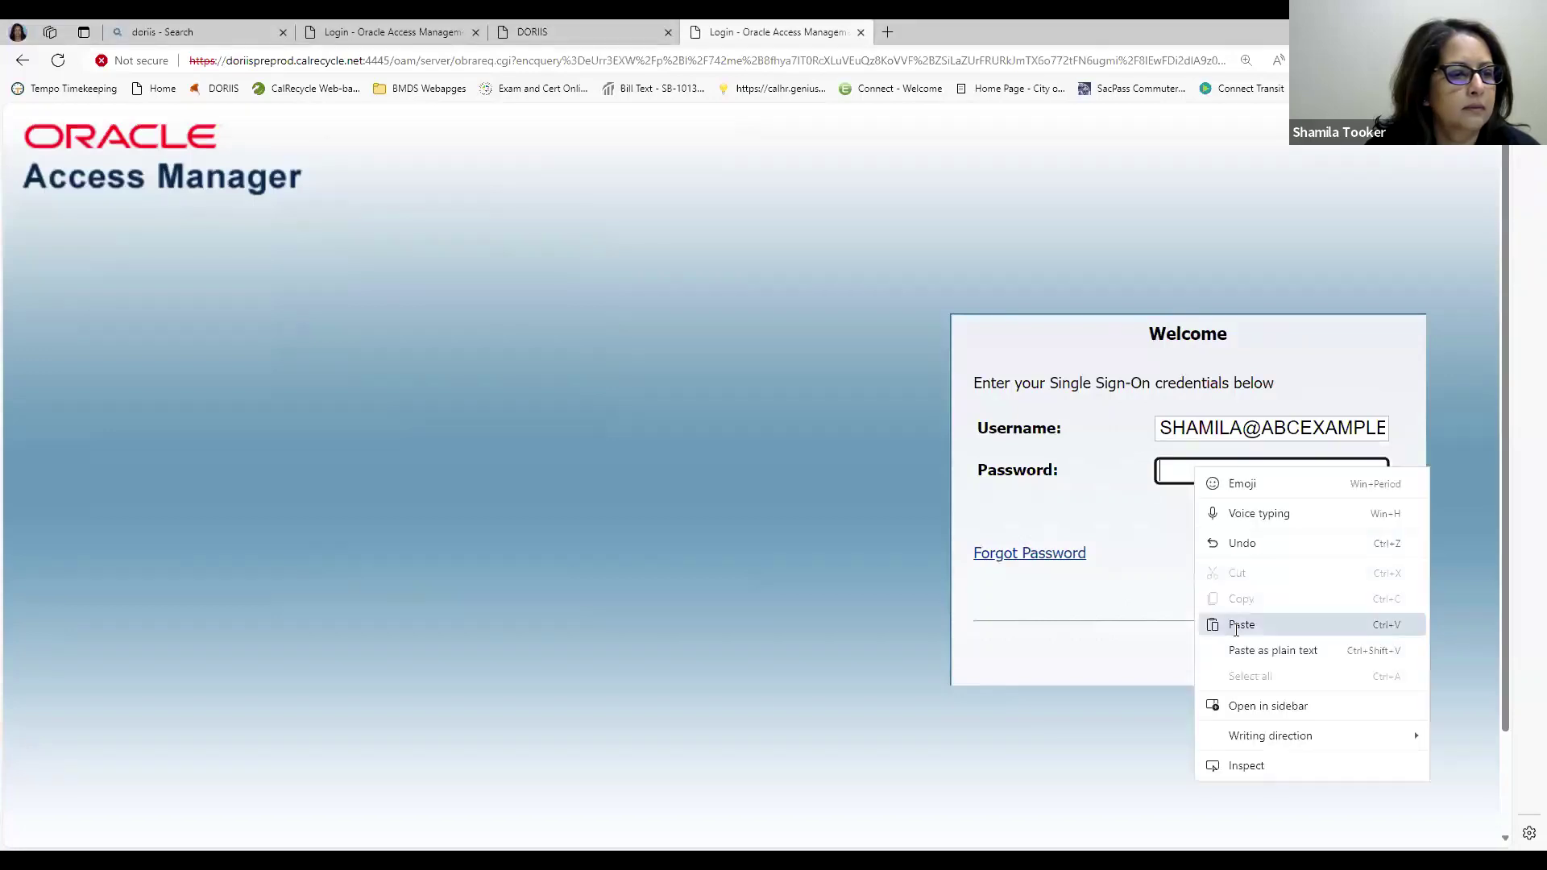
left_click(1218, 618)
left_click(1374, 507)
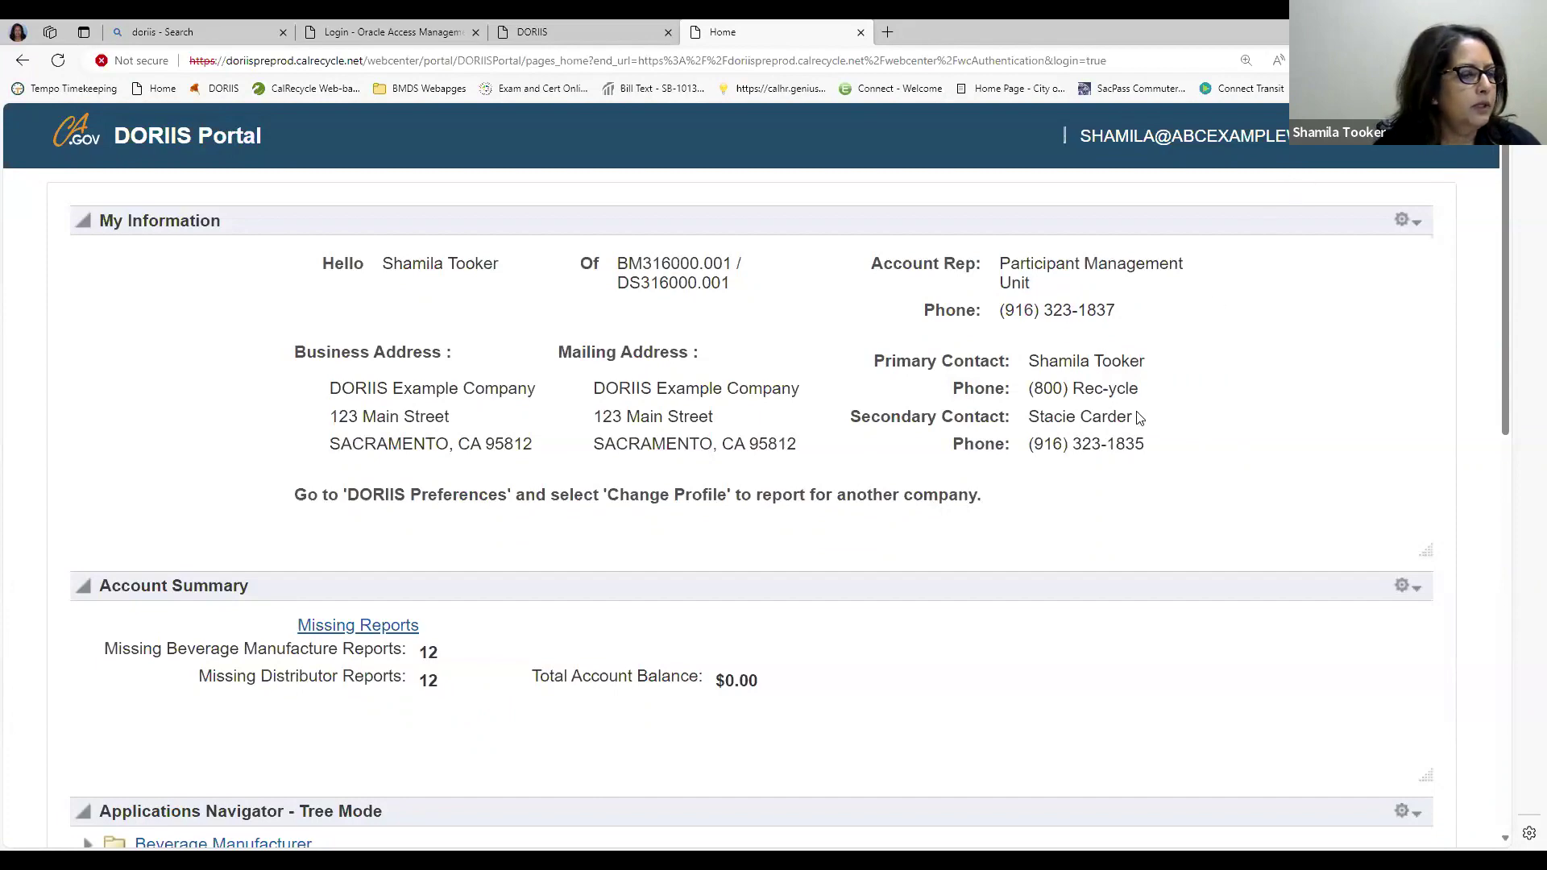
Switch the profile to ABC Example Winery under DORIIS Preferences and return to the home page
scroll(1139, 412, "down", 2)
scroll(1139, 411, "down", 3)
scroll(1139, 410, "up", 4)
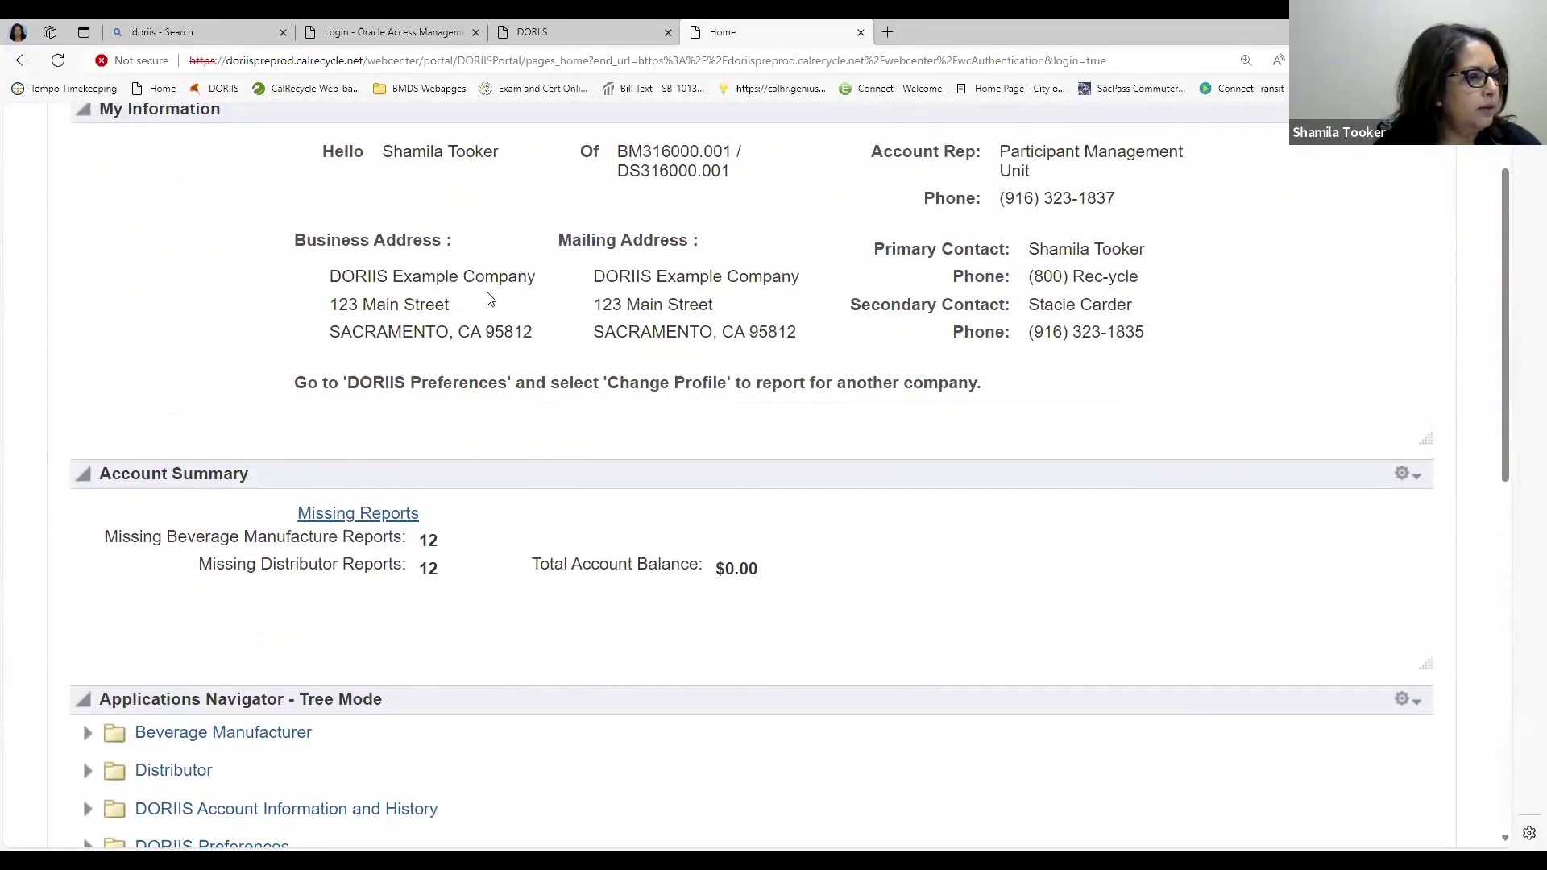
scroll(539, 311, "down", 4)
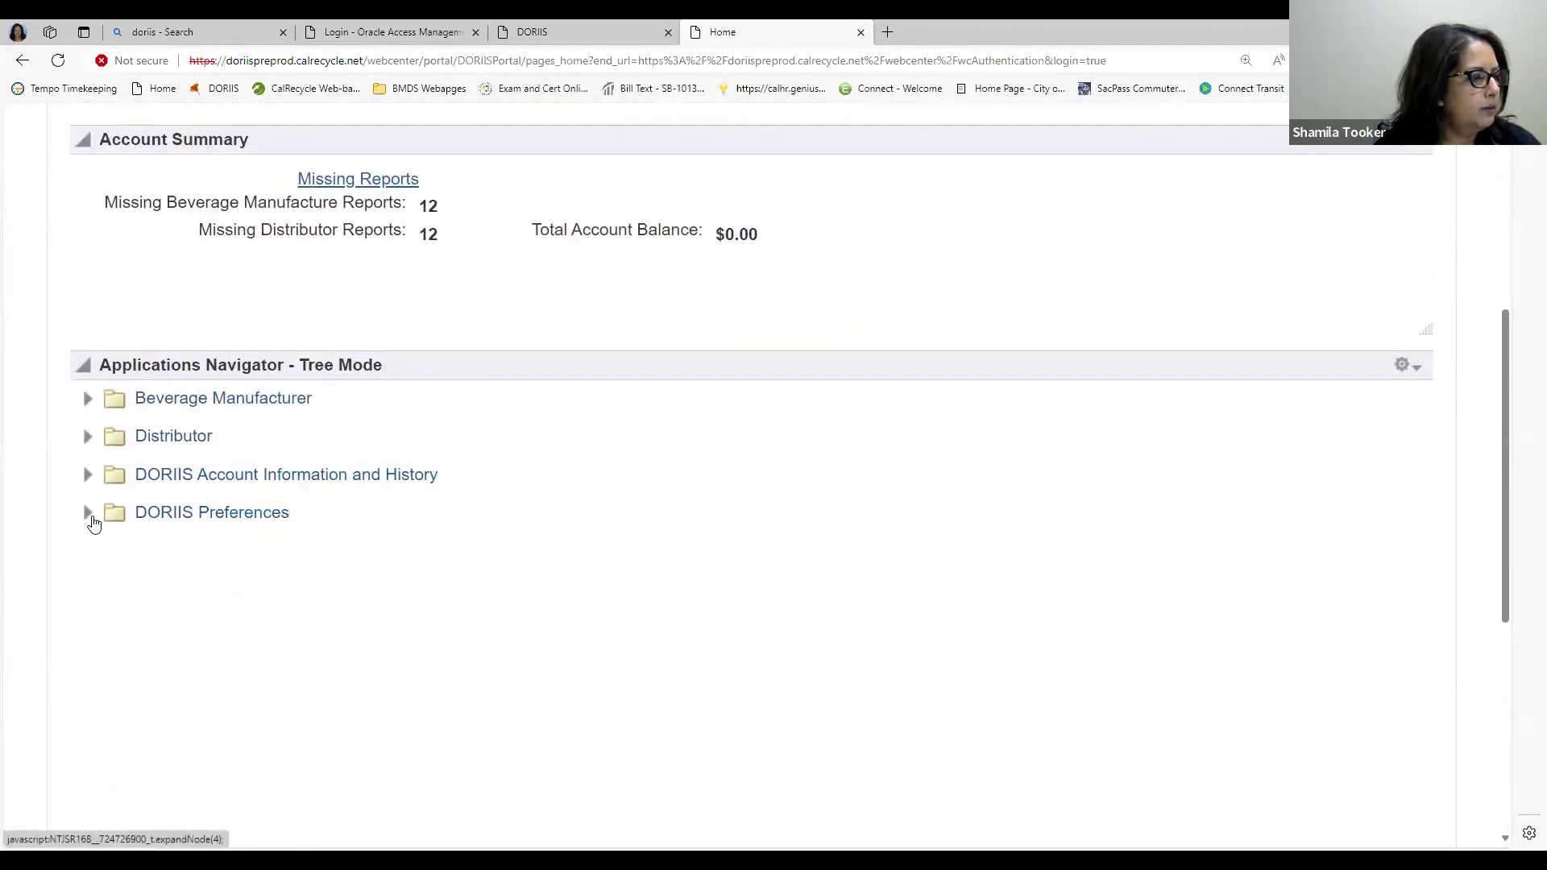
left_click(159, 512)
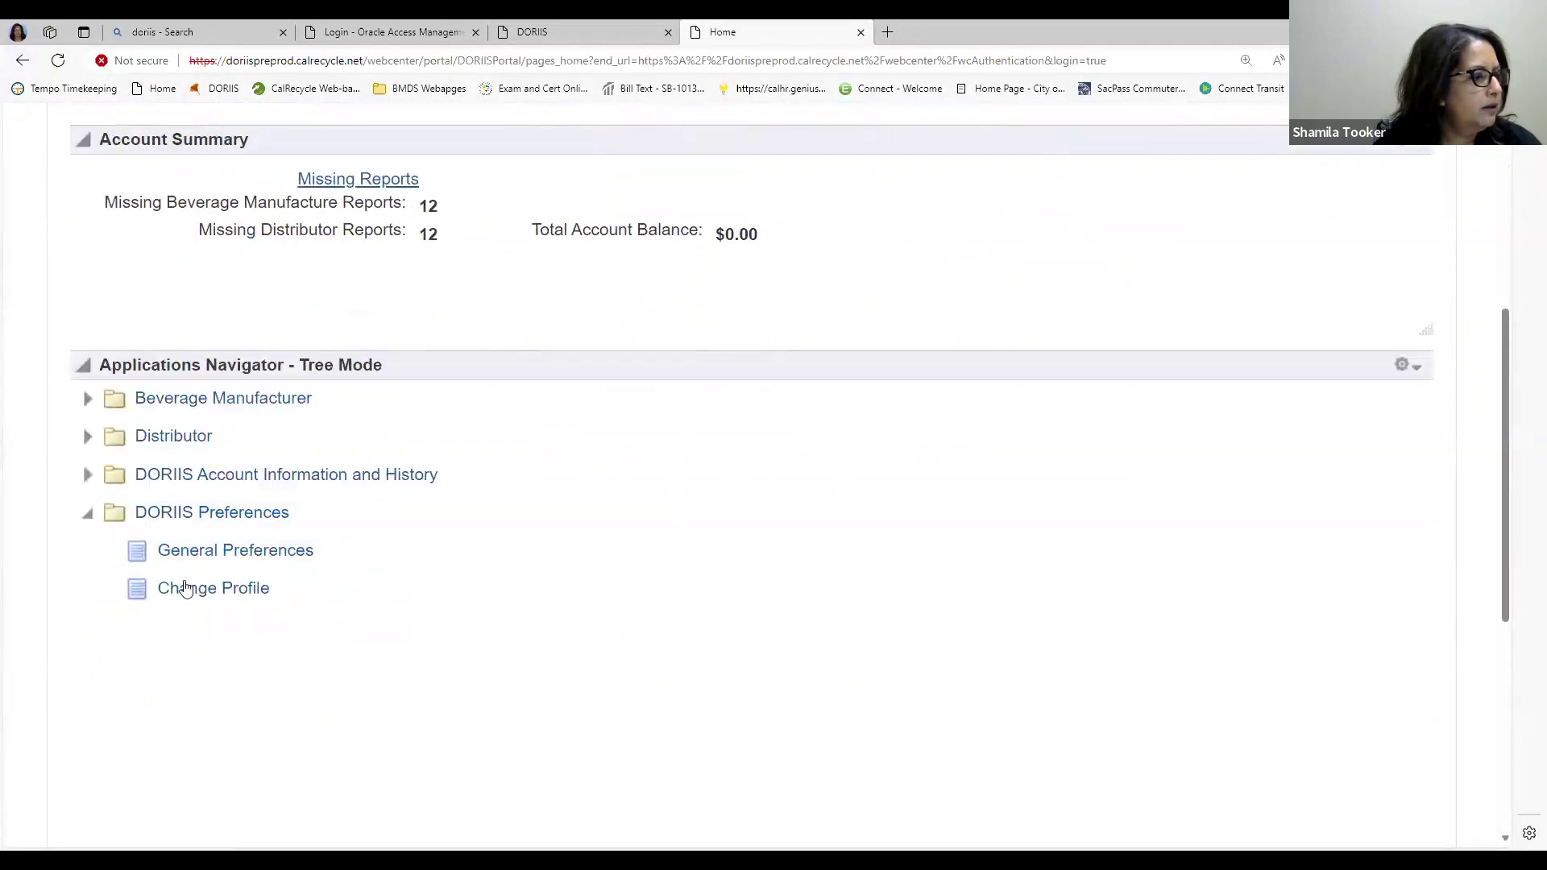
left_click(185, 590)
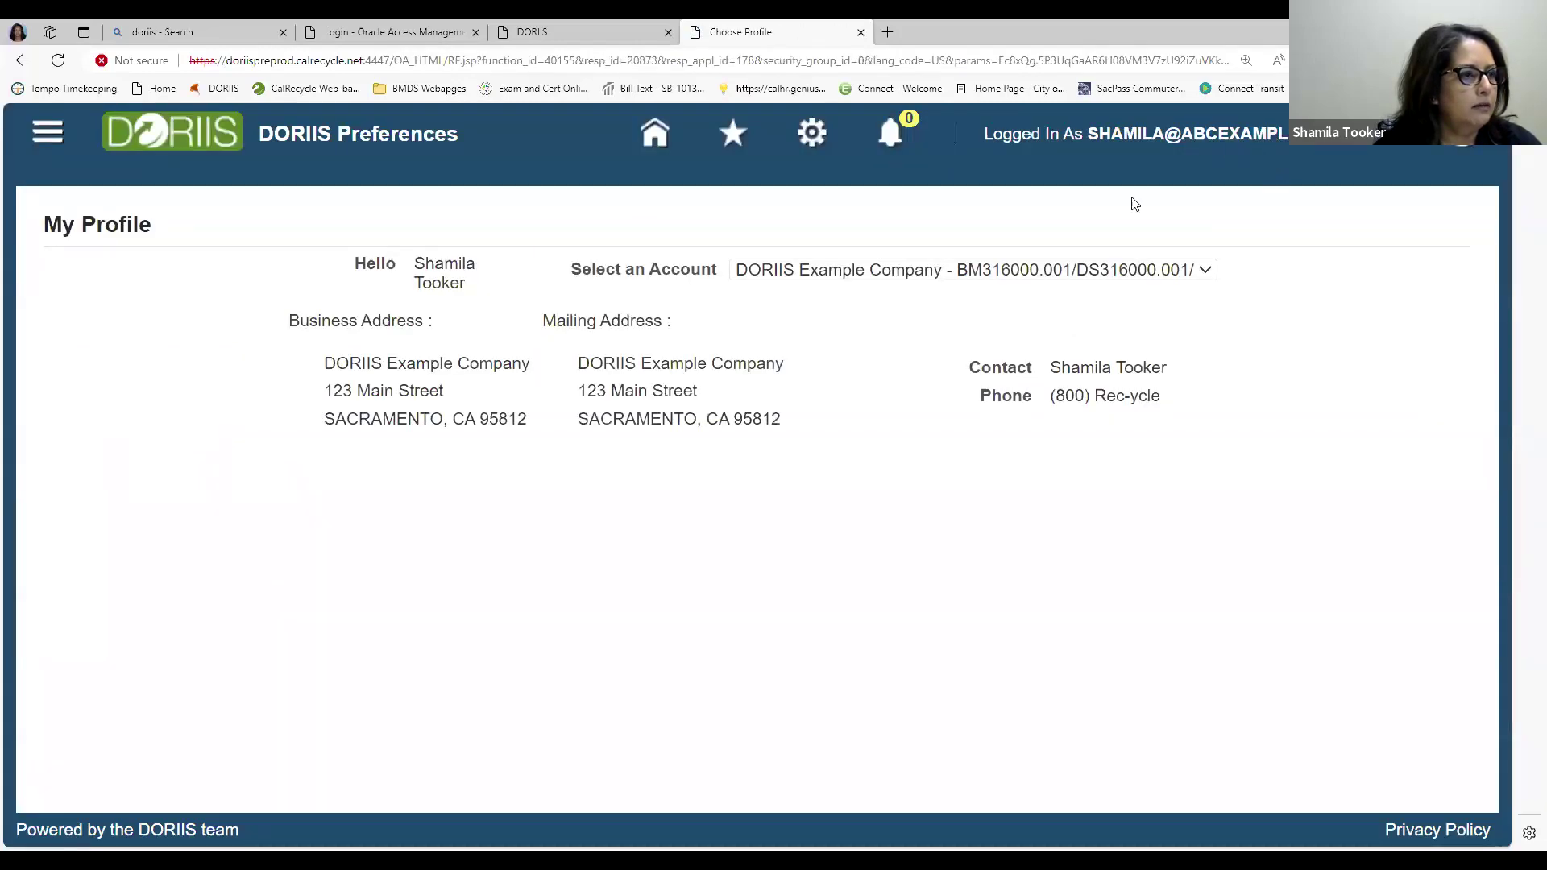
left_click(1200, 271)
left_click(655, 135)
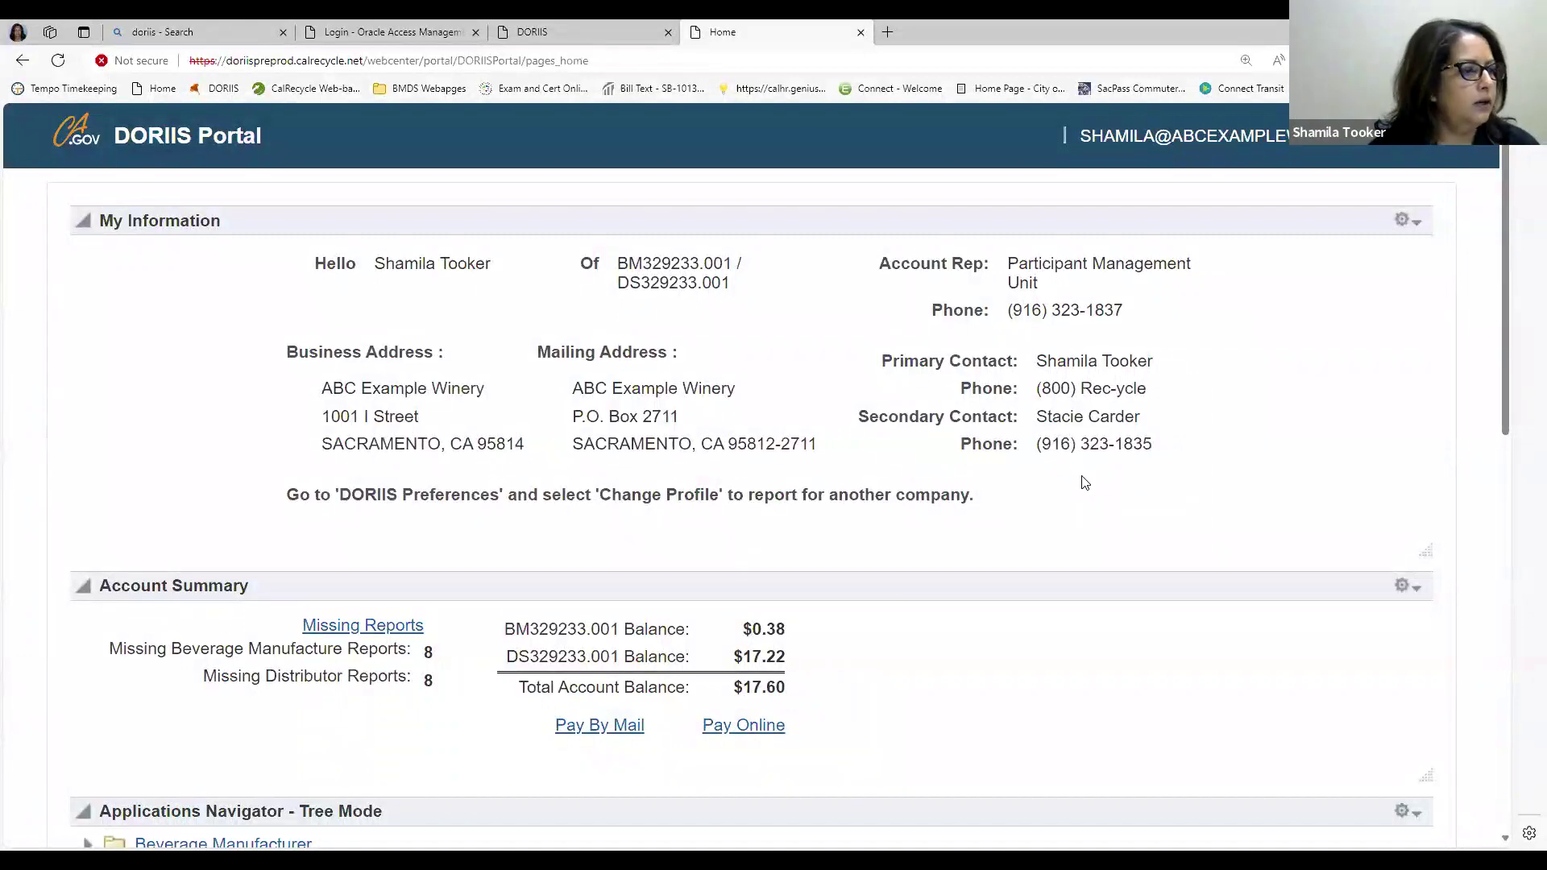
Preview the Pay By Mail voucher and Pay Online page, then open the Missing Reports list
scroll(1080, 484, "down", 3)
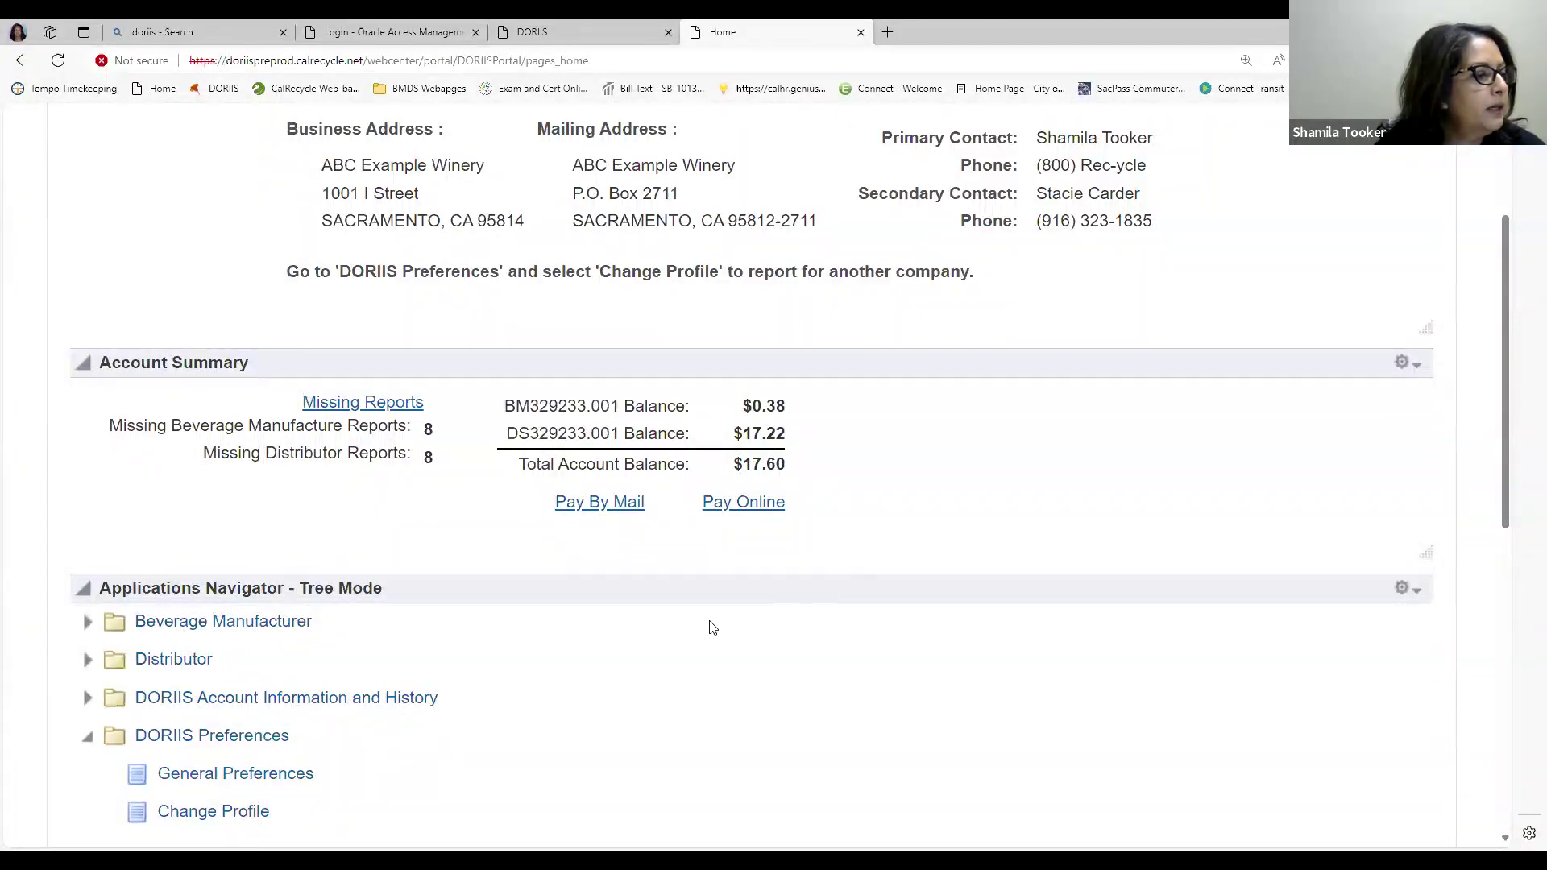
left_click(615, 513)
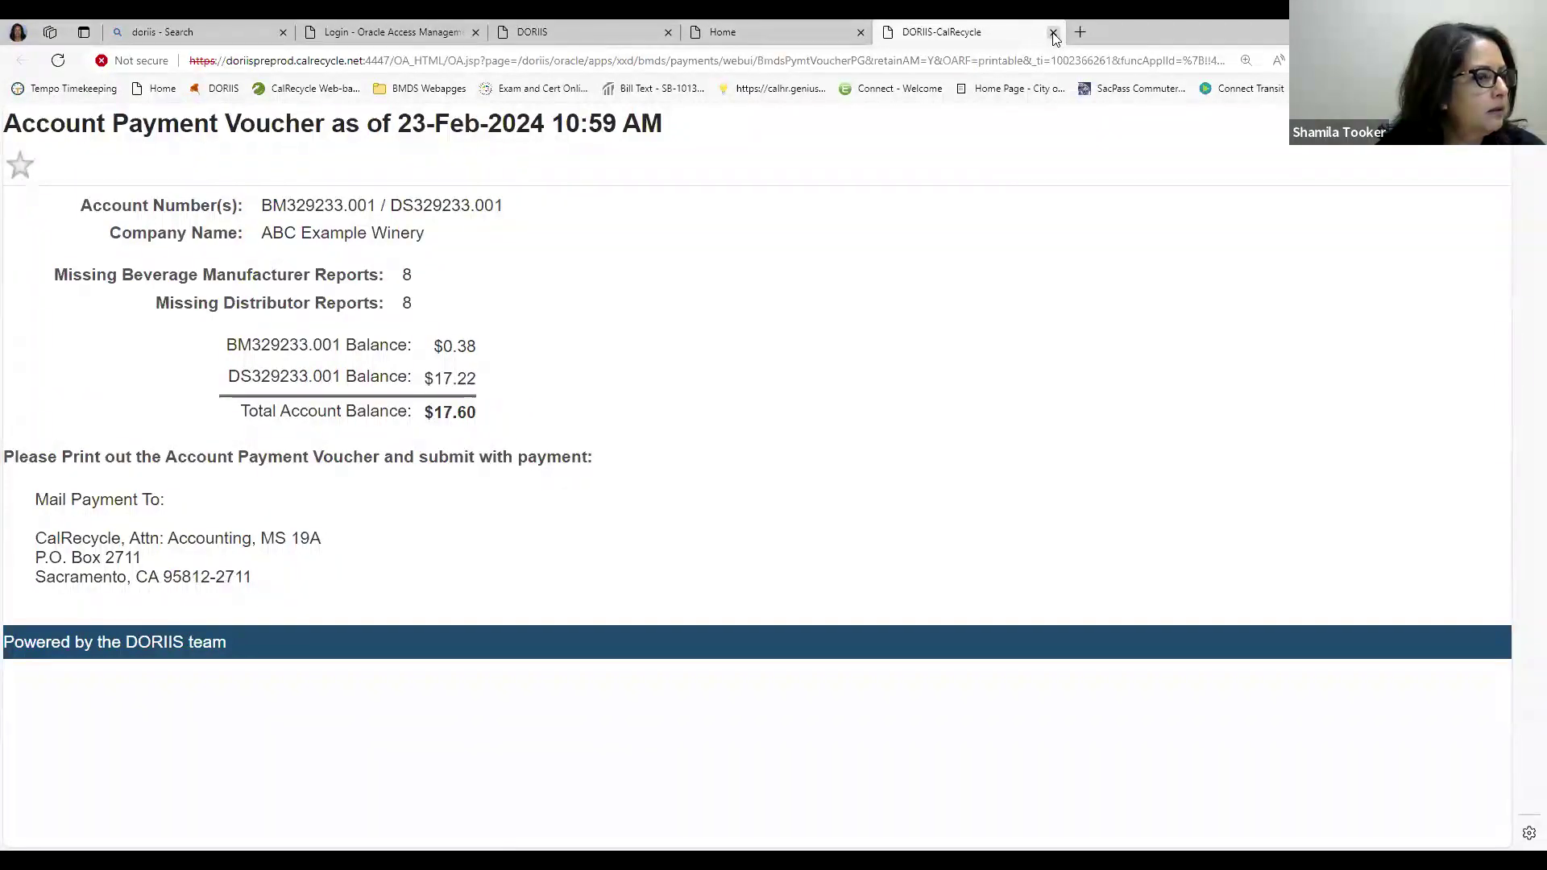
left_click(1054, 32)
left_click(738, 508)
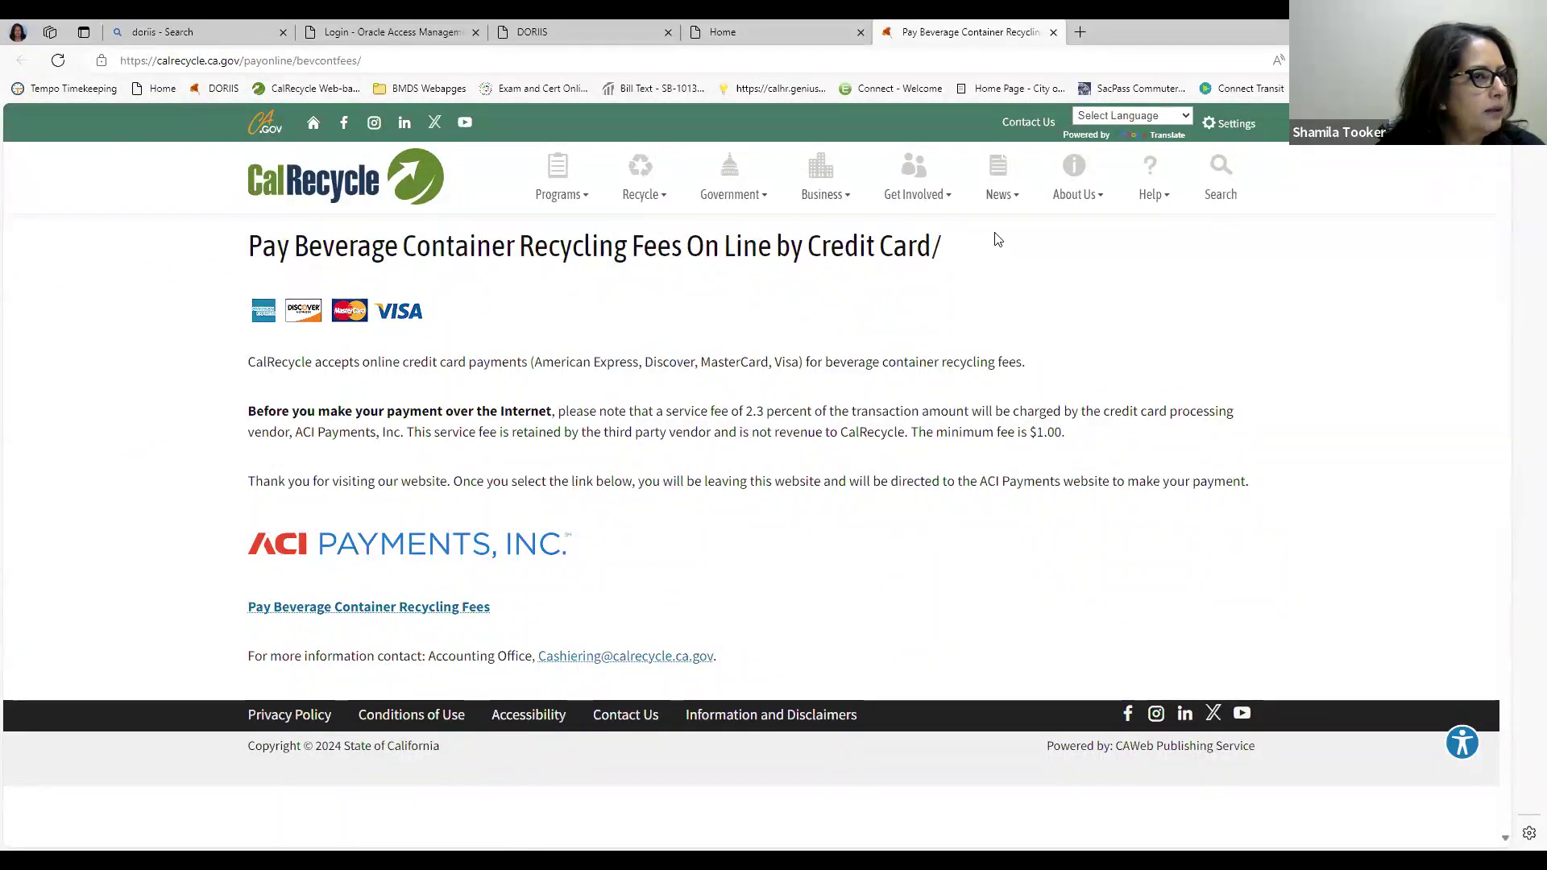
left_click(1053, 32)
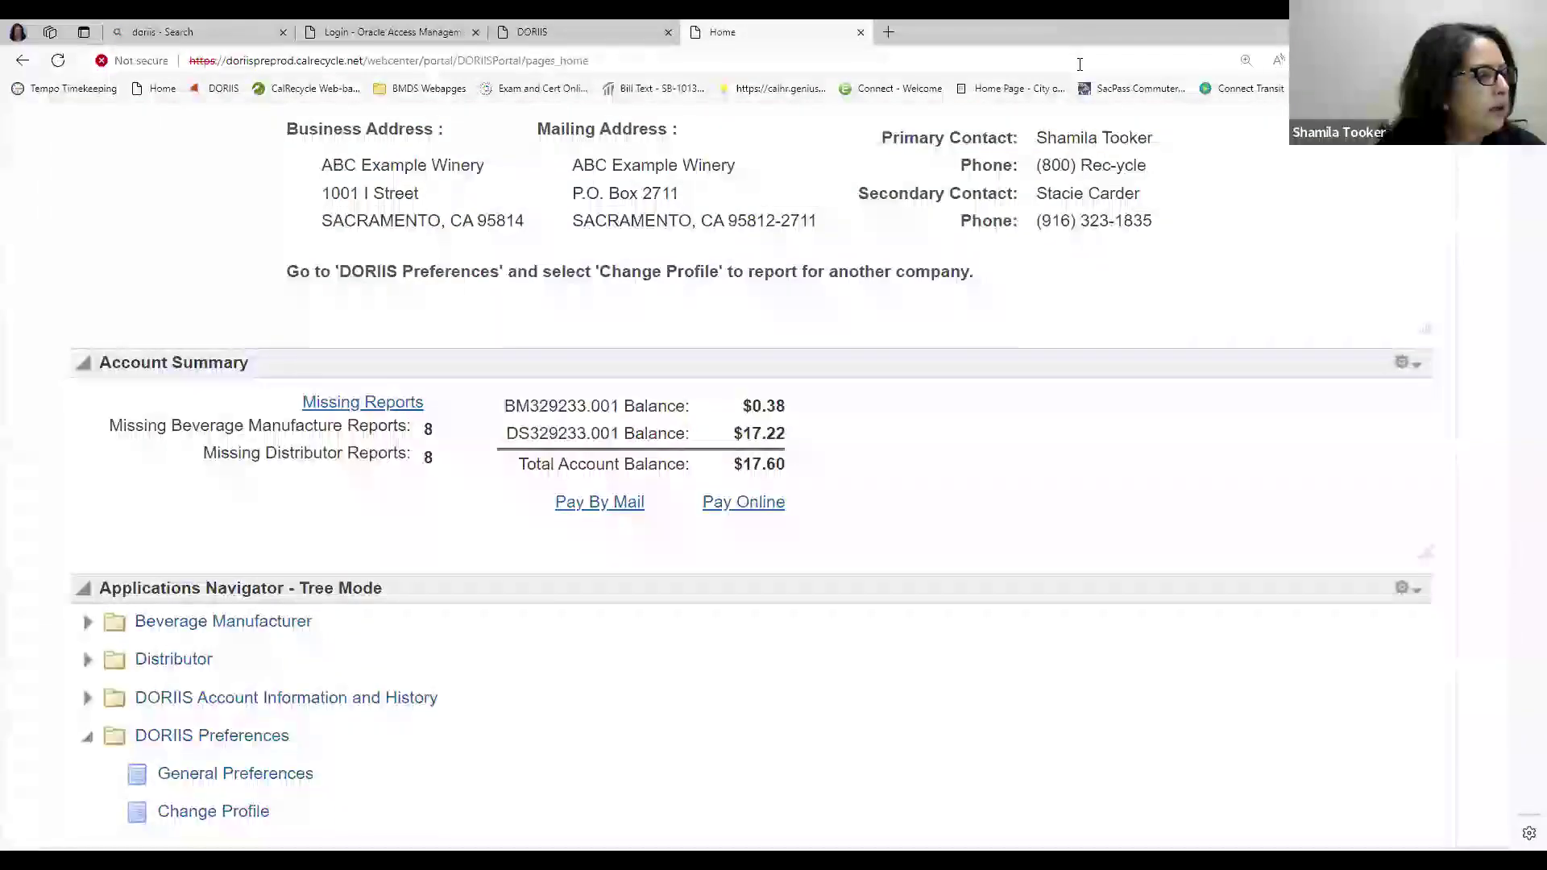
left_click(371, 404)
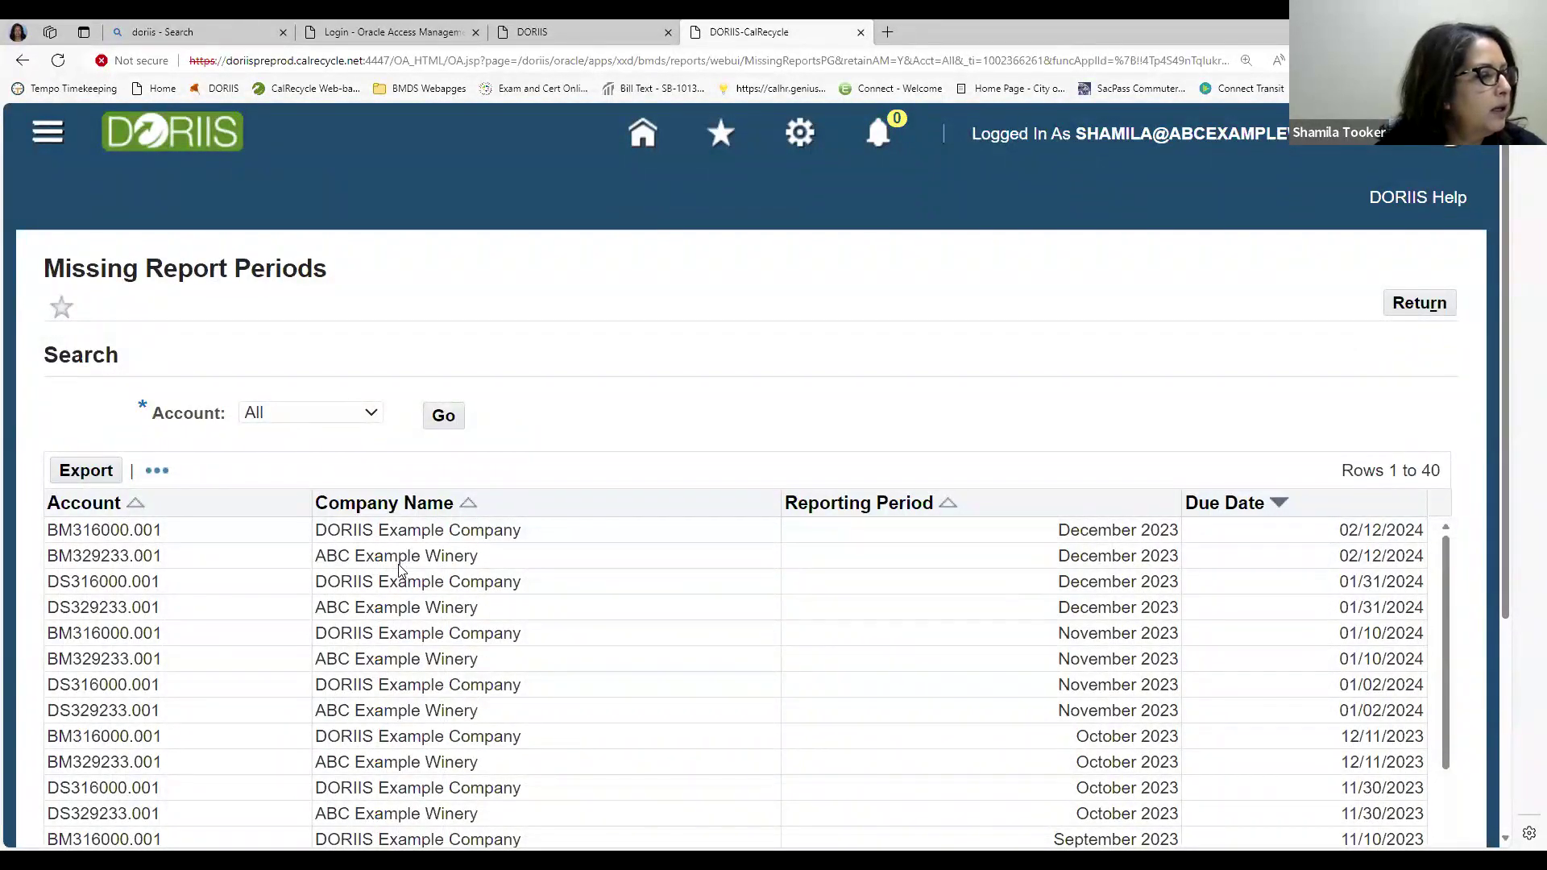
left_click(372, 414)
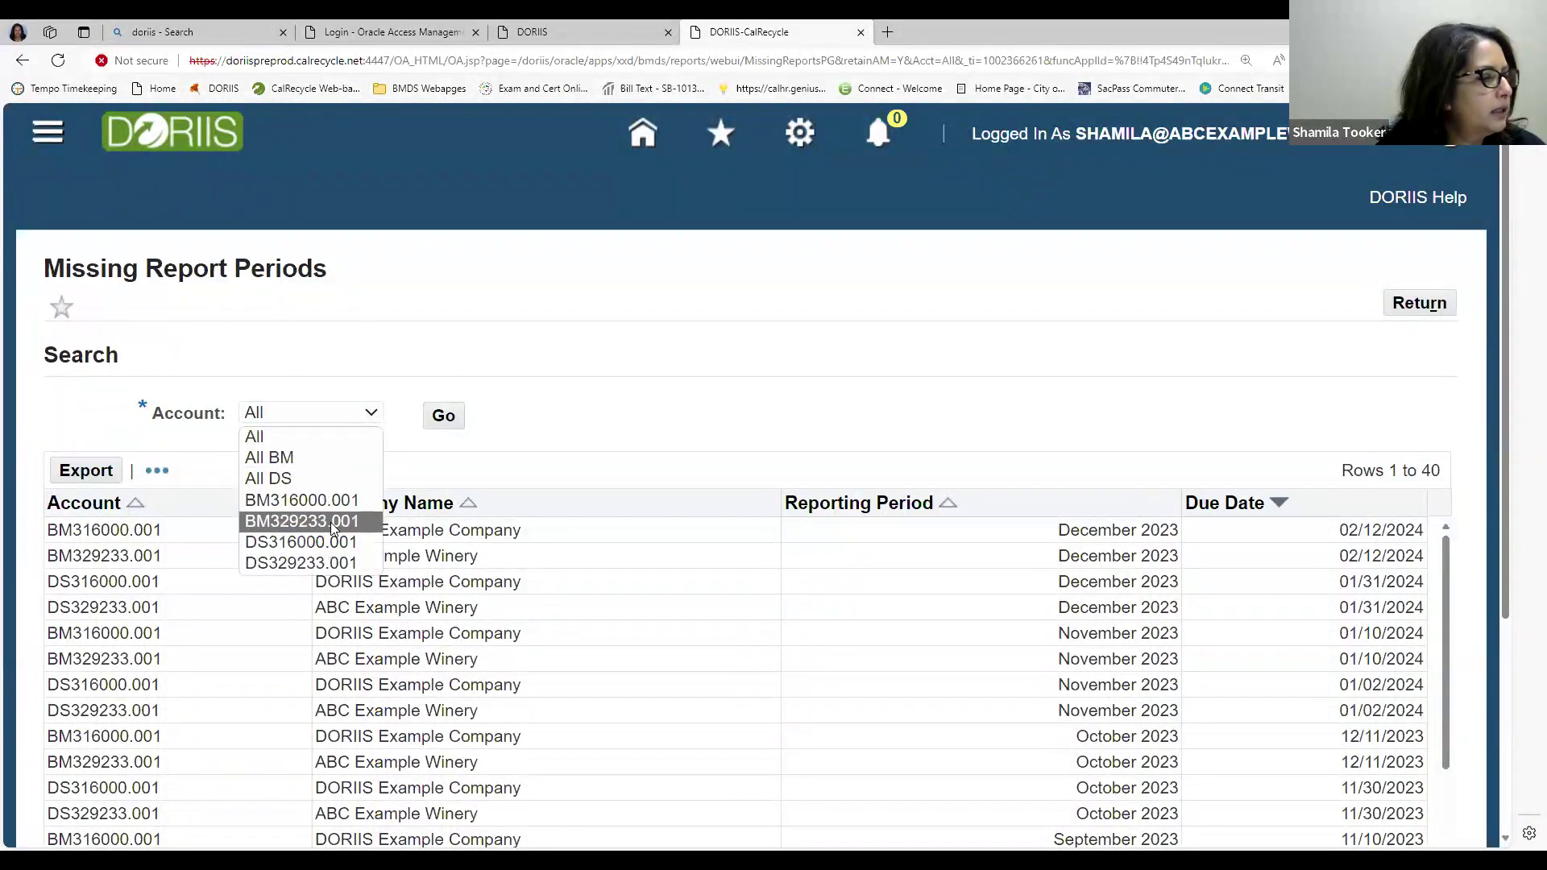
left_click(333, 524)
left_click(442, 418)
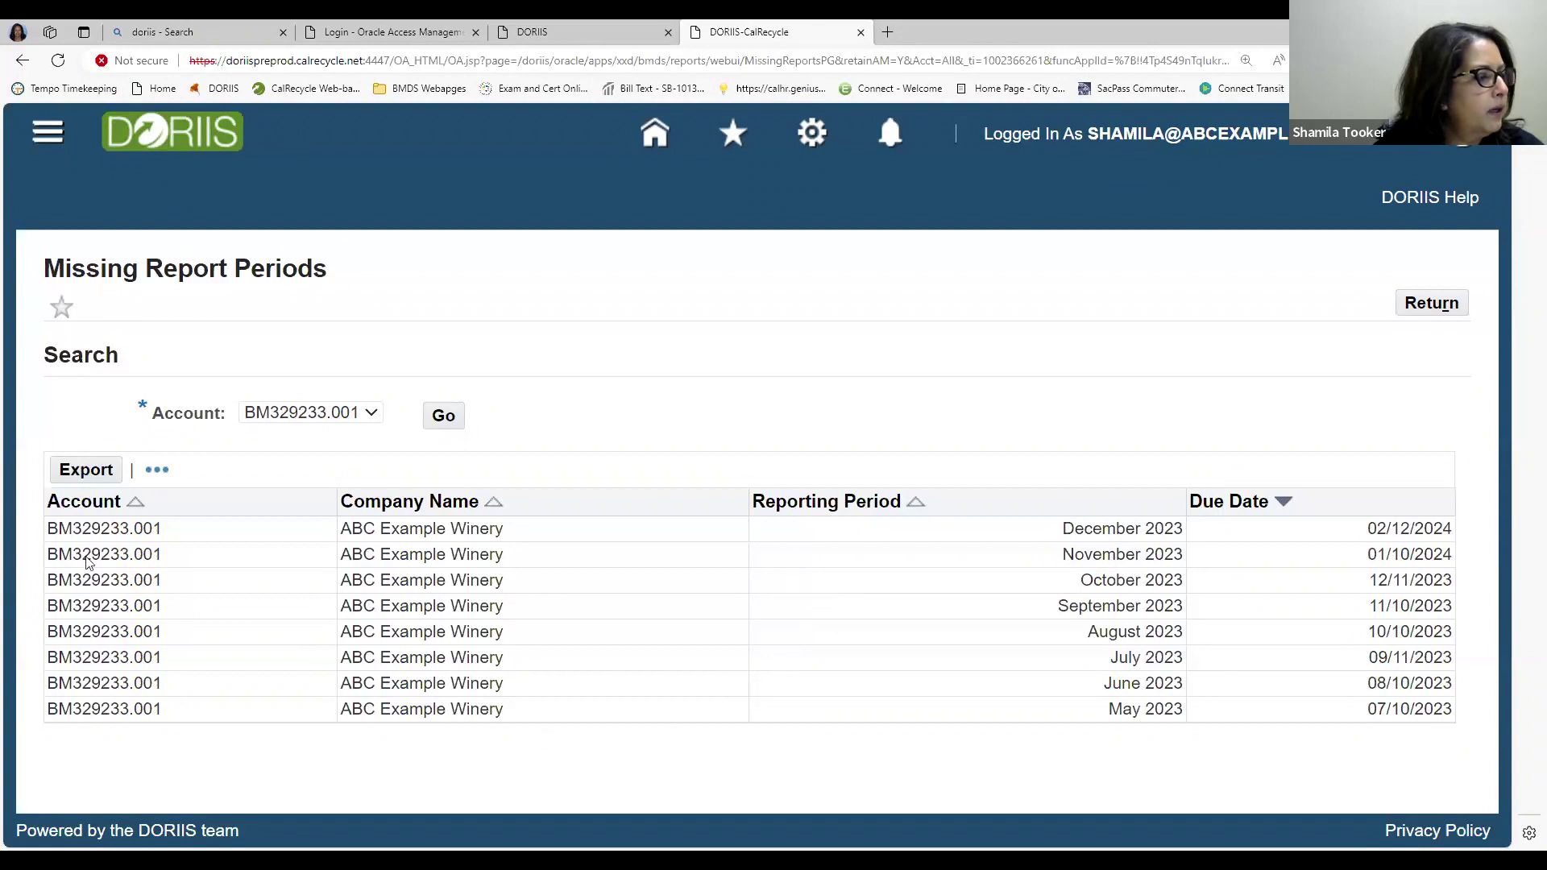
left_click(89, 475)
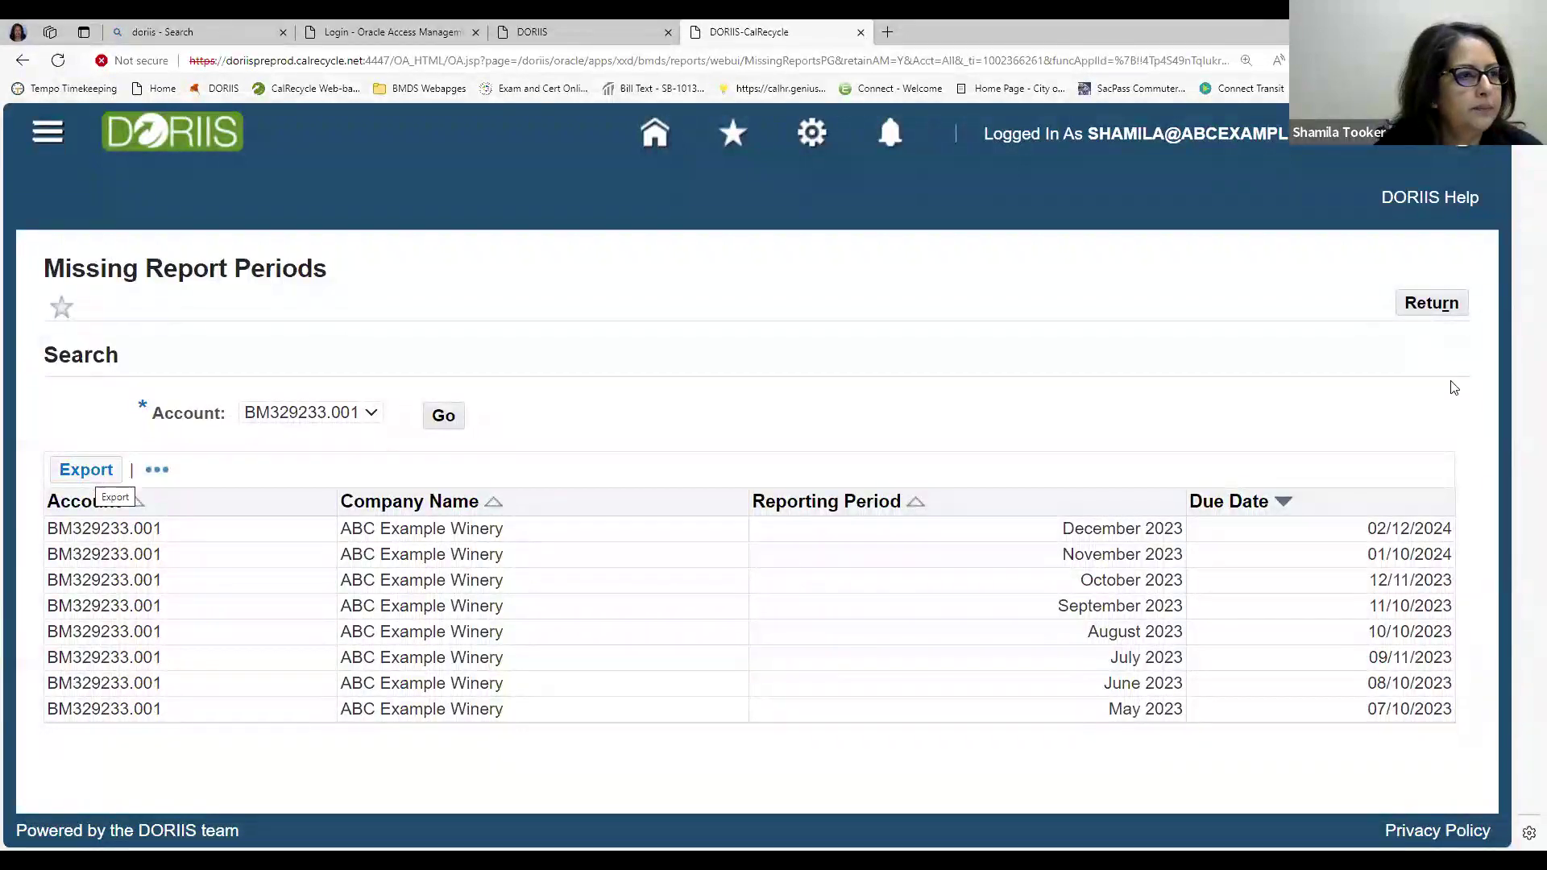
left_click(656, 137)
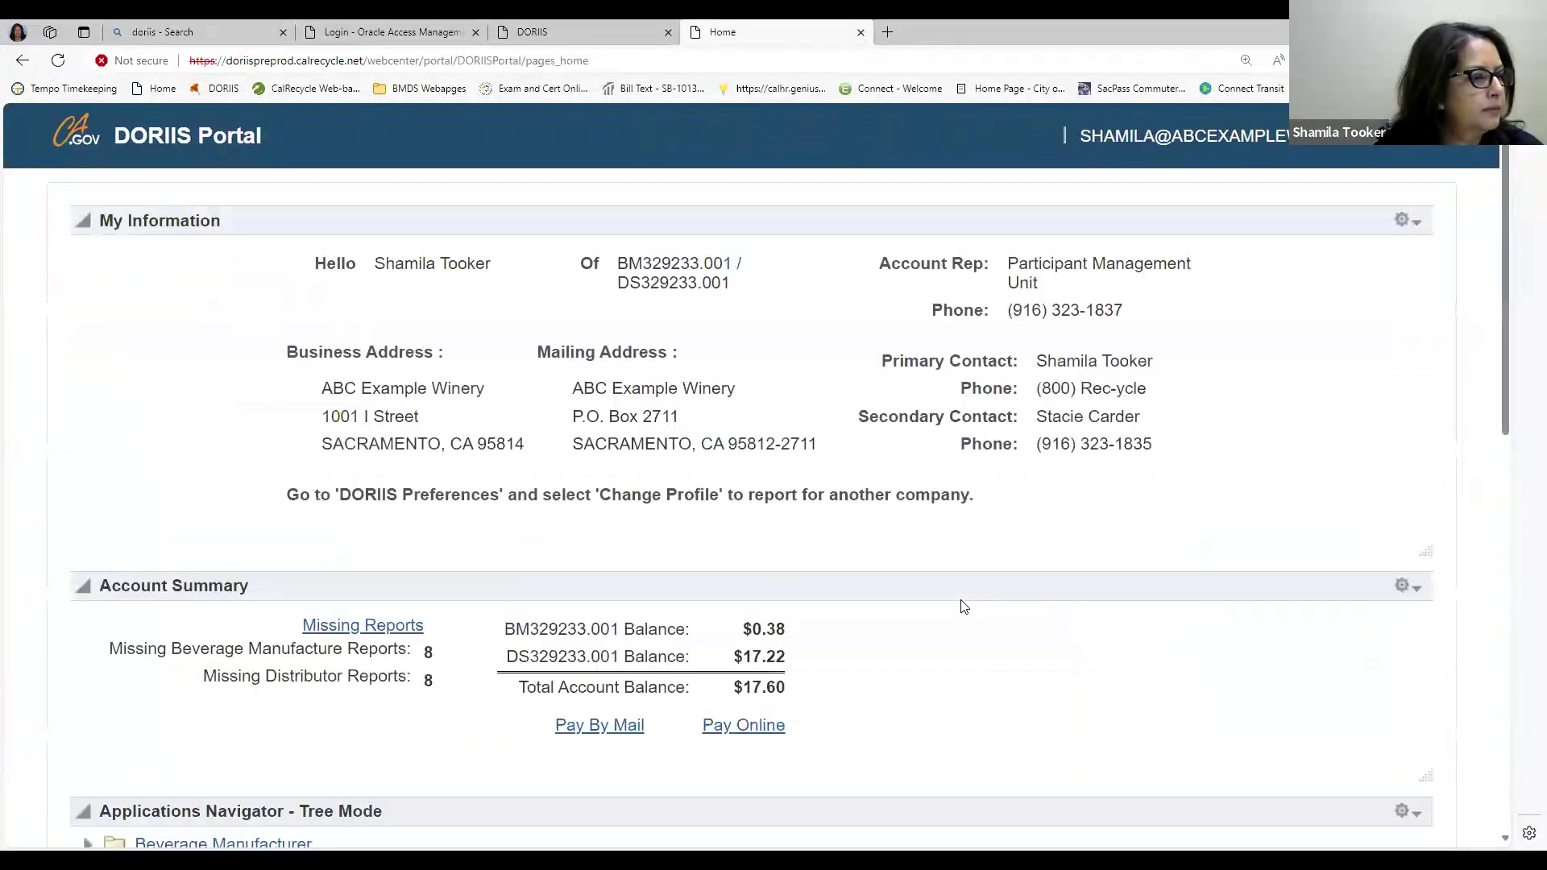
Start a new Beverage Manufacturer Report for ABC Example Winery, account BM329233.001
scroll(975, 609, "down", 2)
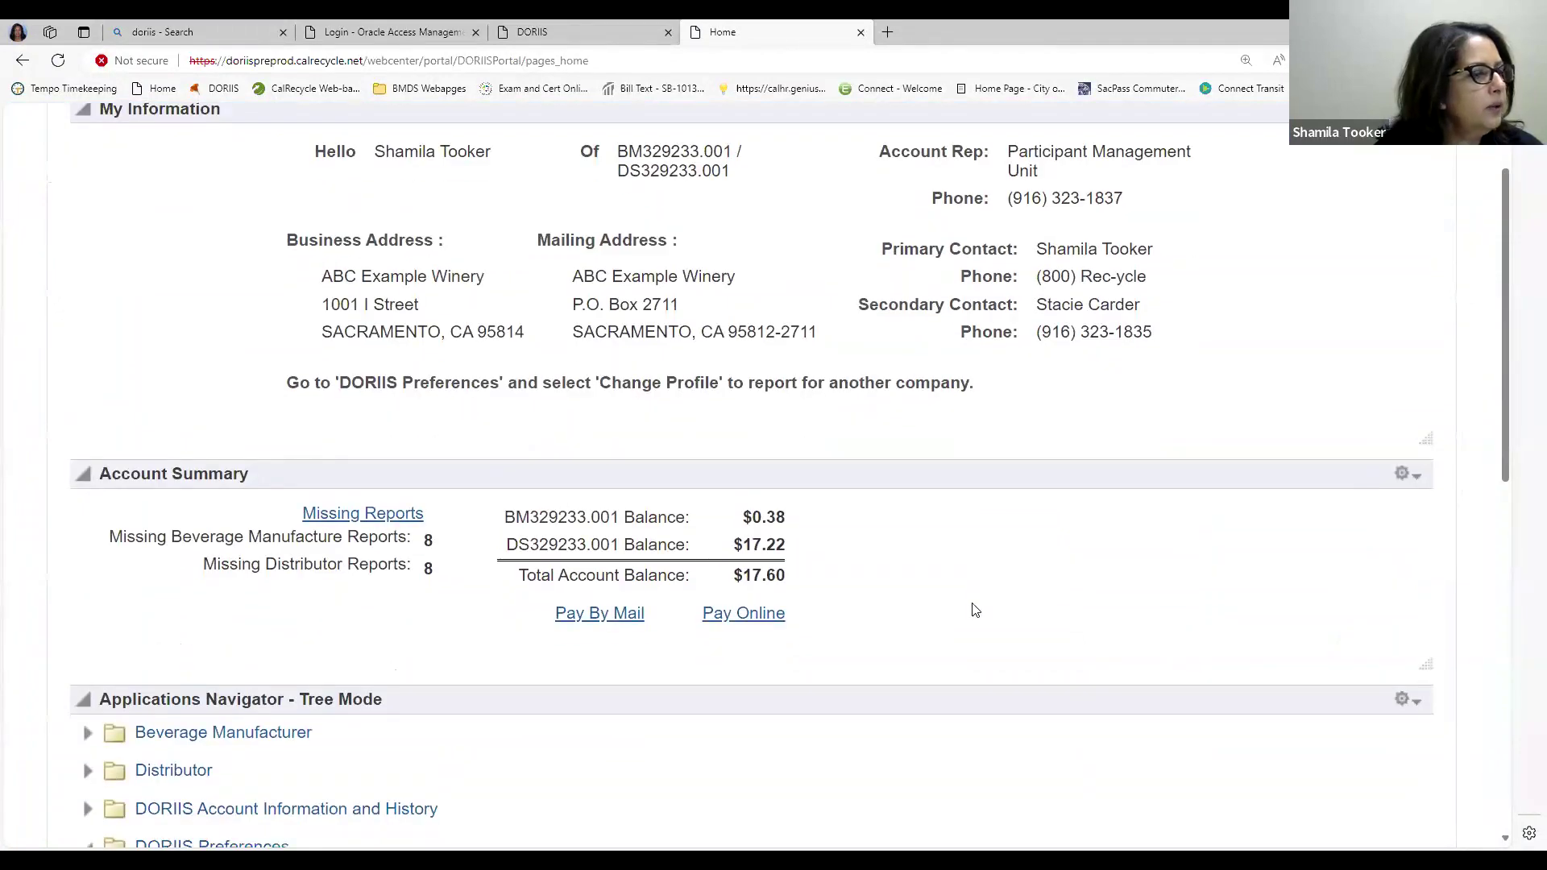
scroll(975, 609, "down", 1)
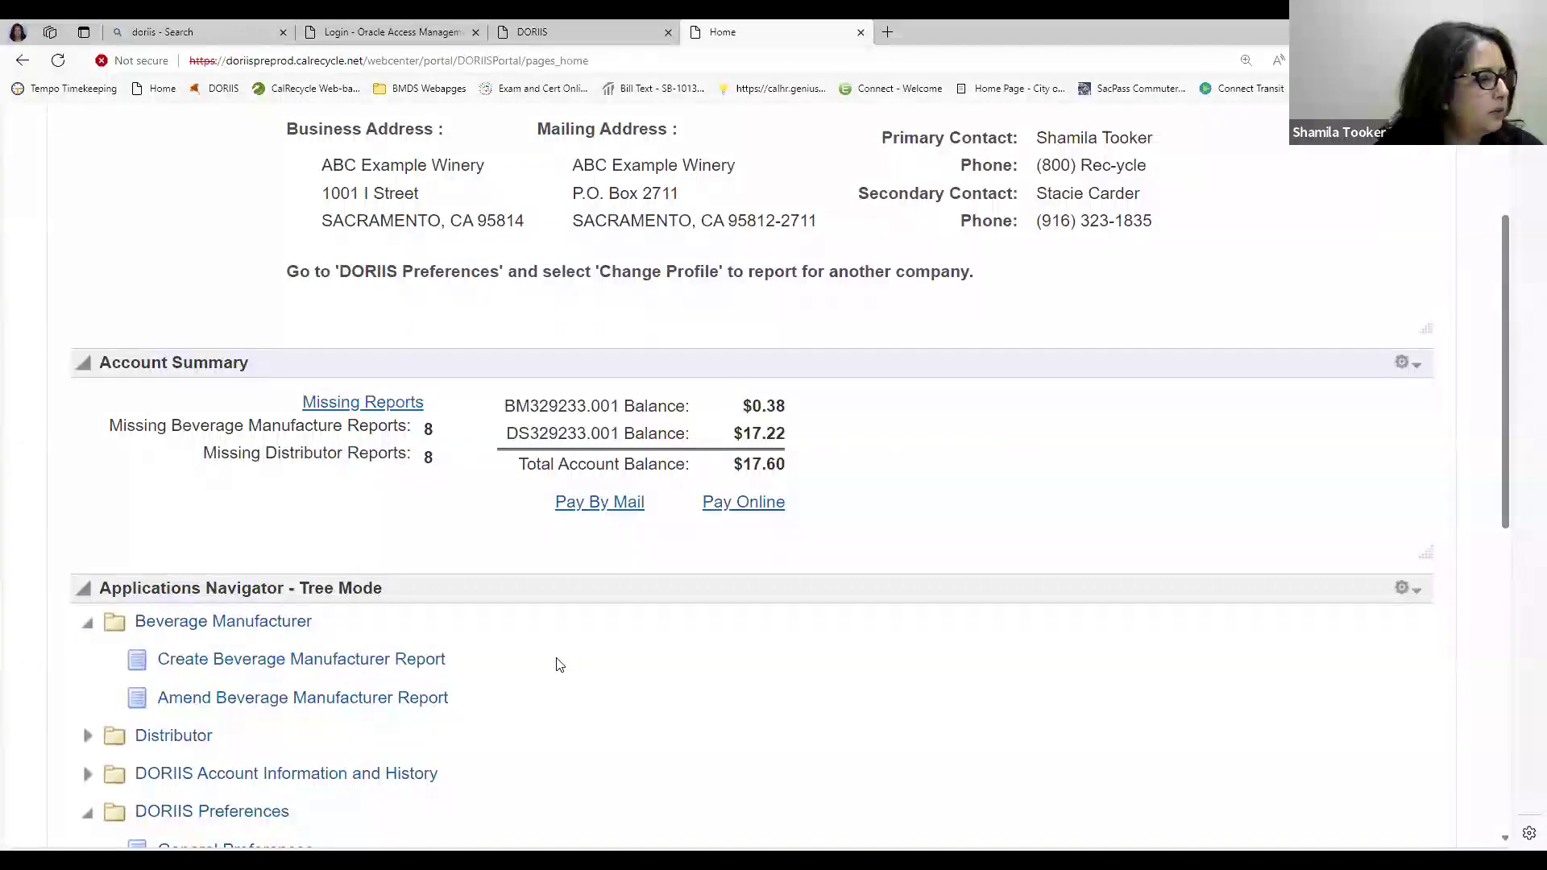
scroll(560, 665, "down", 1)
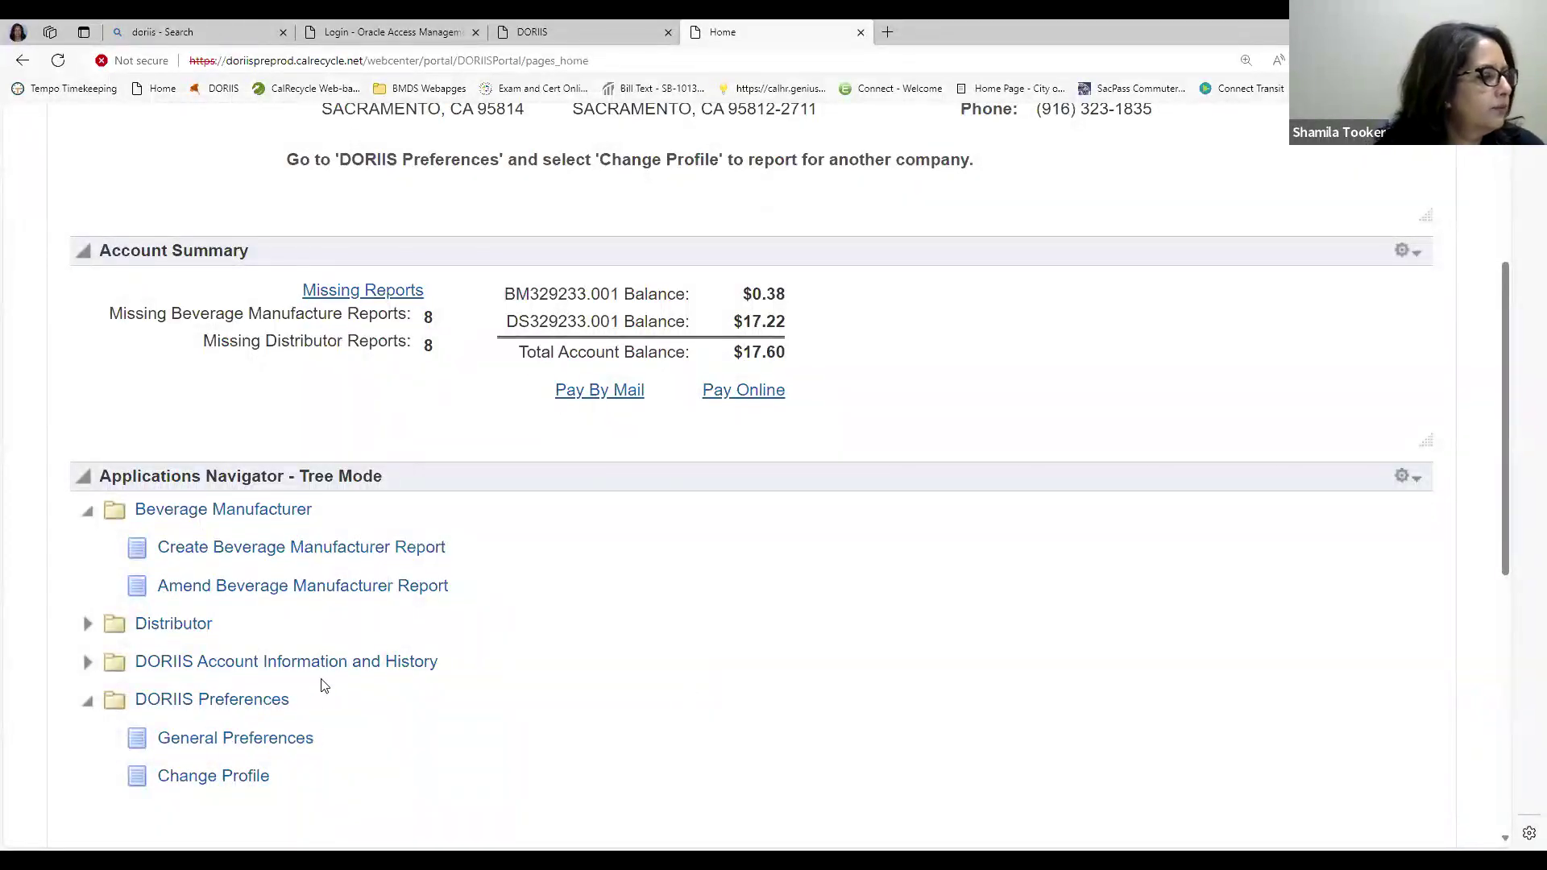
left_click(351, 549)
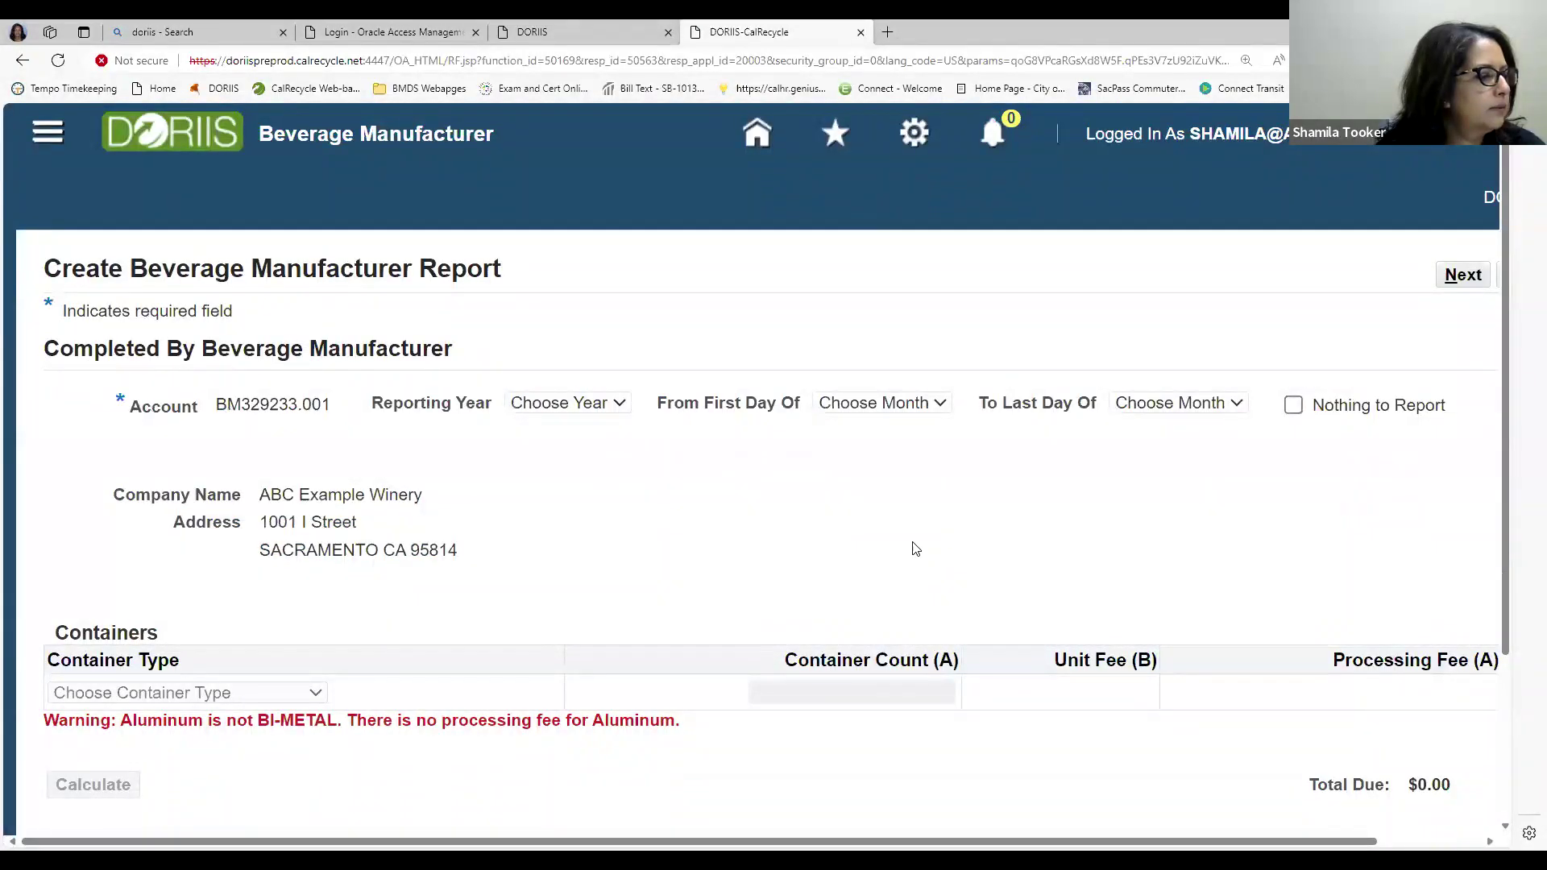
Set reporting year 2023 with start and end month DEC, leaving Nothing to Report unchecked
scroll(916, 549, "down", 1)
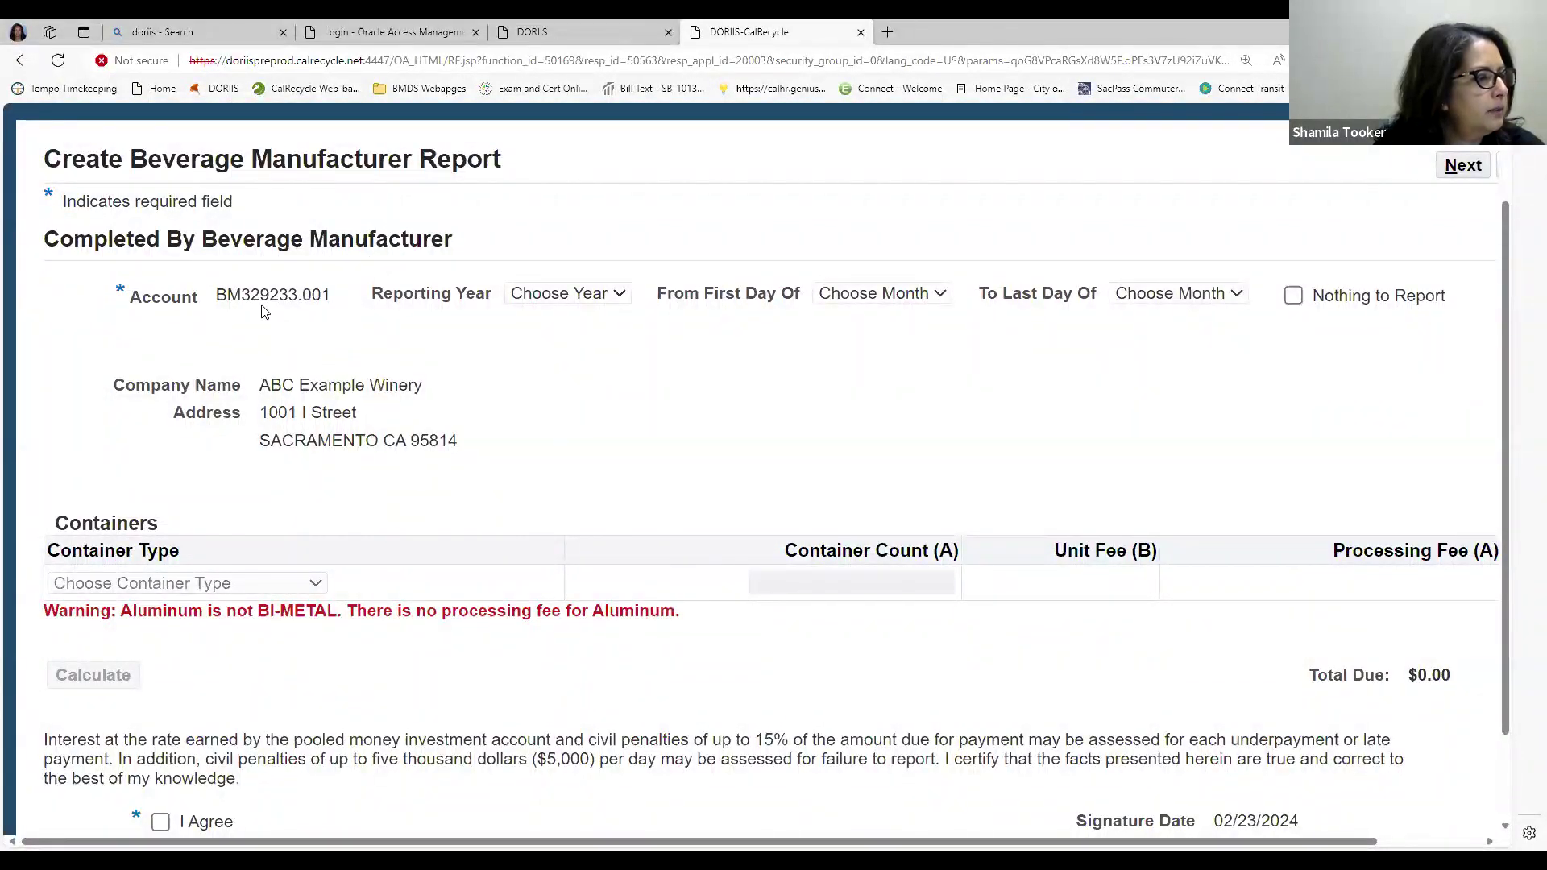
left_click(619, 295)
left_click(582, 352)
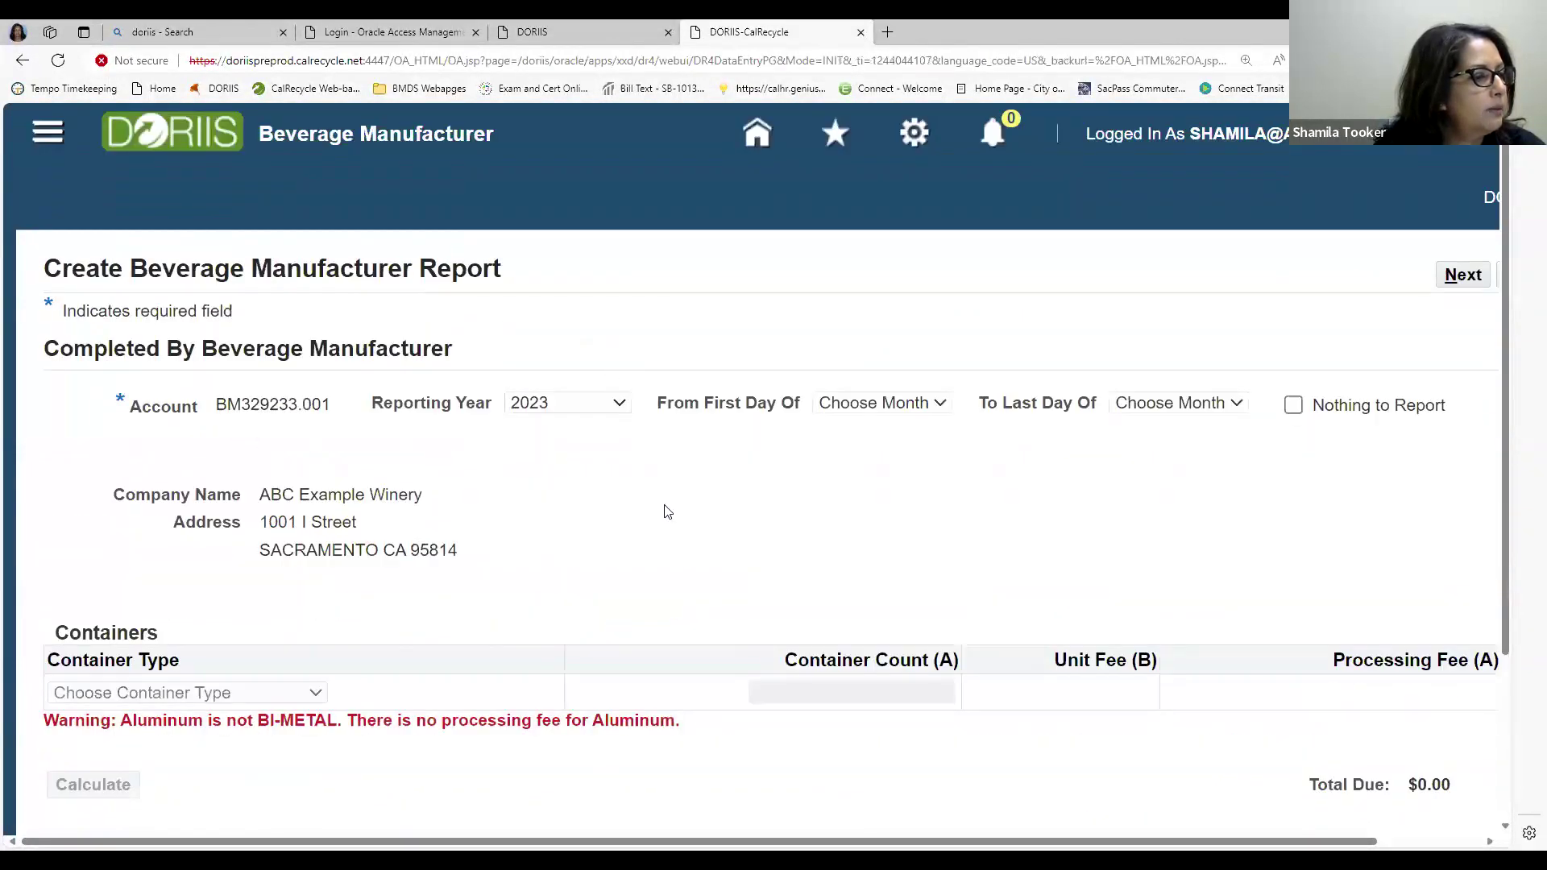
left_click(941, 406)
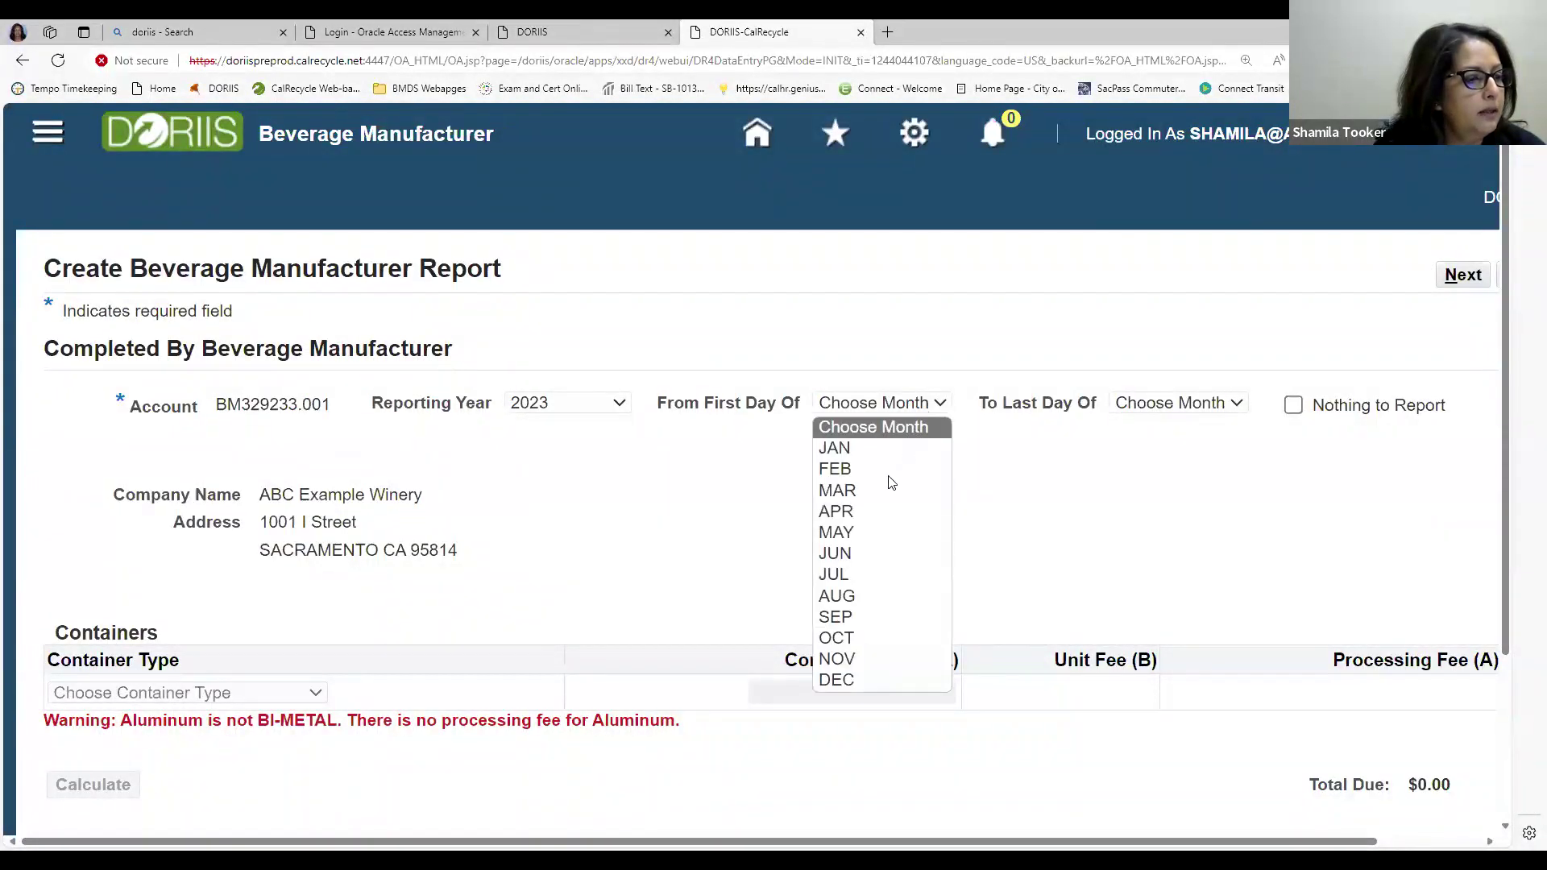
left_click(868, 686)
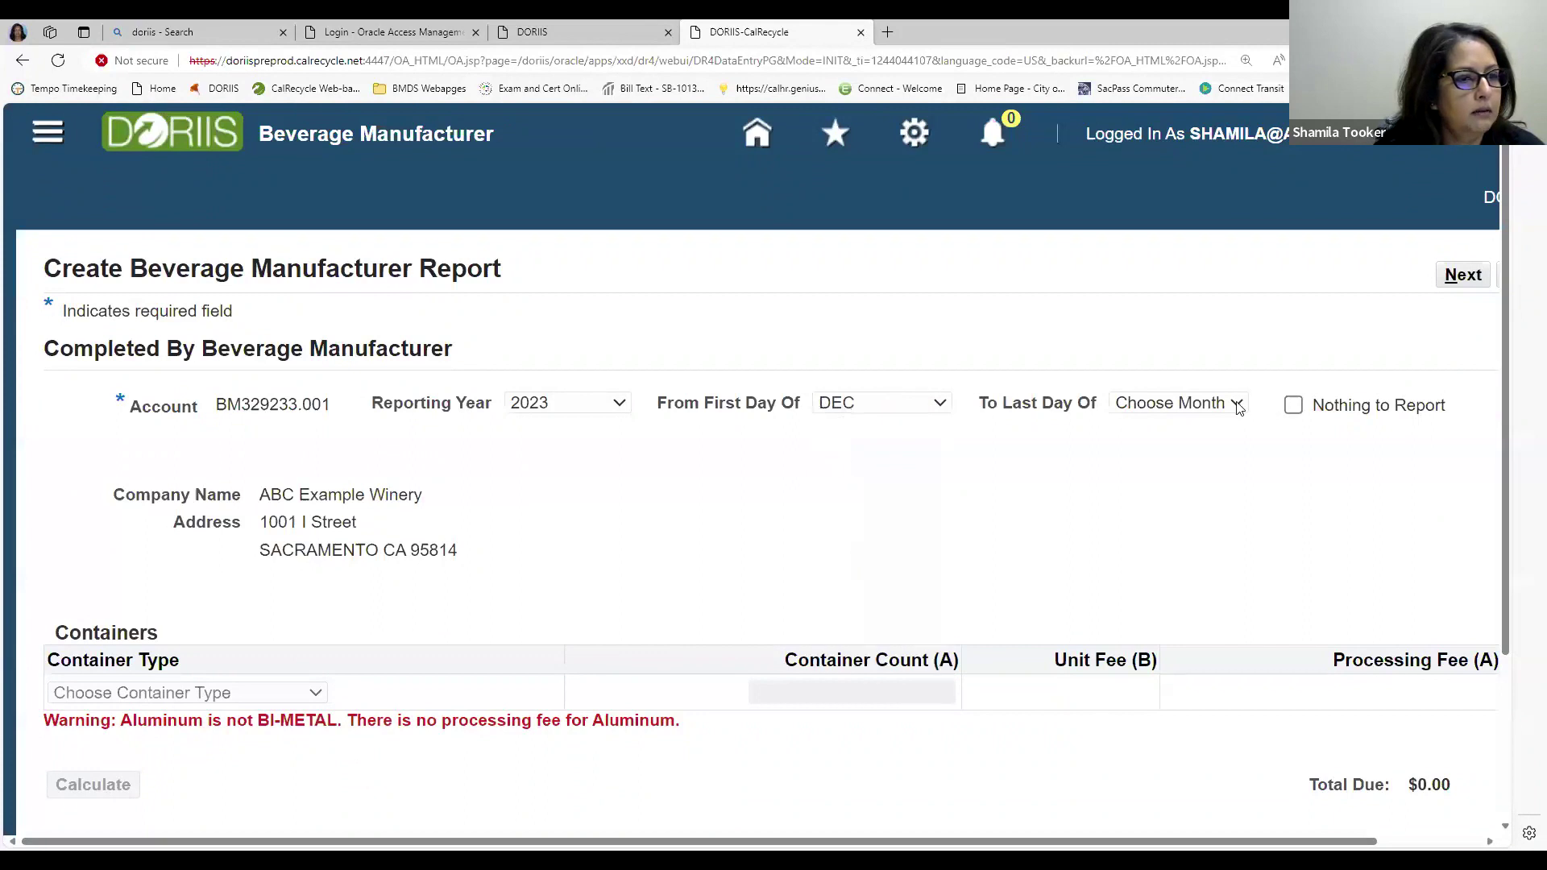
left_click(1236, 405)
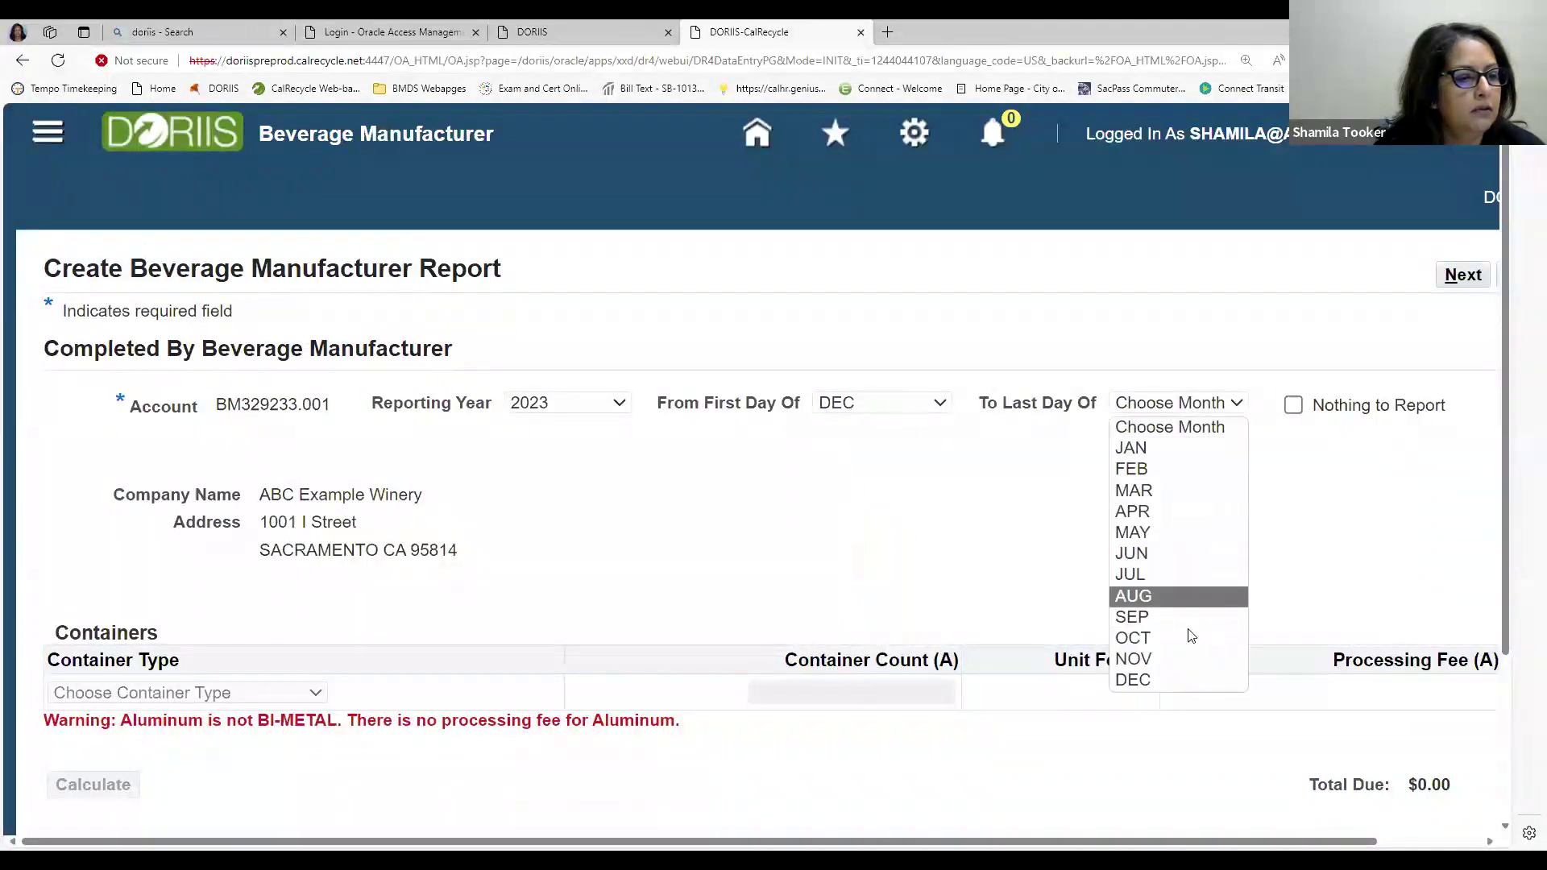
left_click(1178, 682)
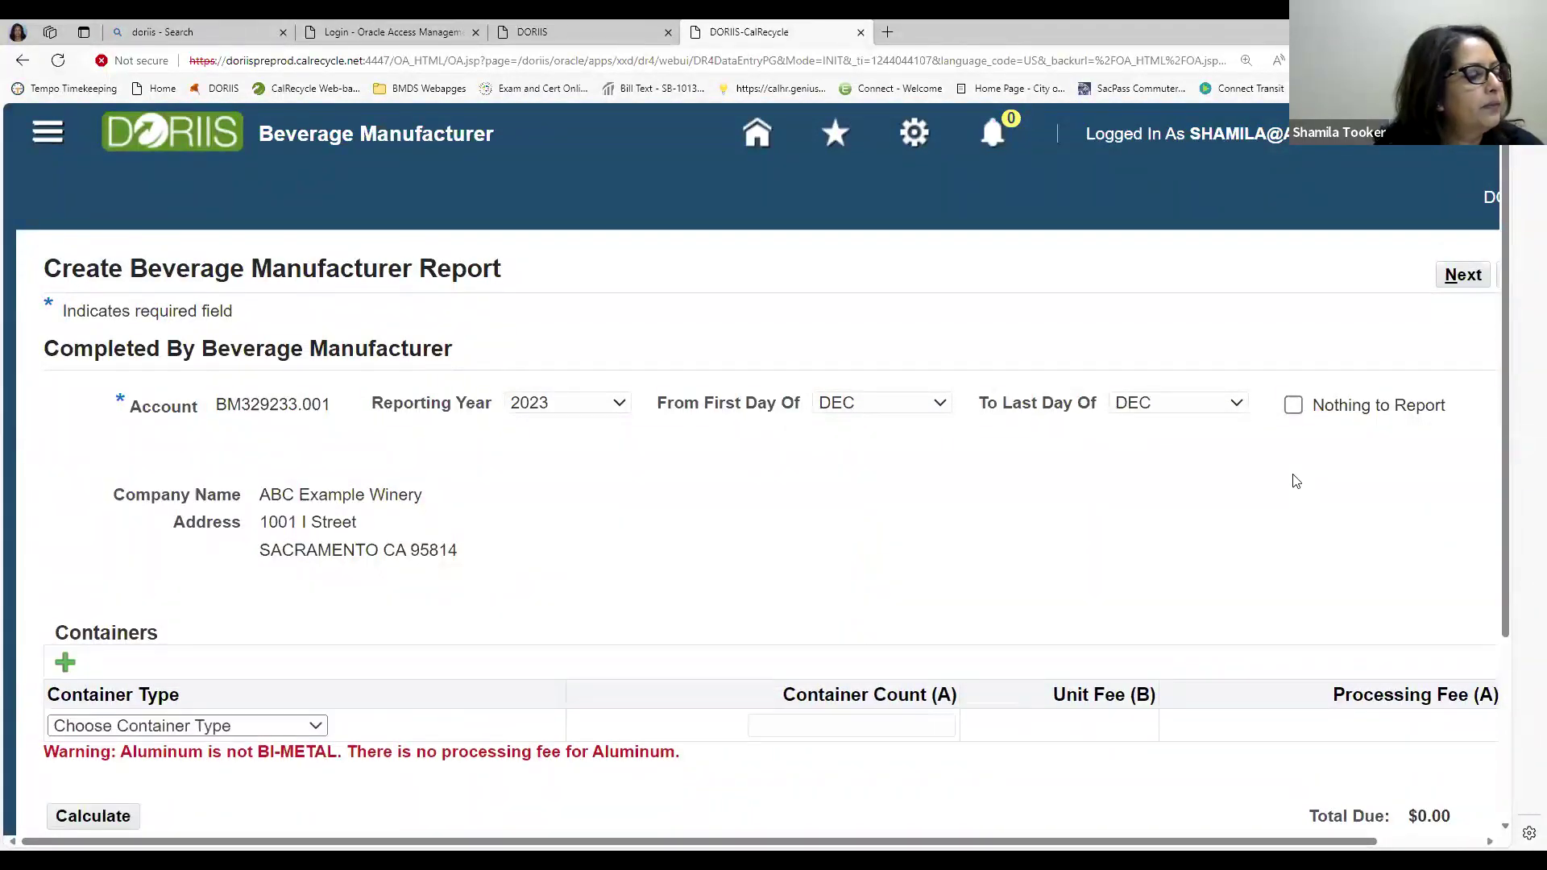
left_click(1293, 406)
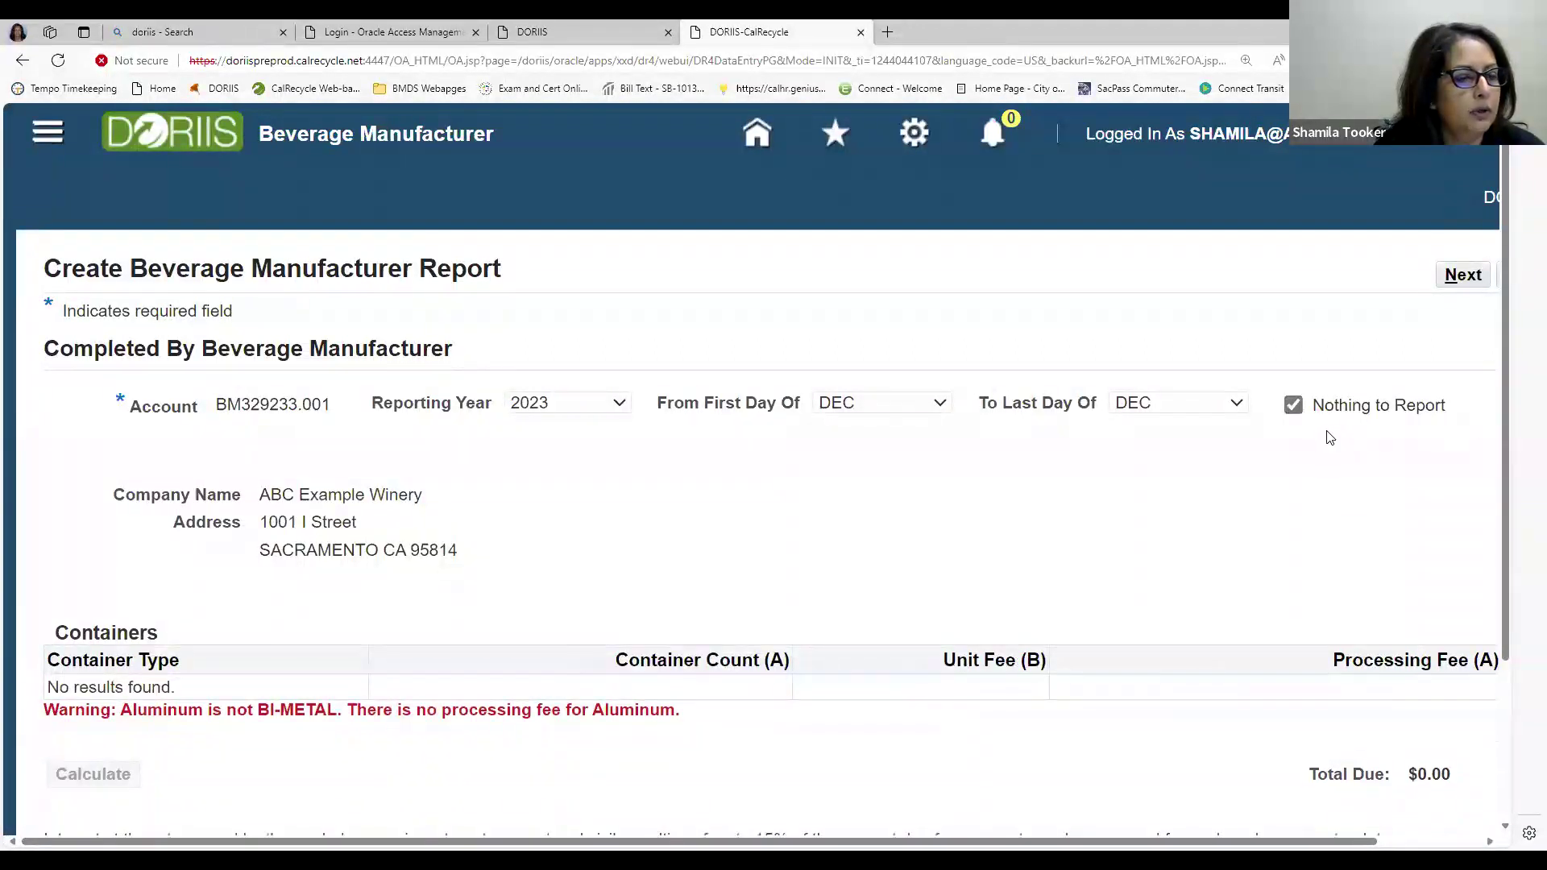
left_click(1295, 407)
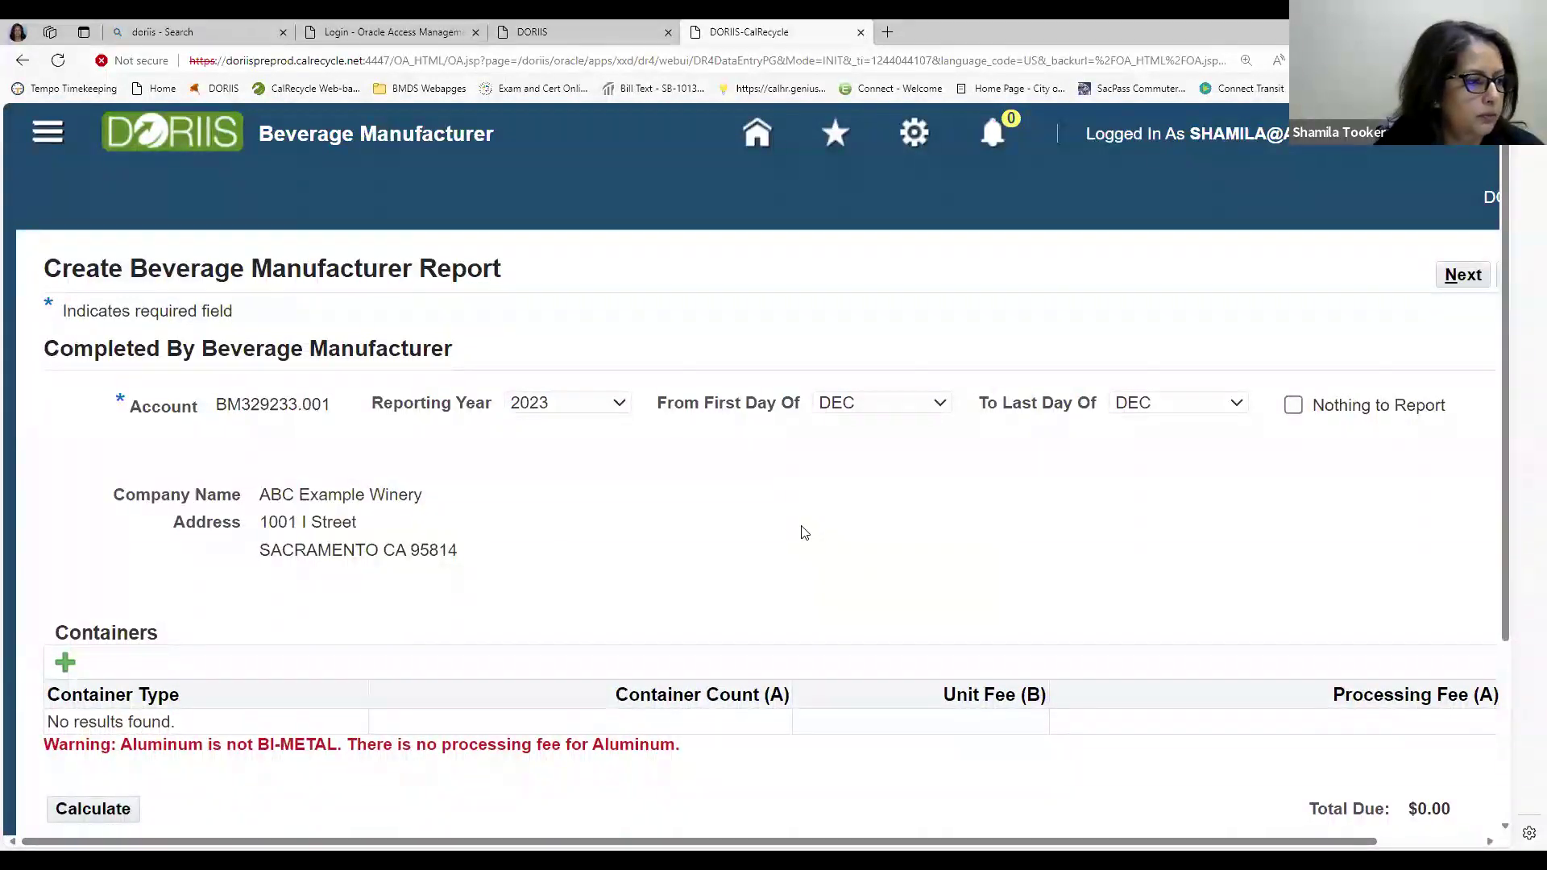
scroll(804, 530, "down", 1)
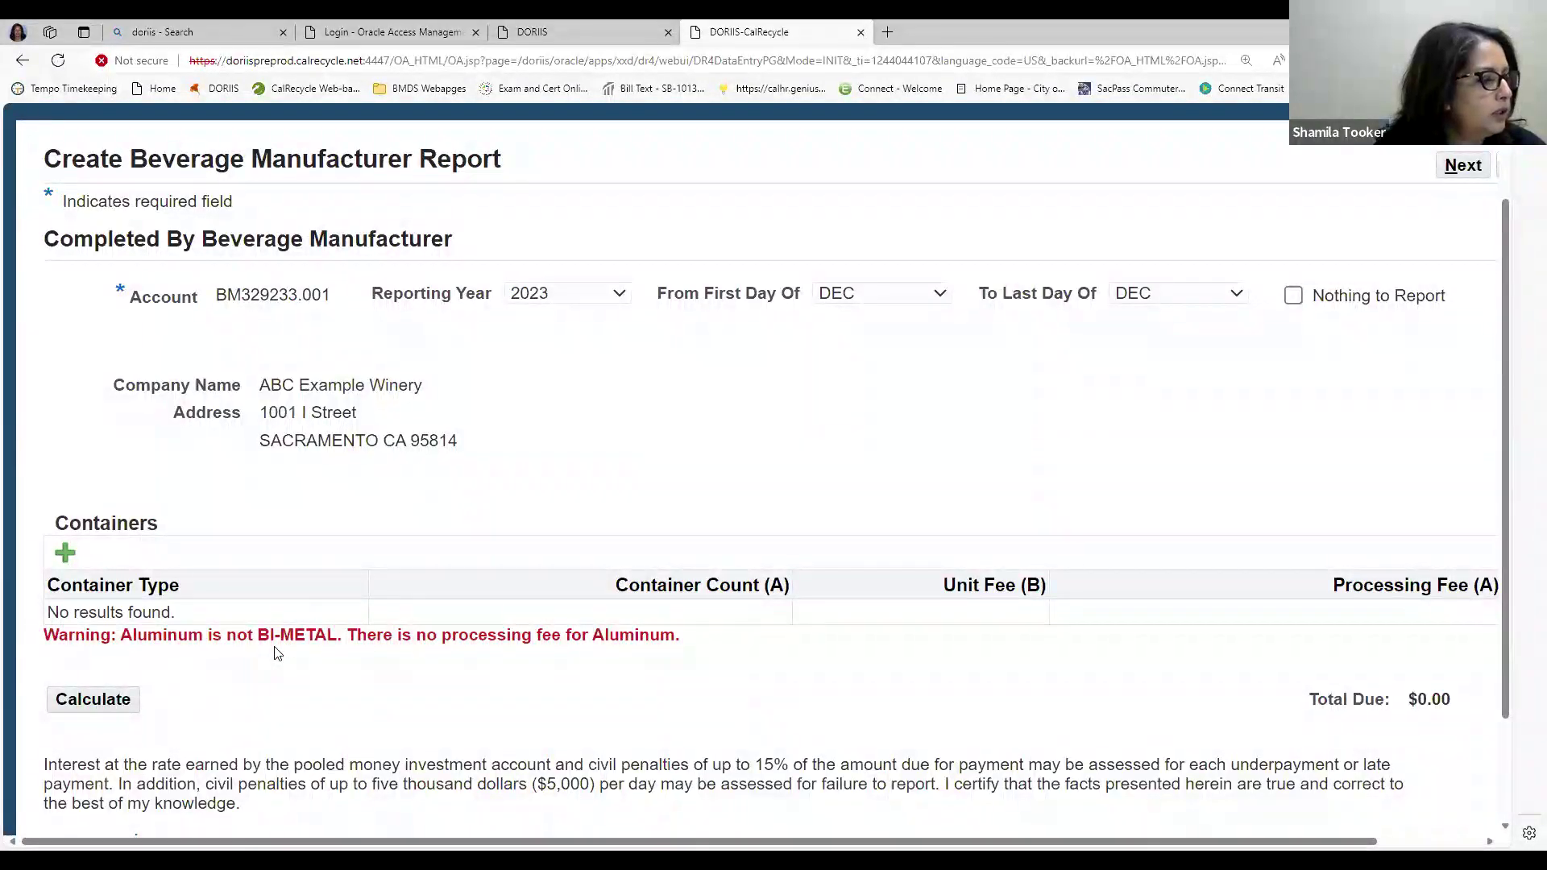
Add a GLASS Processing Fee line with 100 containers and calculate the $0.45 total due
left_click(66, 552)
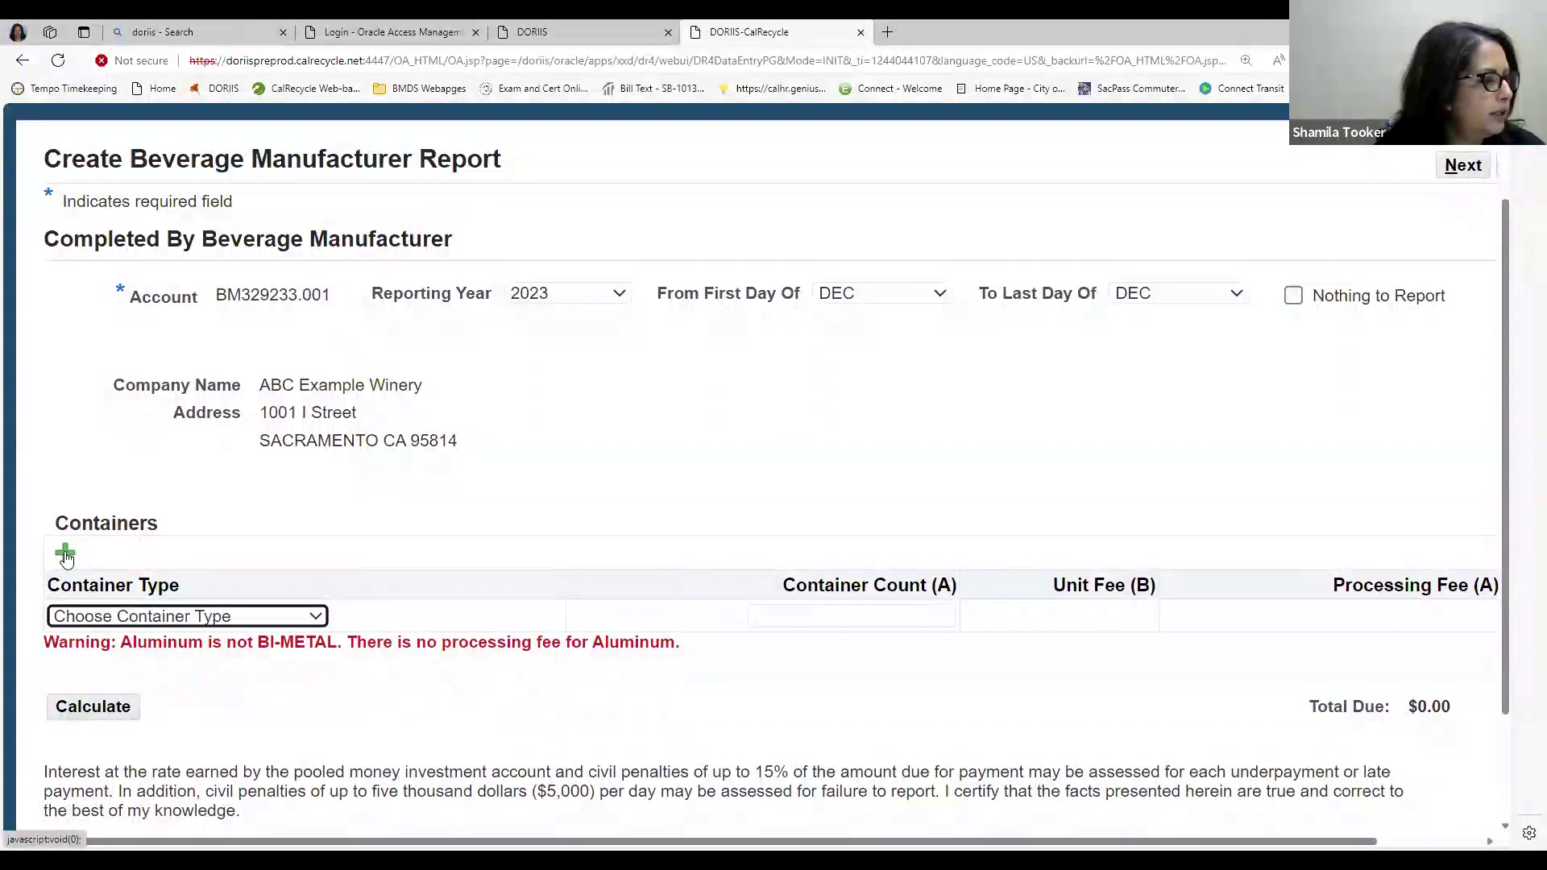
scroll(66, 556, "down", 1)
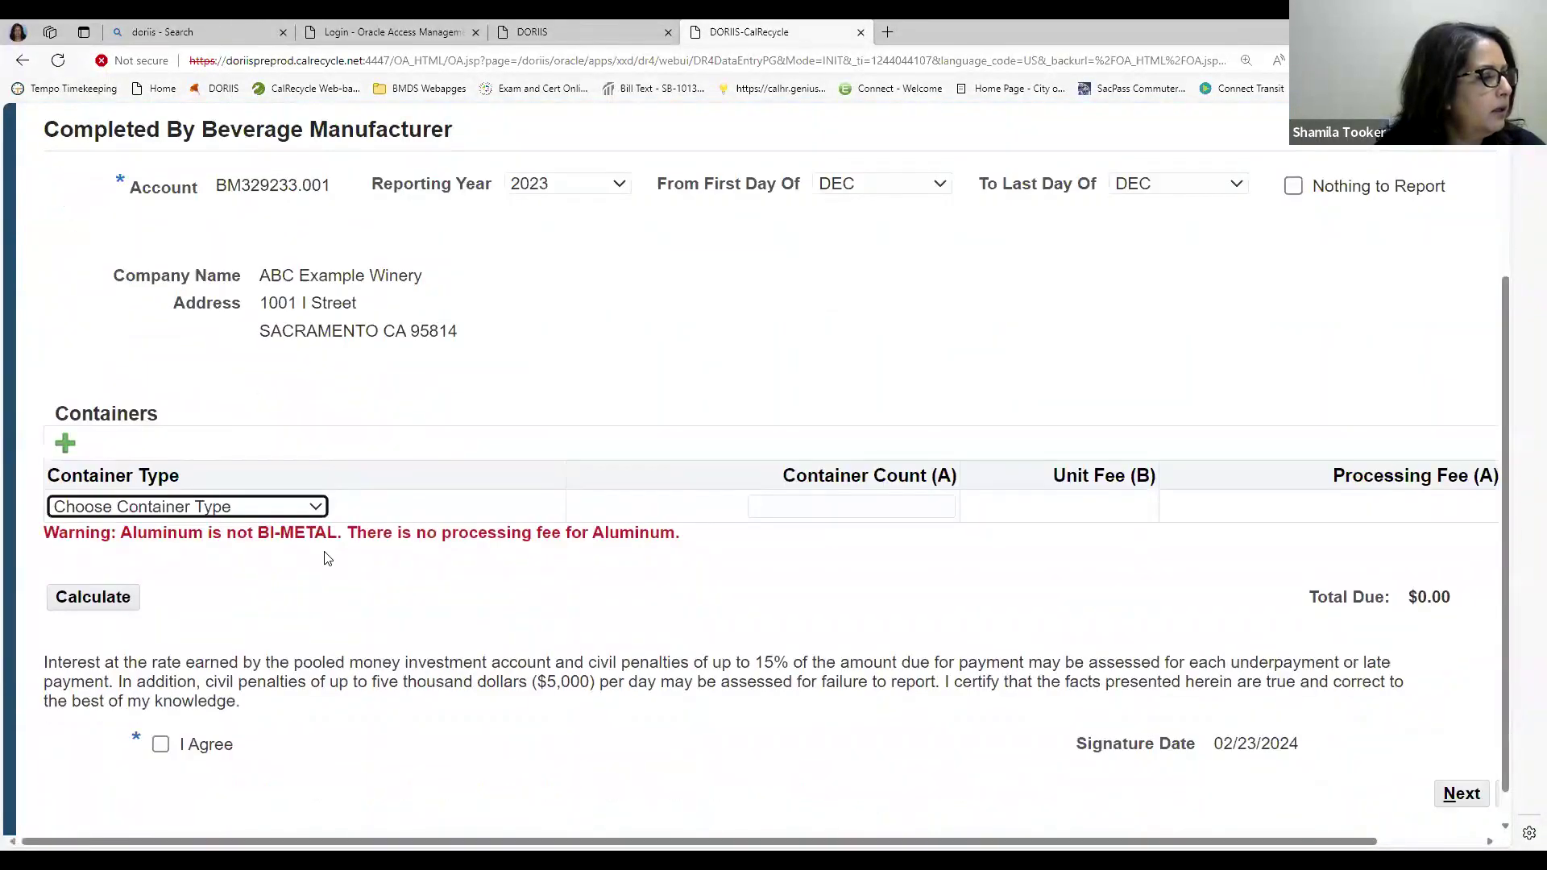
left_click(316, 507)
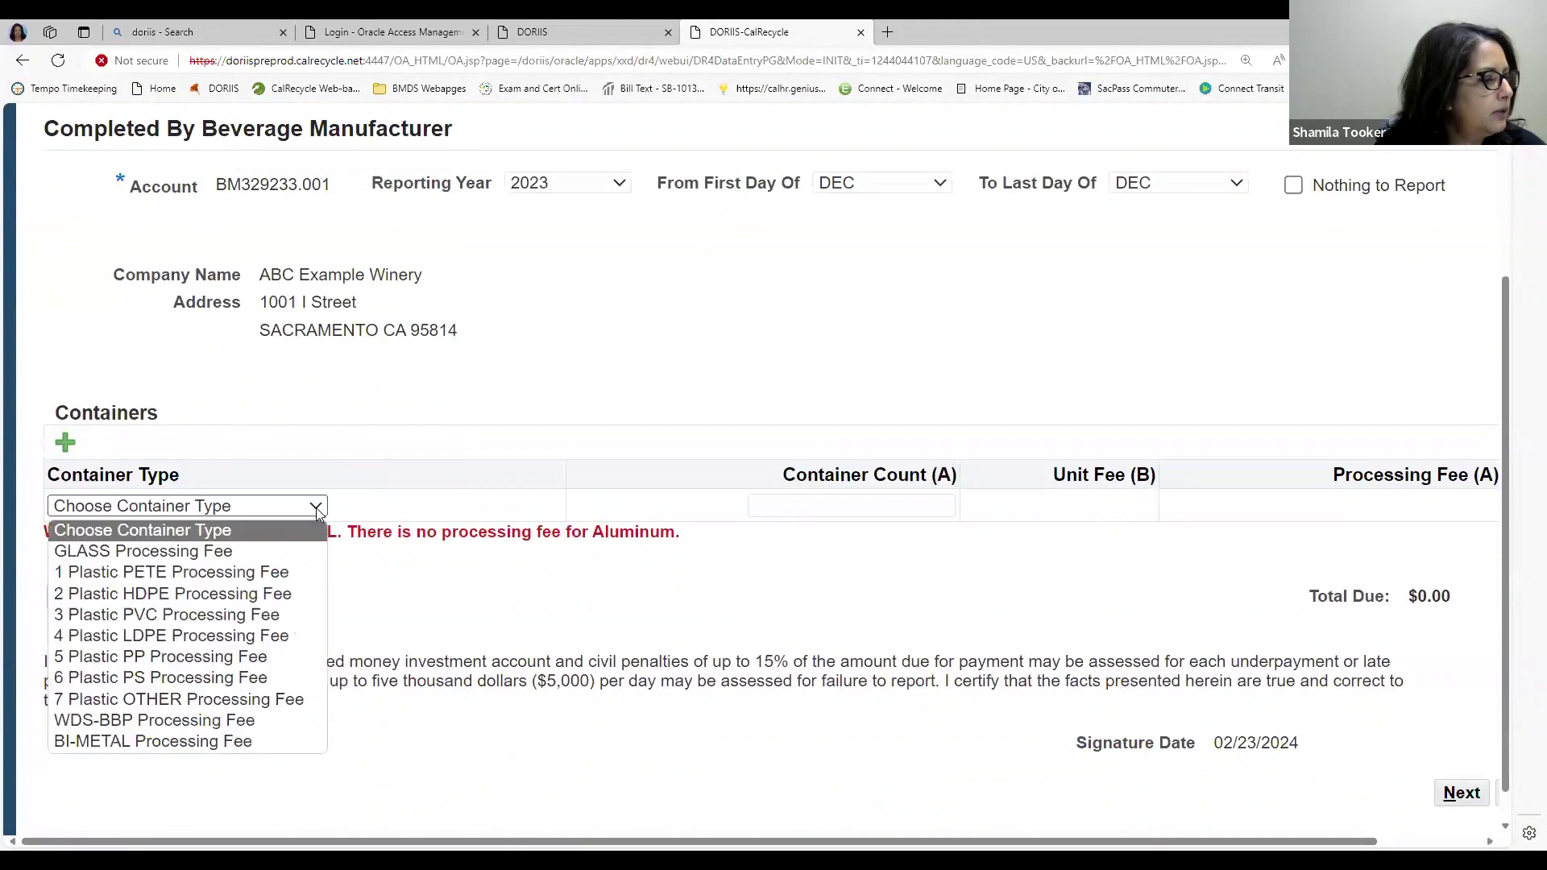
left_click(278, 552)
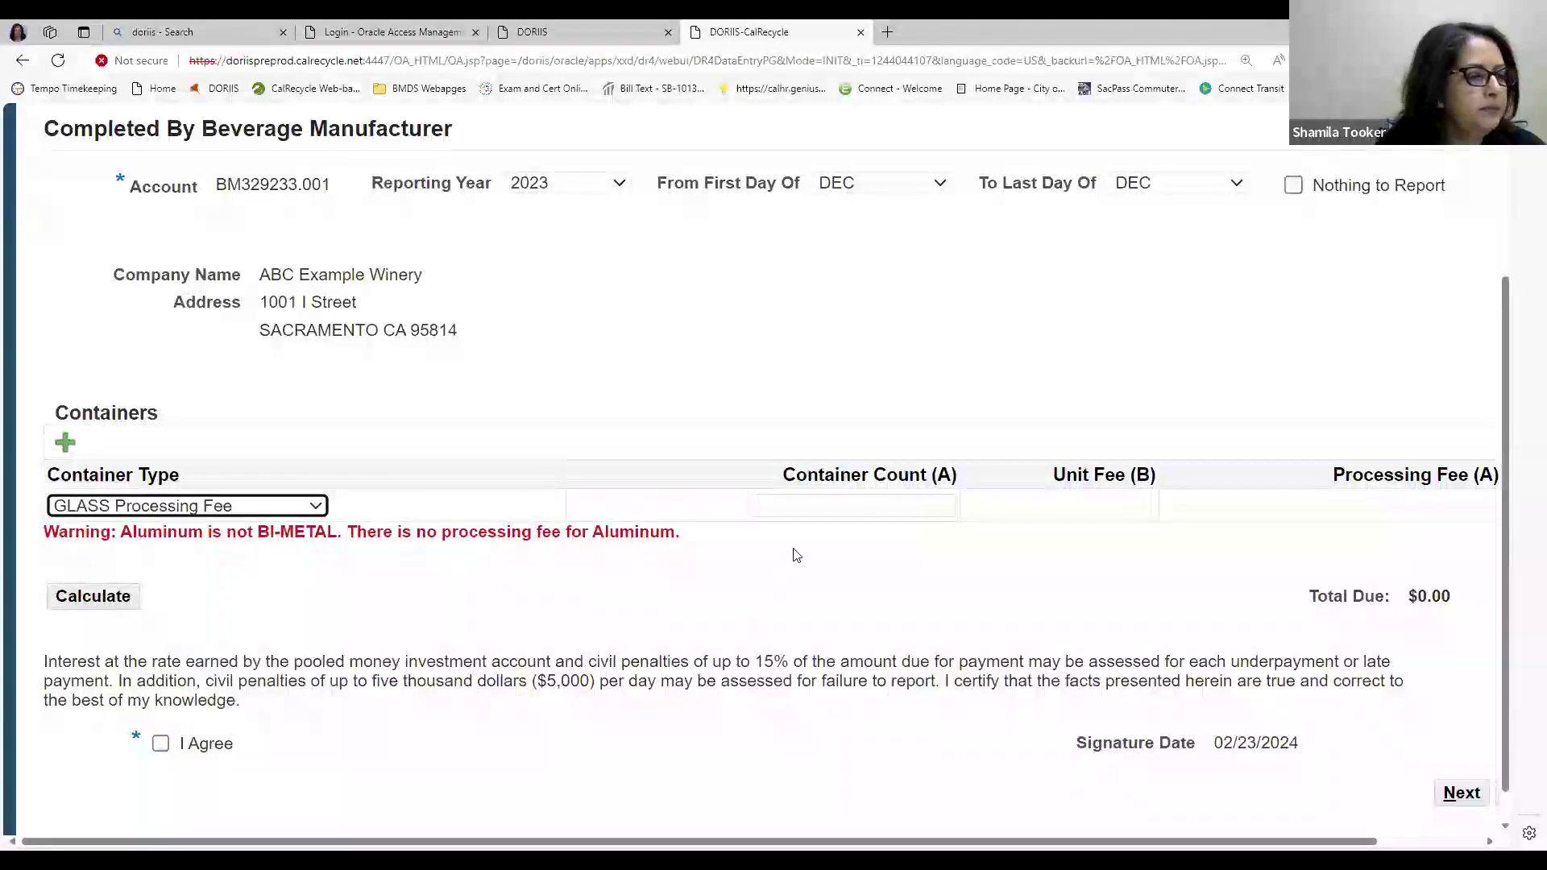
left_click(845, 507)
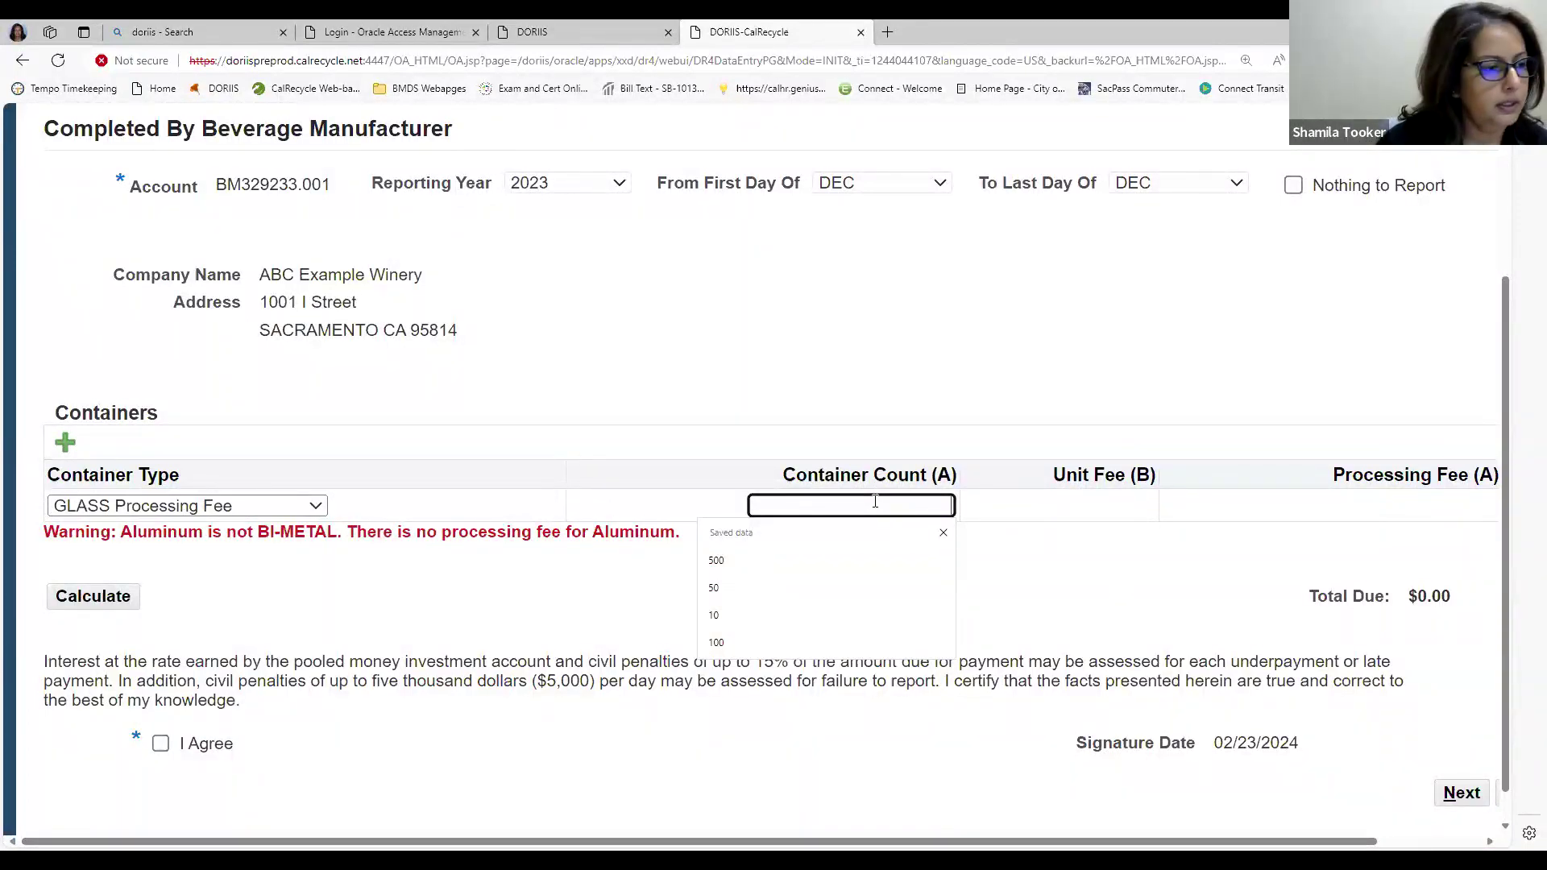
type("100")
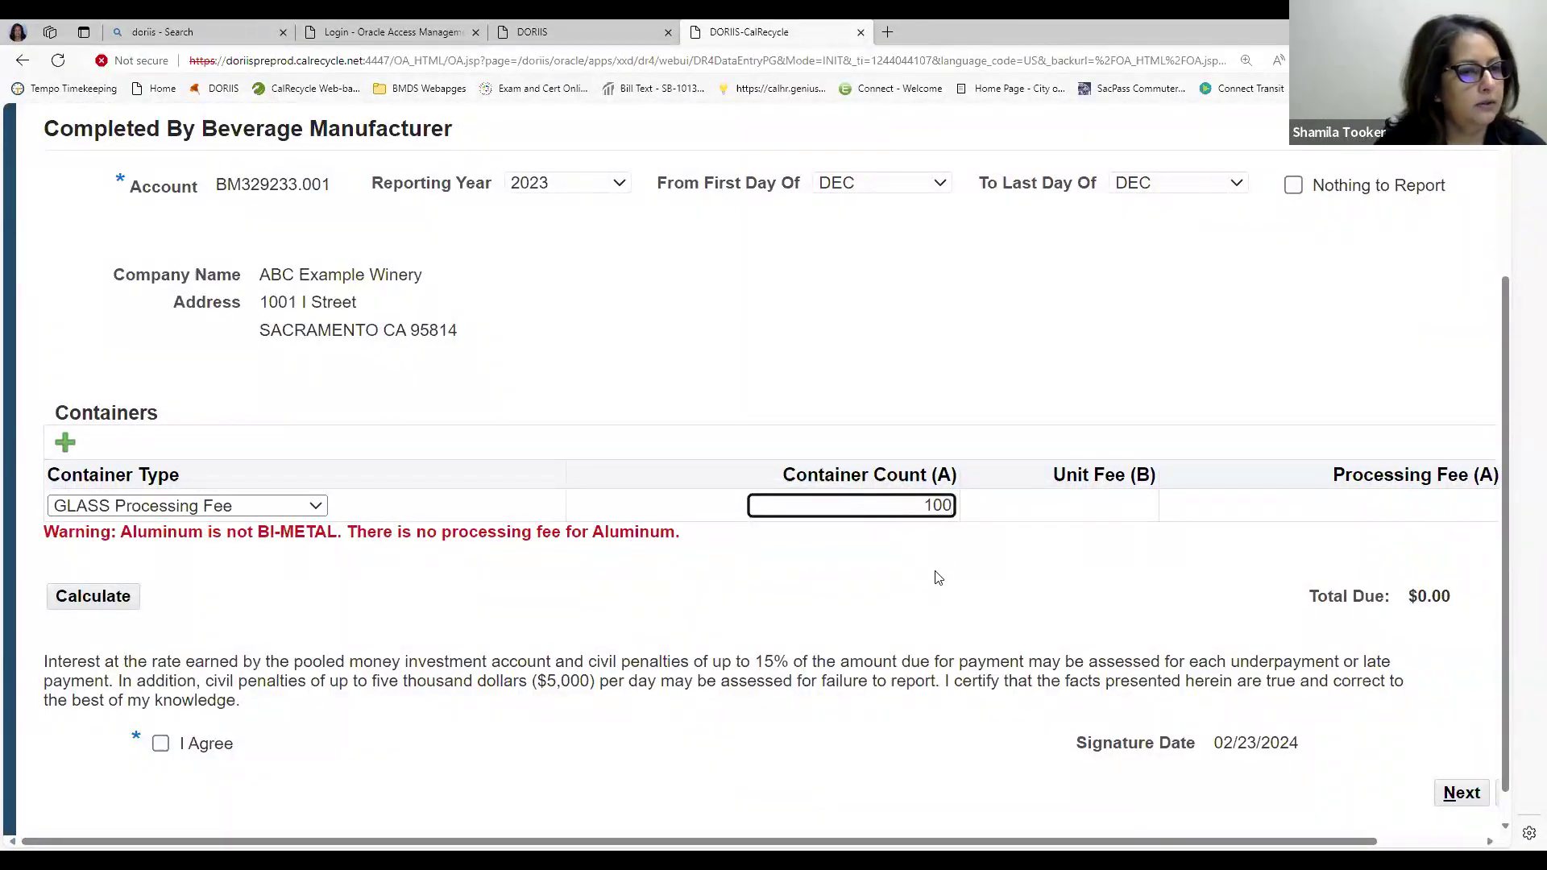
left_click(100, 606)
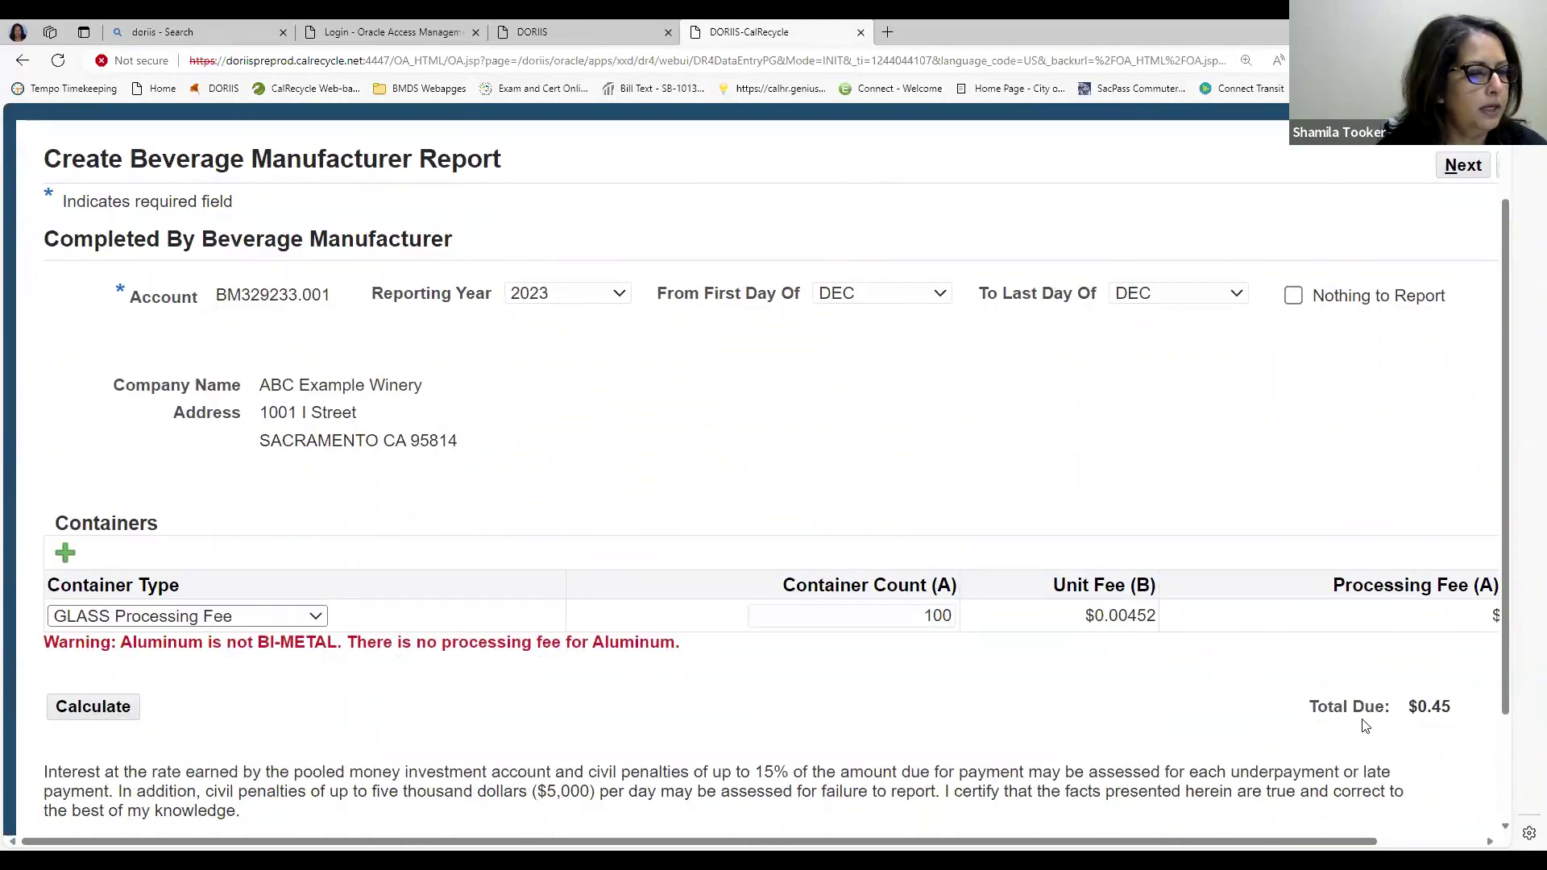
scroll(1364, 725, "down", 2)
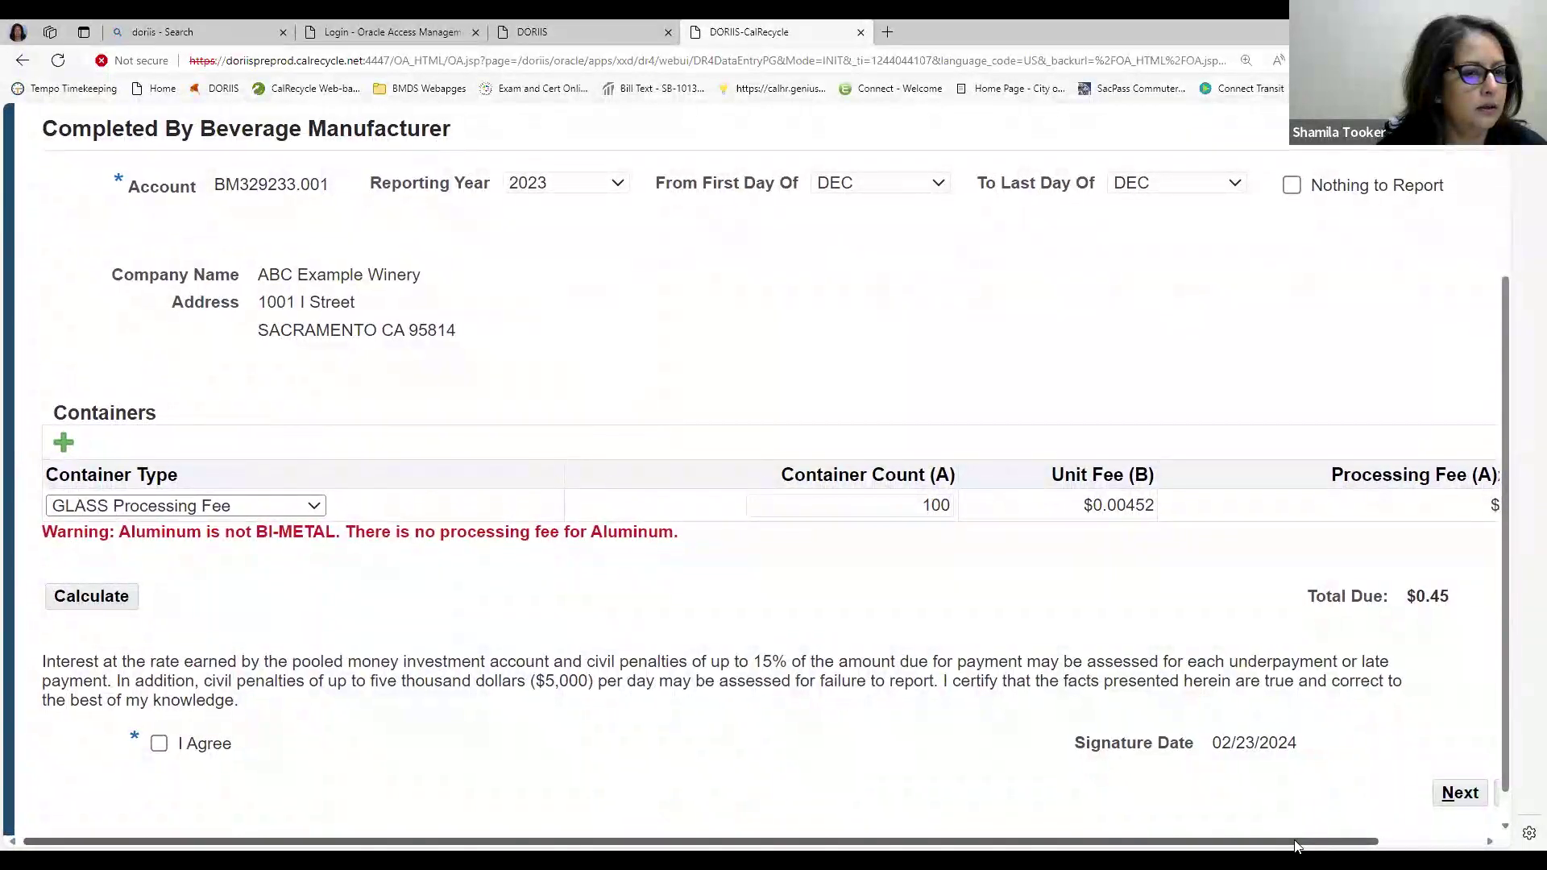
left_click_drag(1294, 844, 1363, 845)
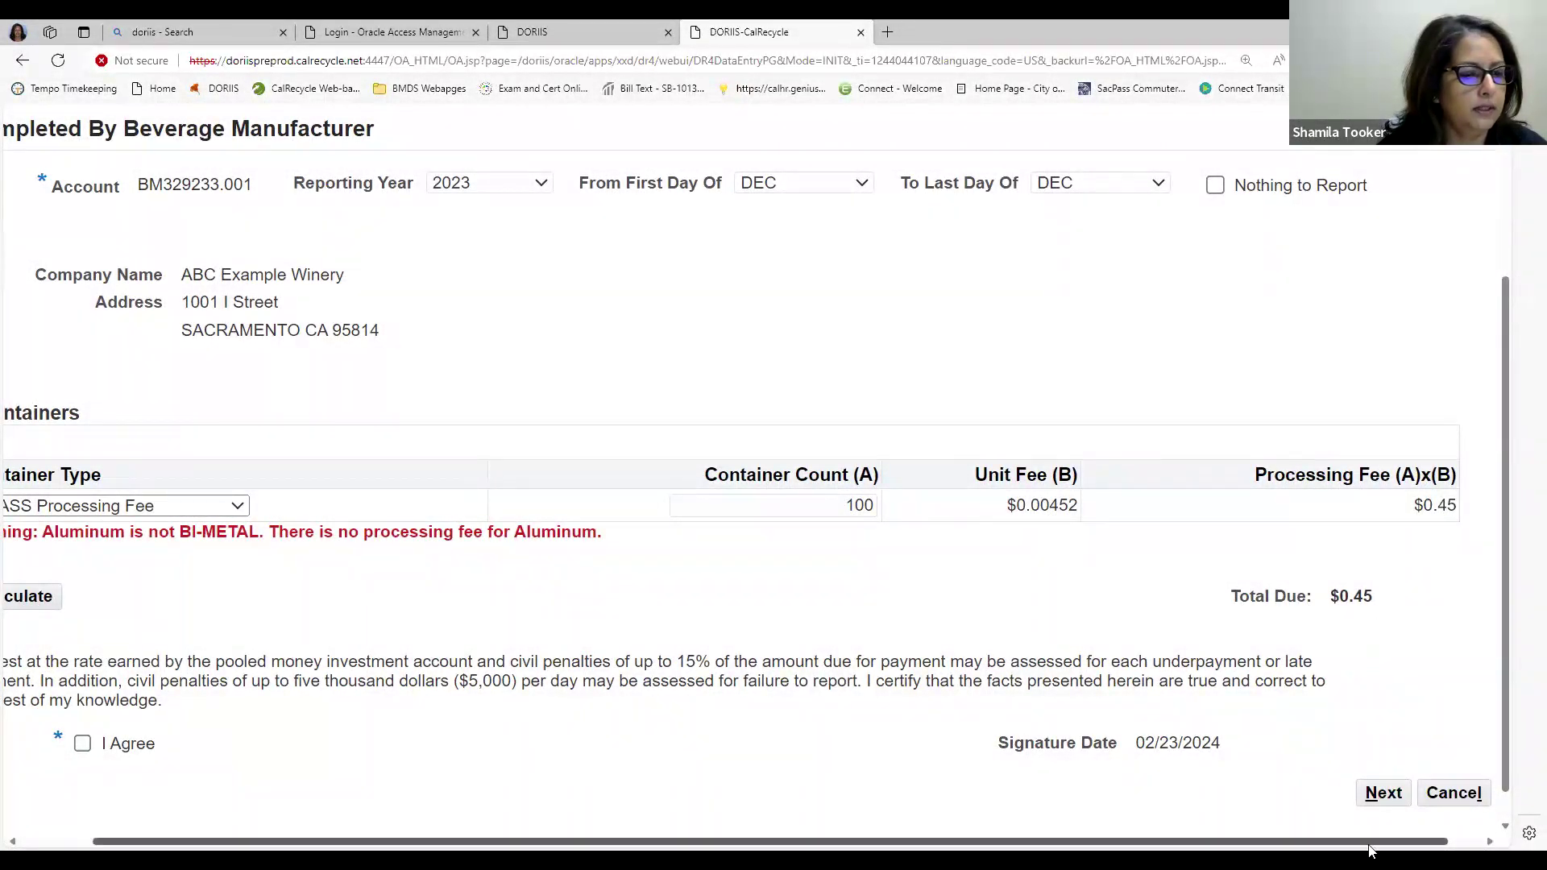
Tick I Agree on the certification and continue to the report's review page
left_click_drag(1370, 846, 1299, 844)
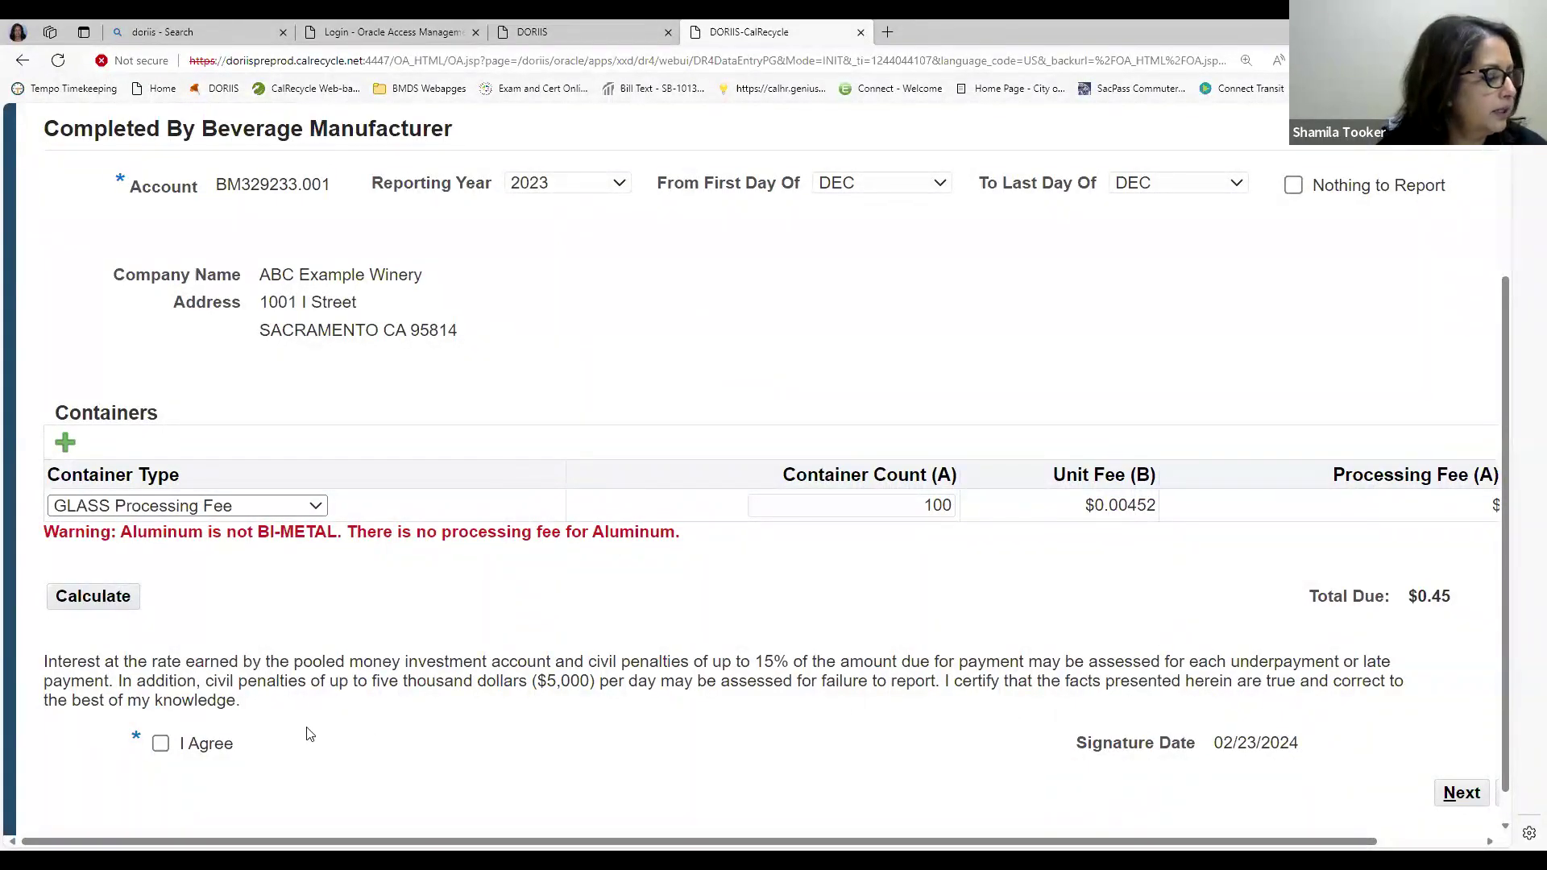
left_click(161, 745)
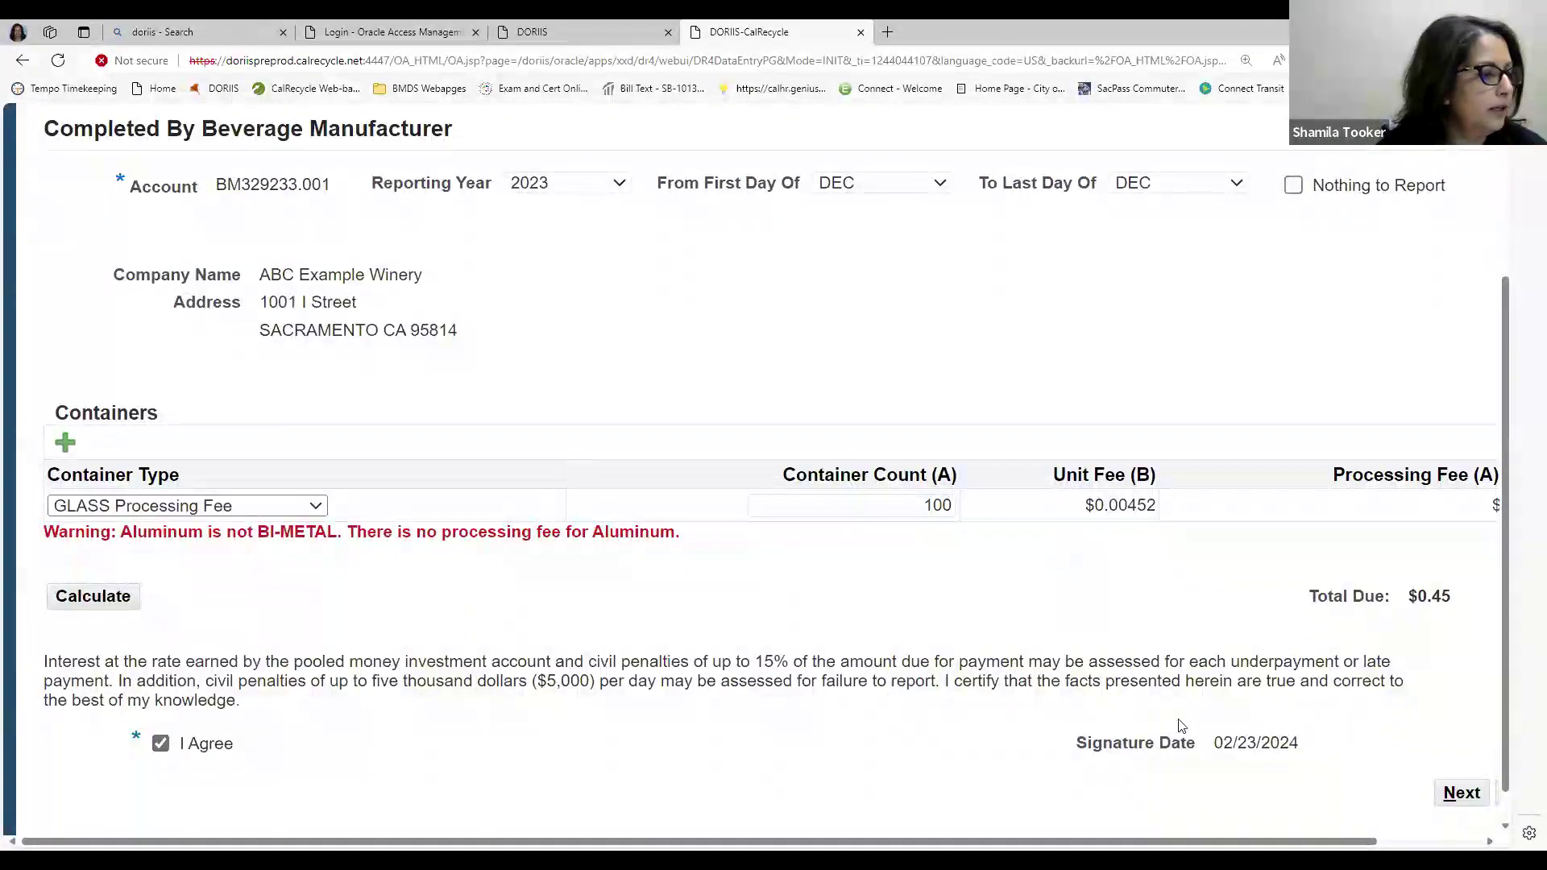
scroll(1232, 714, "up", 3)
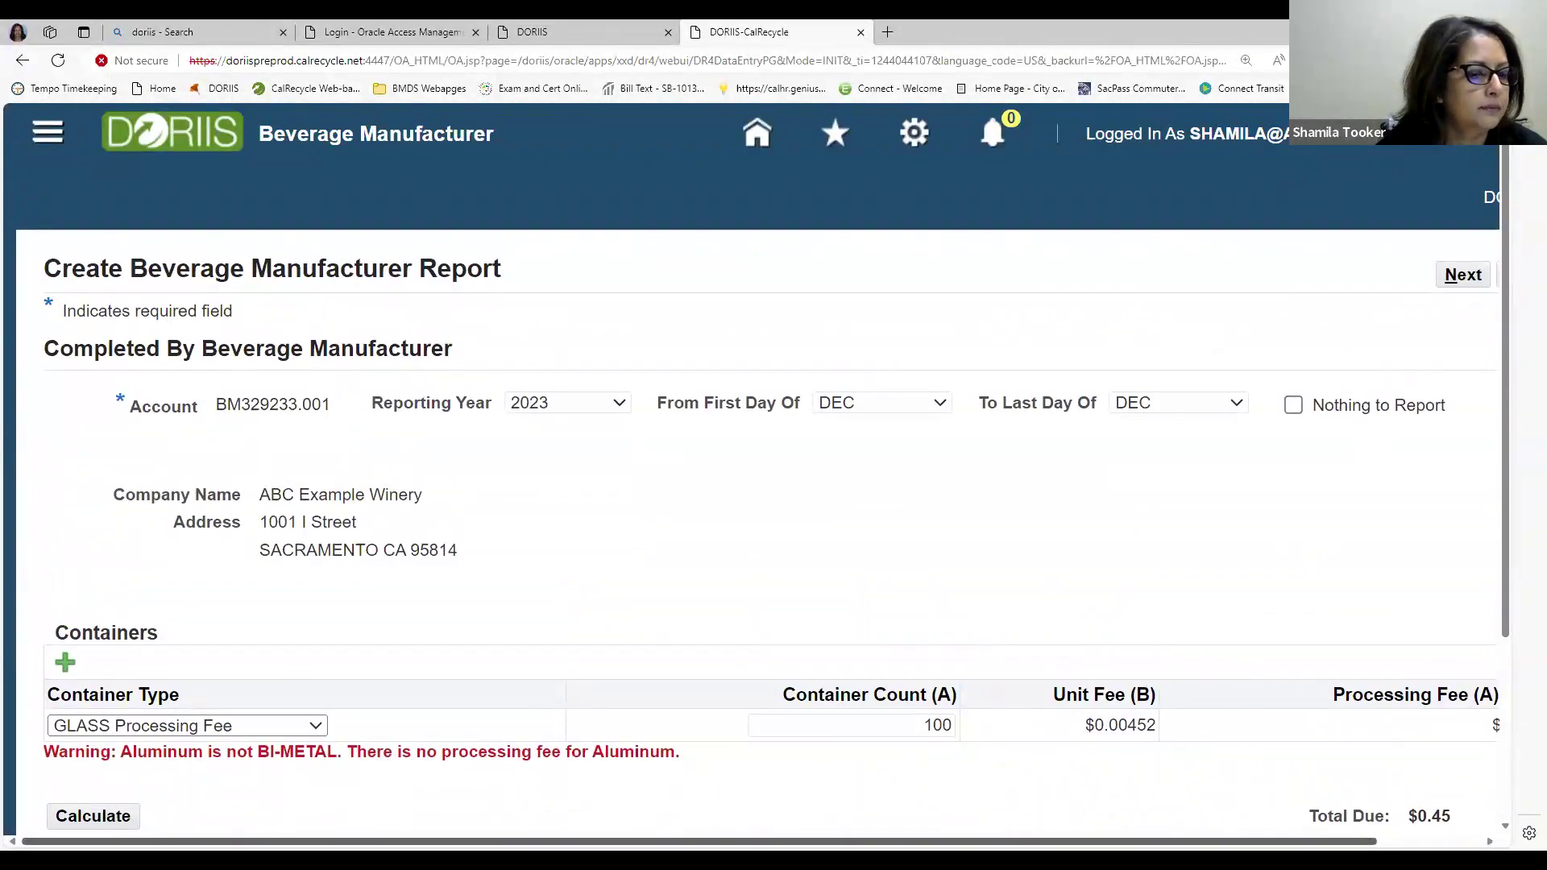
left_click_drag(1224, 841, 1314, 842)
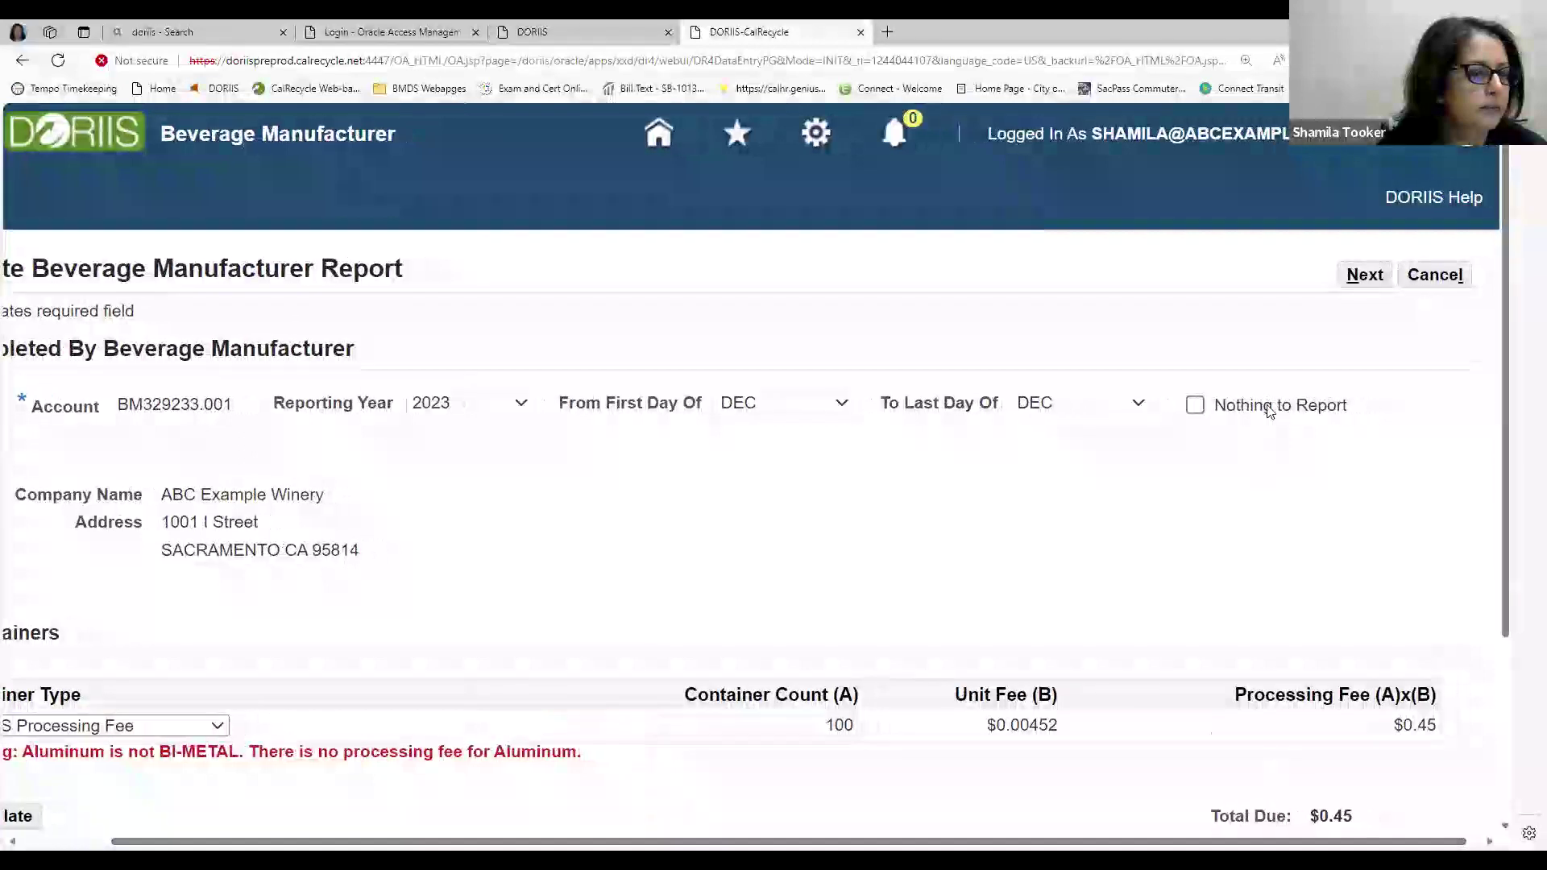
left_click(1366, 278)
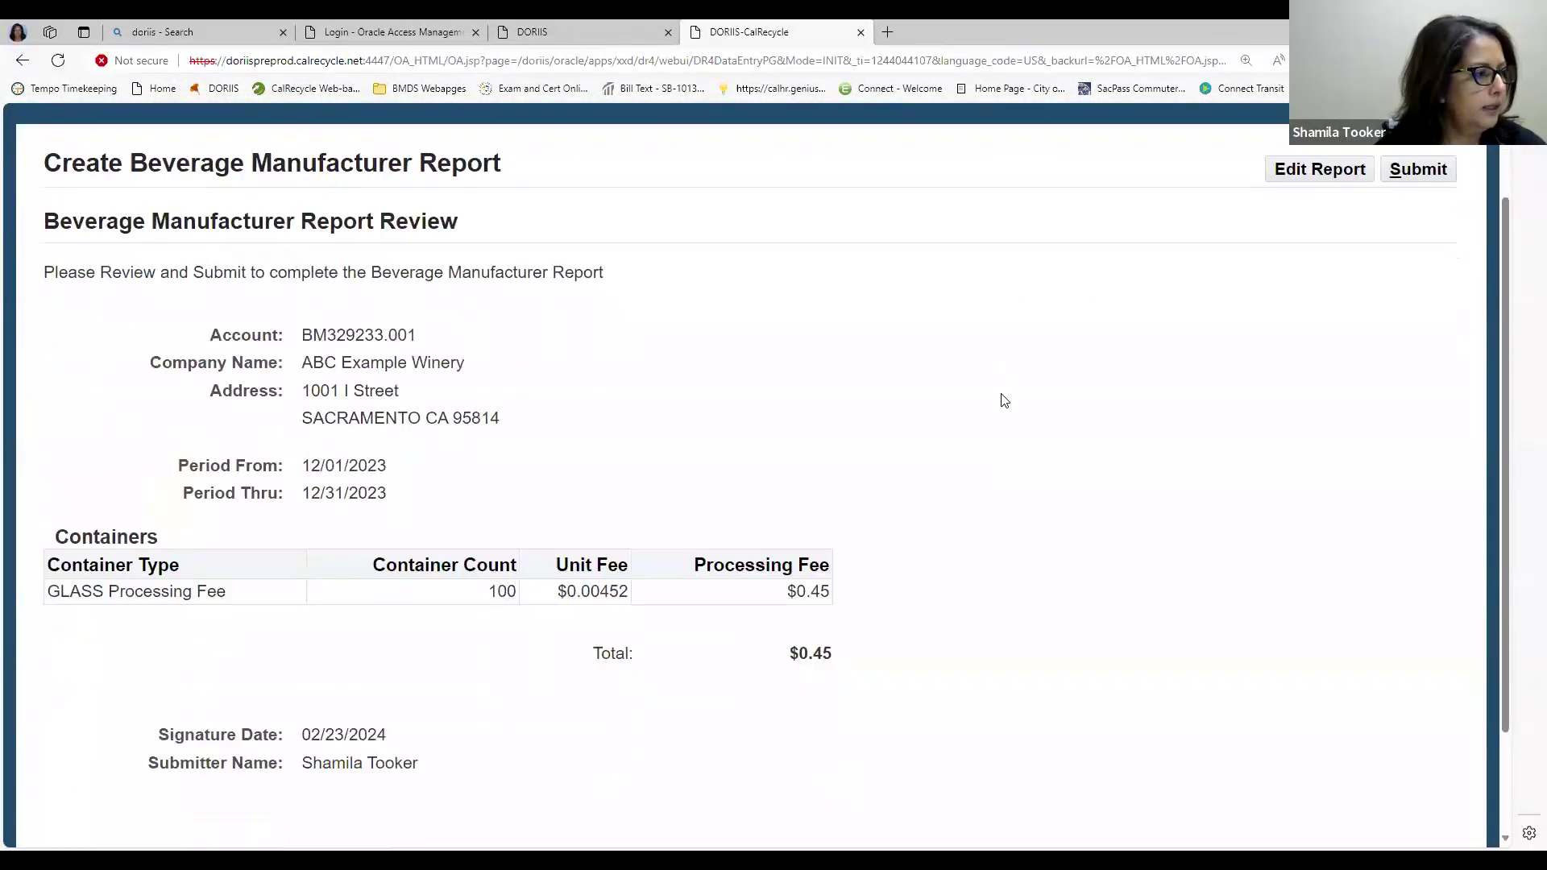
Submit the ABC Example Winery December 2023 report ($0.45) and check its confirmation, Trx 228952
scroll(1001, 401, "down", 2)
scroll(1002, 401, "up", 2)
scroll(1001, 401, "down", 2)
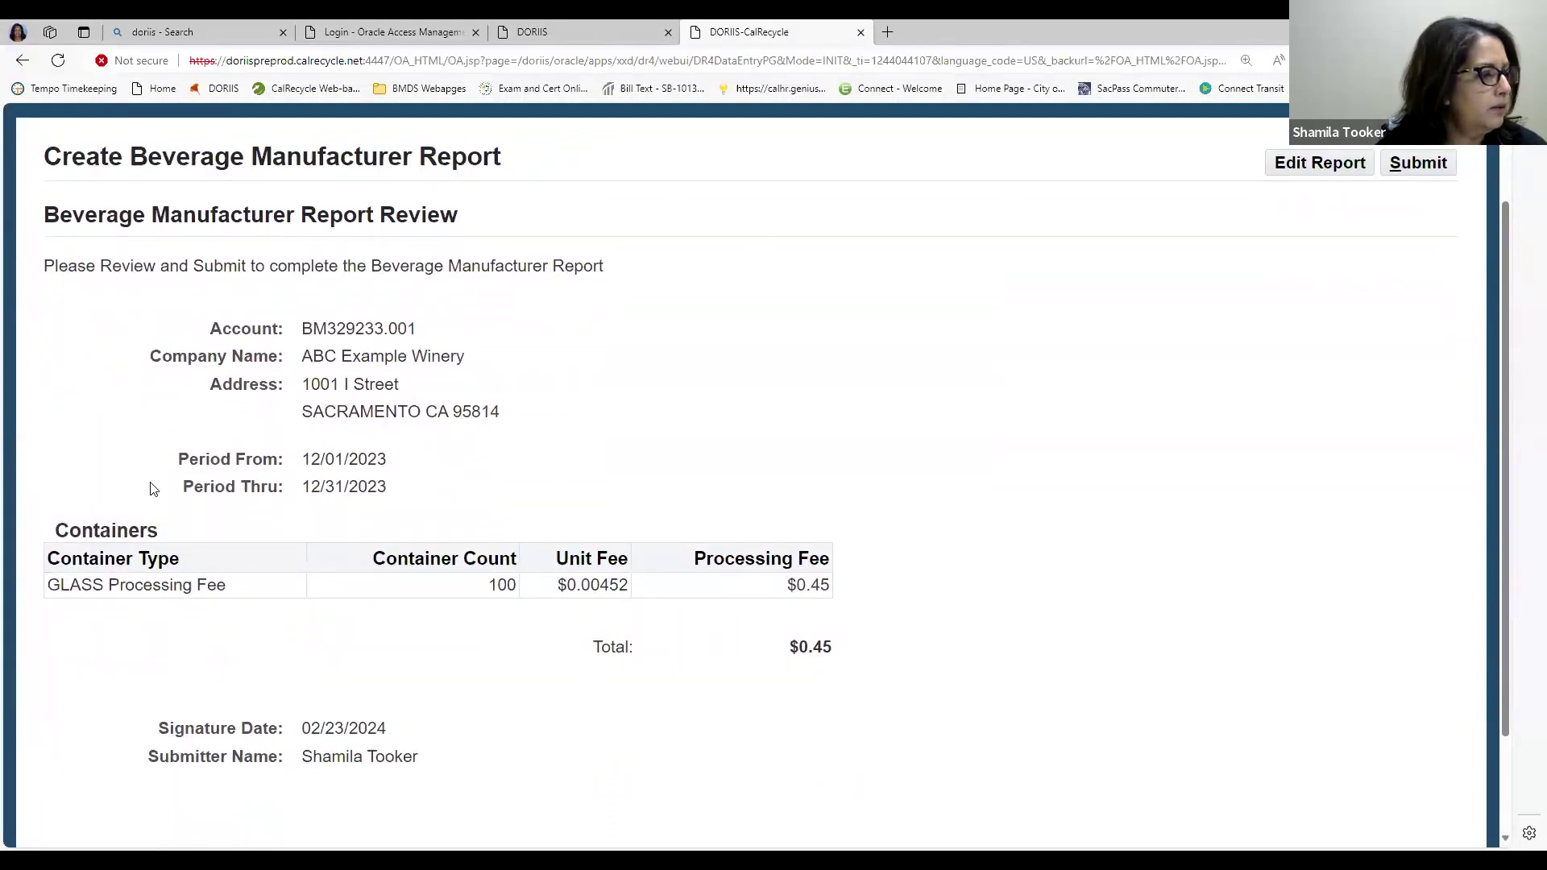
scroll(98, 605, "down", 2)
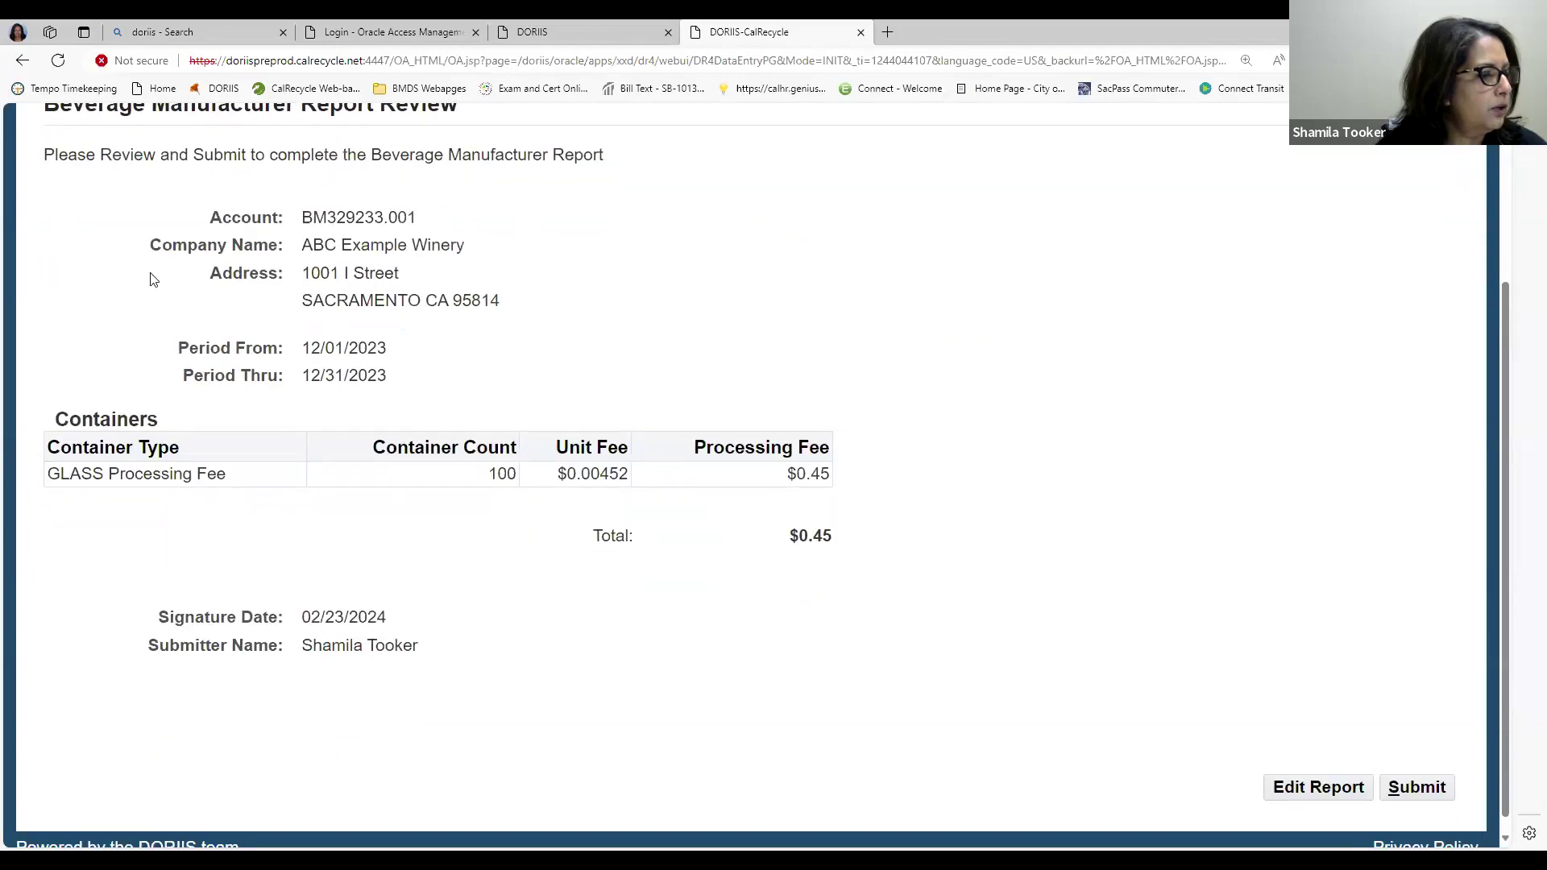
scroll(620, 617, "up", 2)
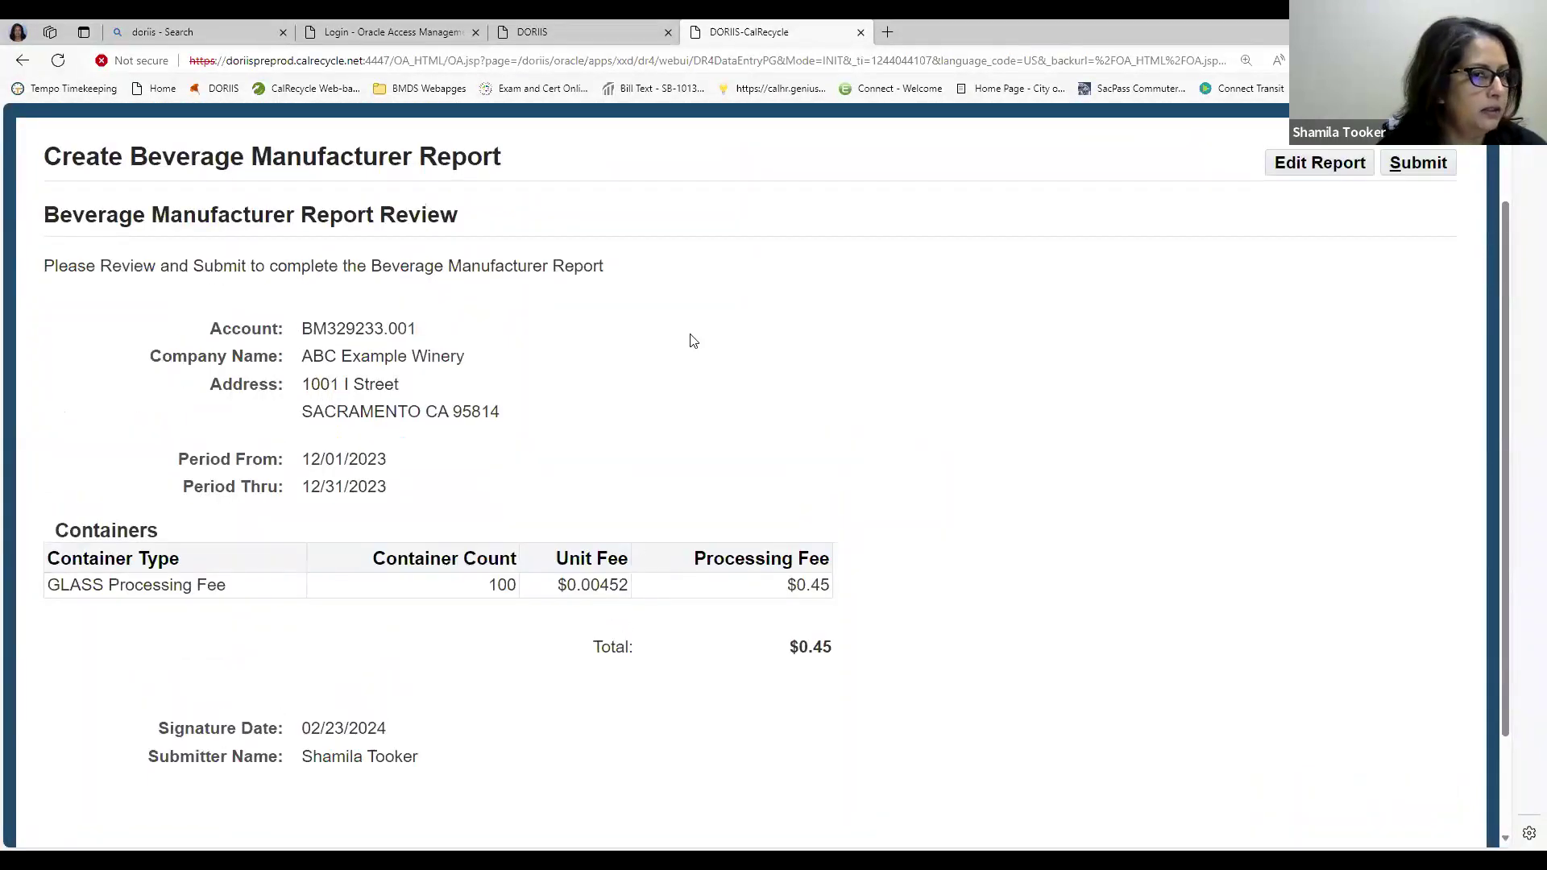
left_click(1416, 163)
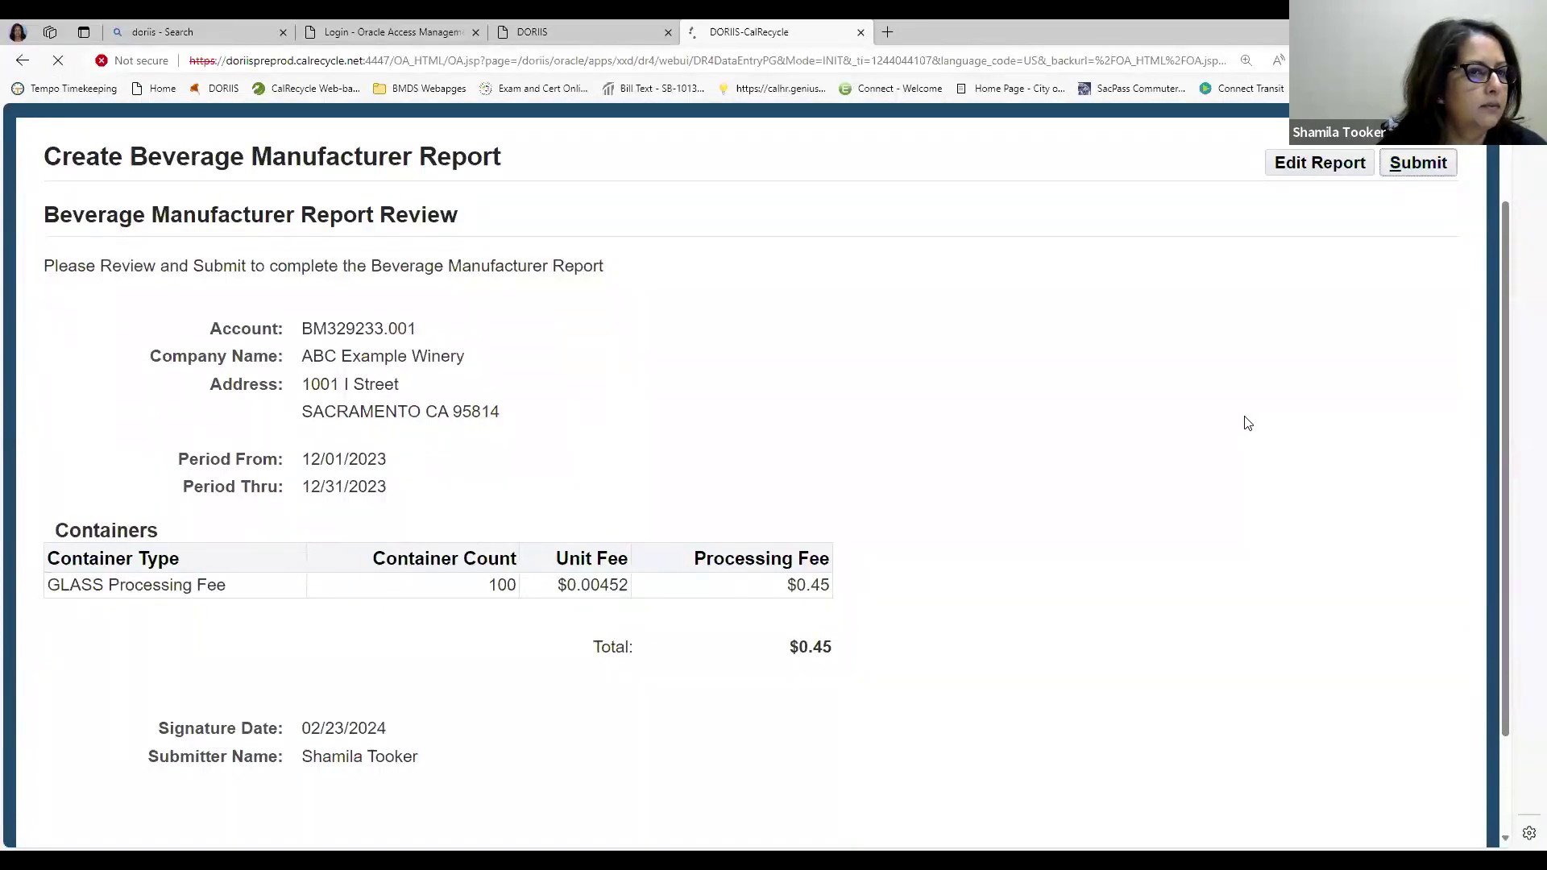
scroll(1178, 453, "down", 3)
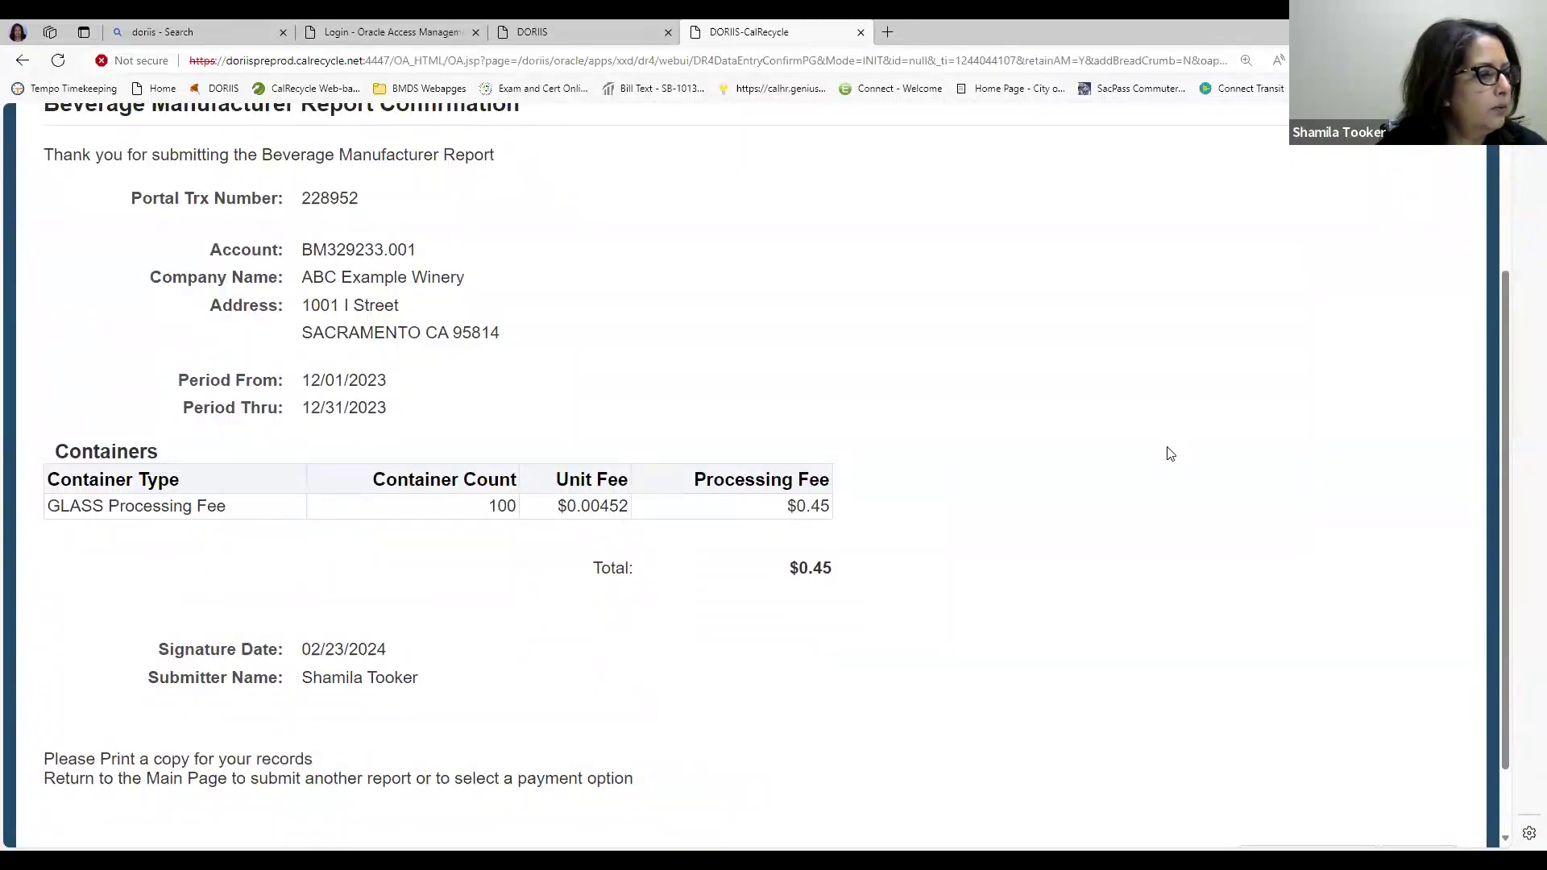
scroll(1169, 452, "up", 3)
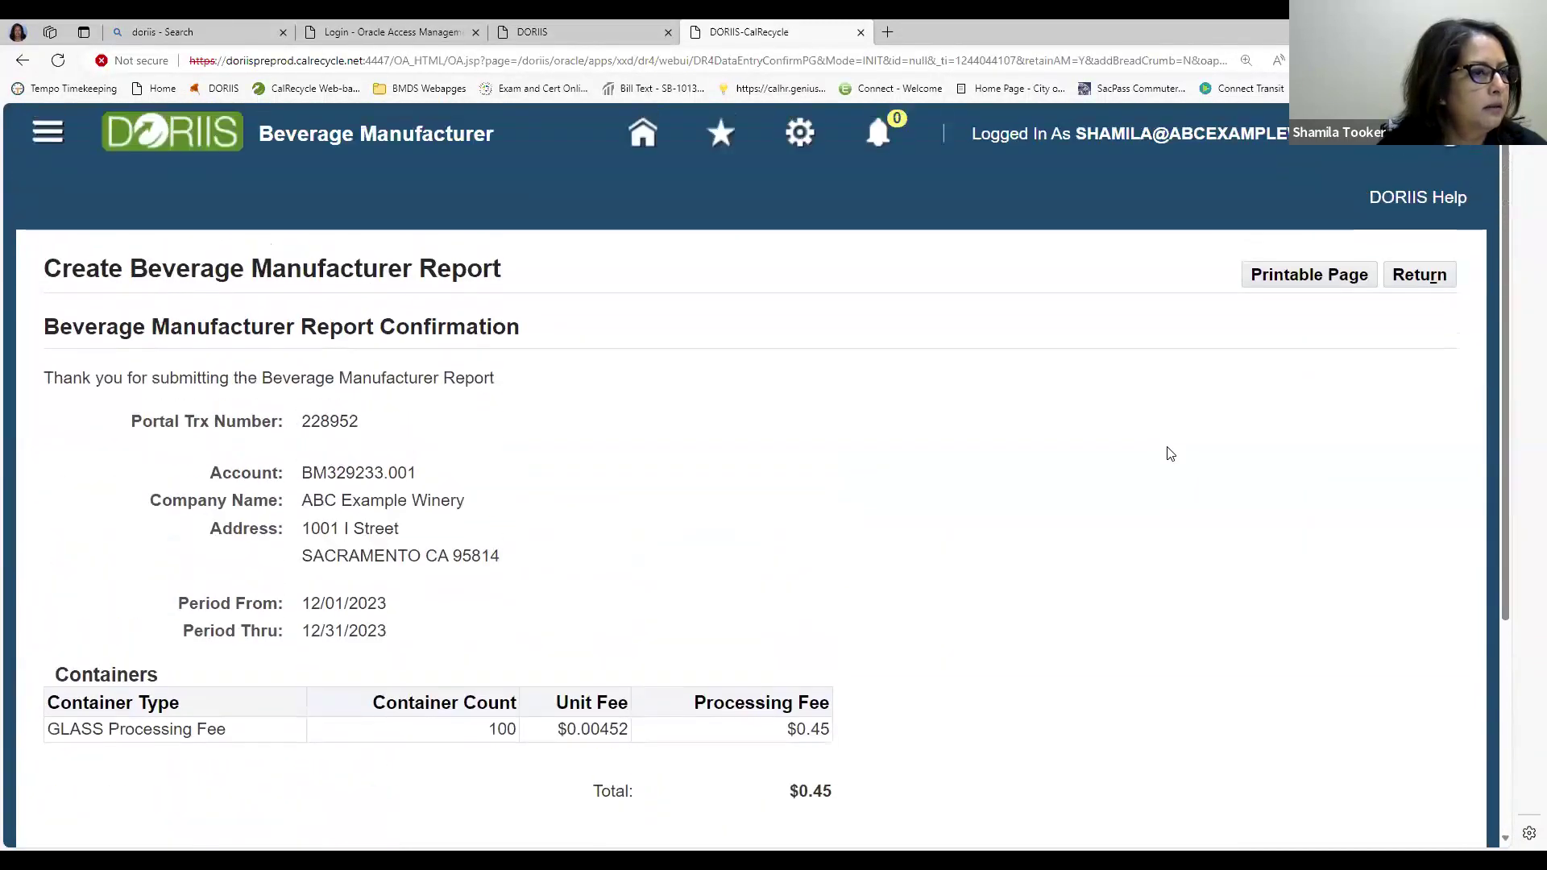
From the portal home page, expand the Distributor group and start a new distributor report
left_click(641, 142)
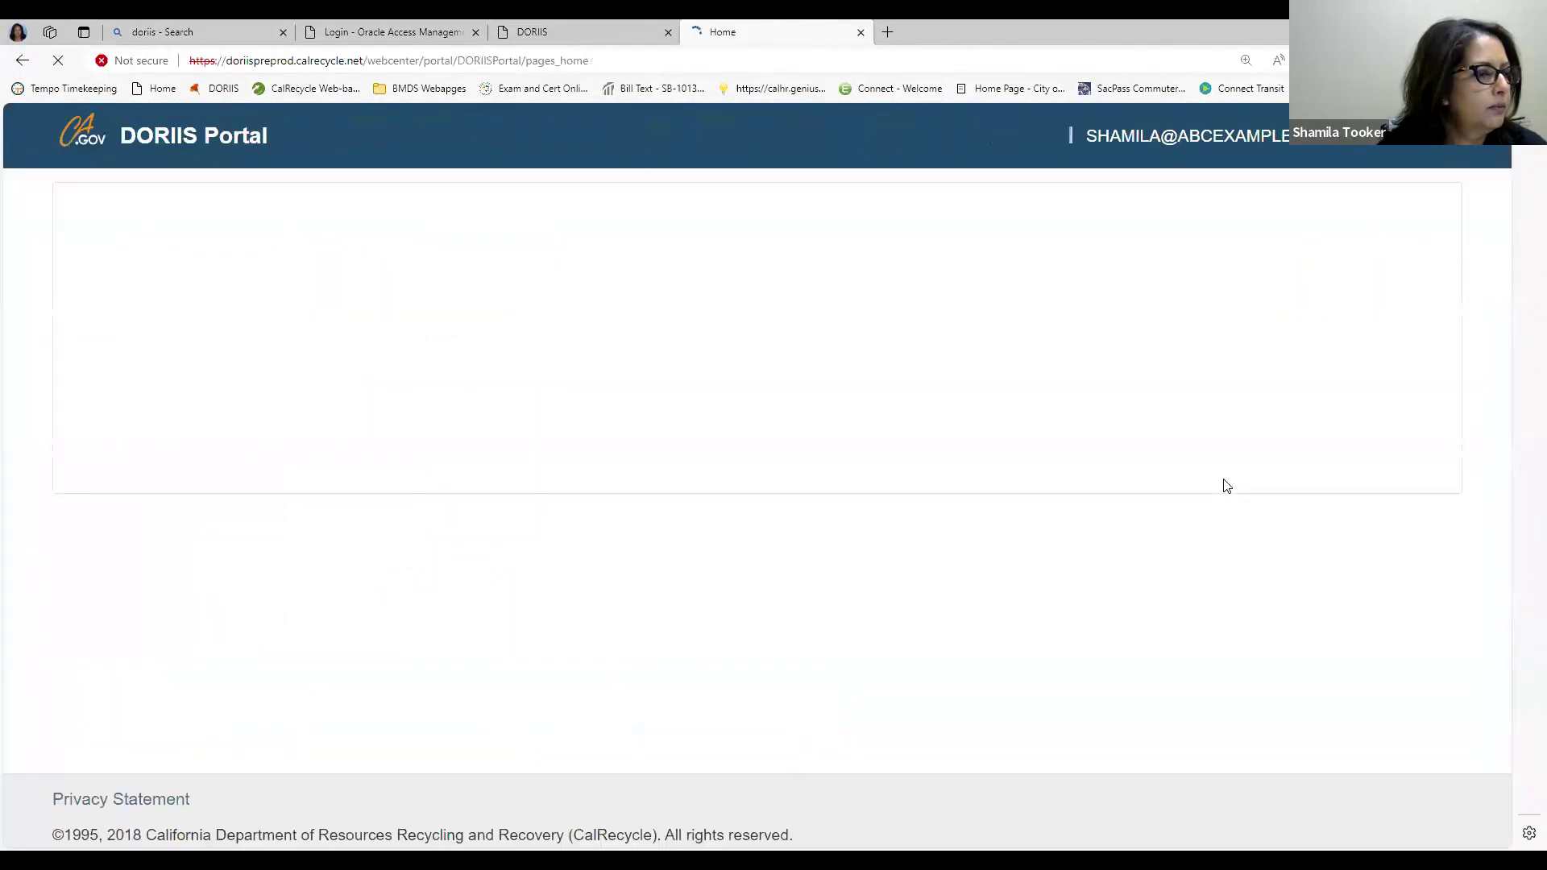
scroll(1221, 483, "down", 1)
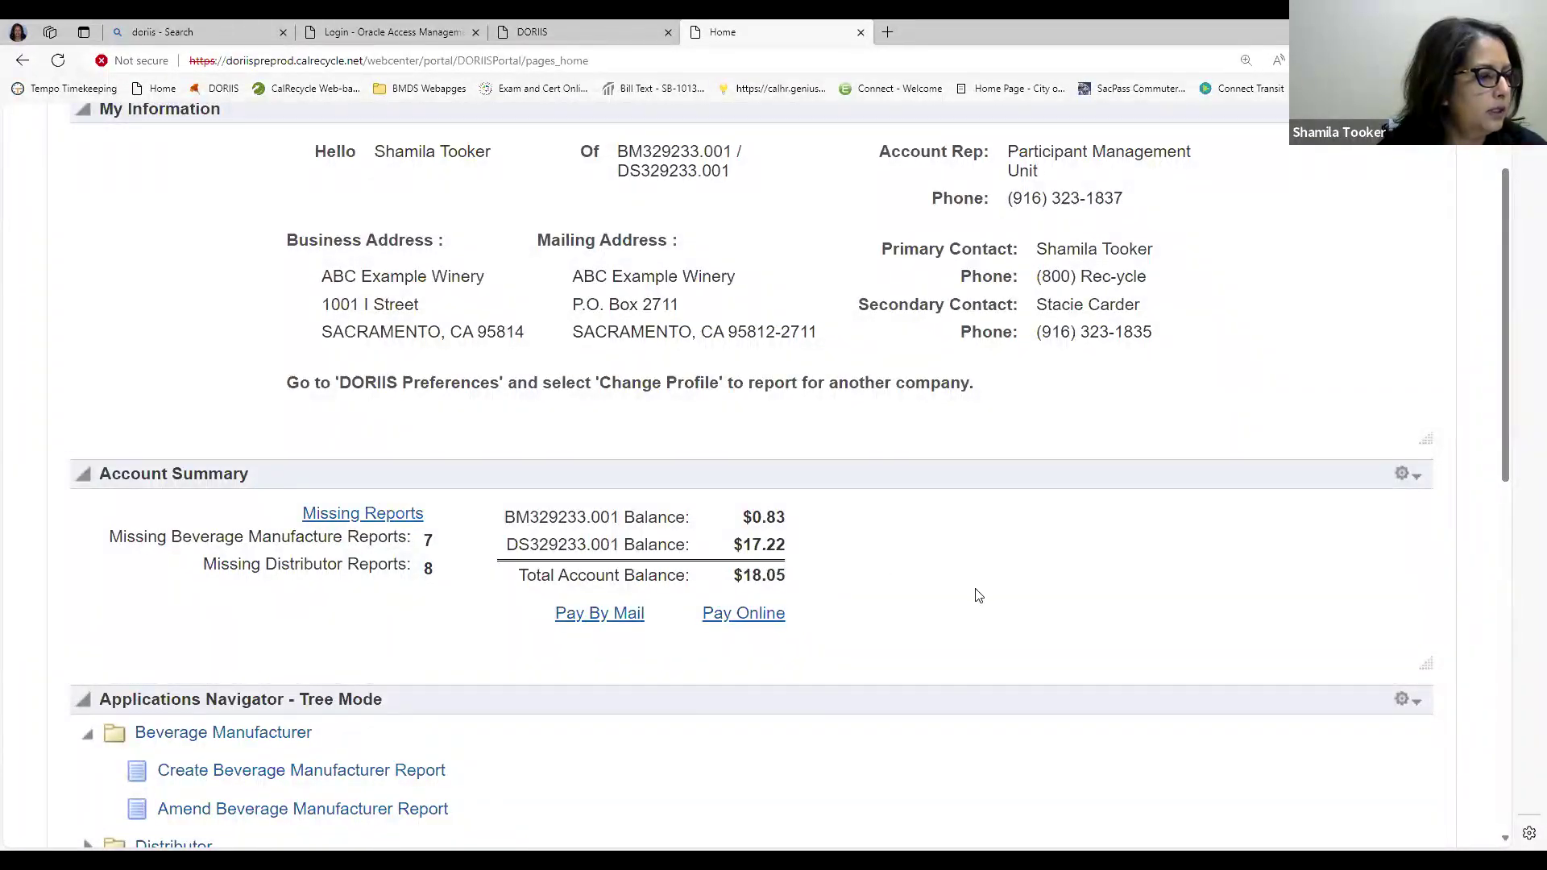
scroll(975, 594, "down", 1)
scroll(970, 592, "down", 1)
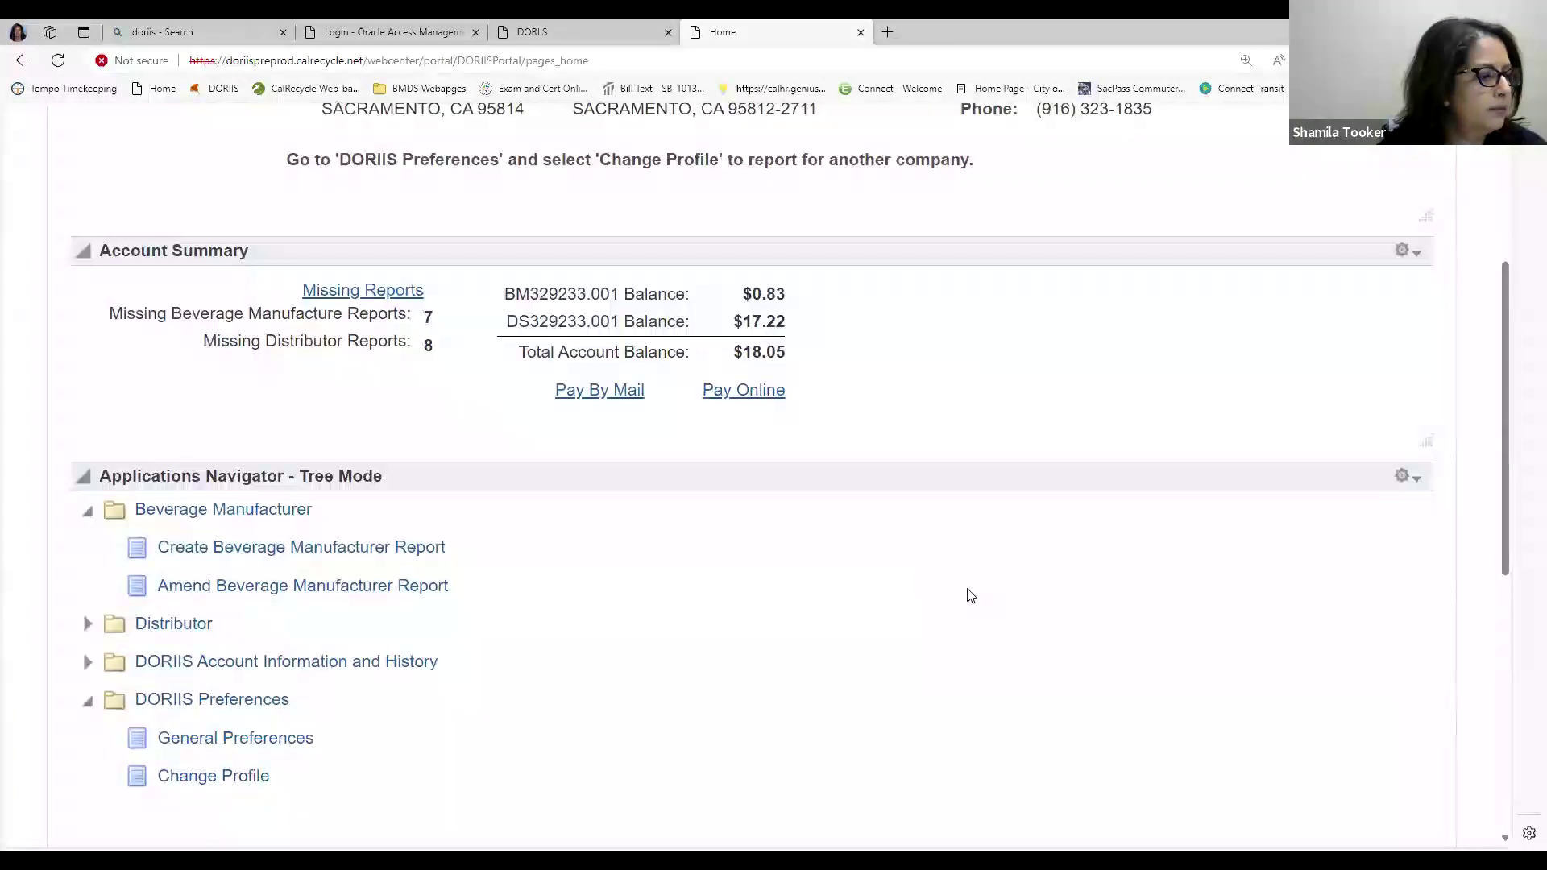
left_click(87, 624)
scroll(580, 621, "down", 1)
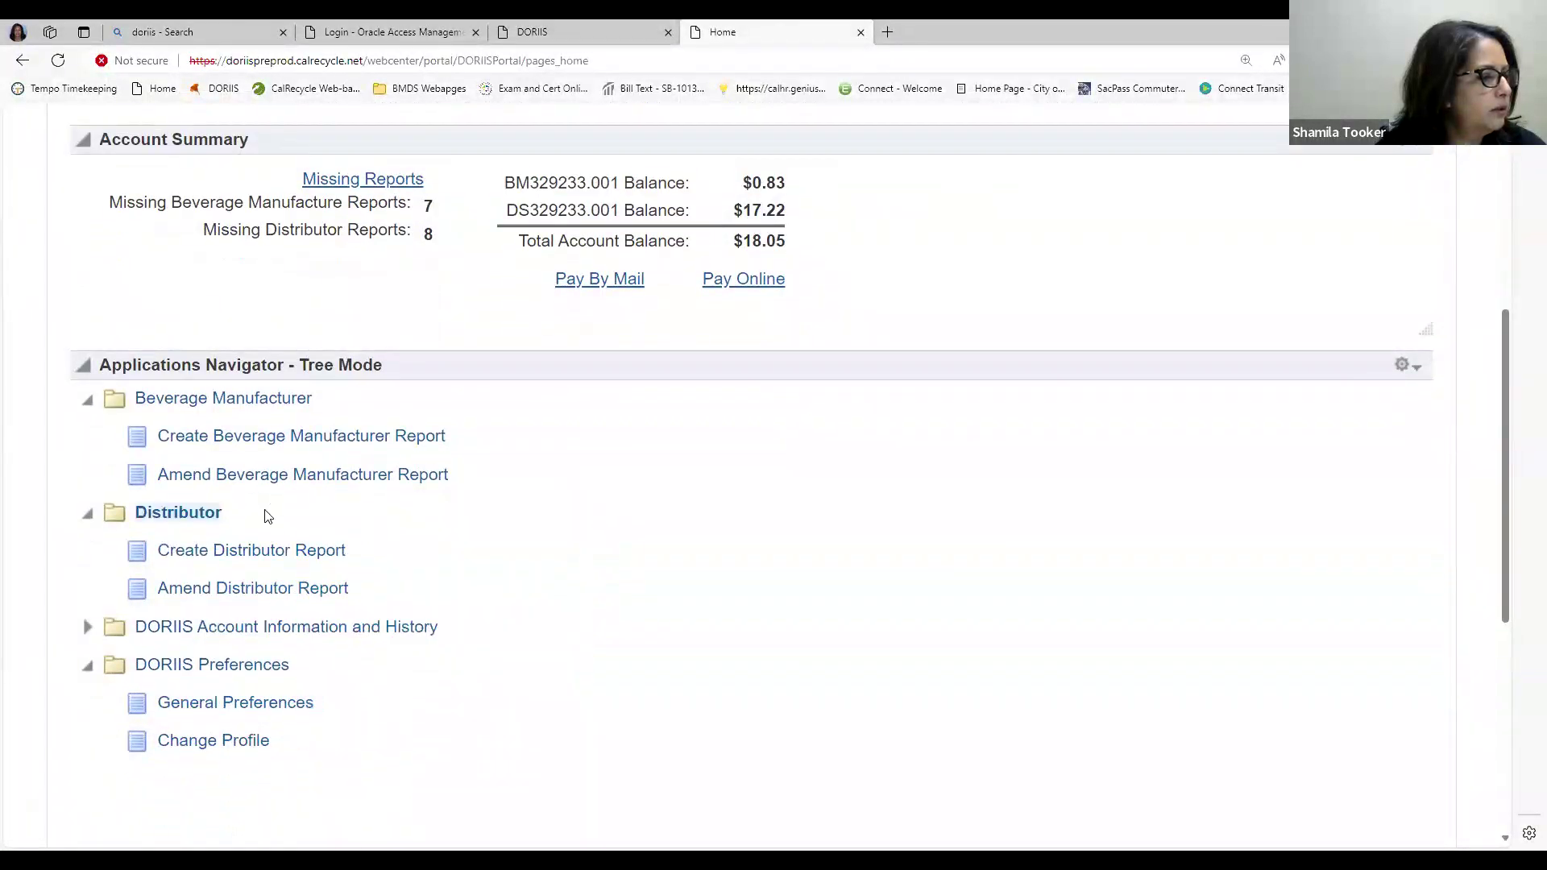
left_click(252, 556)
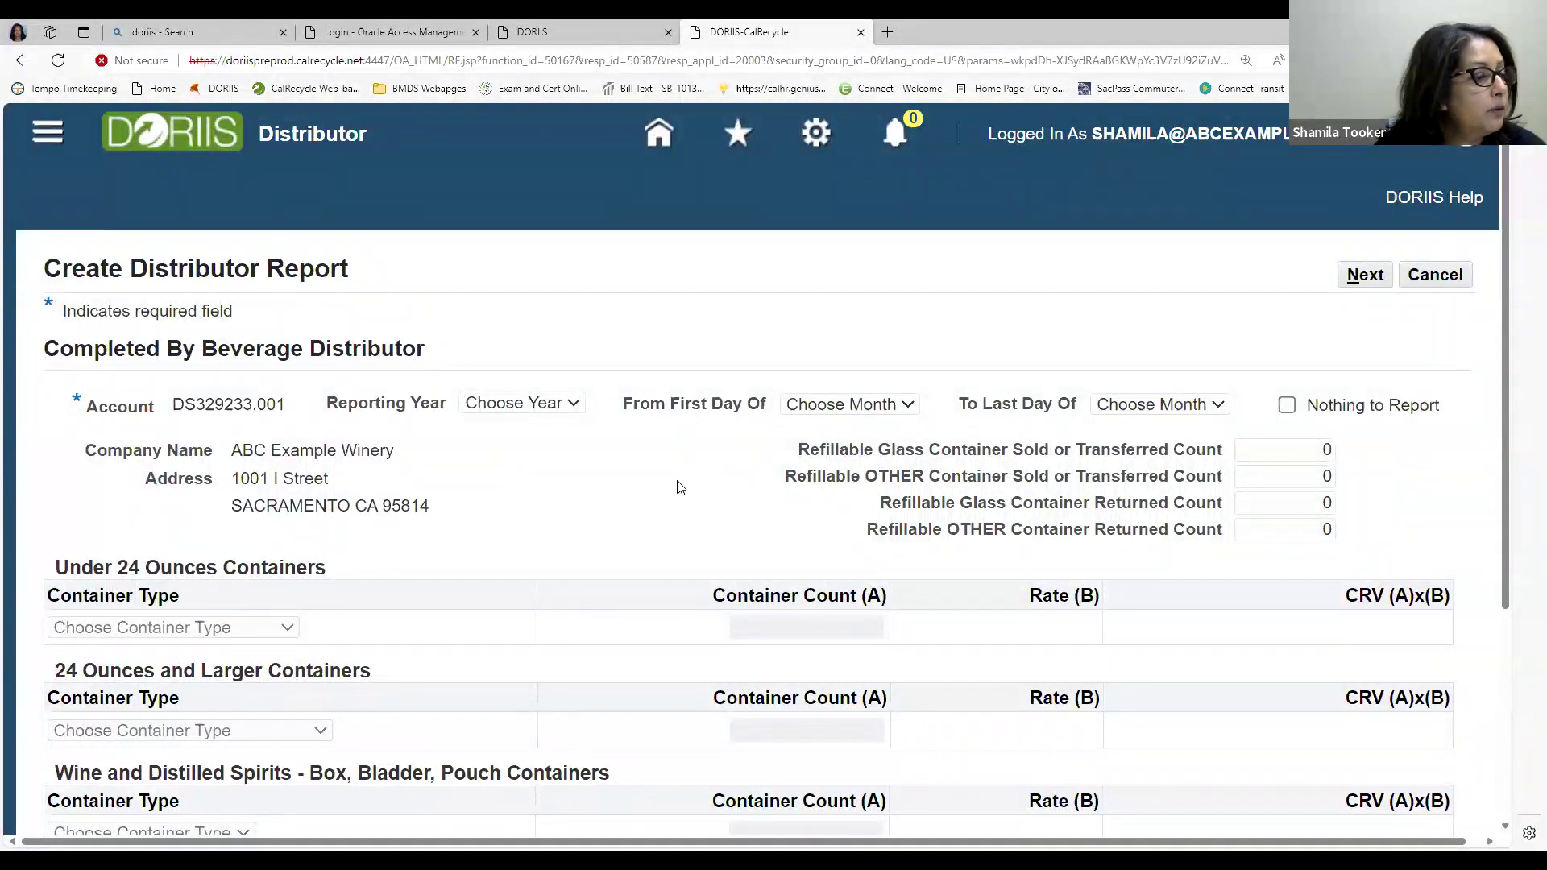
Set the distributor report period to reporting year 2024, from JAN to JAN
scroll(679, 485, "down", 1)
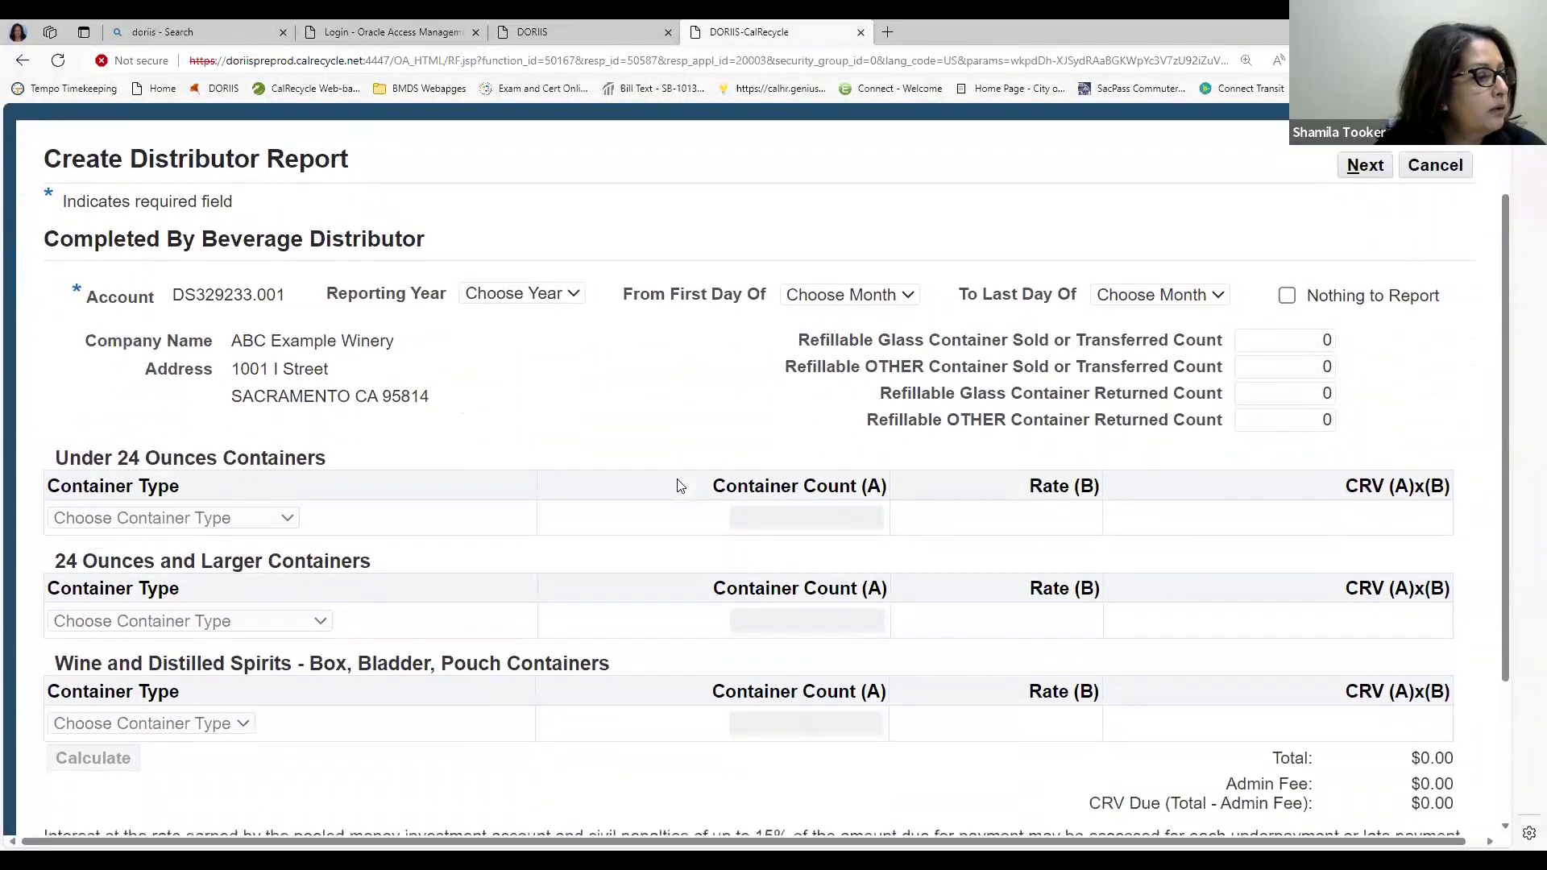
left_click(572, 295)
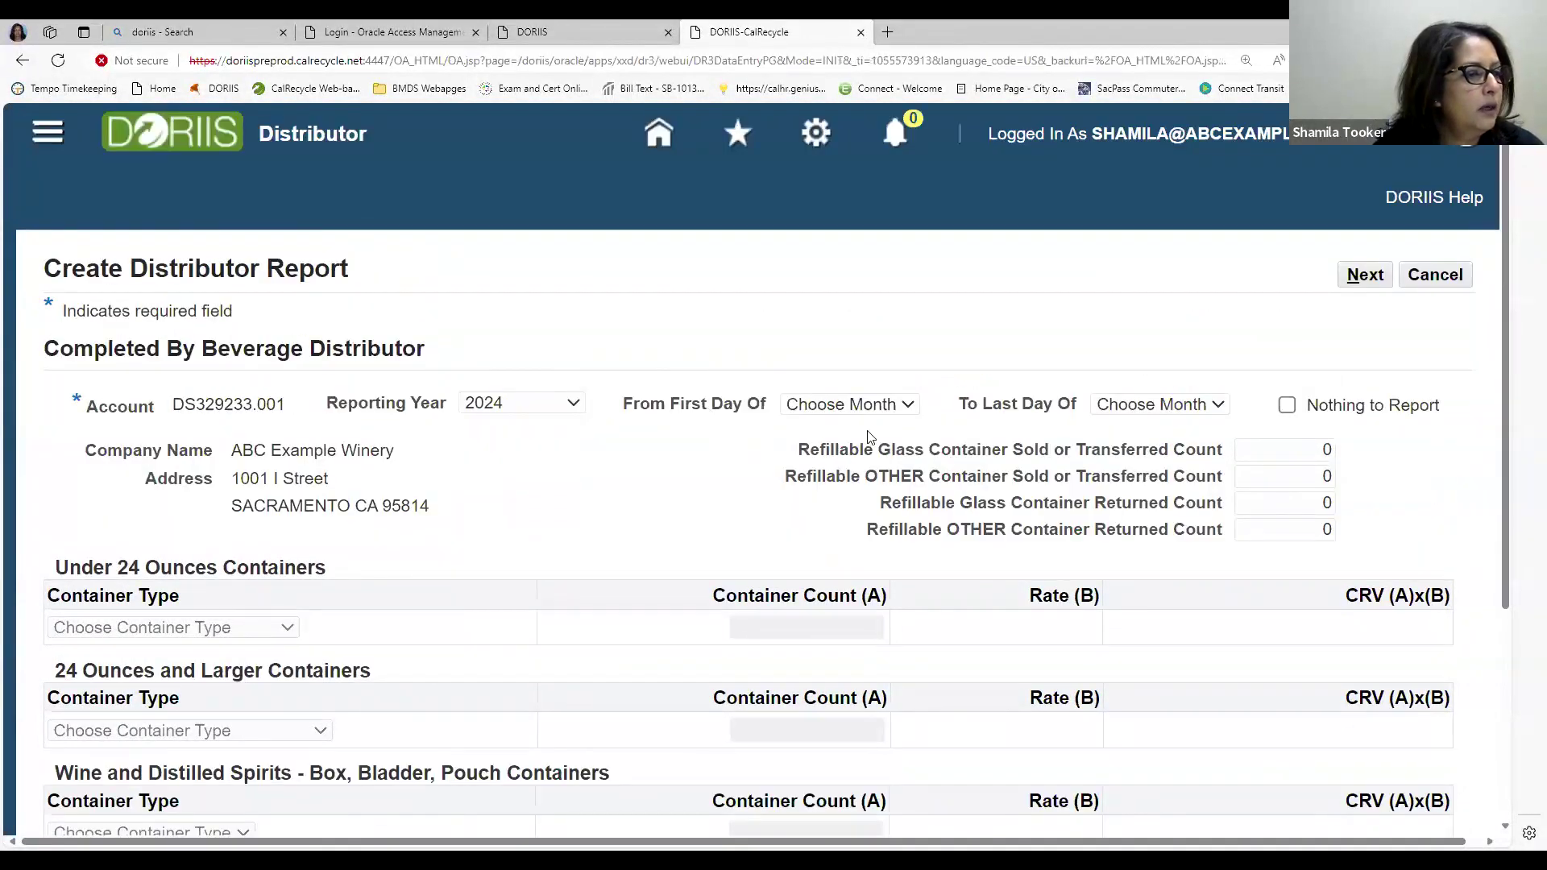
left_click(908, 407)
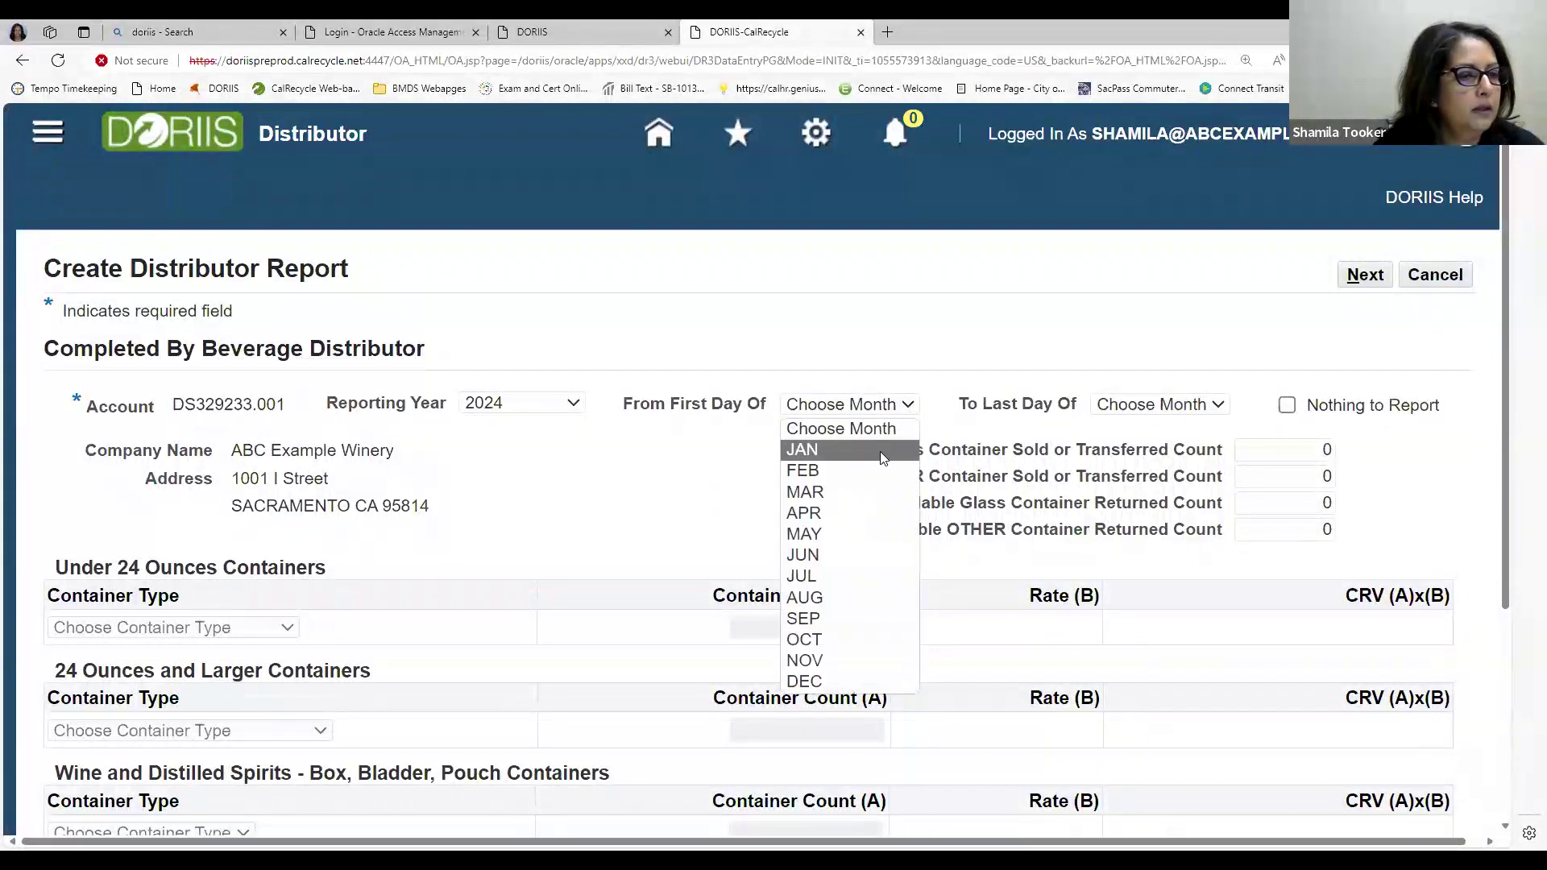
left_click(882, 453)
left_click(1218, 408)
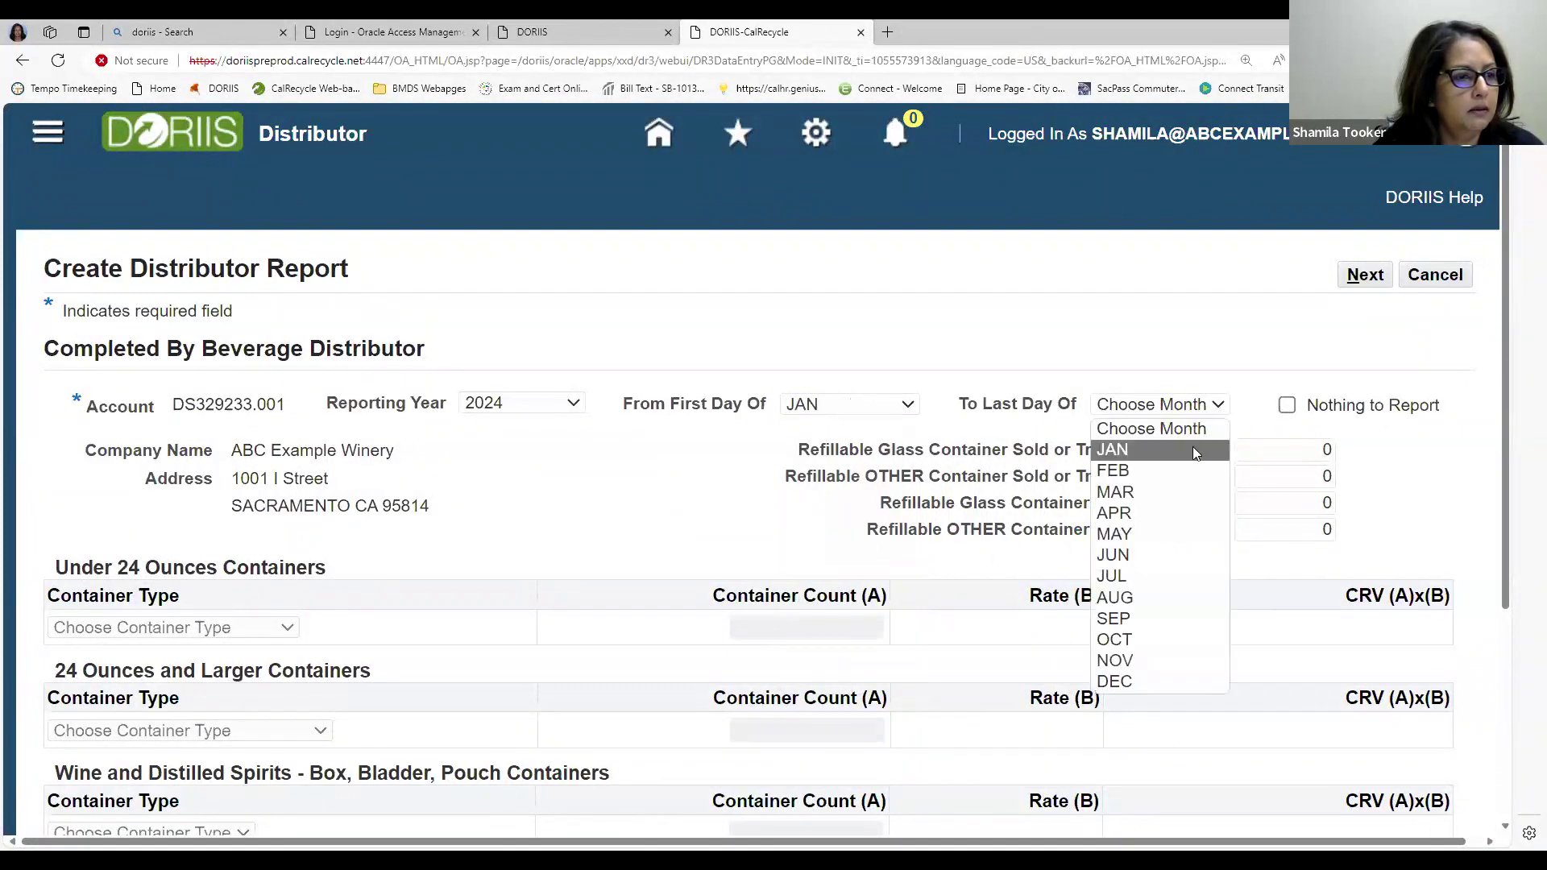
left_click(1193, 450)
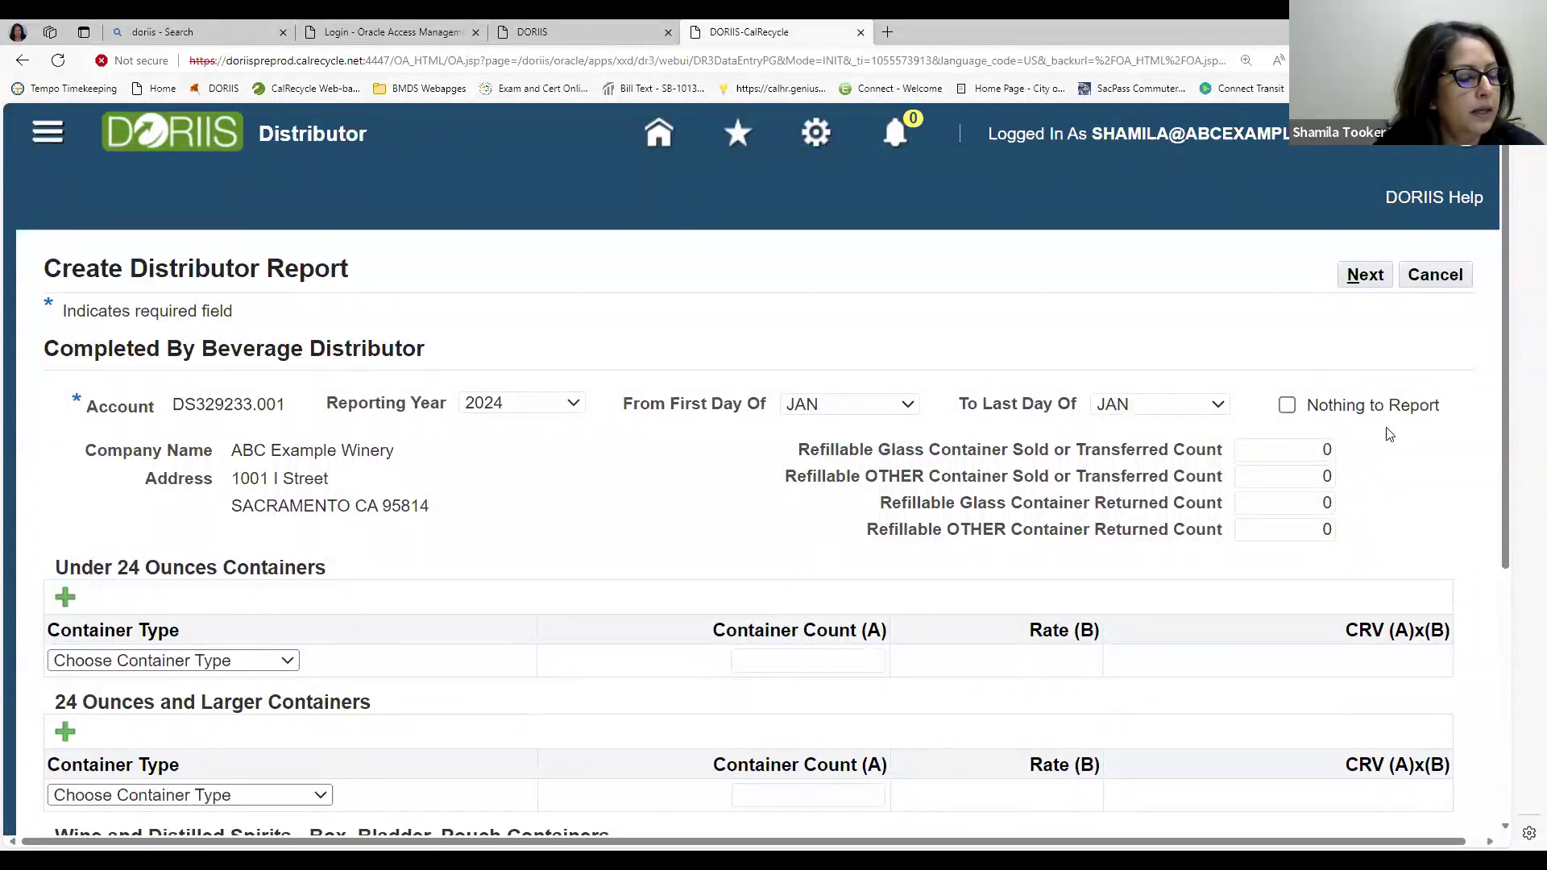
scroll(1387, 437, "down", 1)
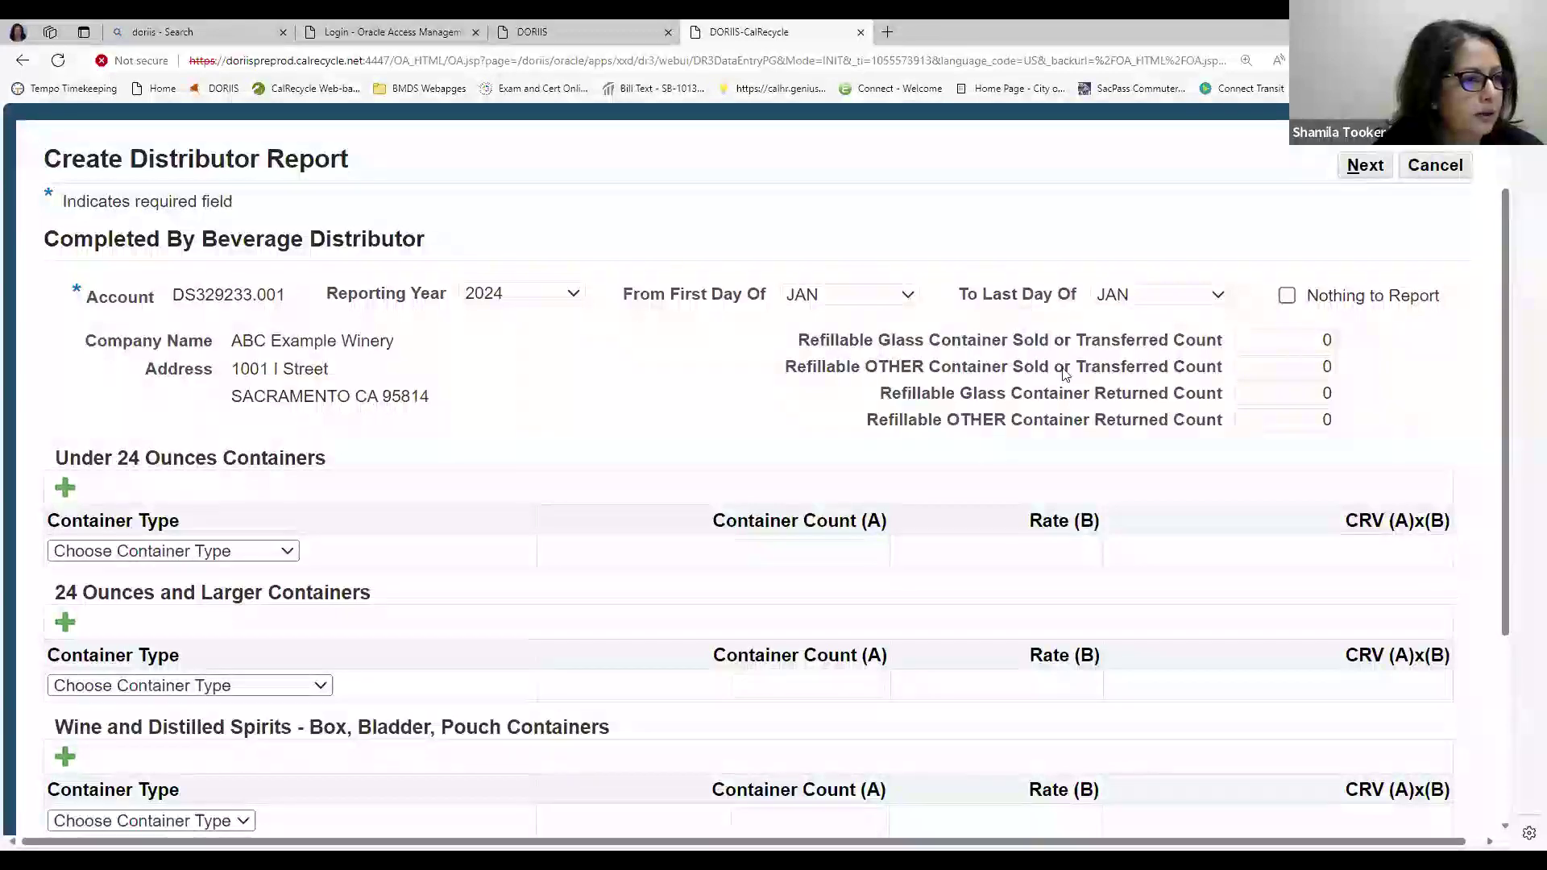
scroll(1281, 547, "down", 1)
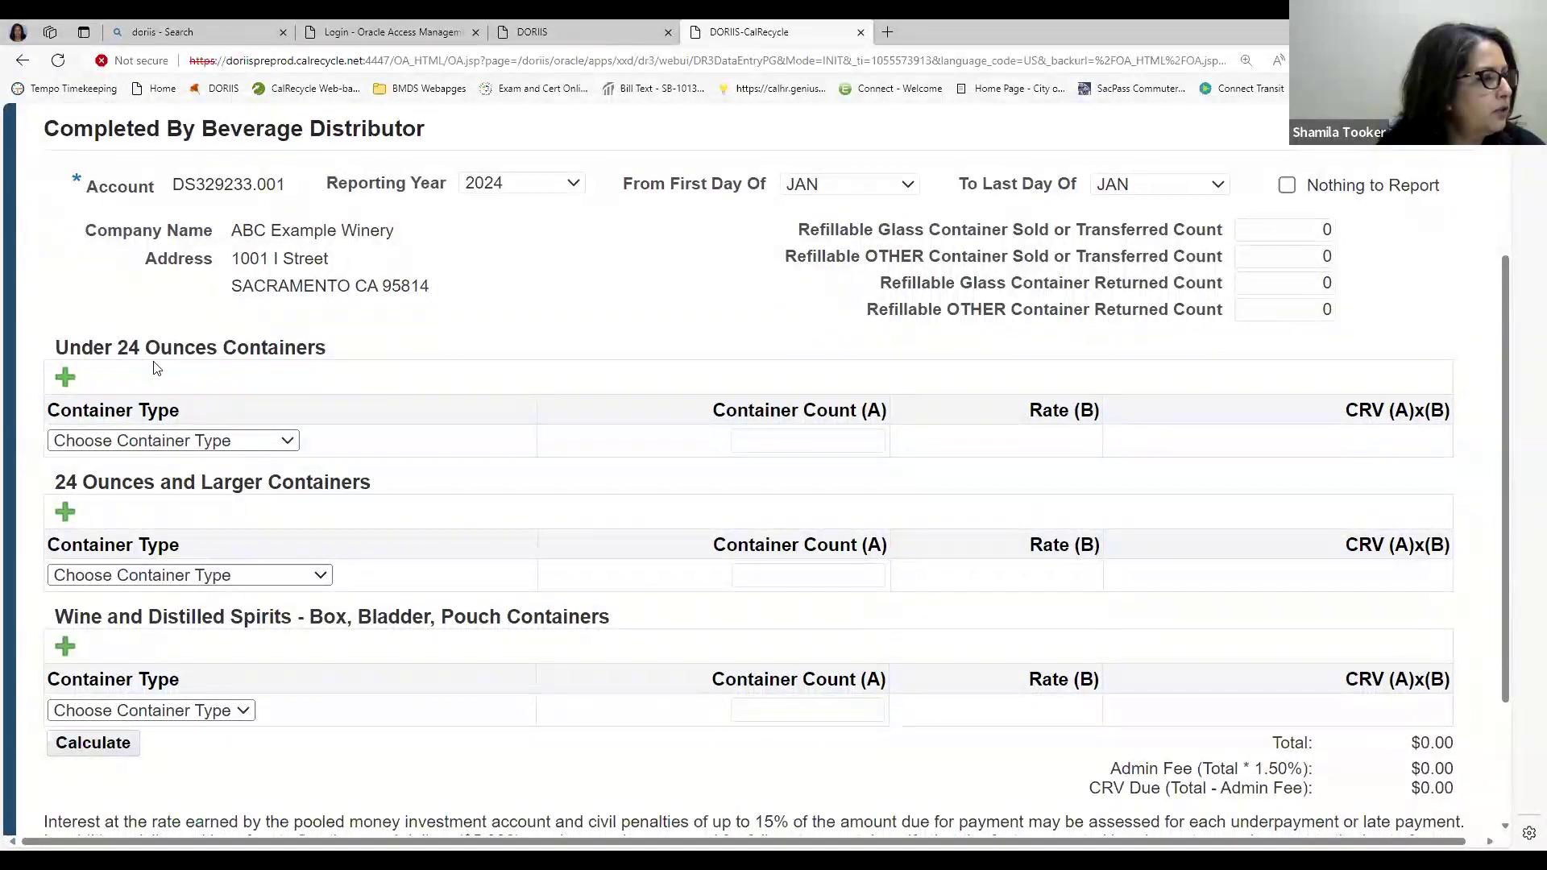
Add 100 GLASS under 24 oz containers and calculate their $5.00 CRV
left_click(288, 448)
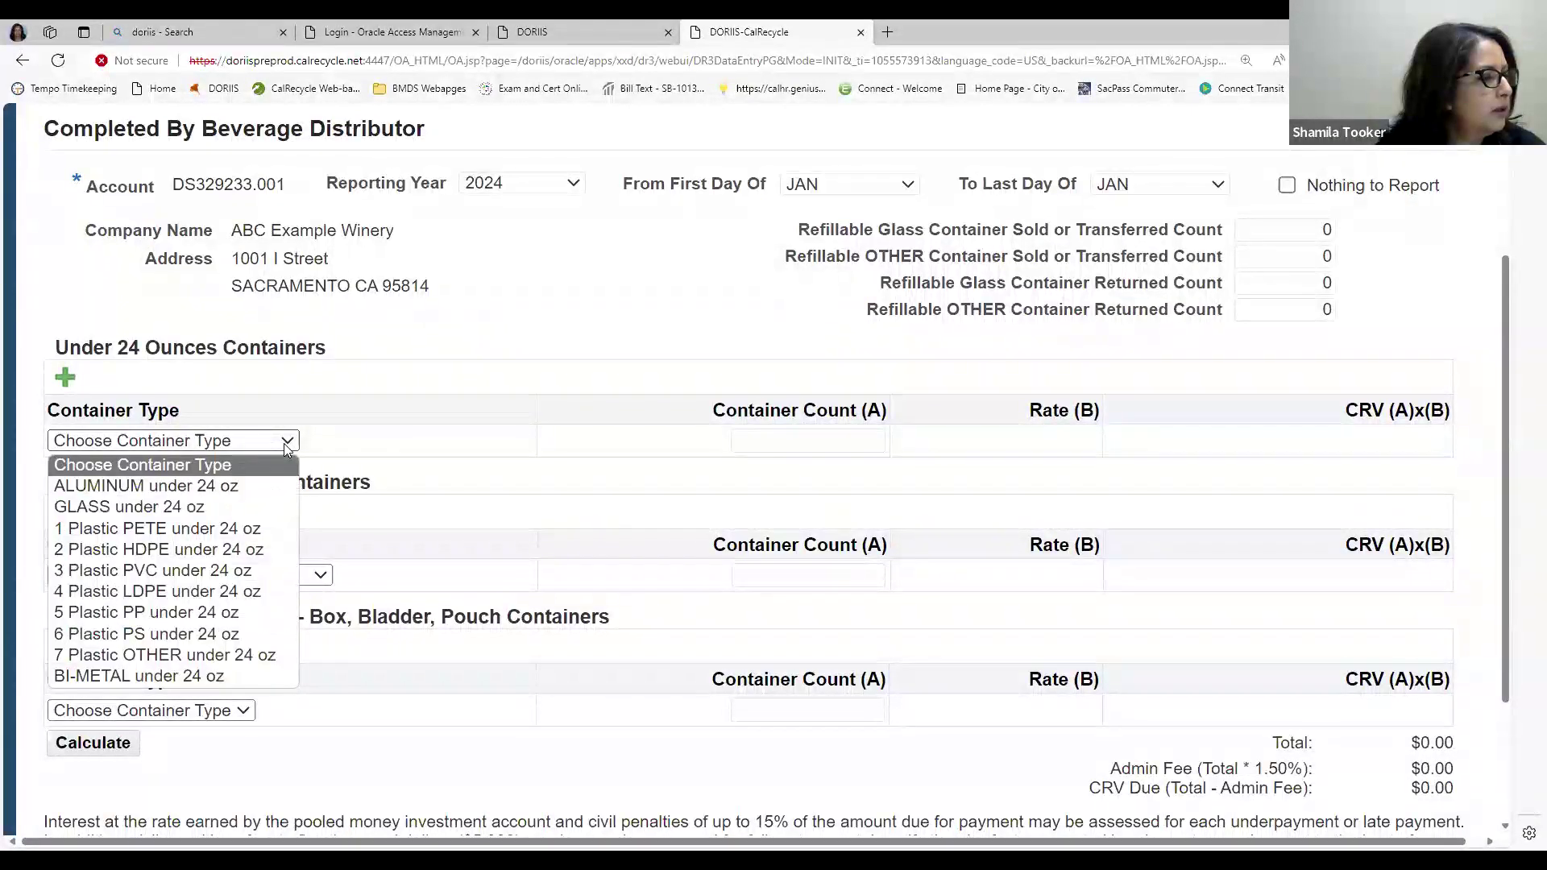
left_click(257, 506)
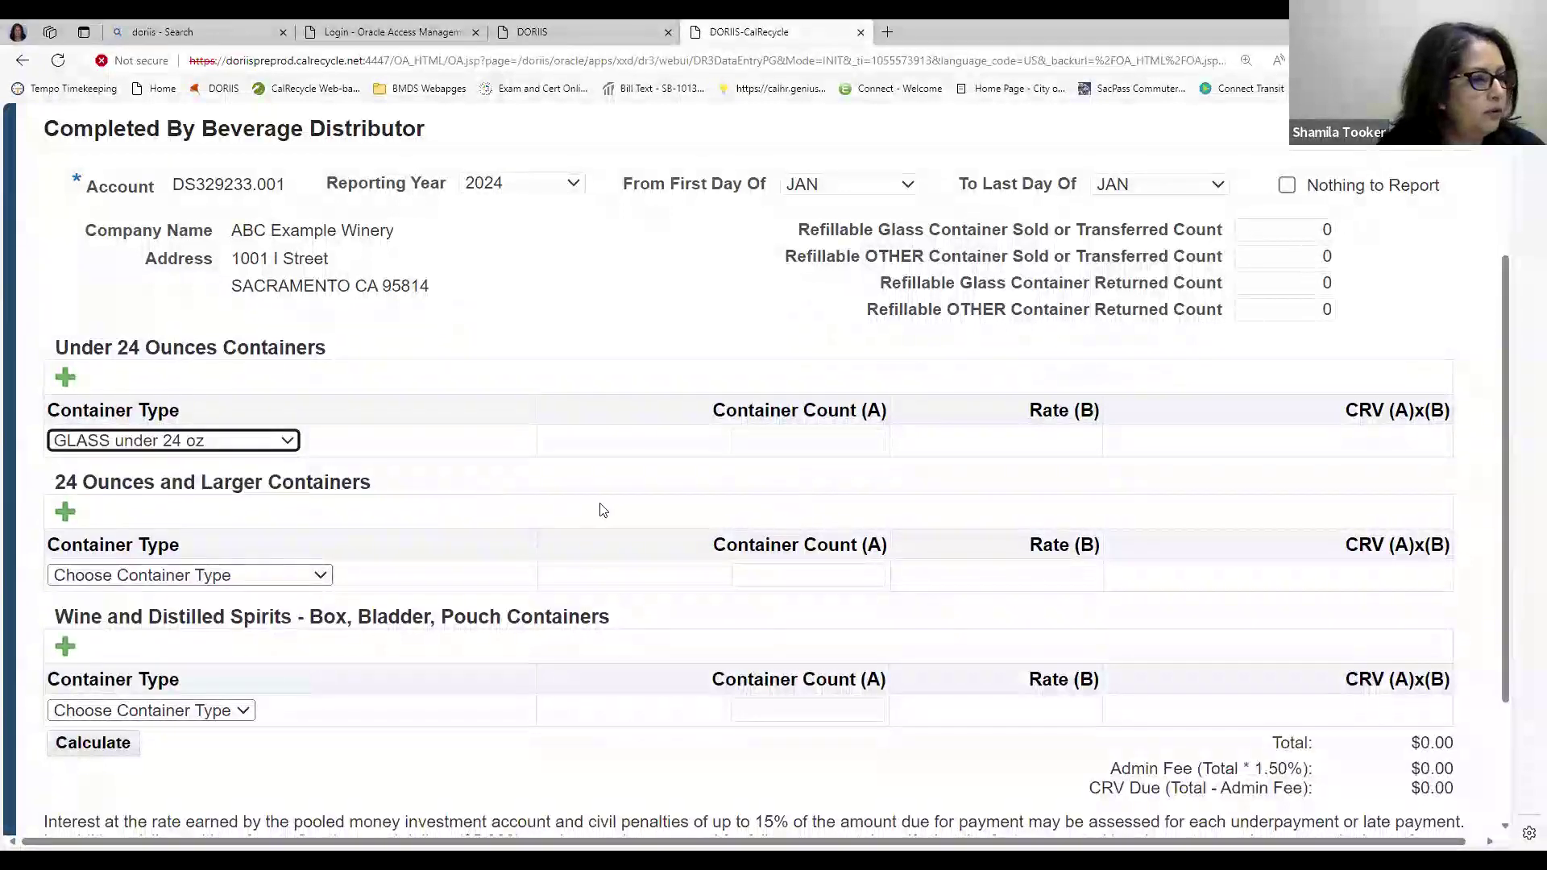
left_click(870, 451)
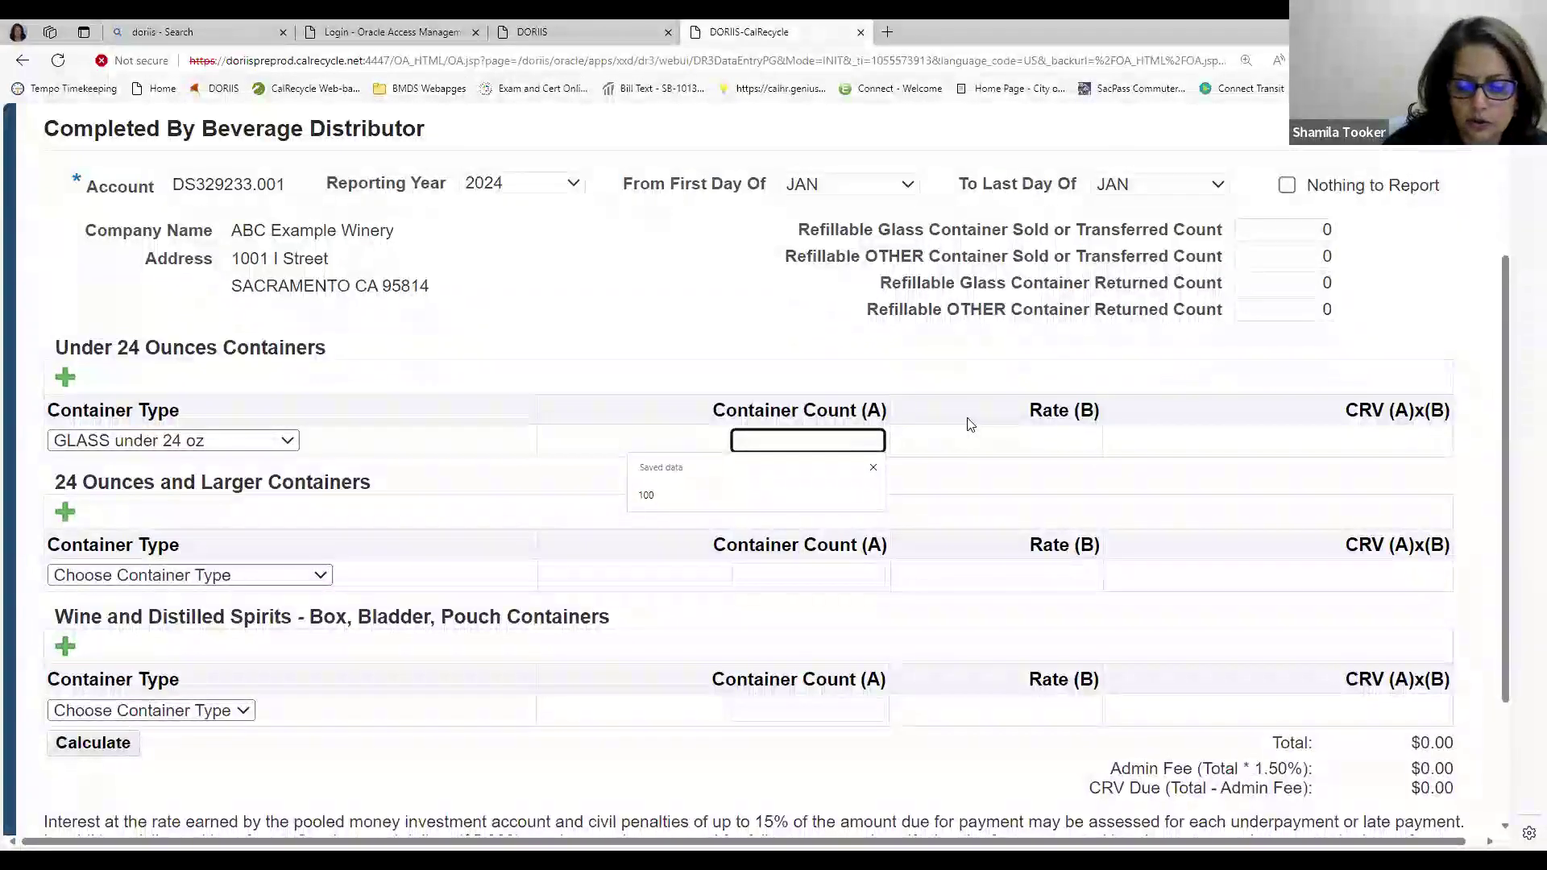
type("100")
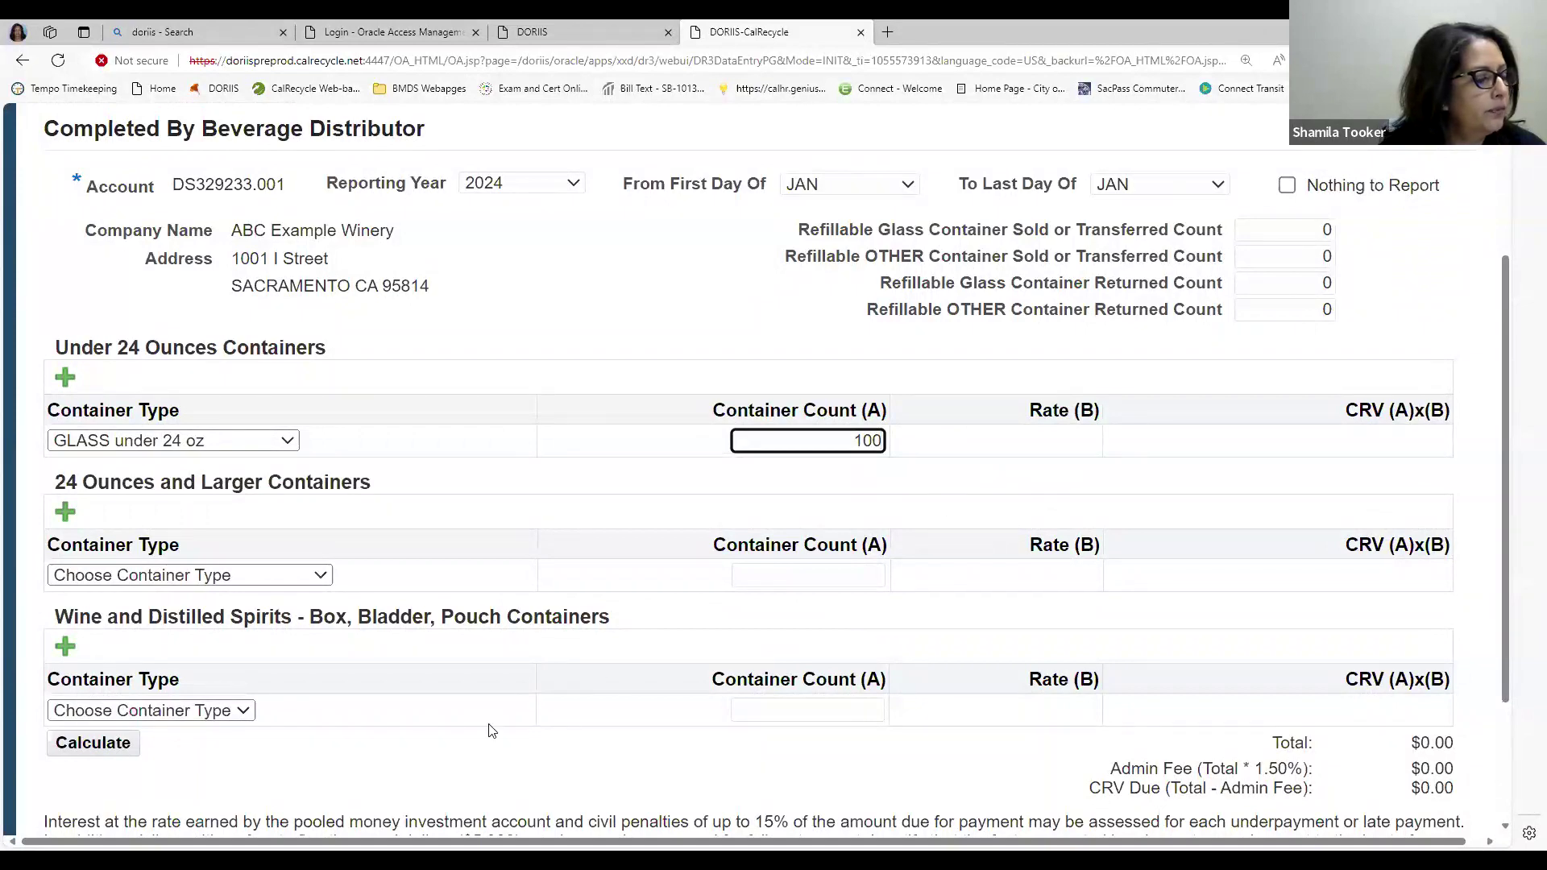
left_click(118, 750)
scroll(1007, 570, "down", 3)
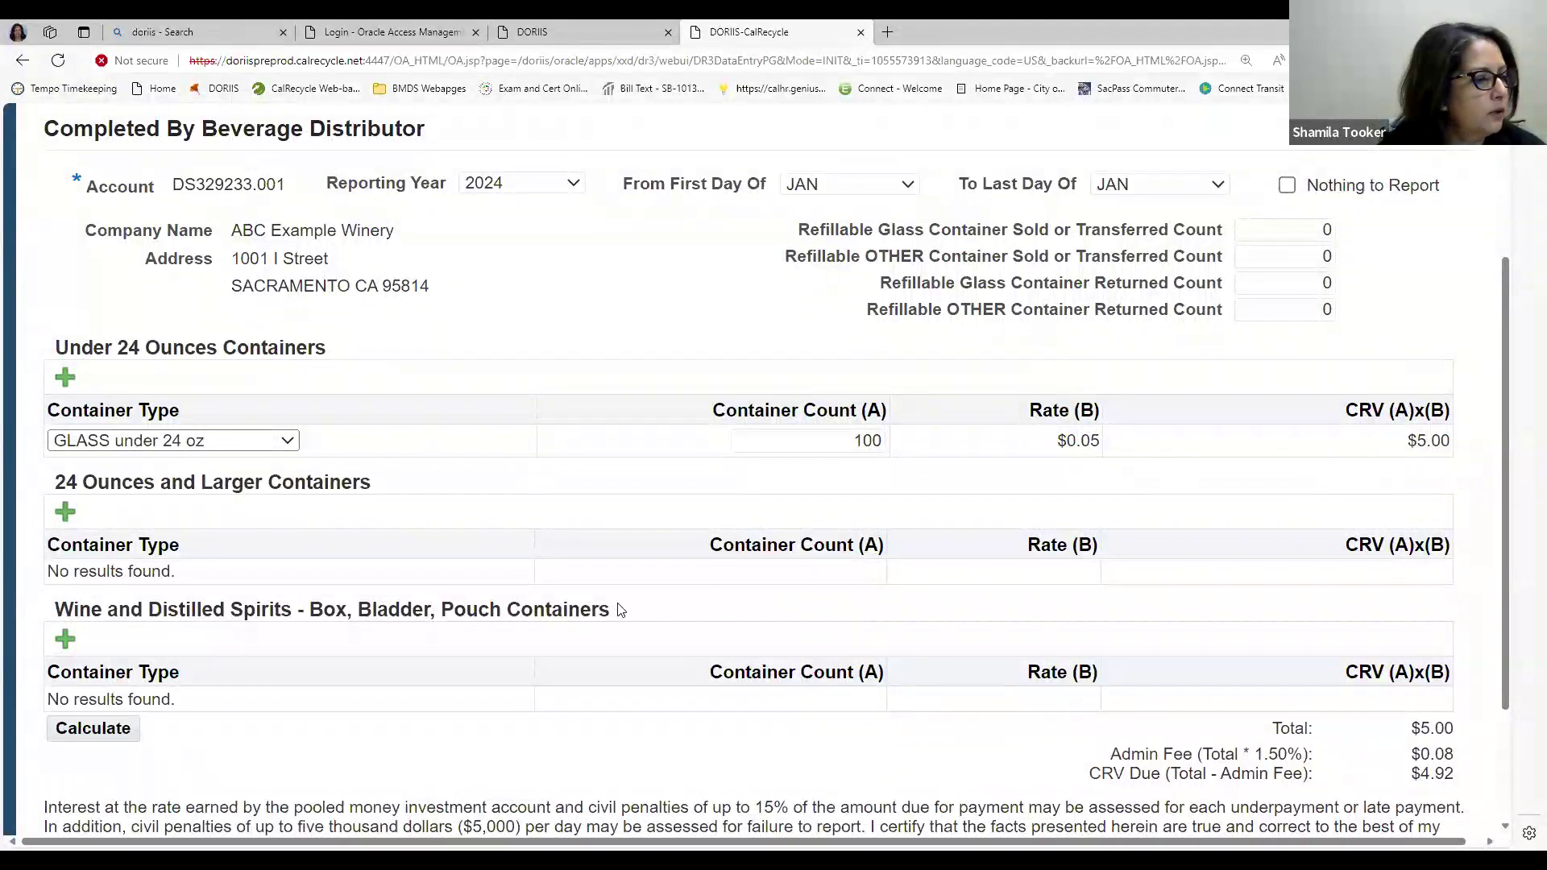
Add a row of 100 GLASS 24 oz and larger containers, recalculating the total to $15.00
left_click(65, 511)
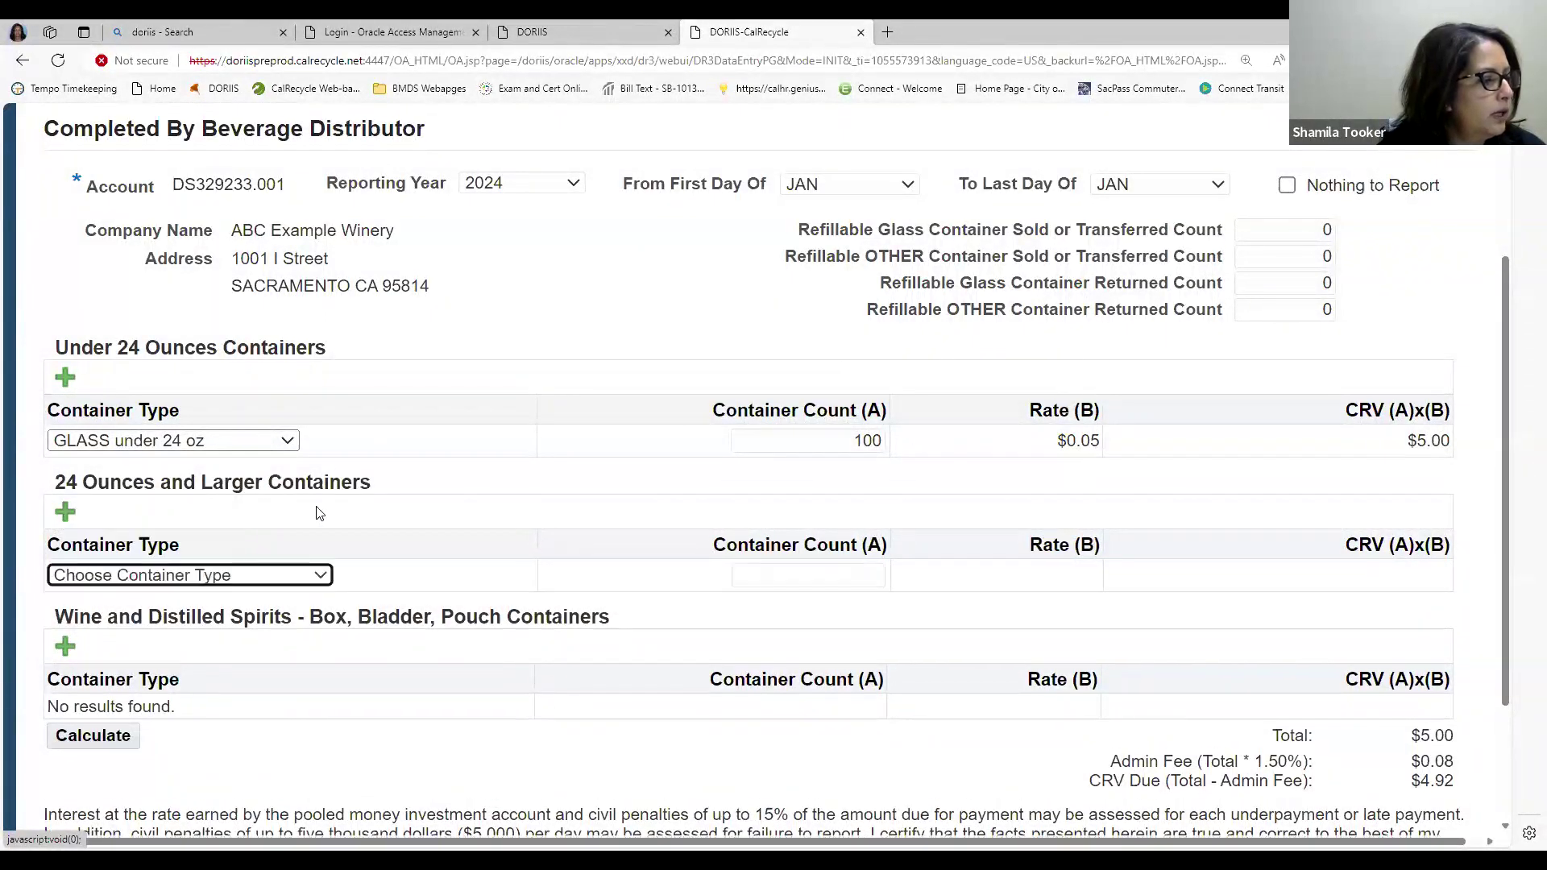
left_click(323, 577)
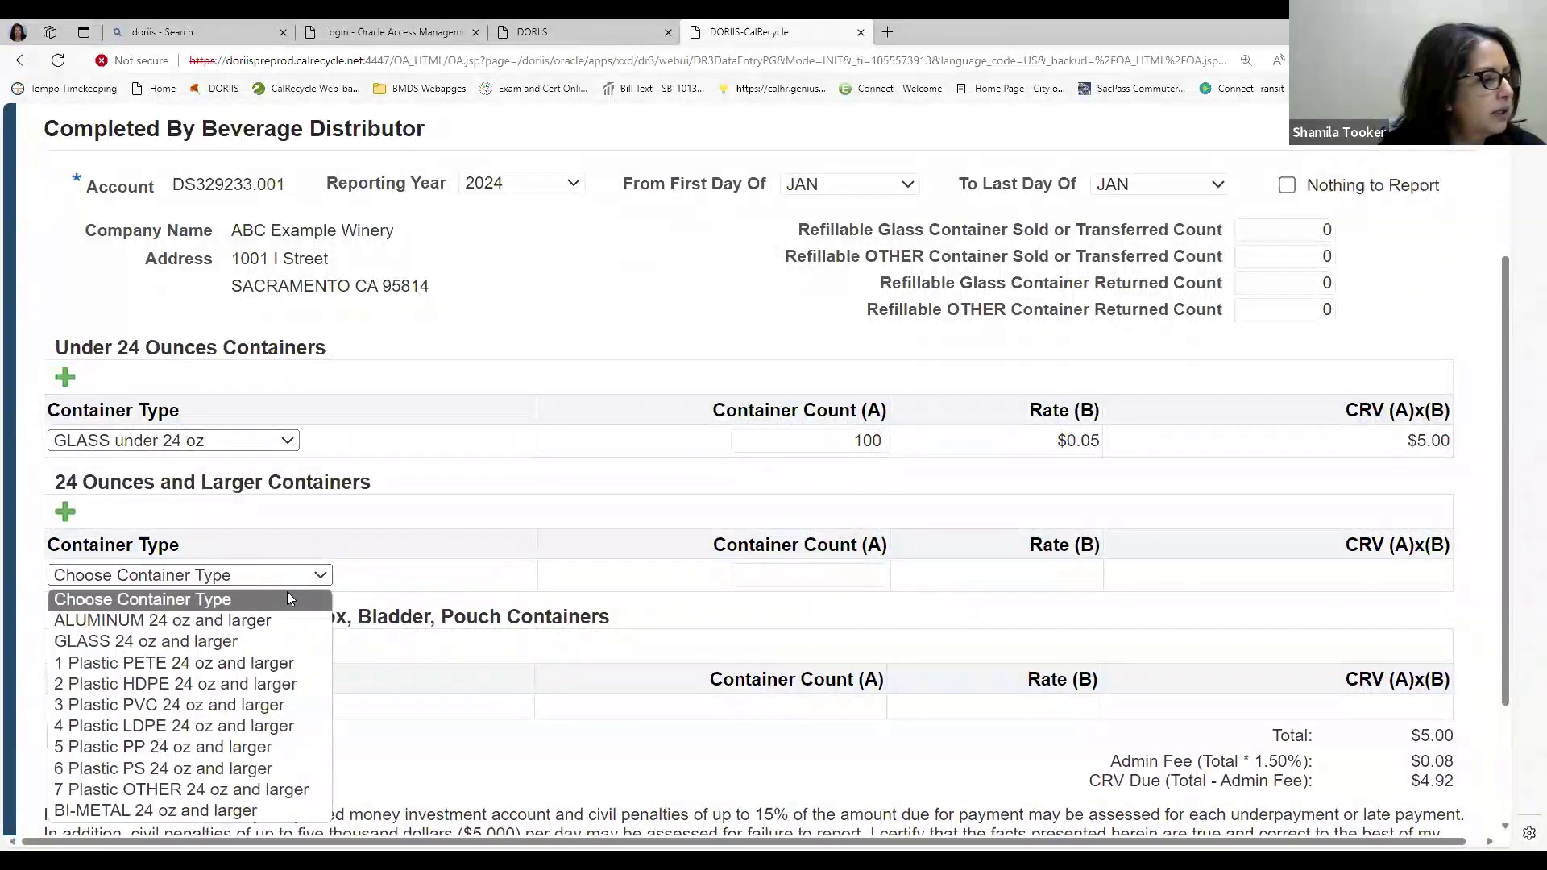
left_click(264, 643)
scroll(969, 596, "down", 1)
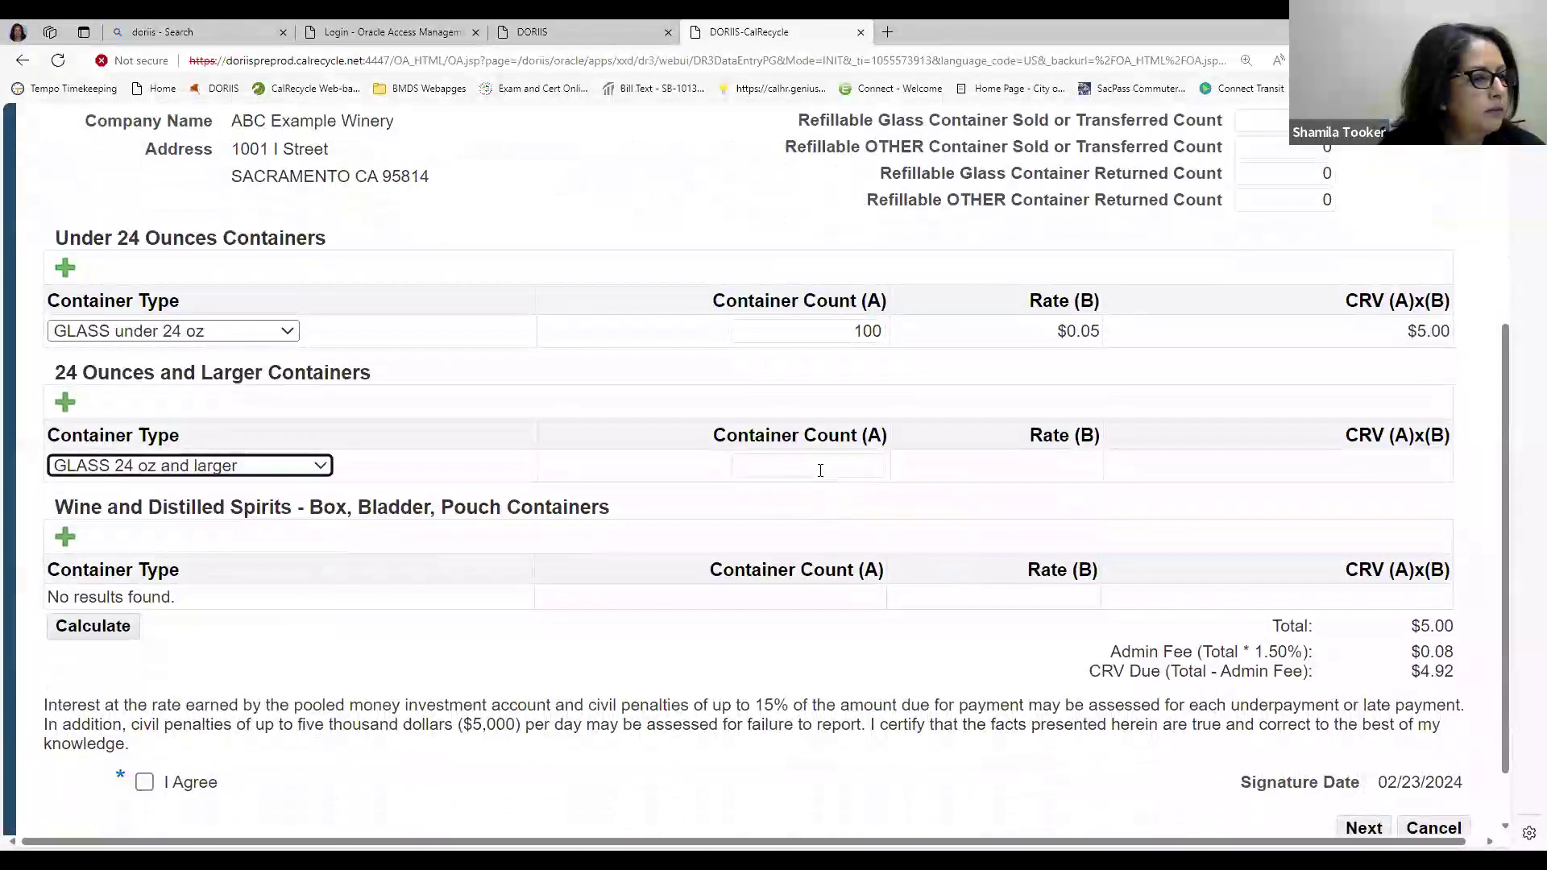
left_click(819, 467)
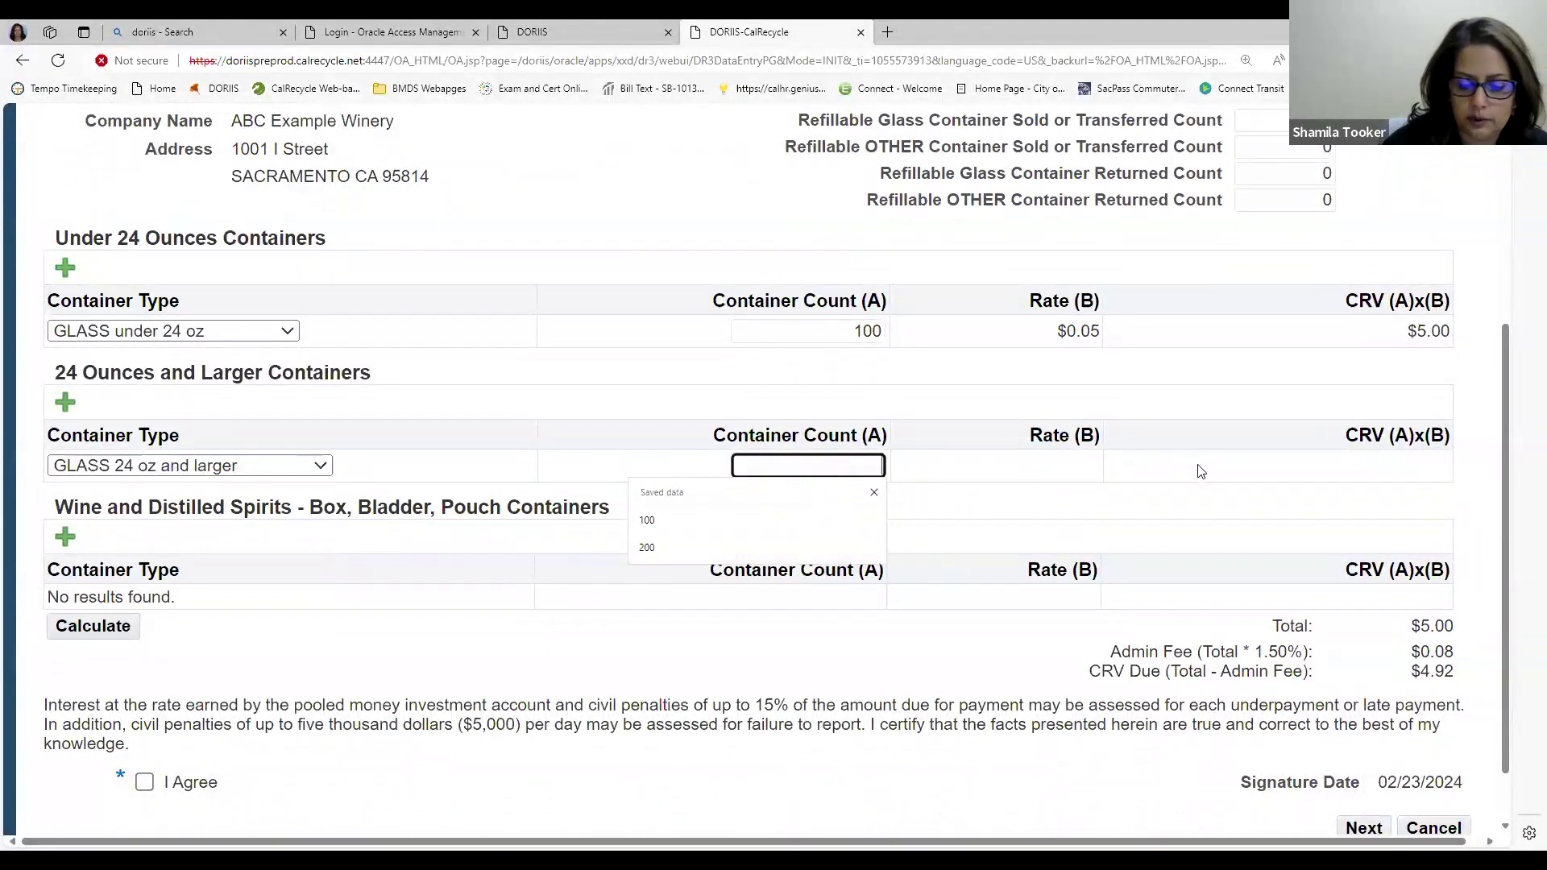
type("100")
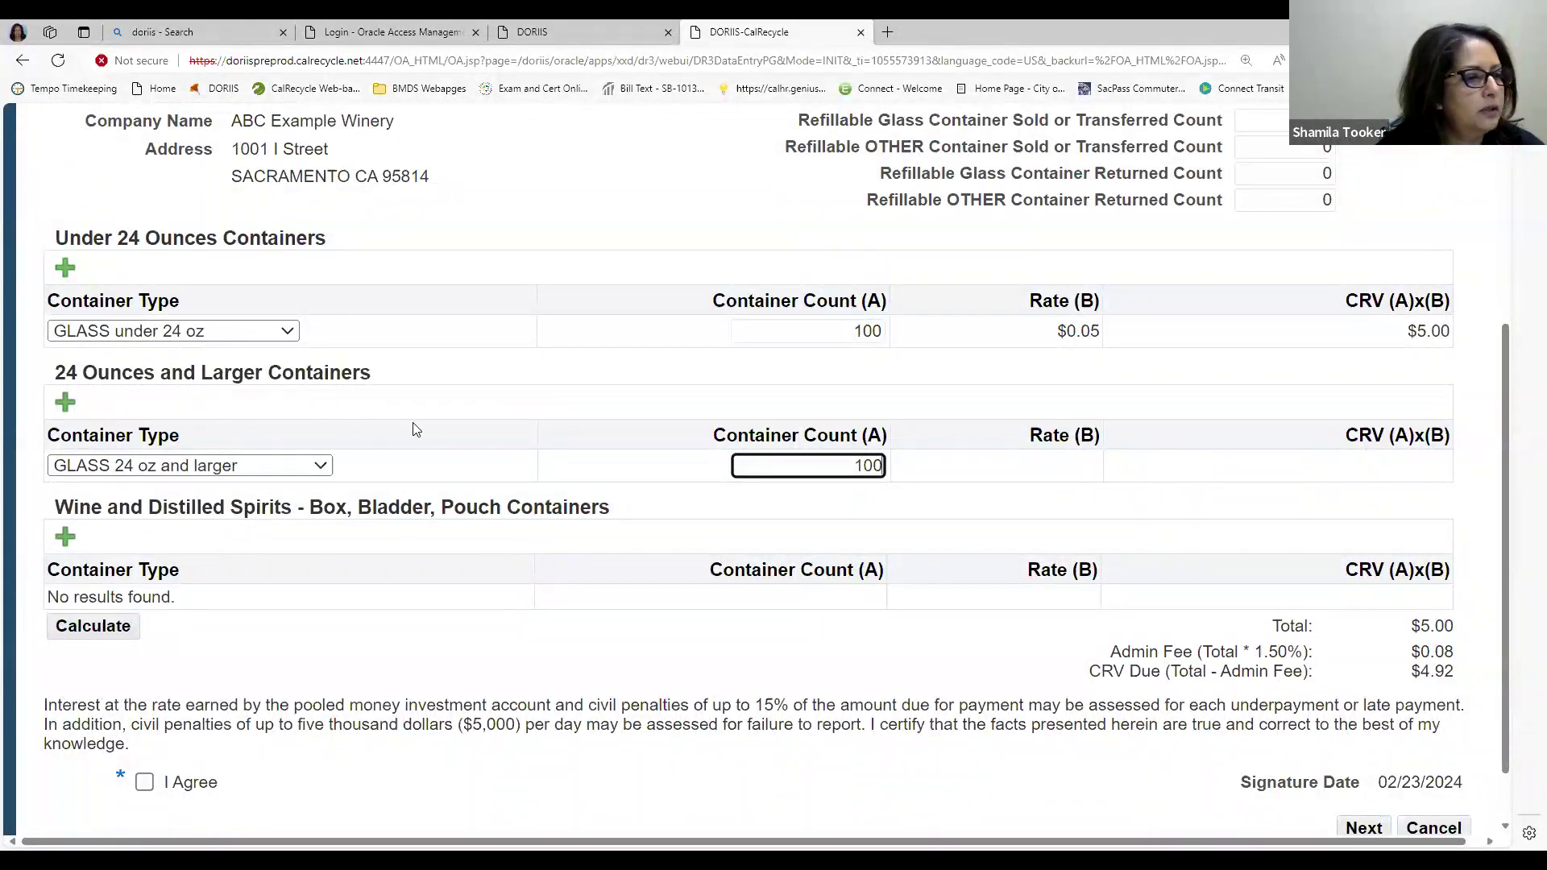
left_click(93, 625)
scroll(1074, 568, "down", 3)
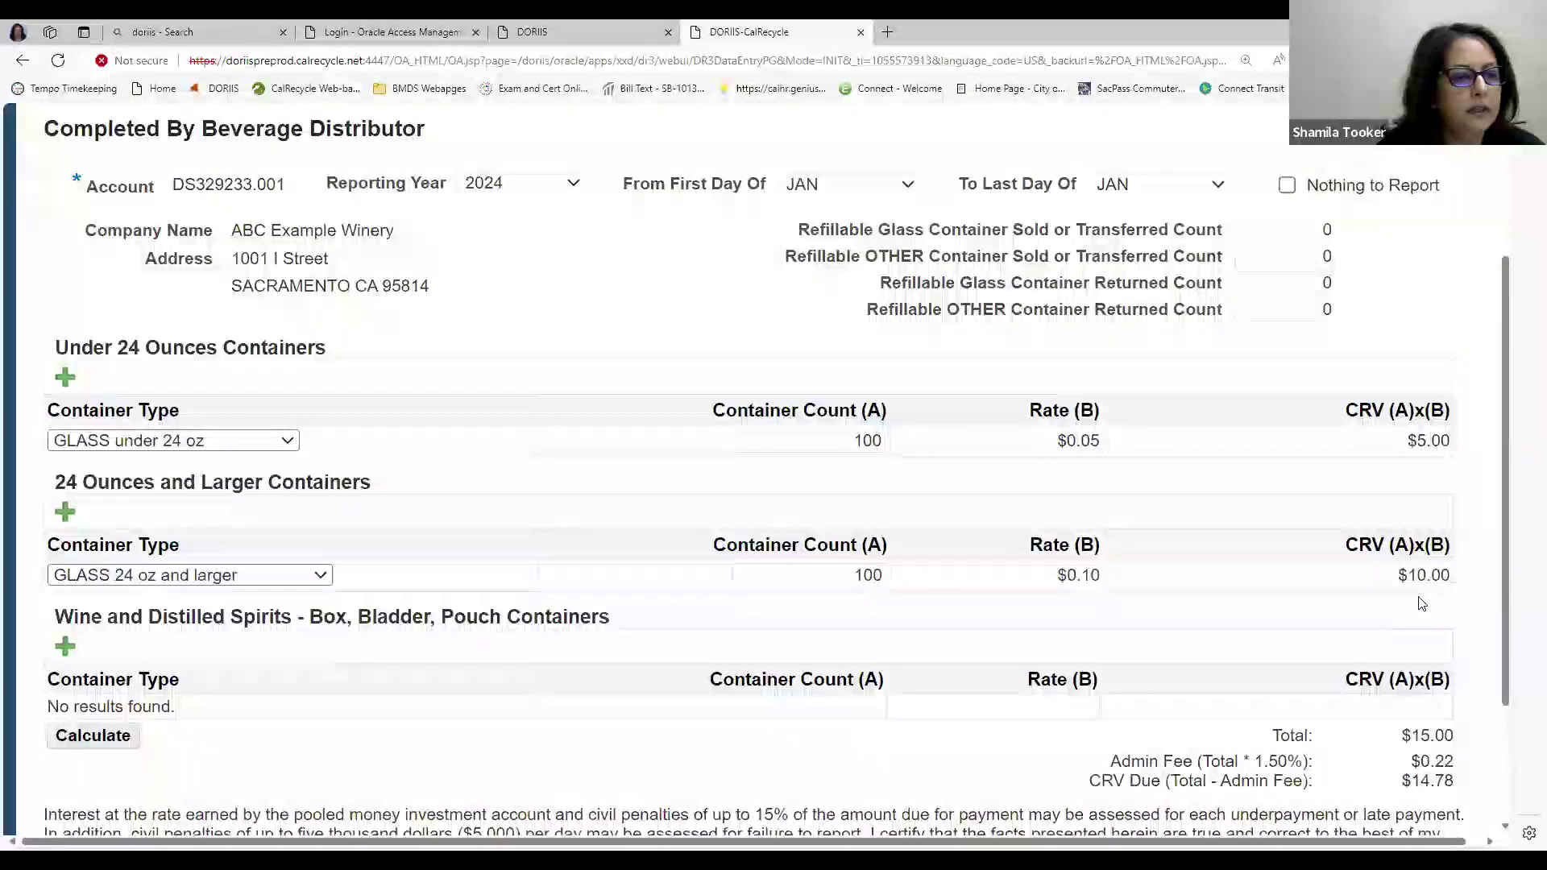
scroll(1423, 600, "down", 2)
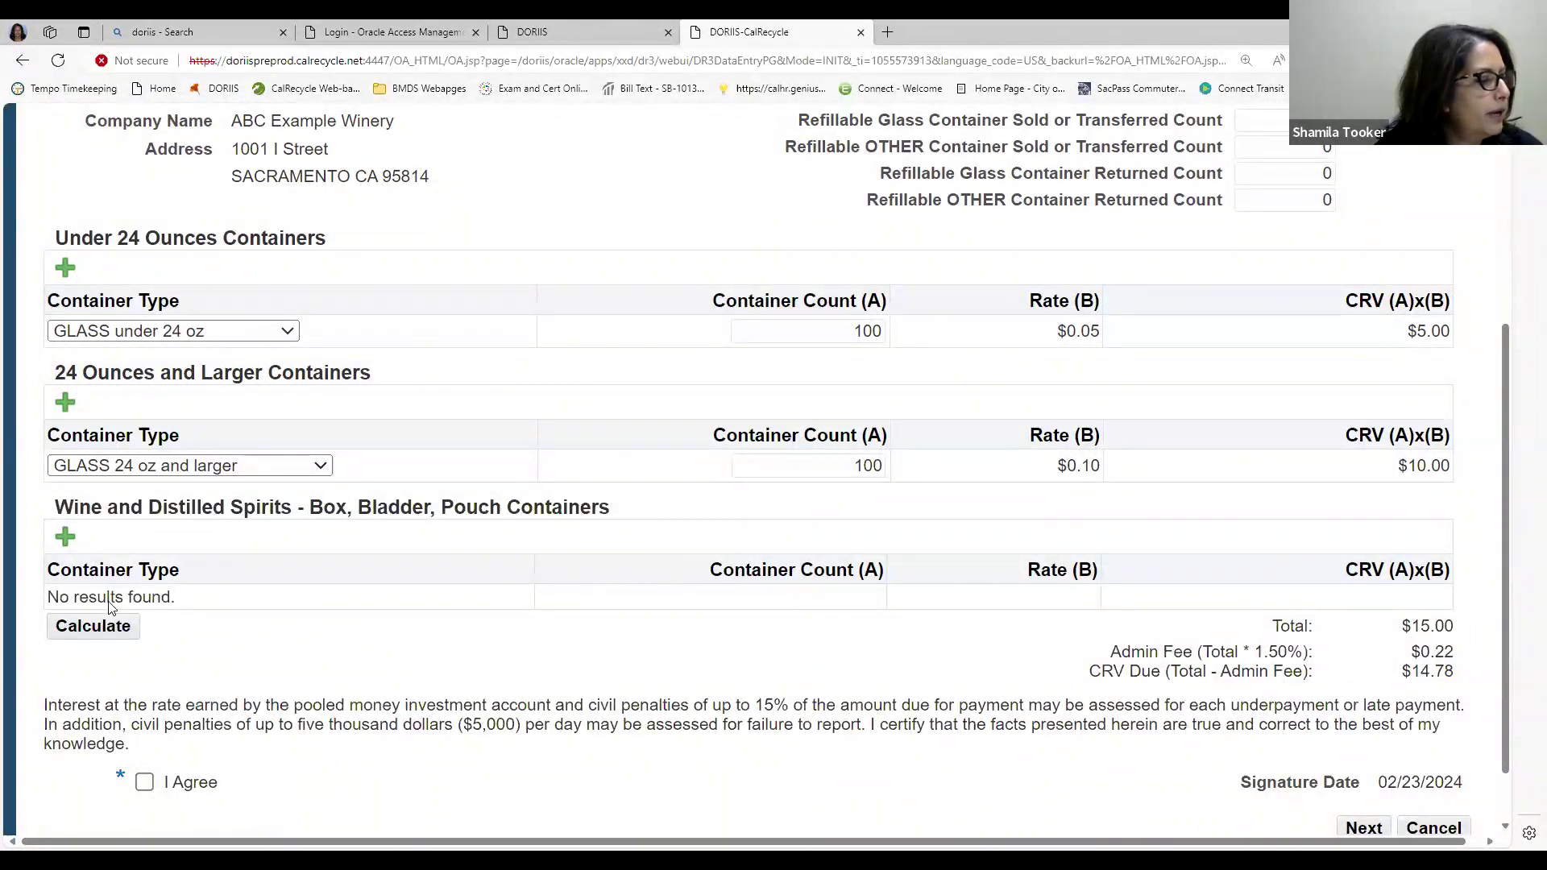
Add a WDS-BBP 25 Cent row with count 100, bringing the report total to $40.00
left_click(64, 537)
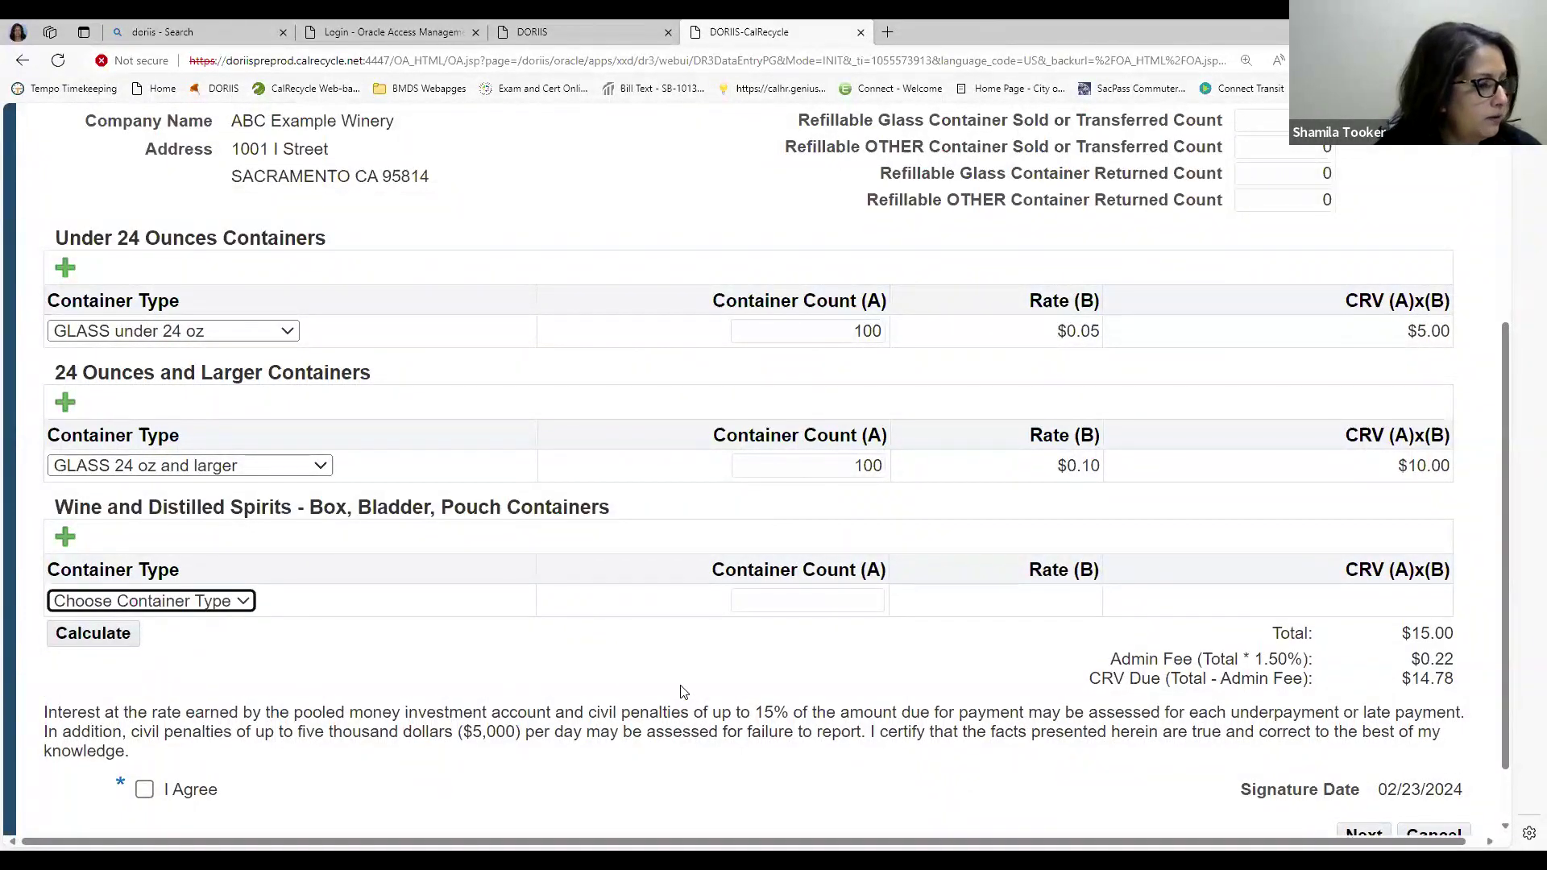
scroll(681, 691, "down", 1)
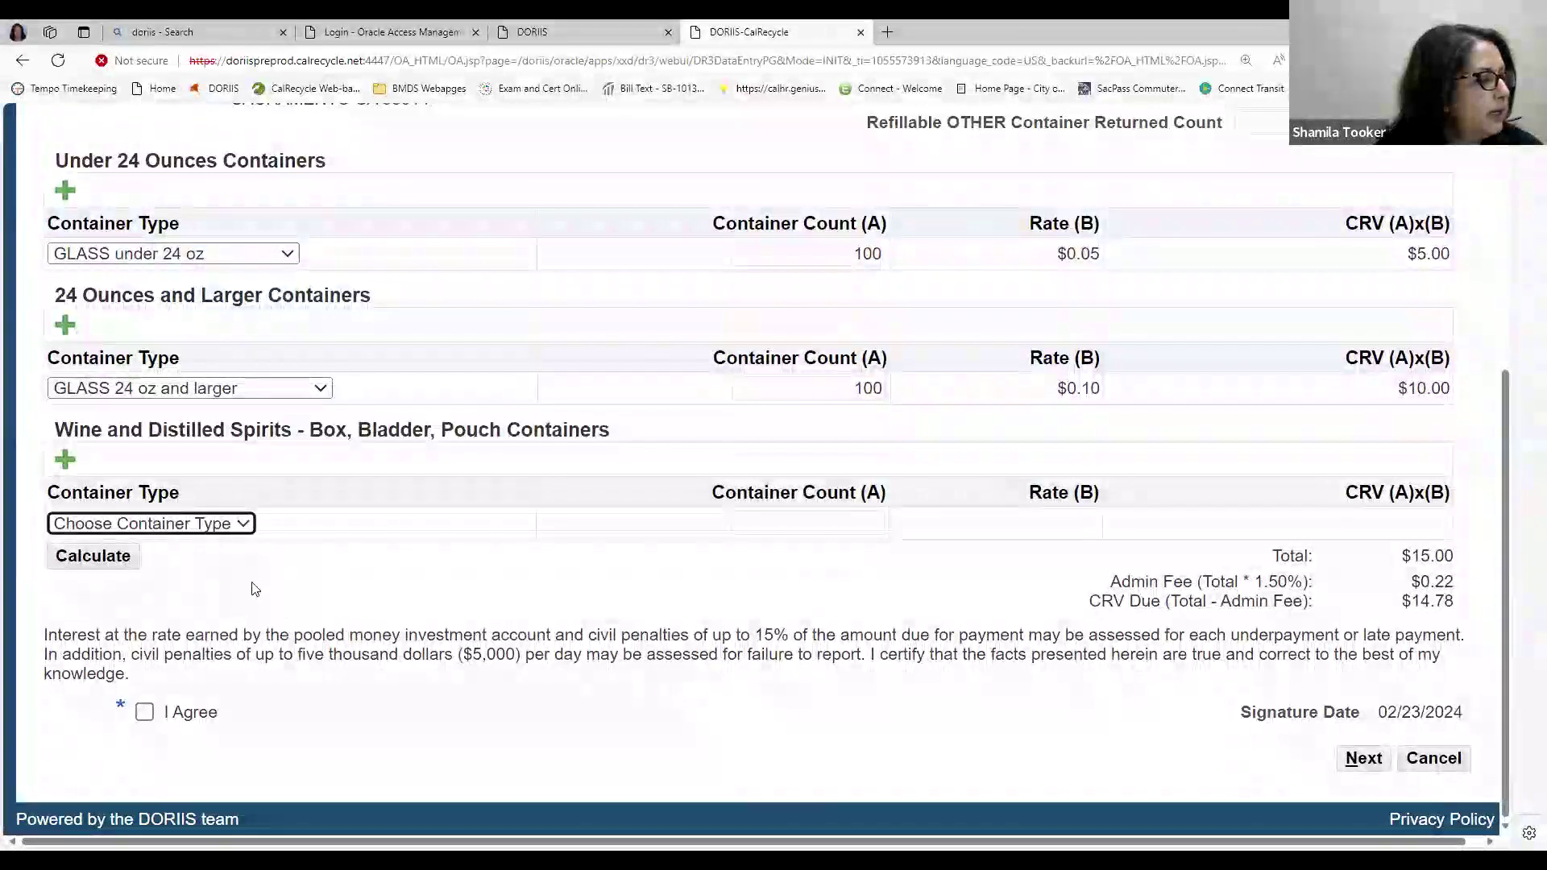
left_click(241, 525)
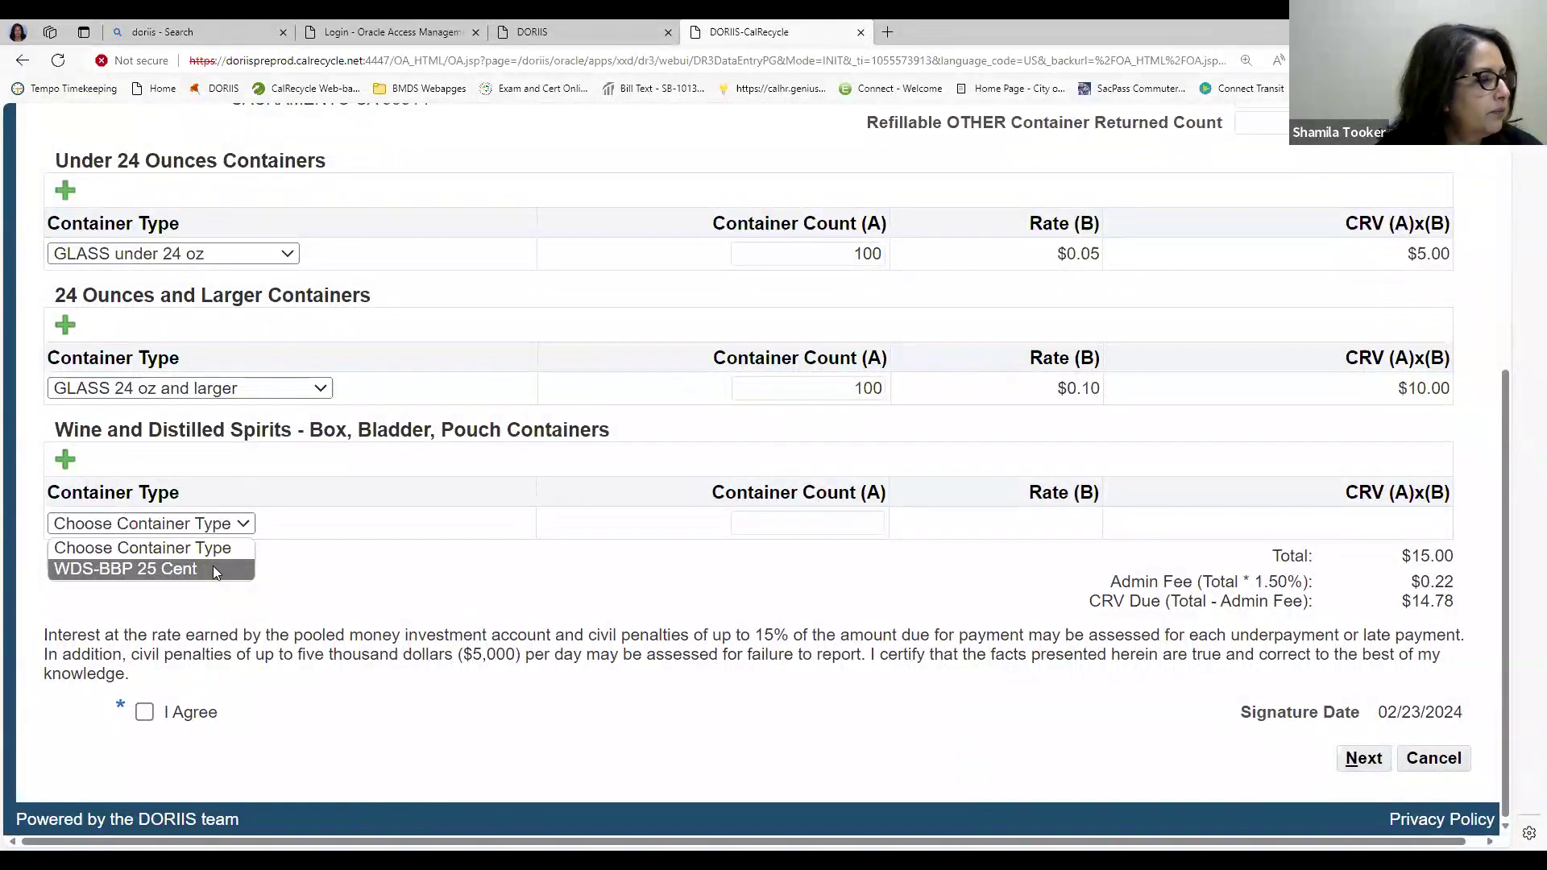
left_click(213, 566)
left_click(848, 523)
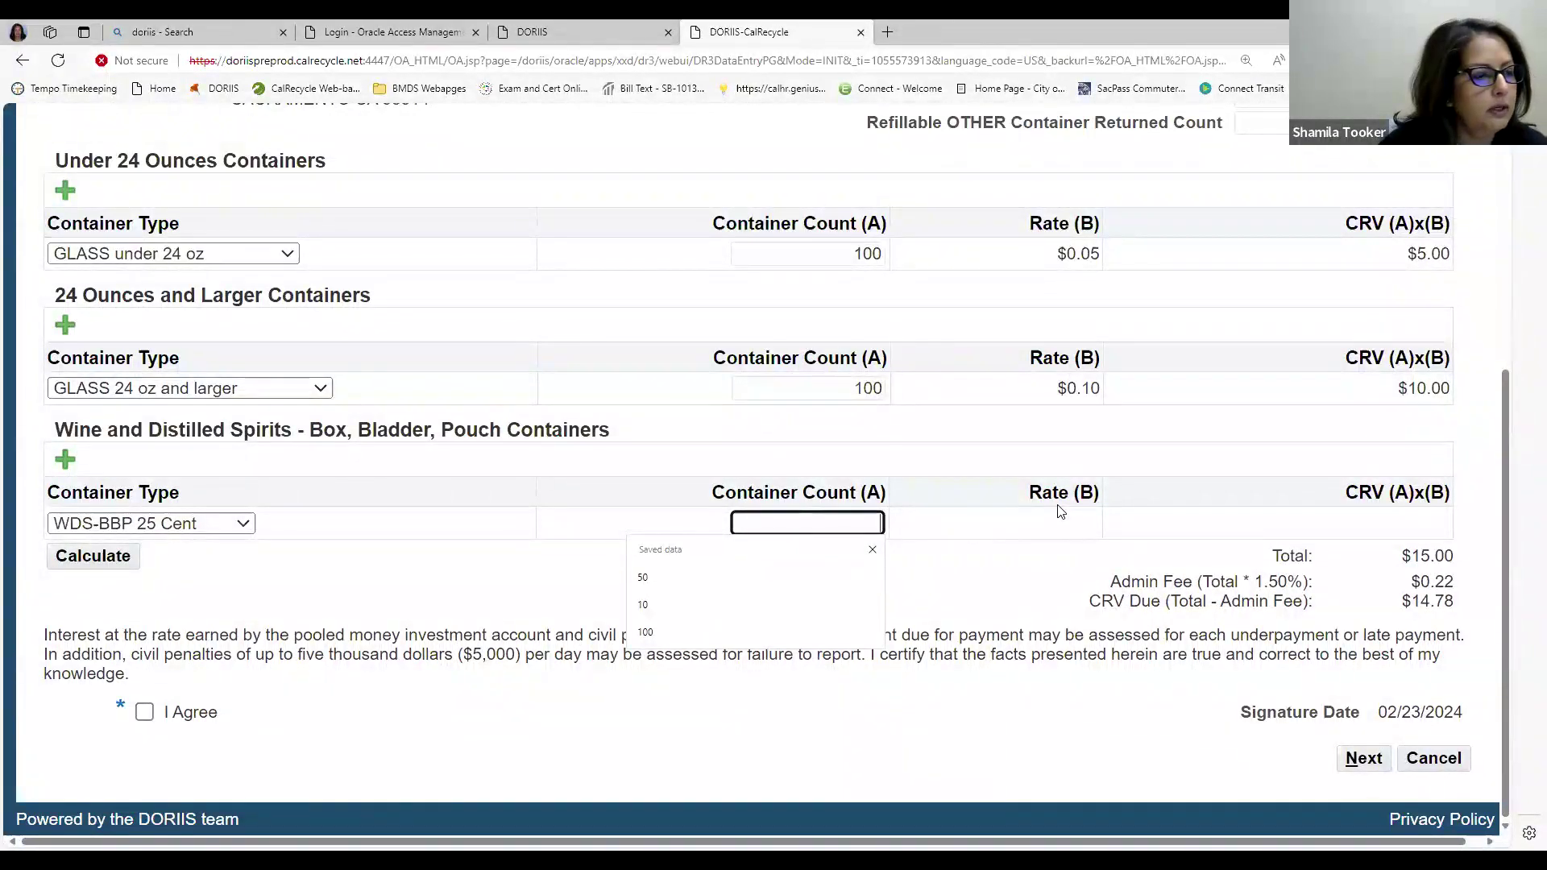
type("100")
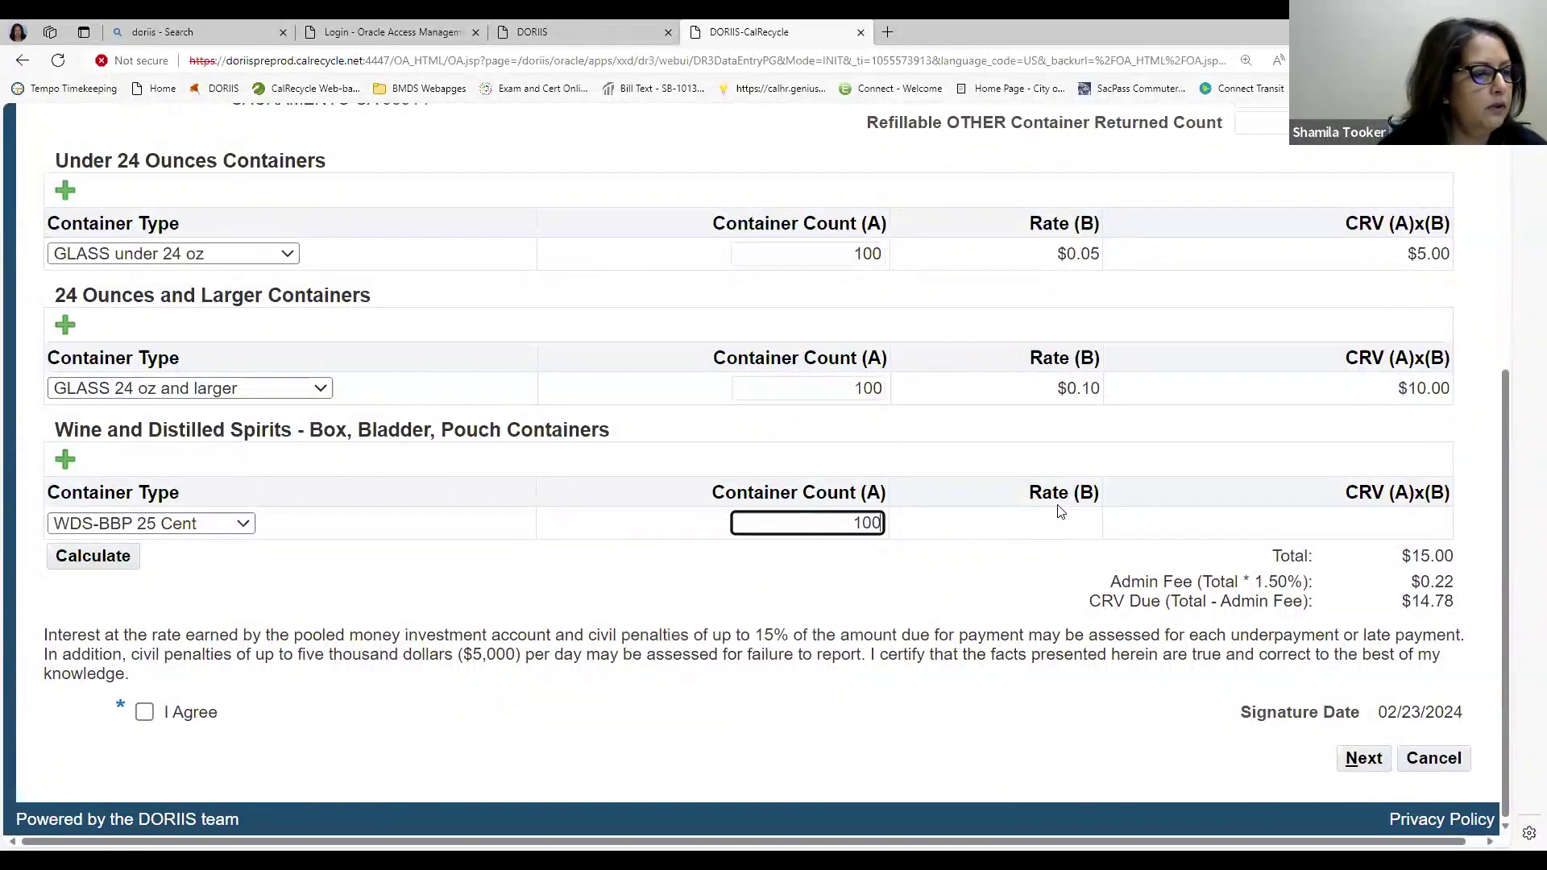
left_click(93, 557)
scroll(1257, 664, "down", 2)
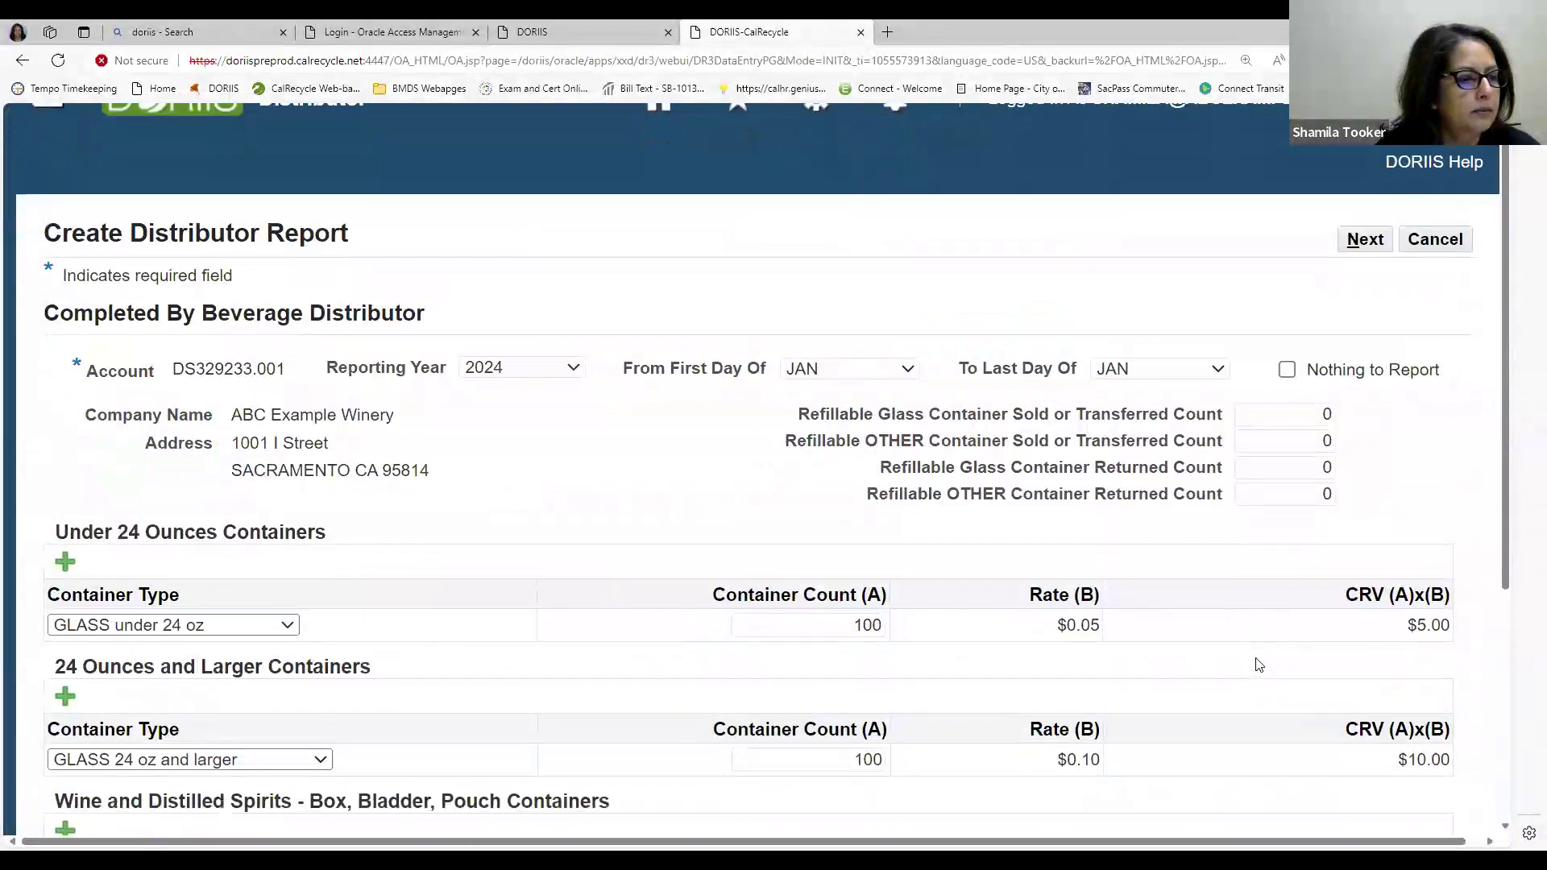
scroll(1259, 664, "down", 3)
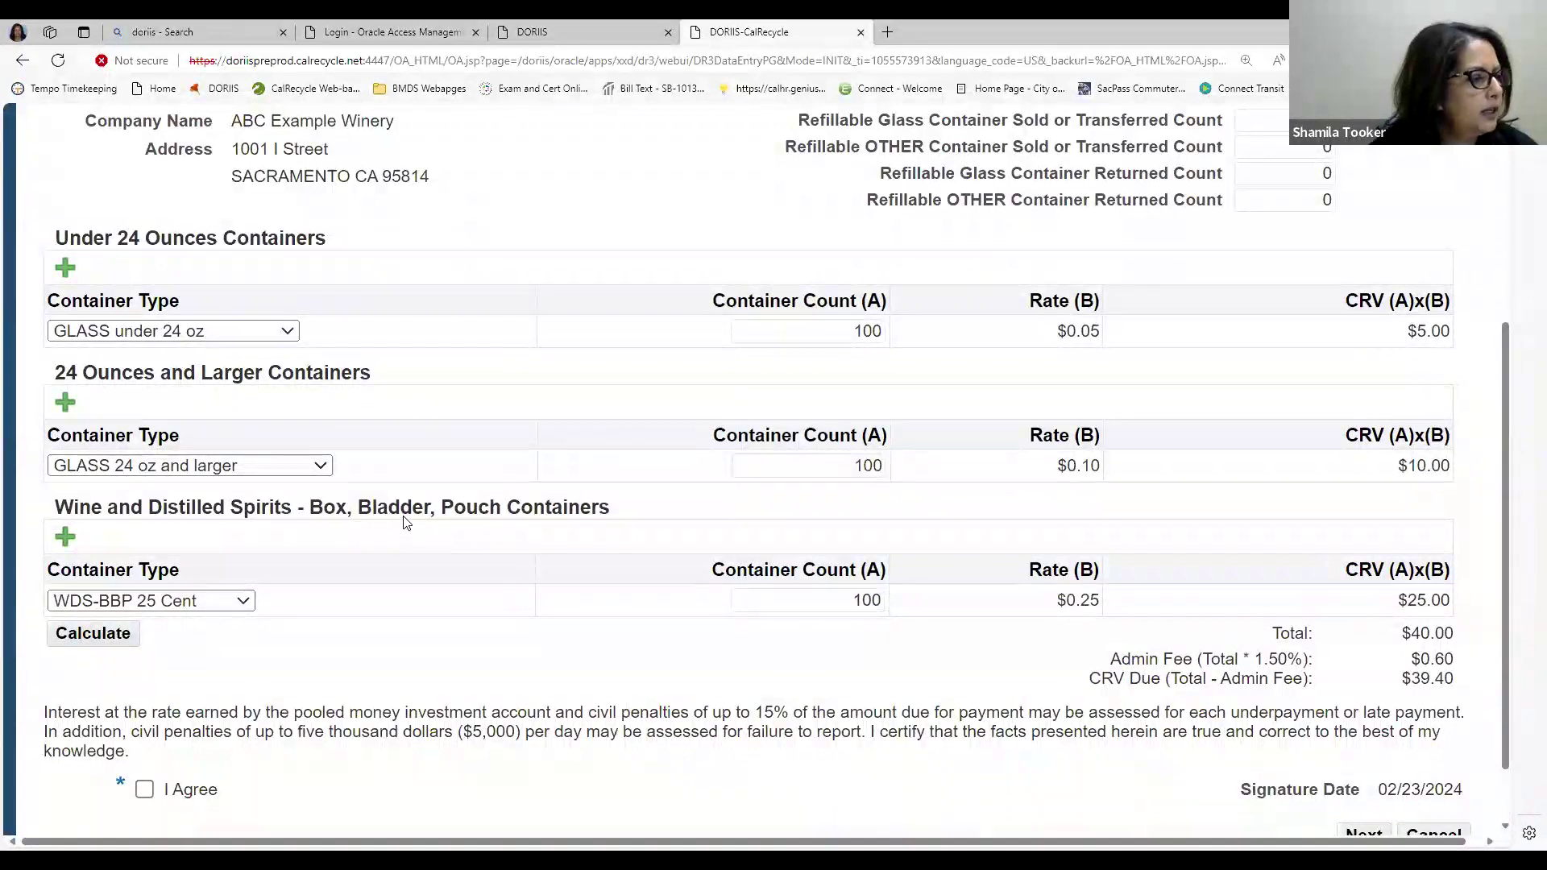
left_click(321, 468)
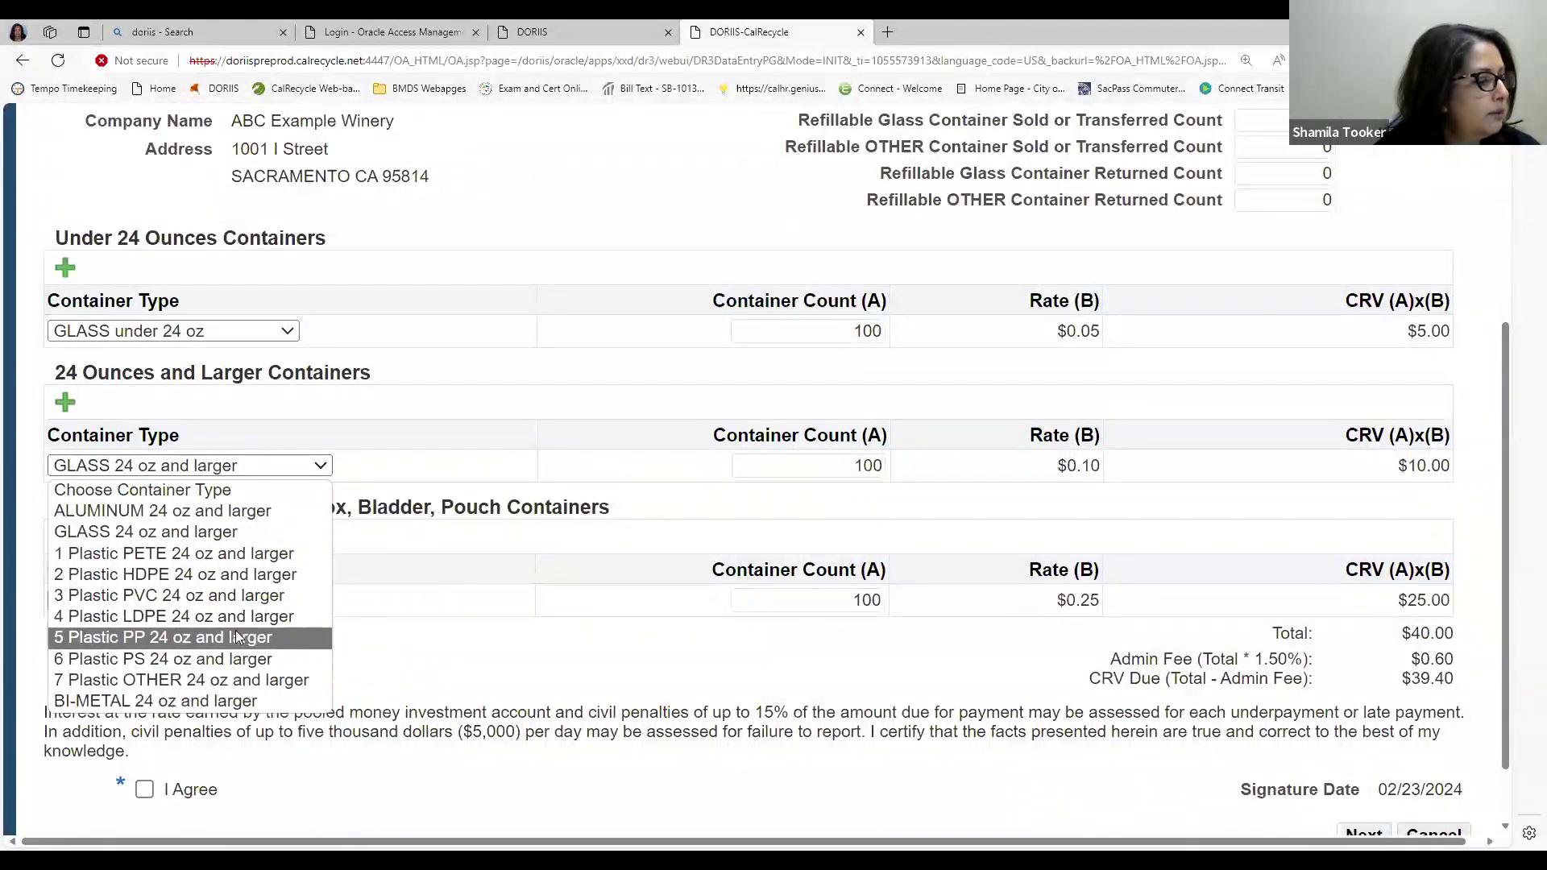
left_click(475, 667)
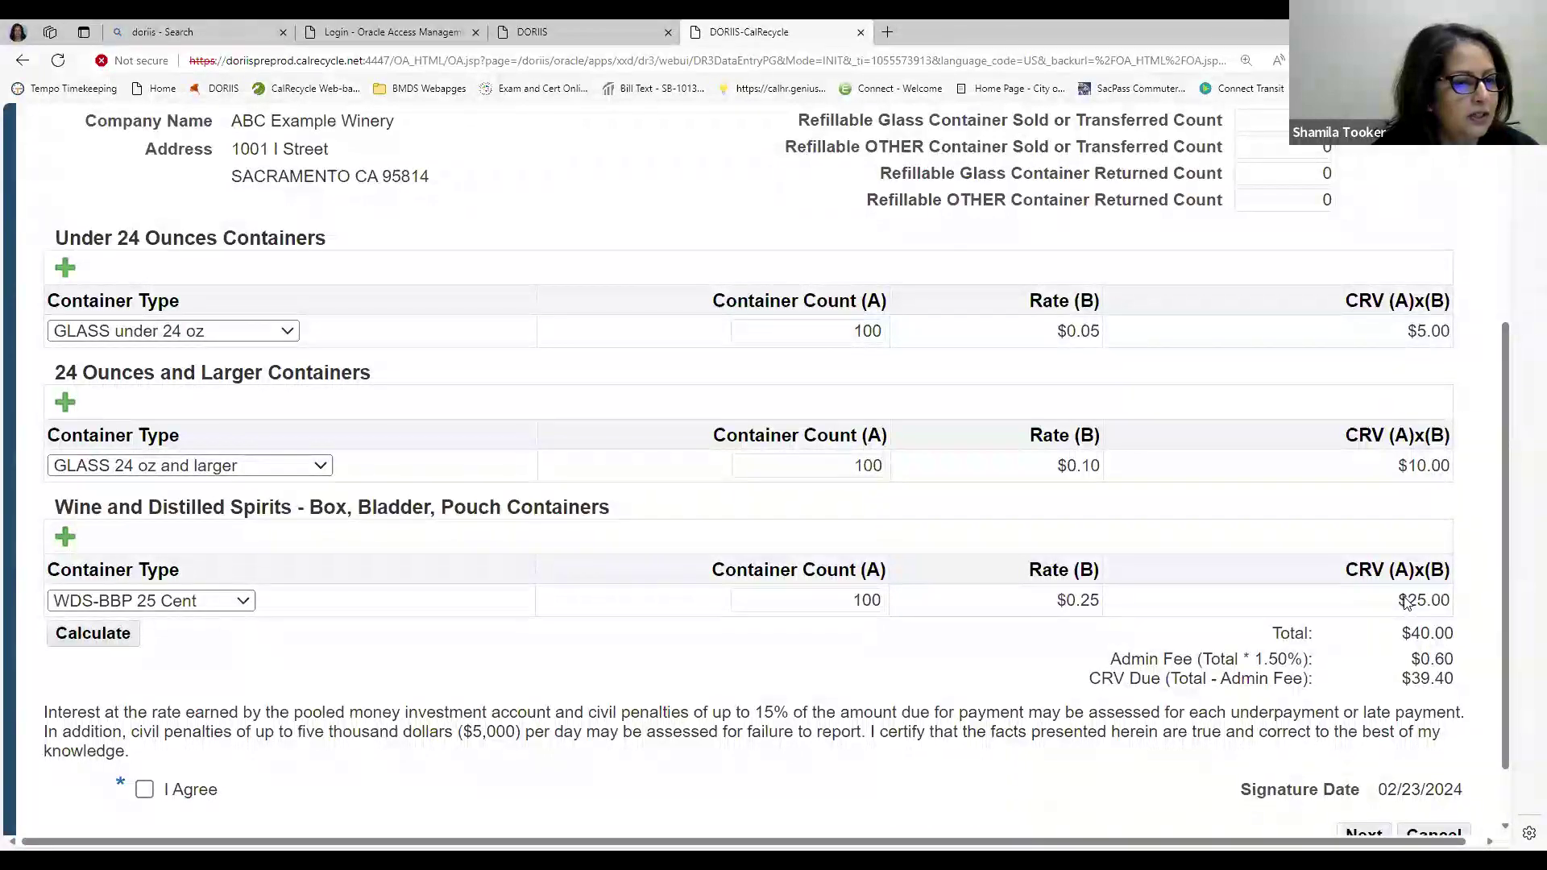
scroll(1272, 532, "up", 3)
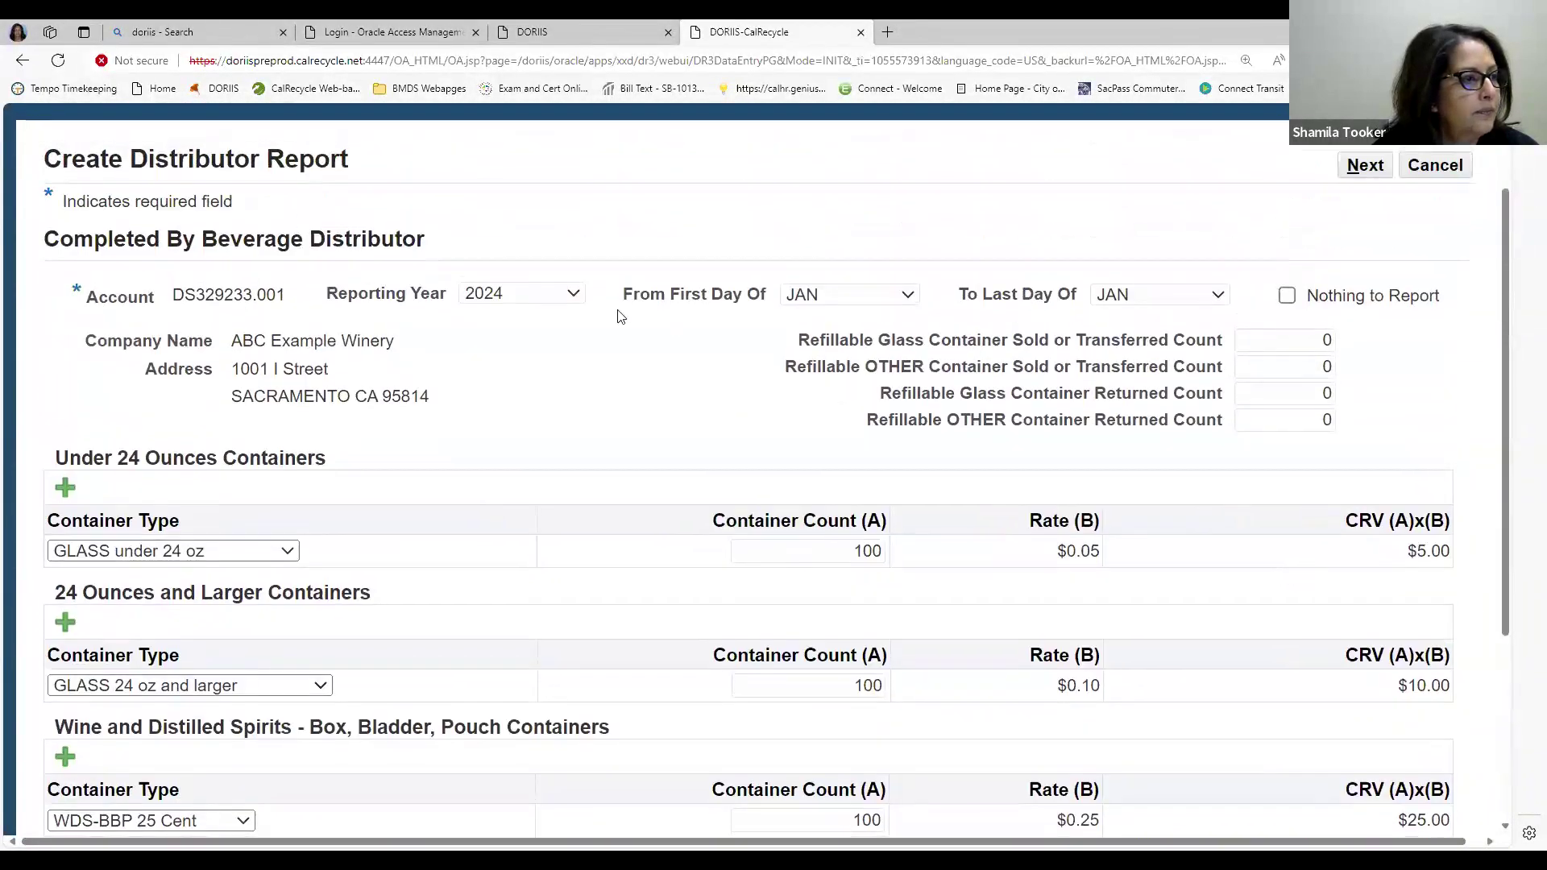
scroll(1484, 605, "down", 4)
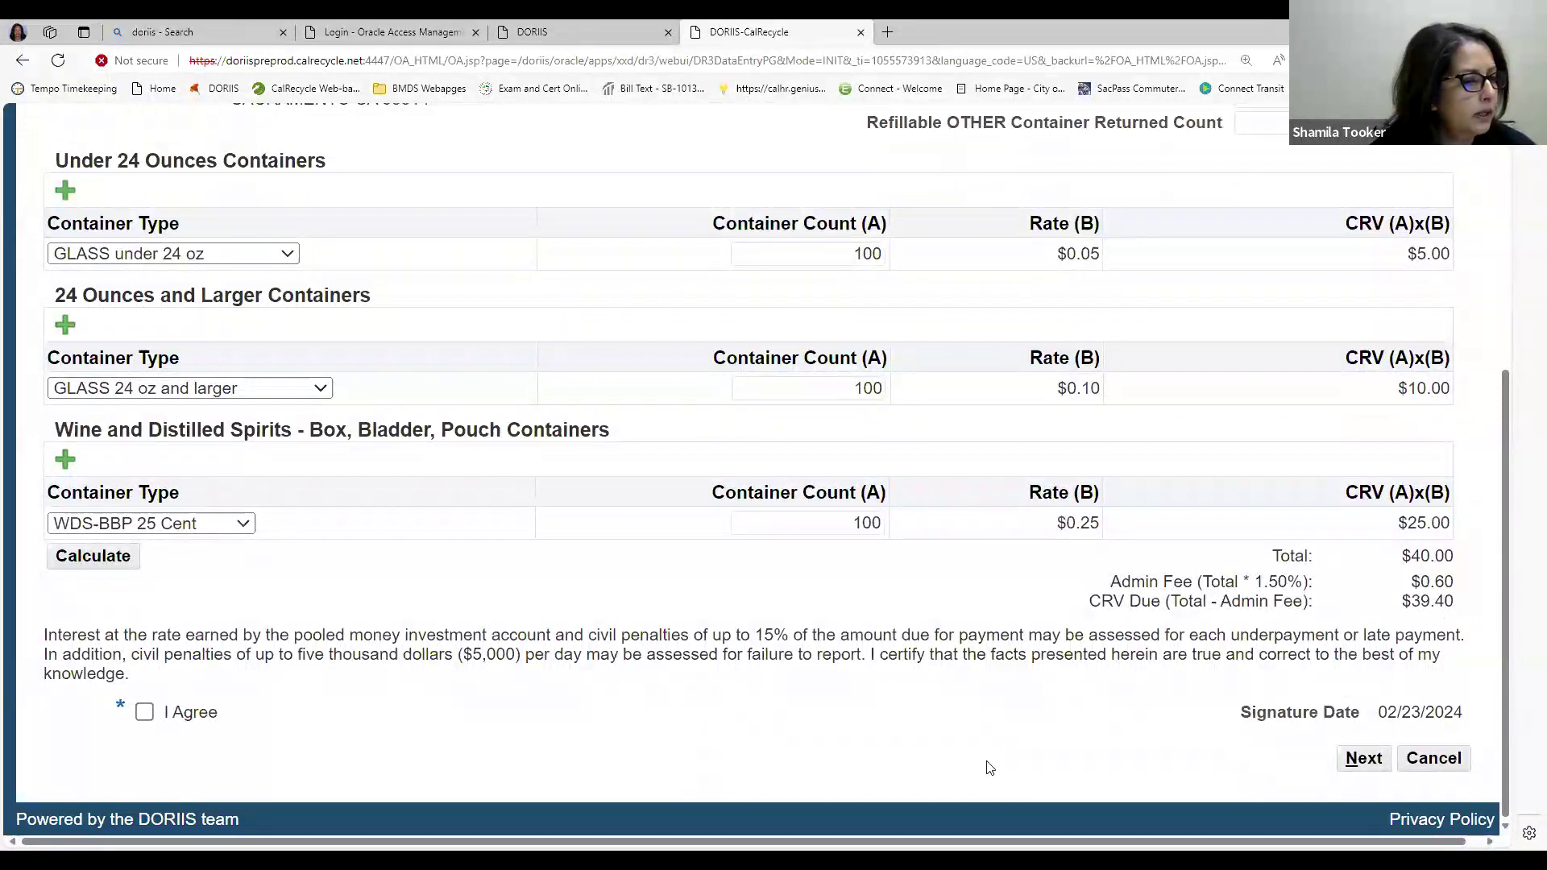
Accept the terms and conditions and continue to the January 2024 report review page
left_click(145, 713)
scroll(732, 733, "up", 5)
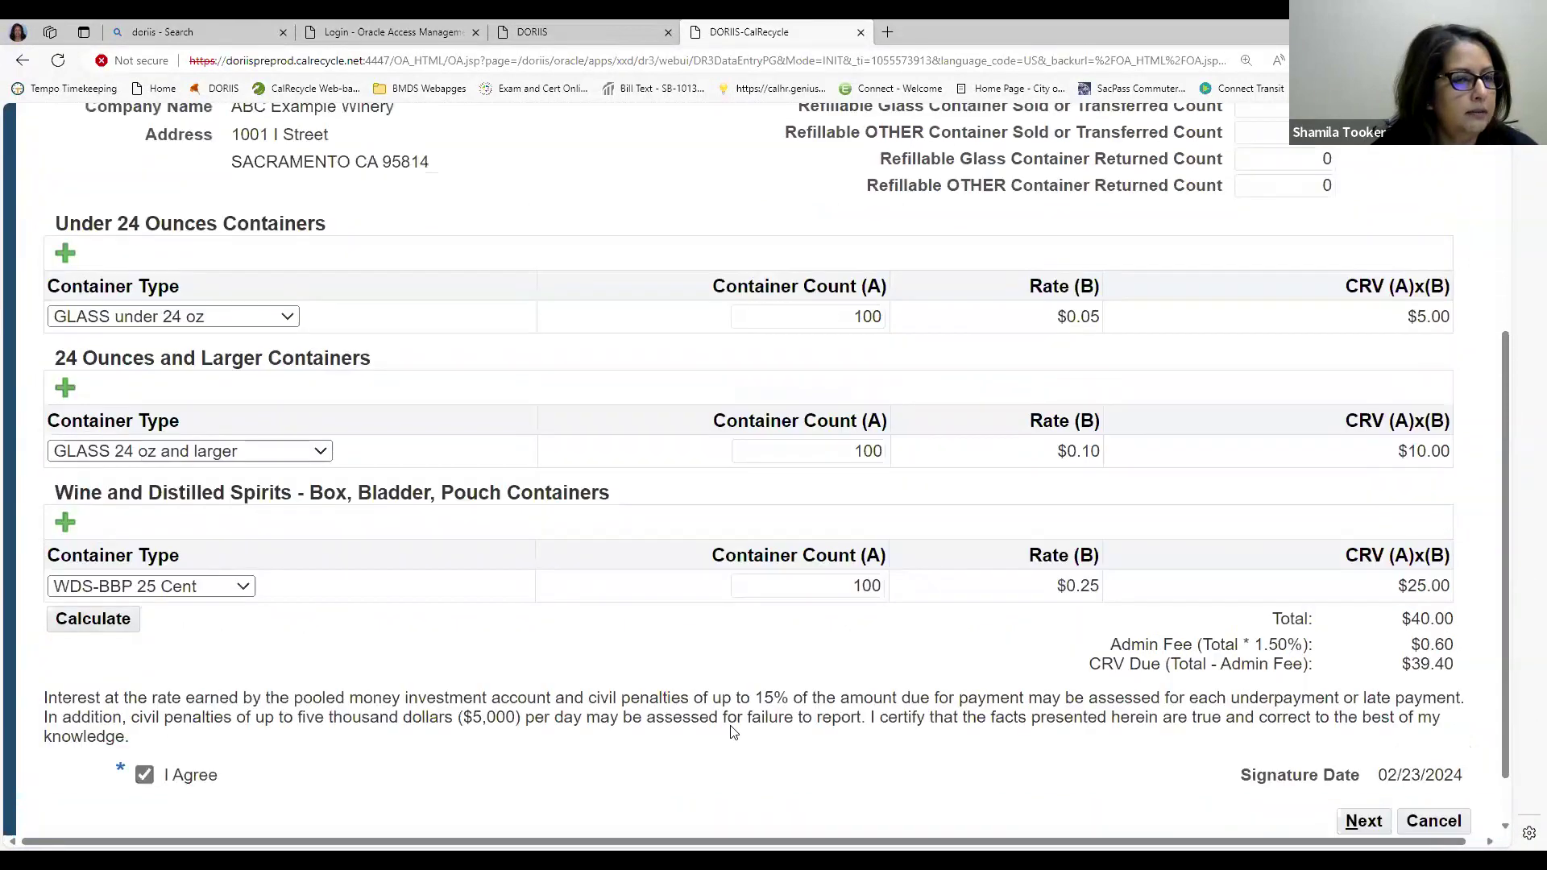
left_click(1365, 198)
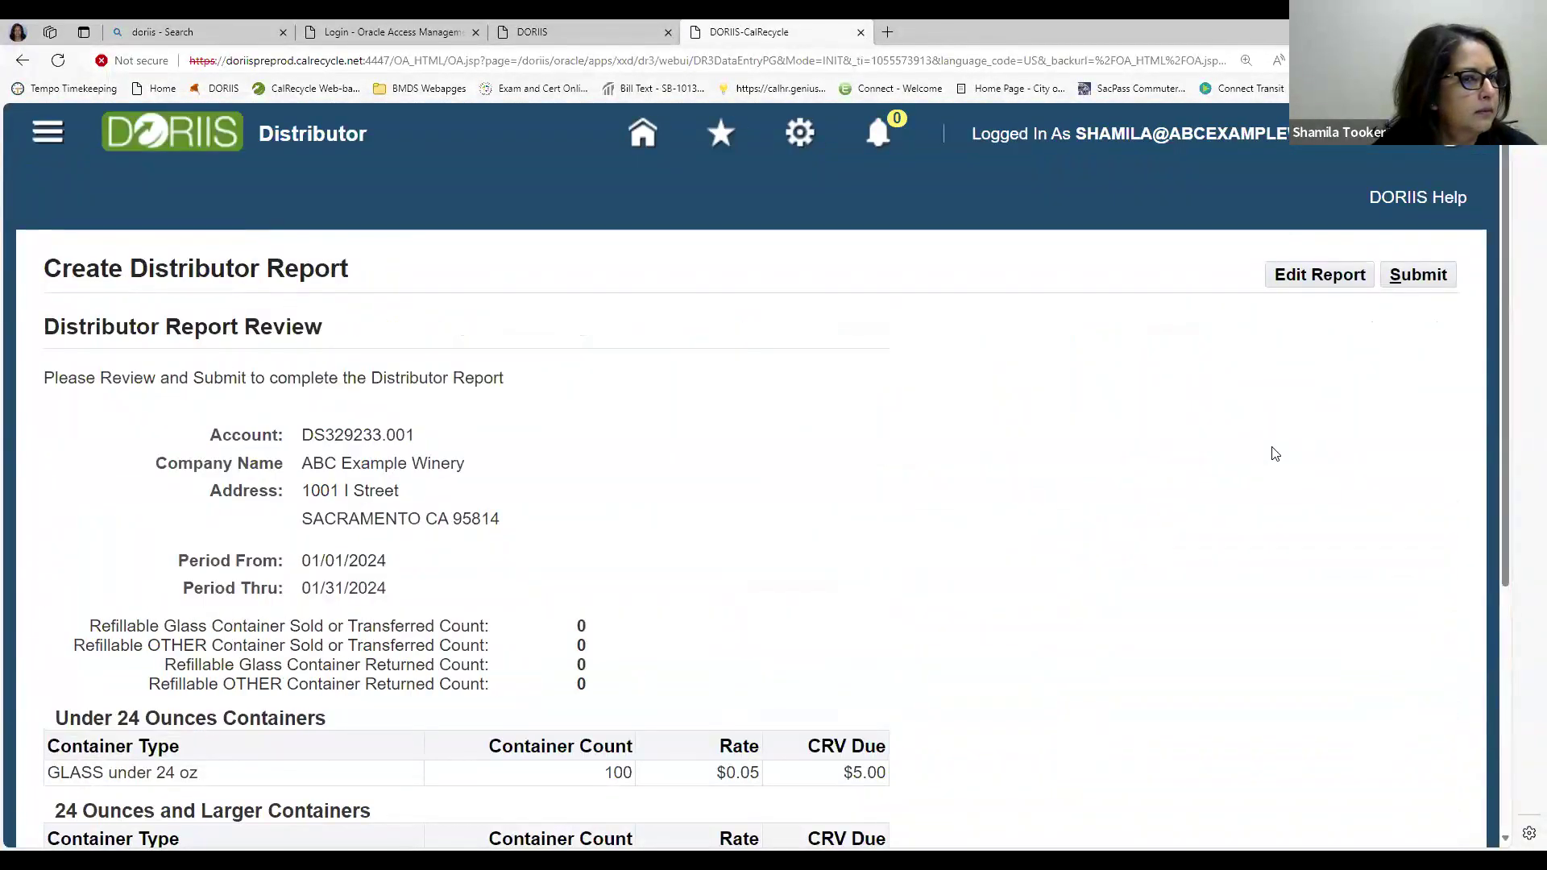
scroll(1276, 453, "down", 2)
scroll(1275, 454, "down", 2)
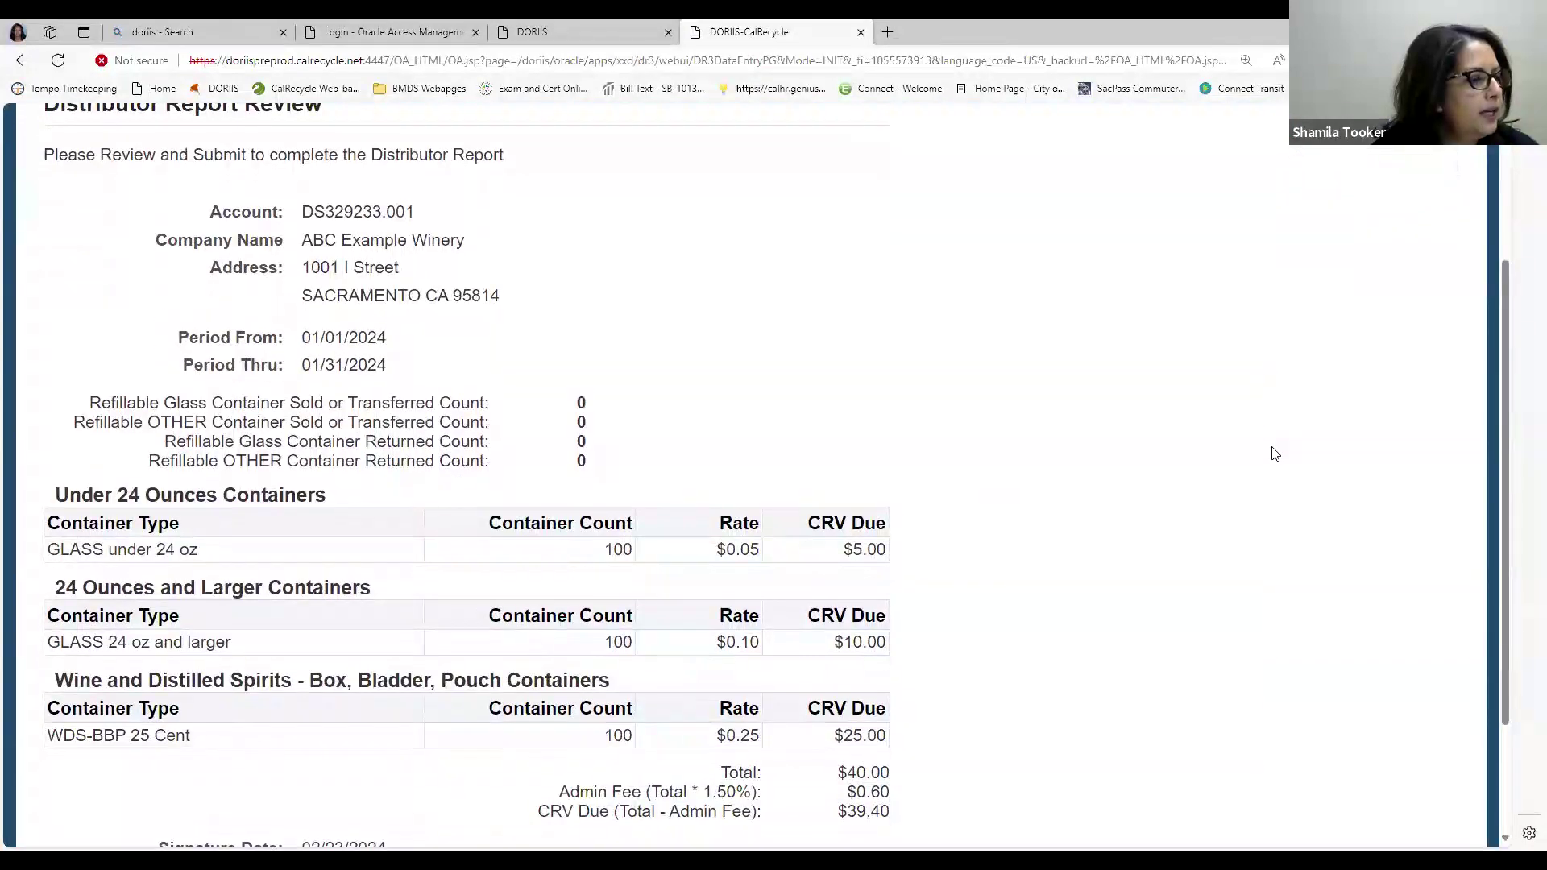
scroll(1275, 454, "down", 2)
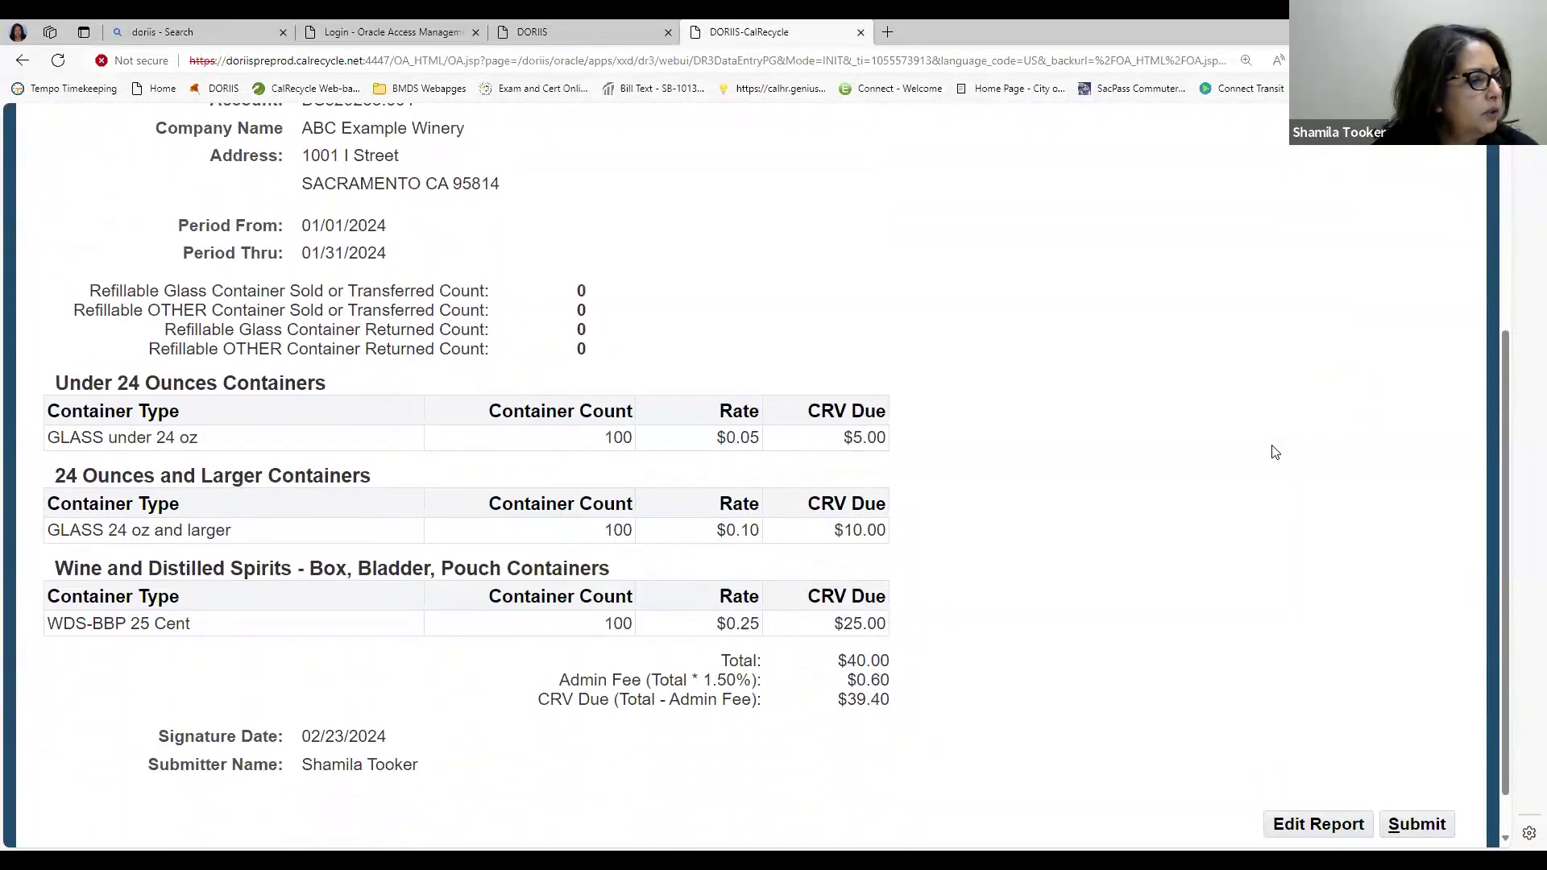
scroll(1276, 453, "down", 1)
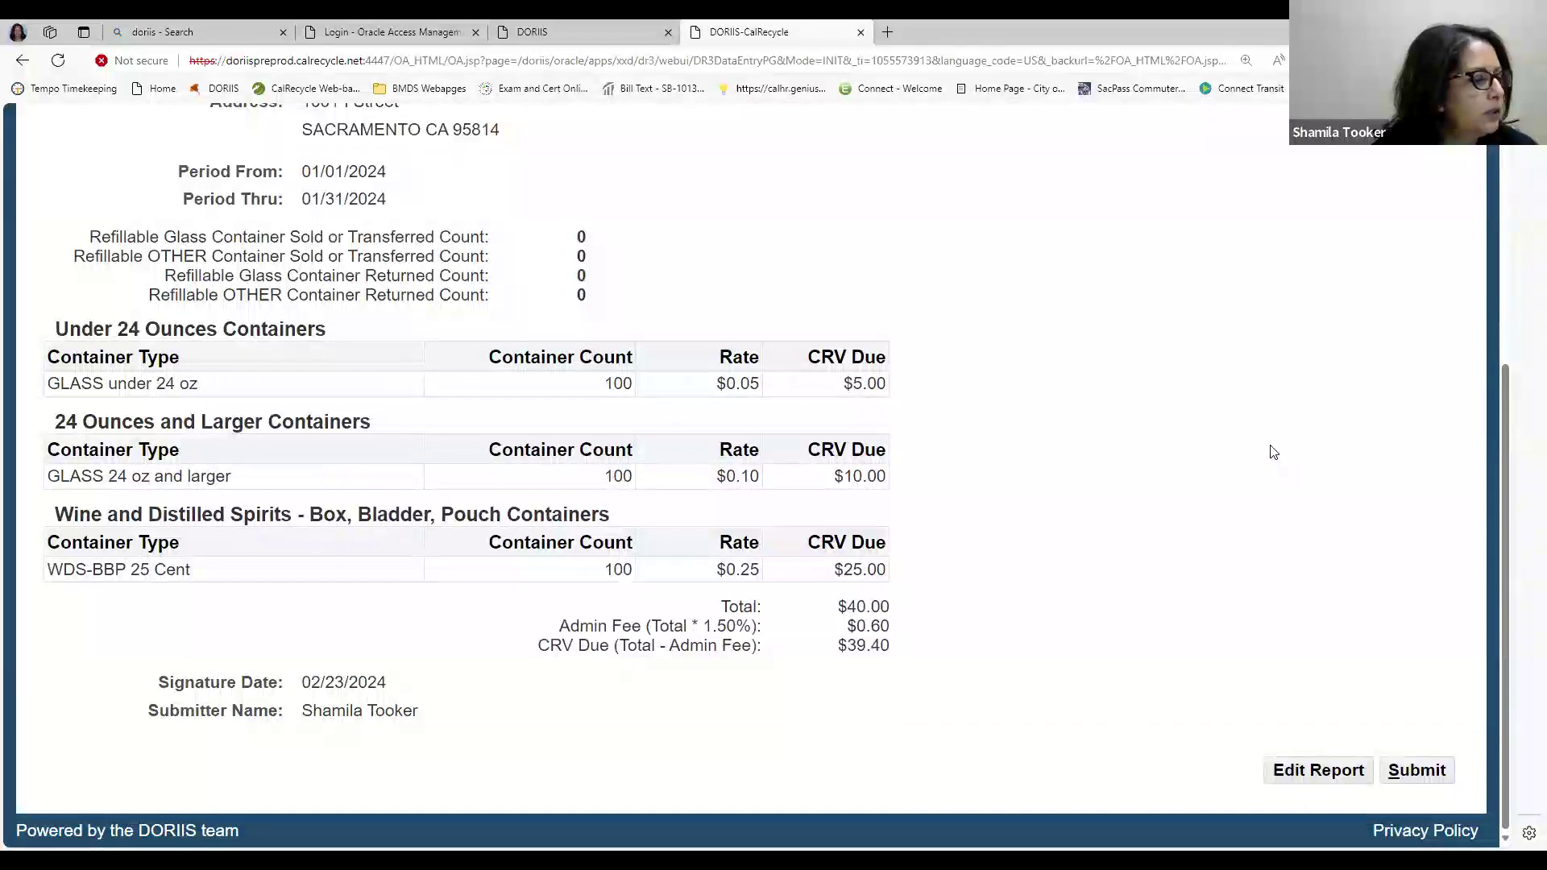
scroll(1271, 450, "up", 2)
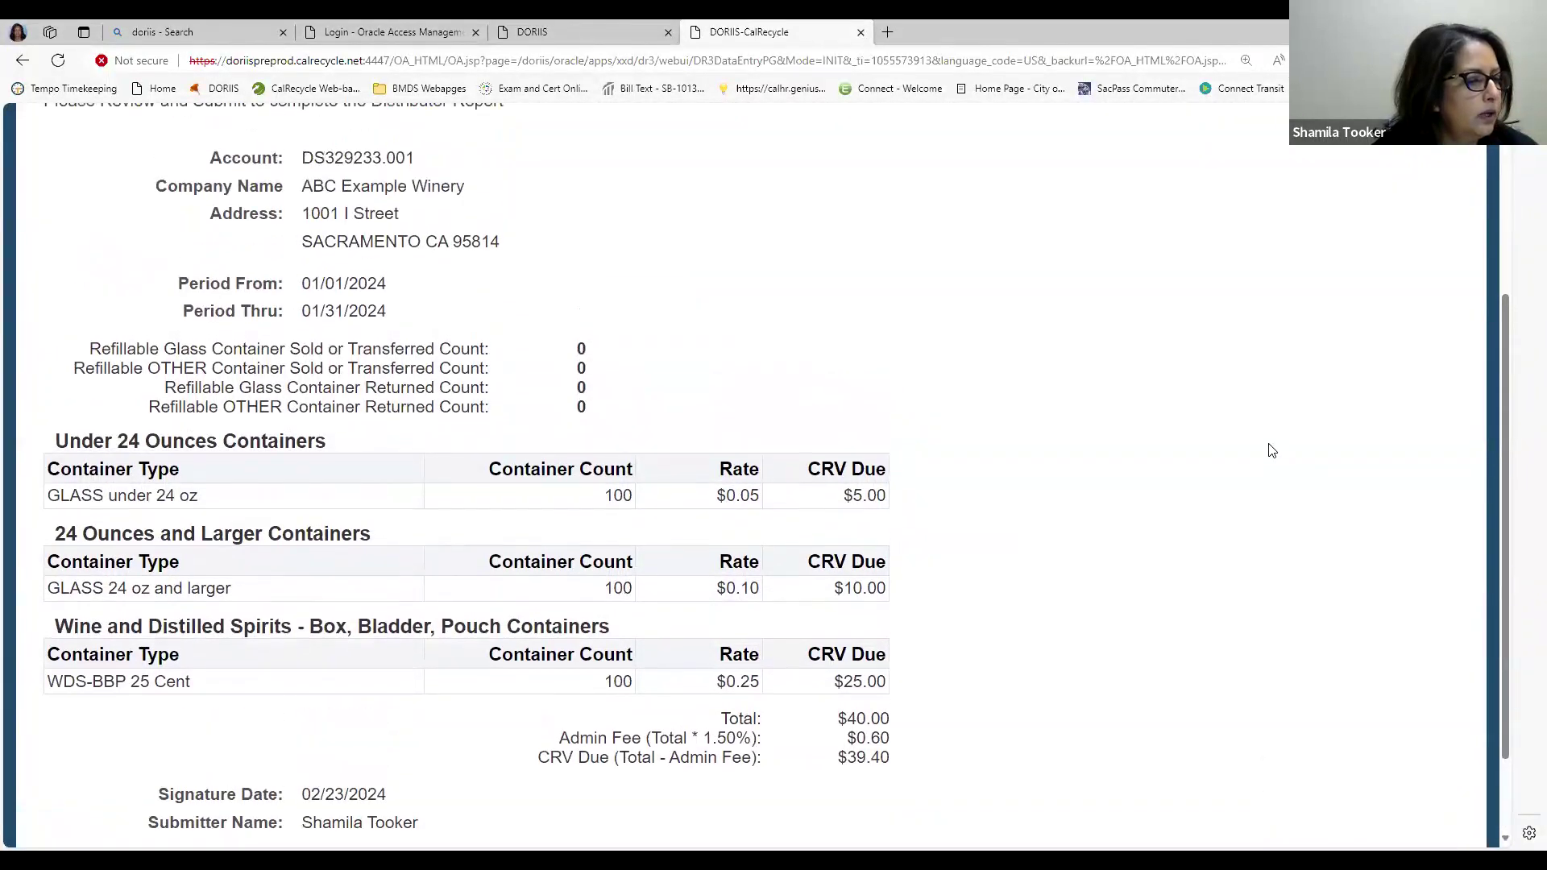
scroll(1269, 447, "up", 4)
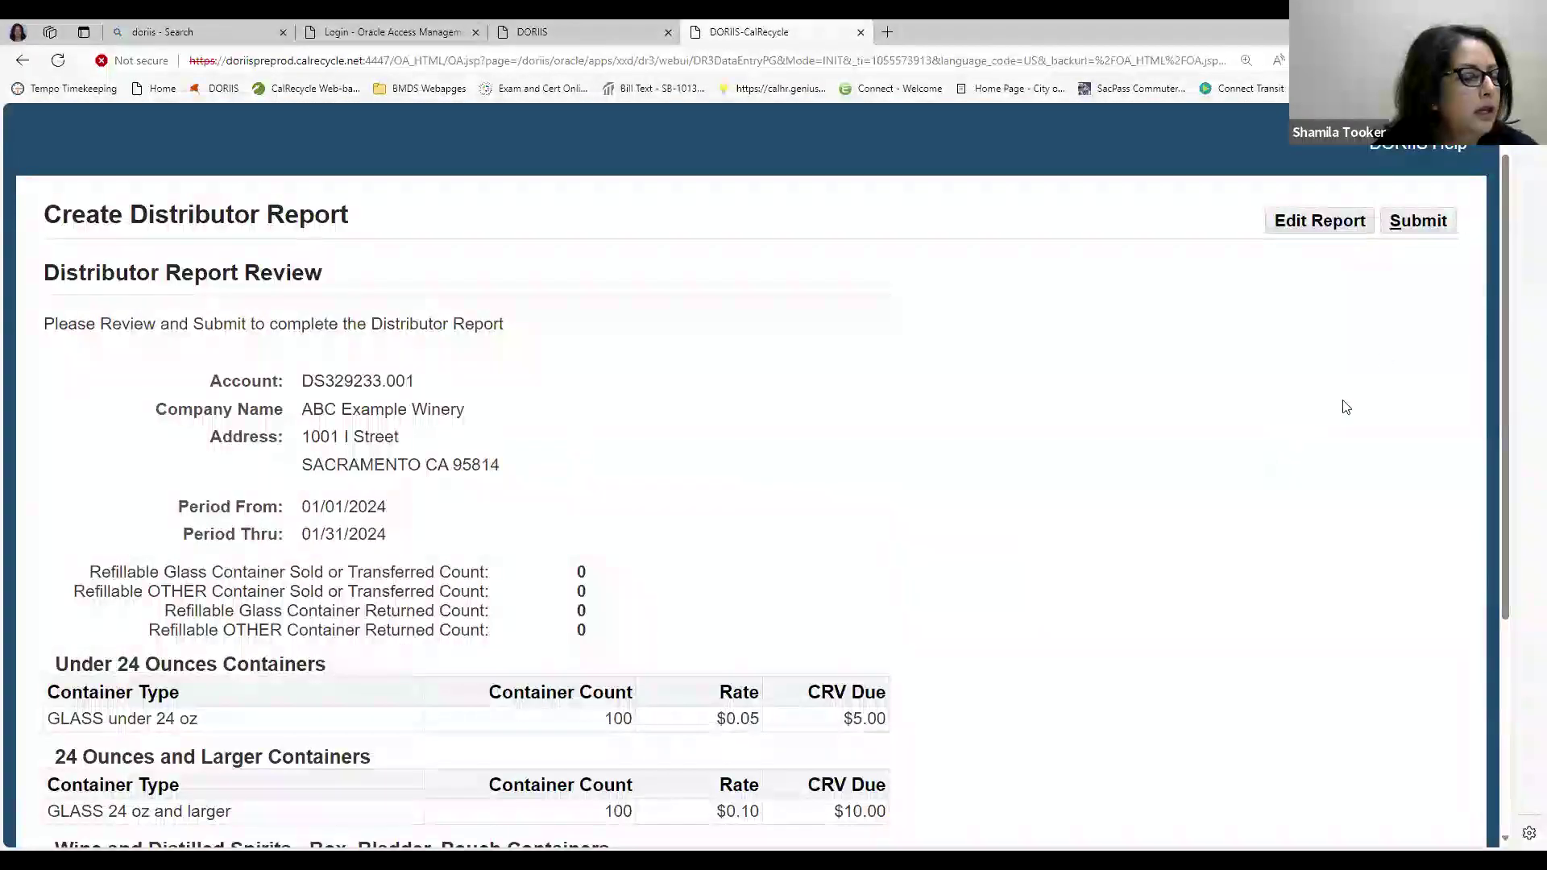
Go back to edit the report, re-check I Agree after the error, and return to review
left_click(1305, 230)
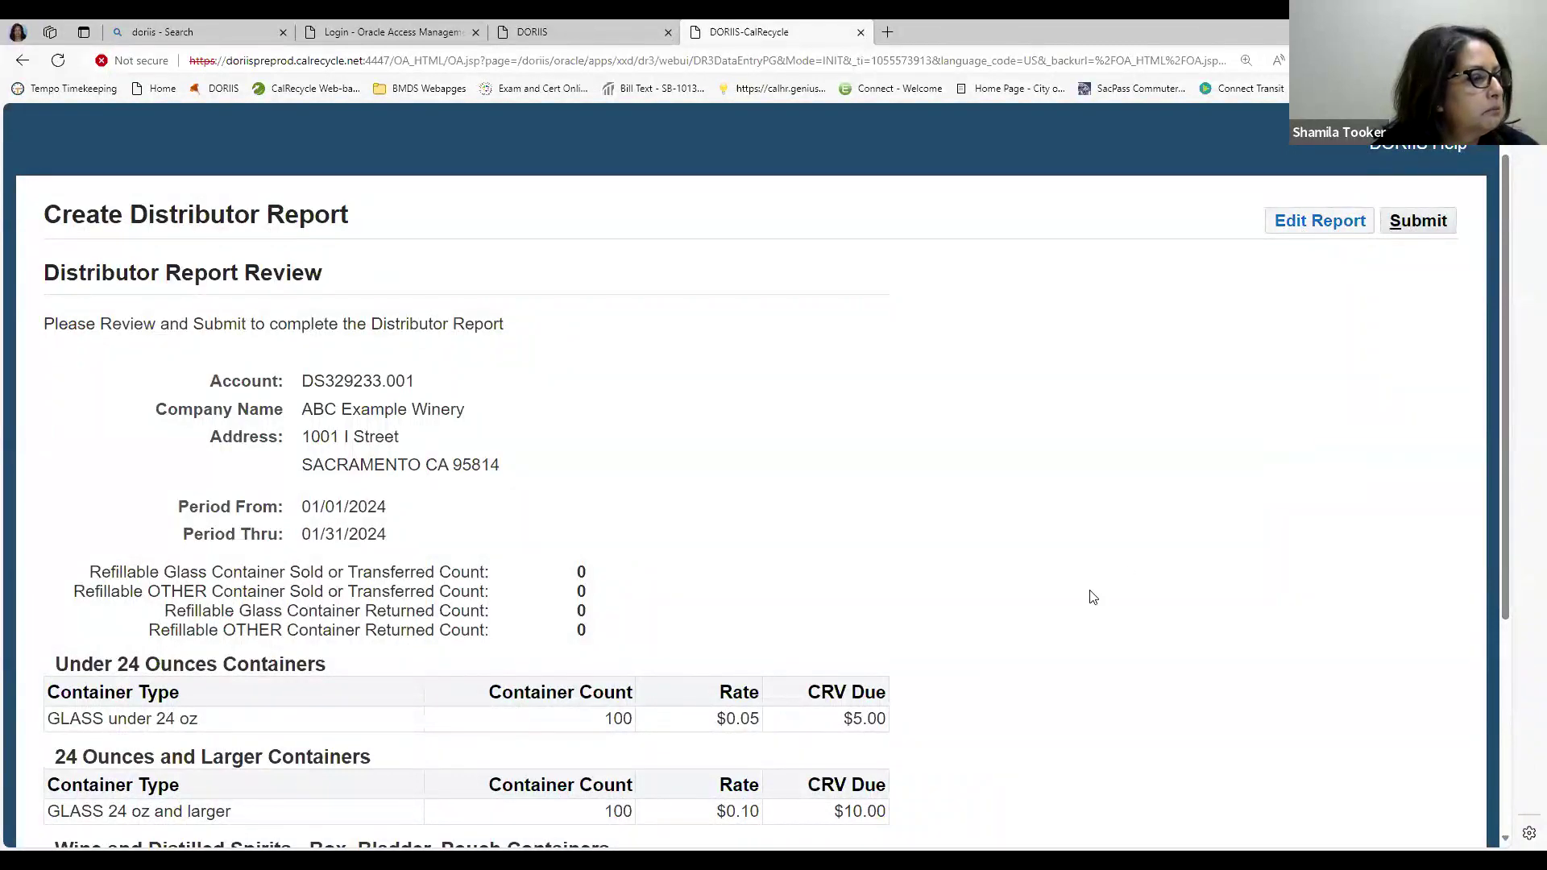
scroll(1128, 574, "down", 4)
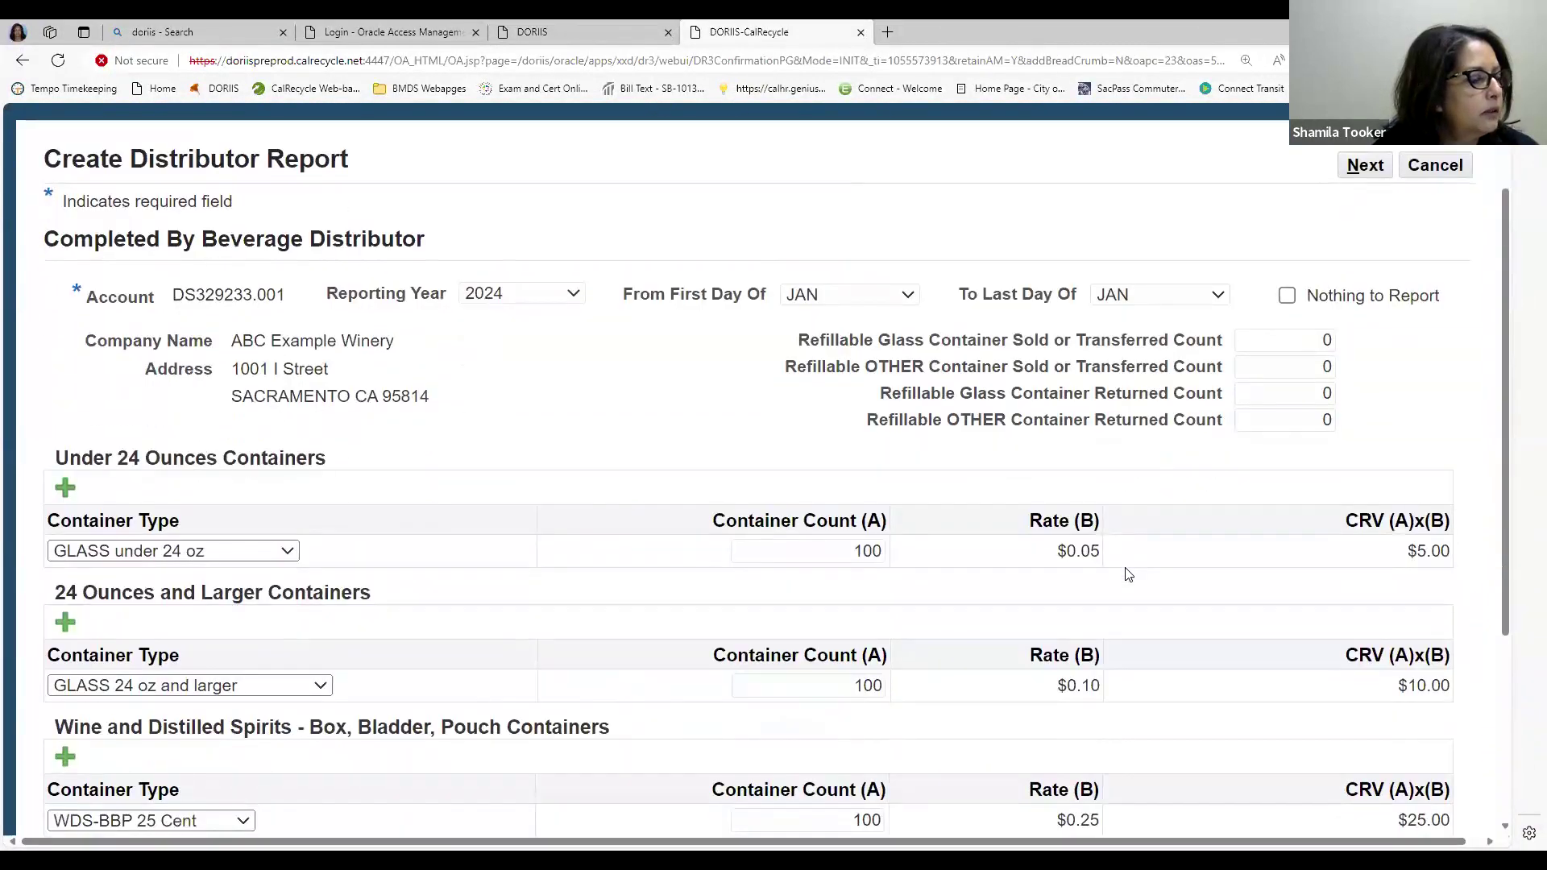
scroll(1128, 572, "up", 4)
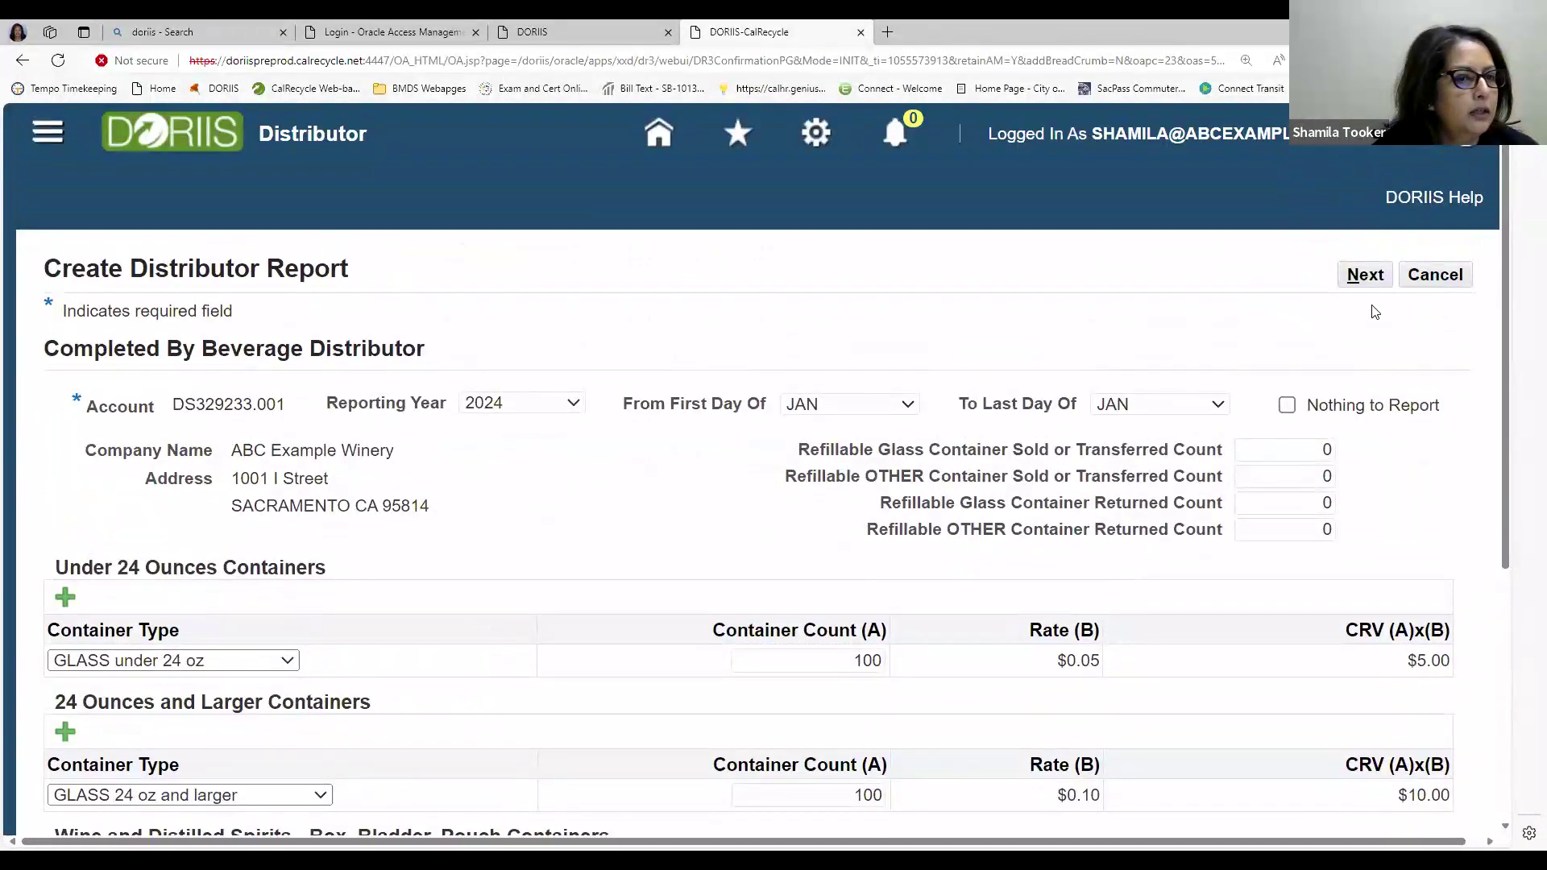
left_click(1364, 276)
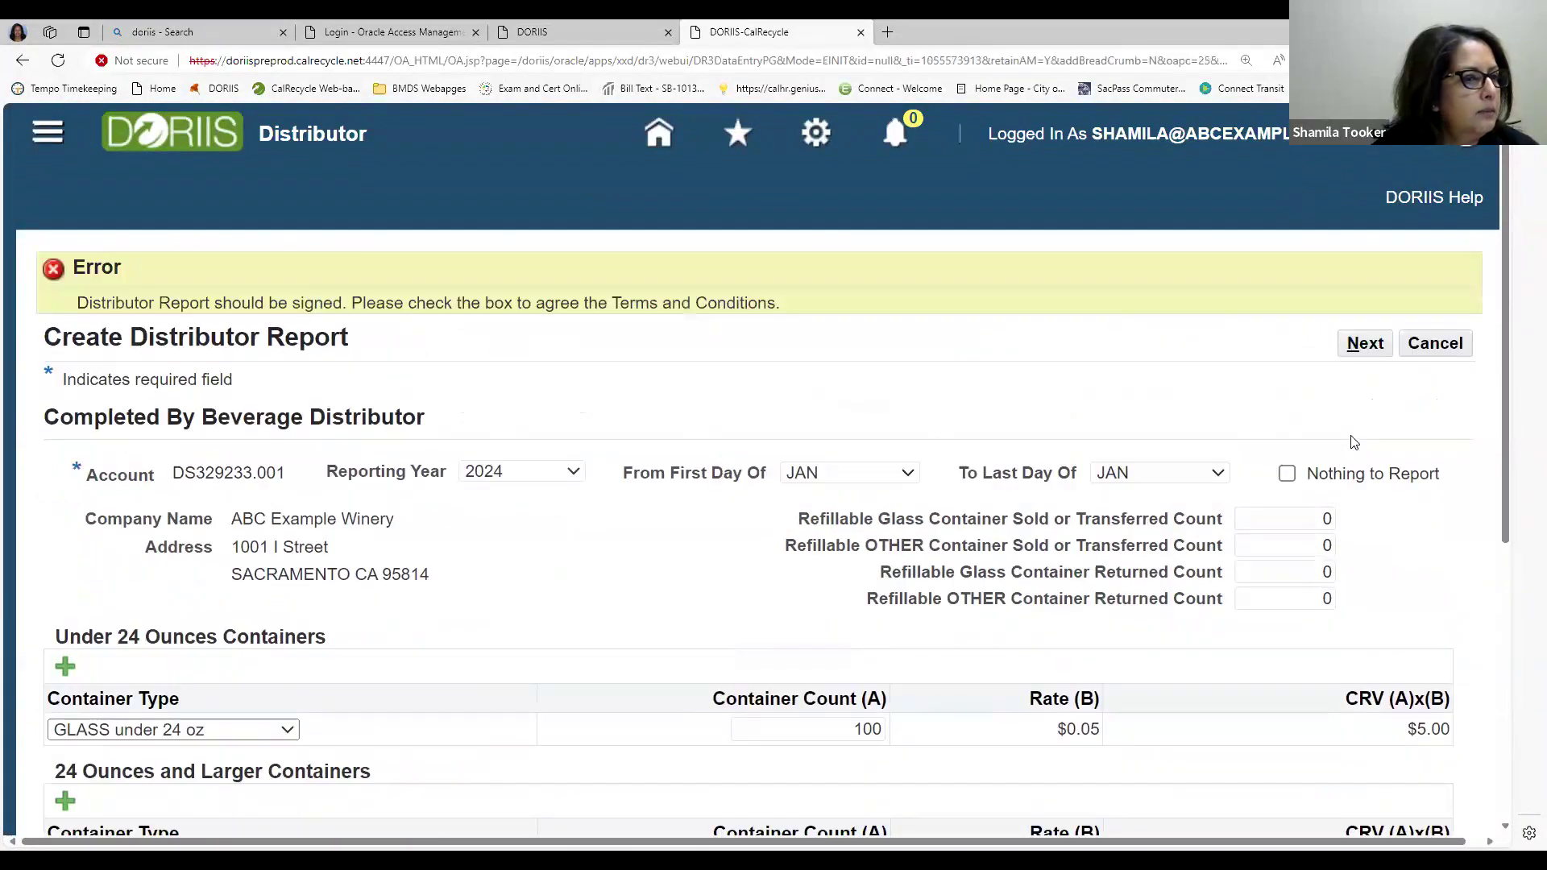
scroll(1344, 449, "down", 6)
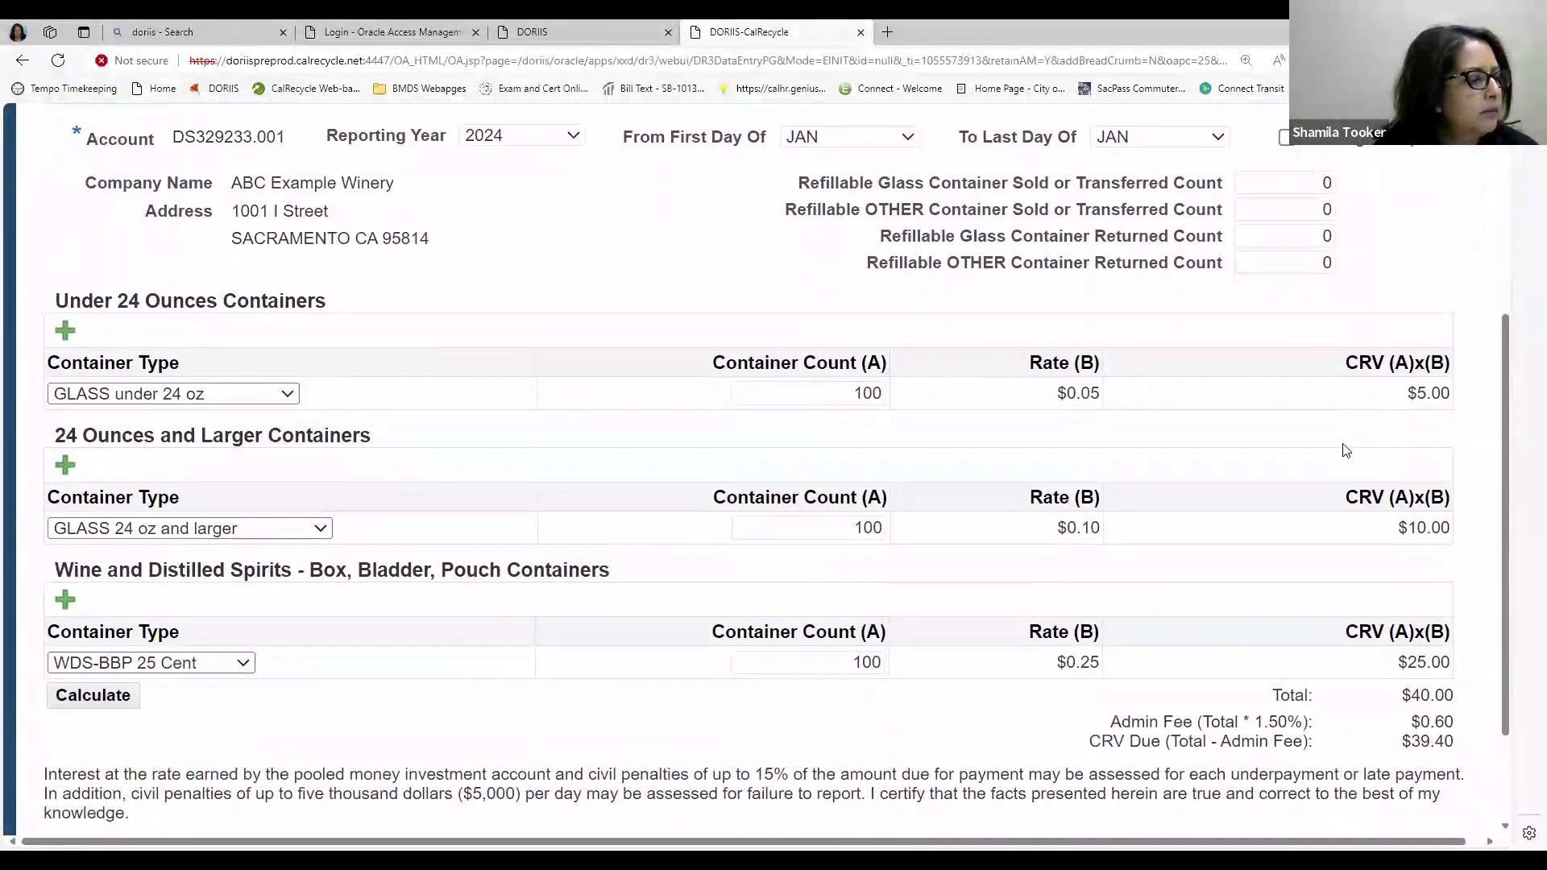
left_click(145, 711)
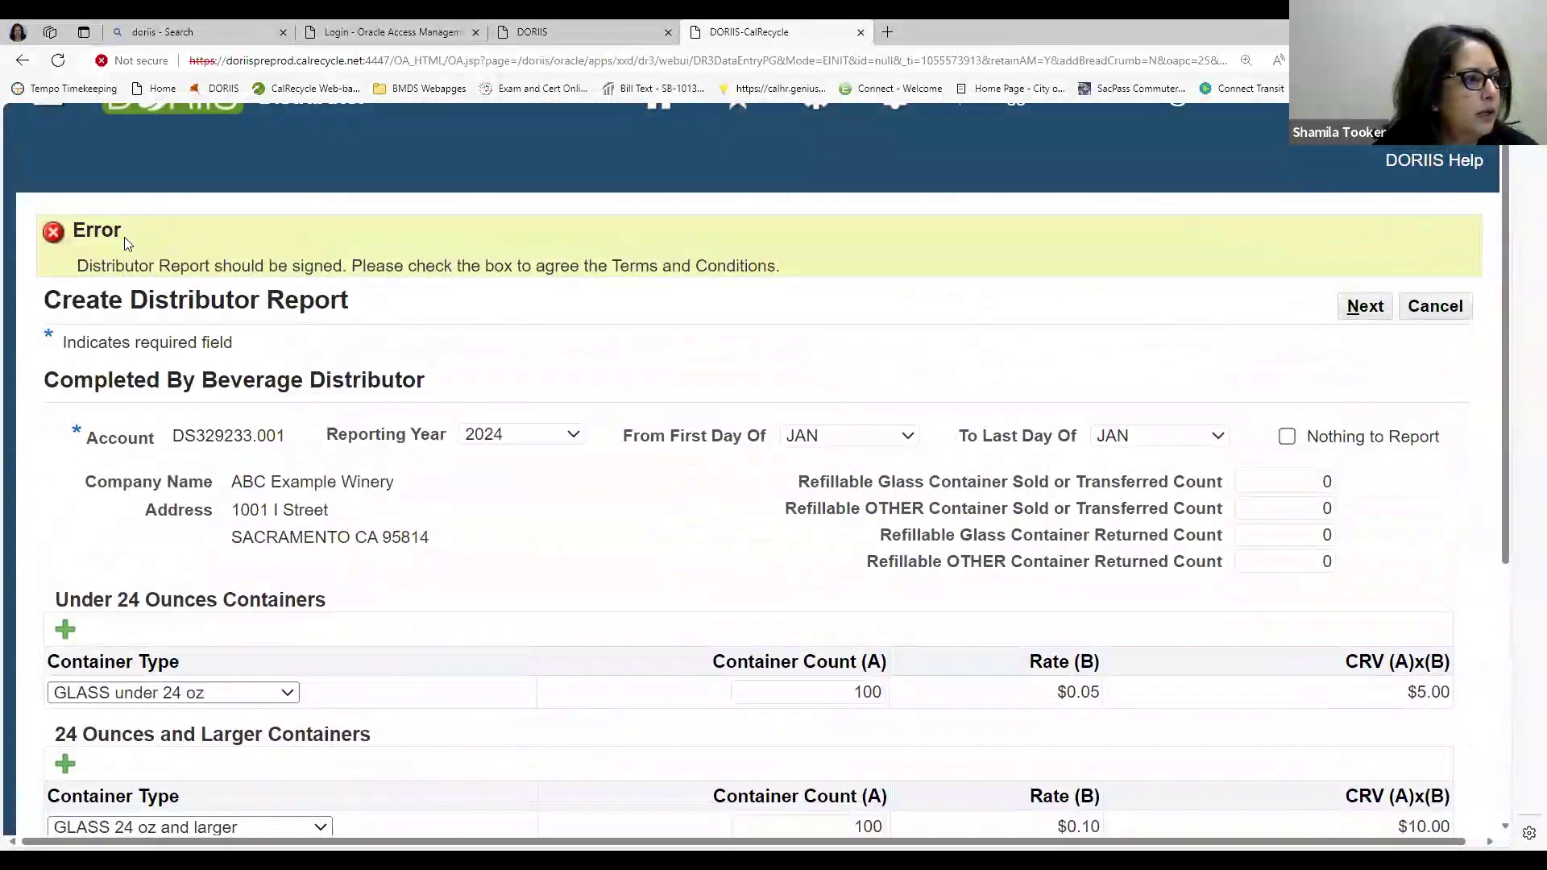
left_click(1363, 306)
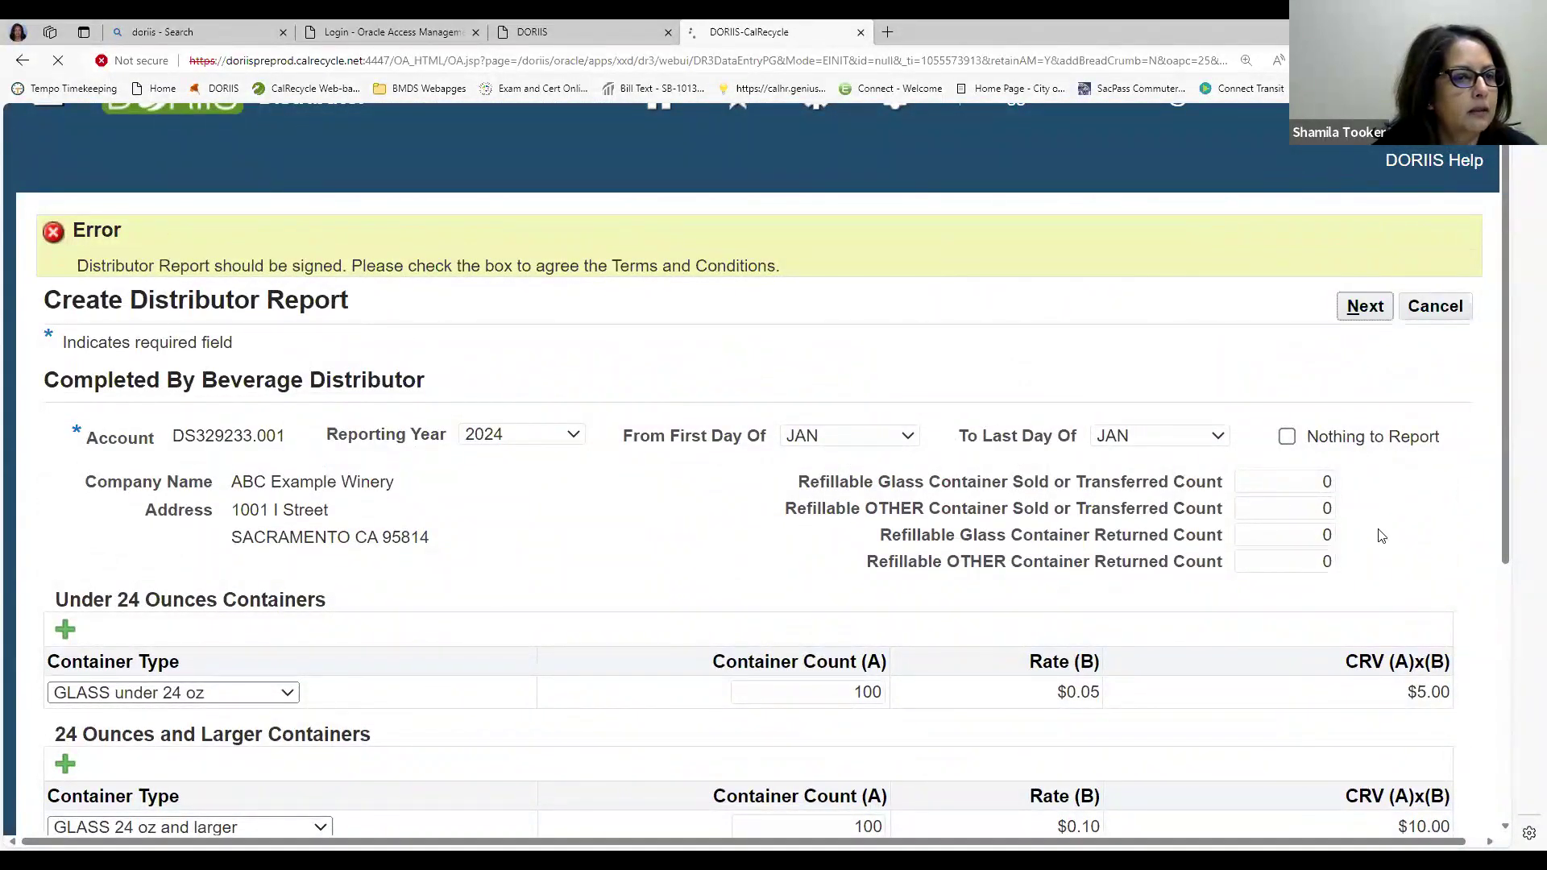
scroll(1238, 514, "down", 3)
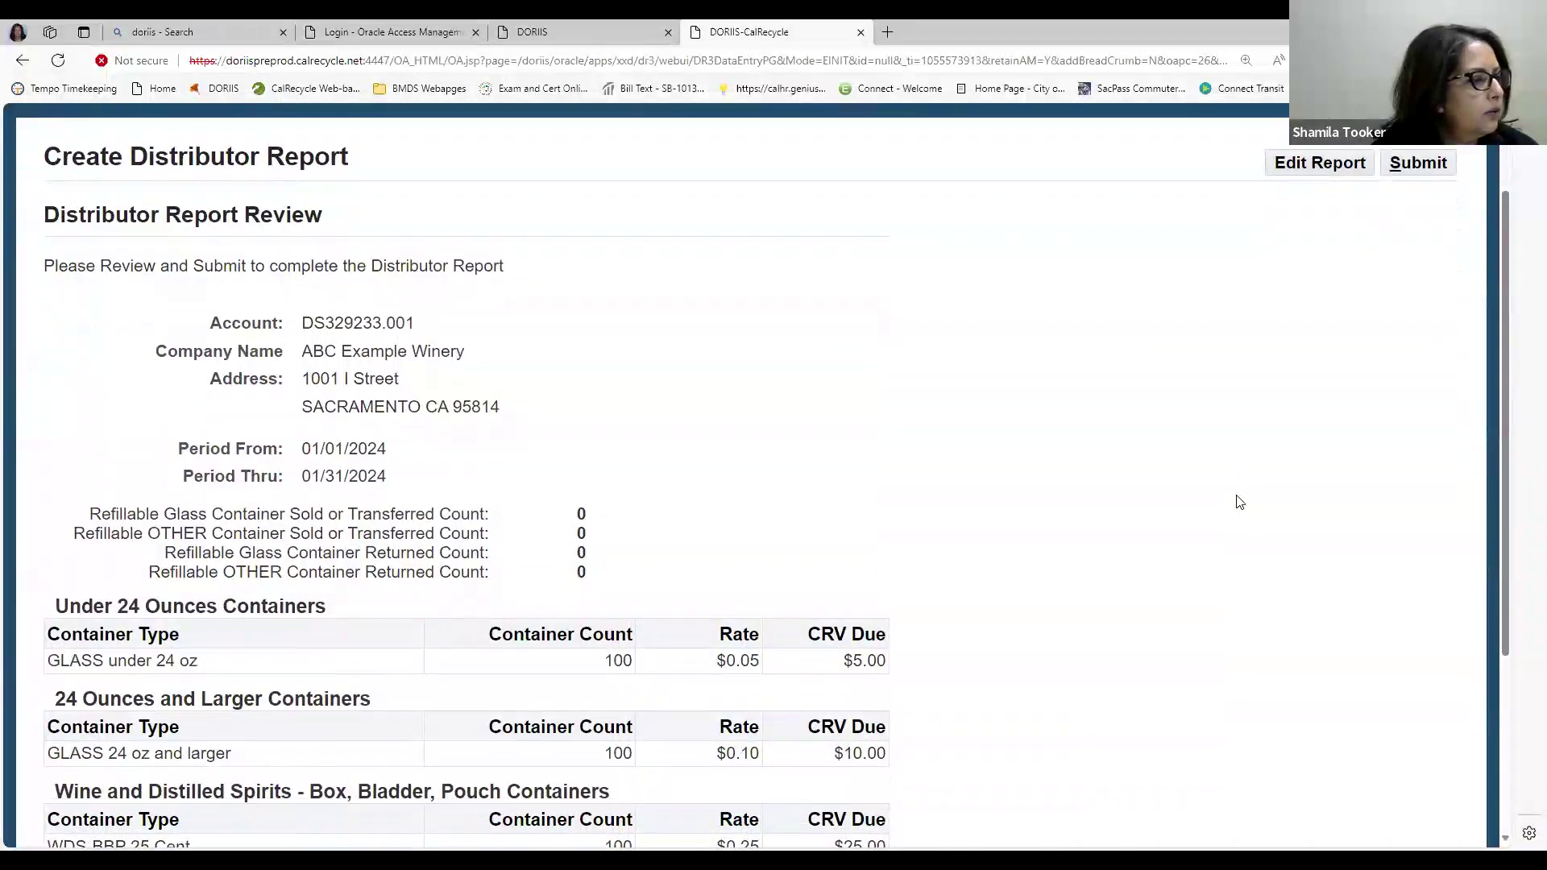
scroll(1239, 500, "down", 2)
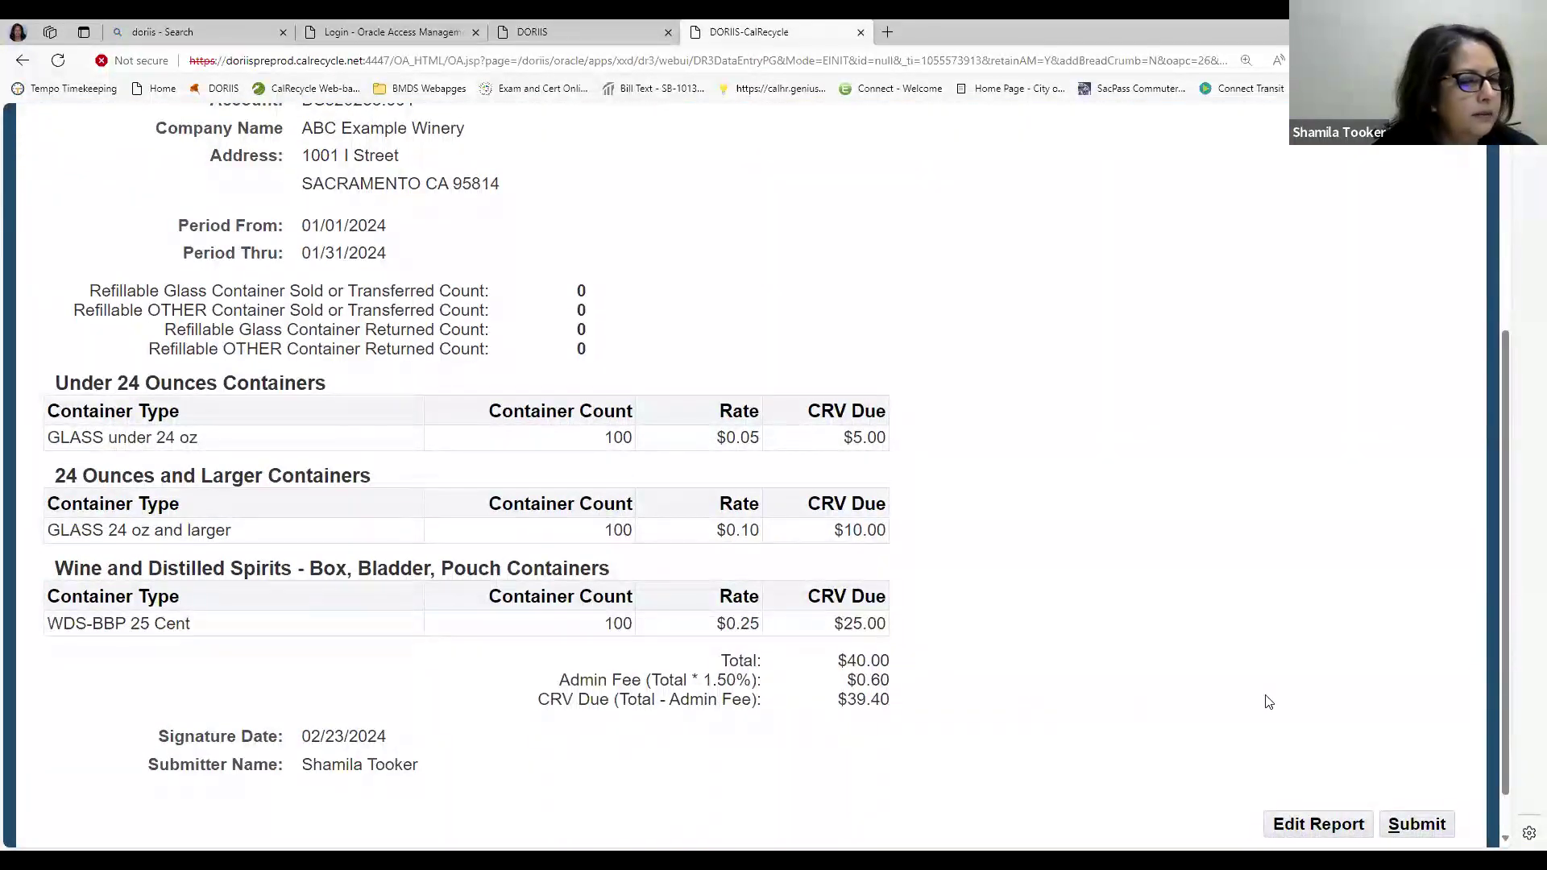
scroll(1422, 513, "up", 5)
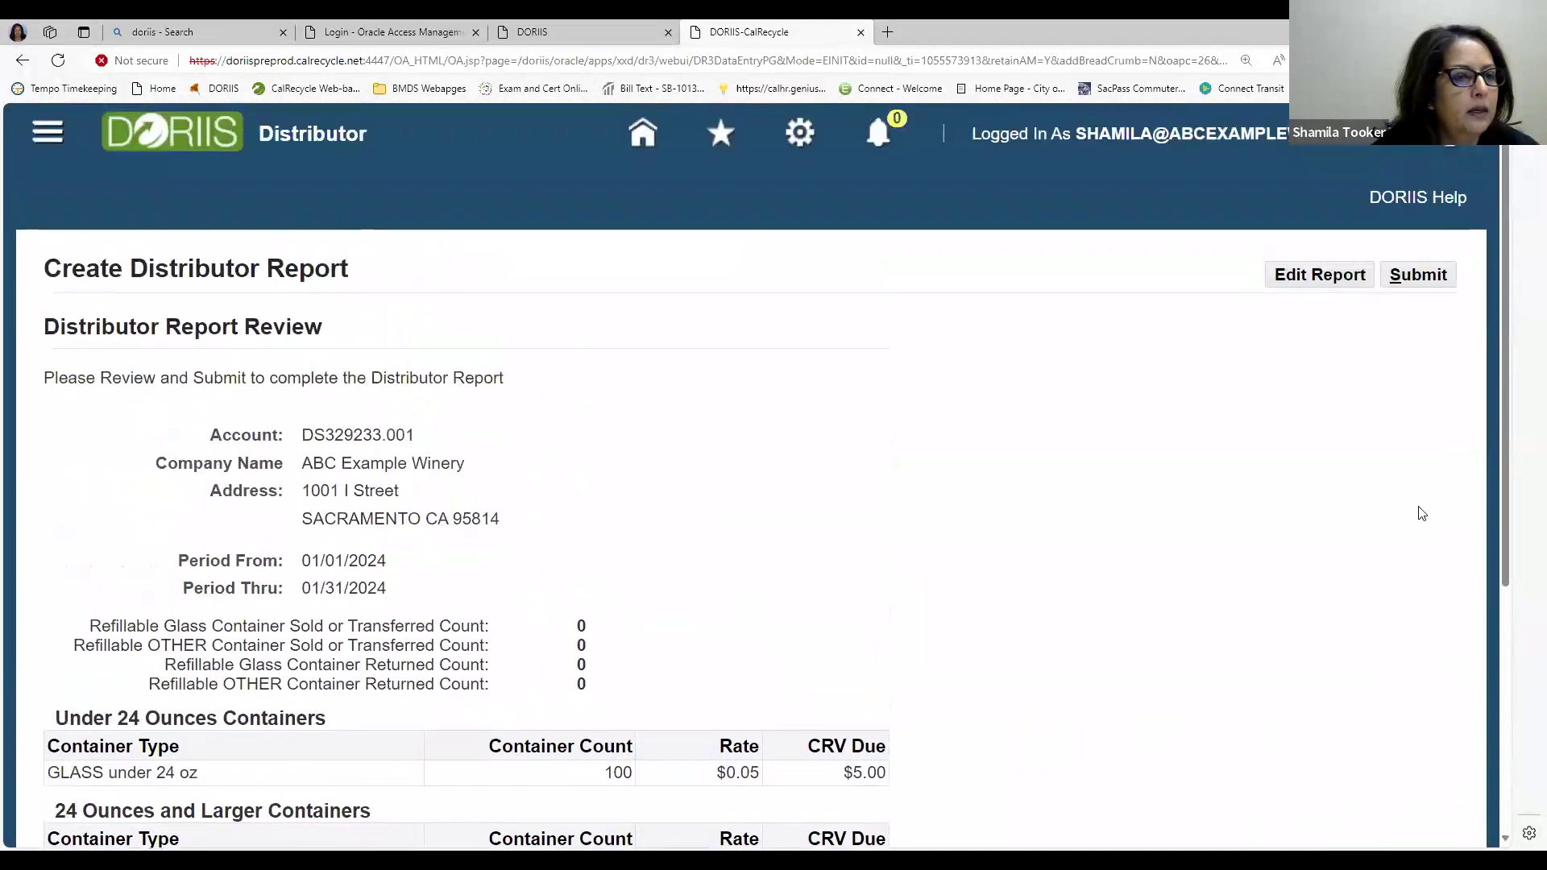
Submit the January 2024 distributor report and view, then close, its printable confirmation copy
left_click(1400, 274)
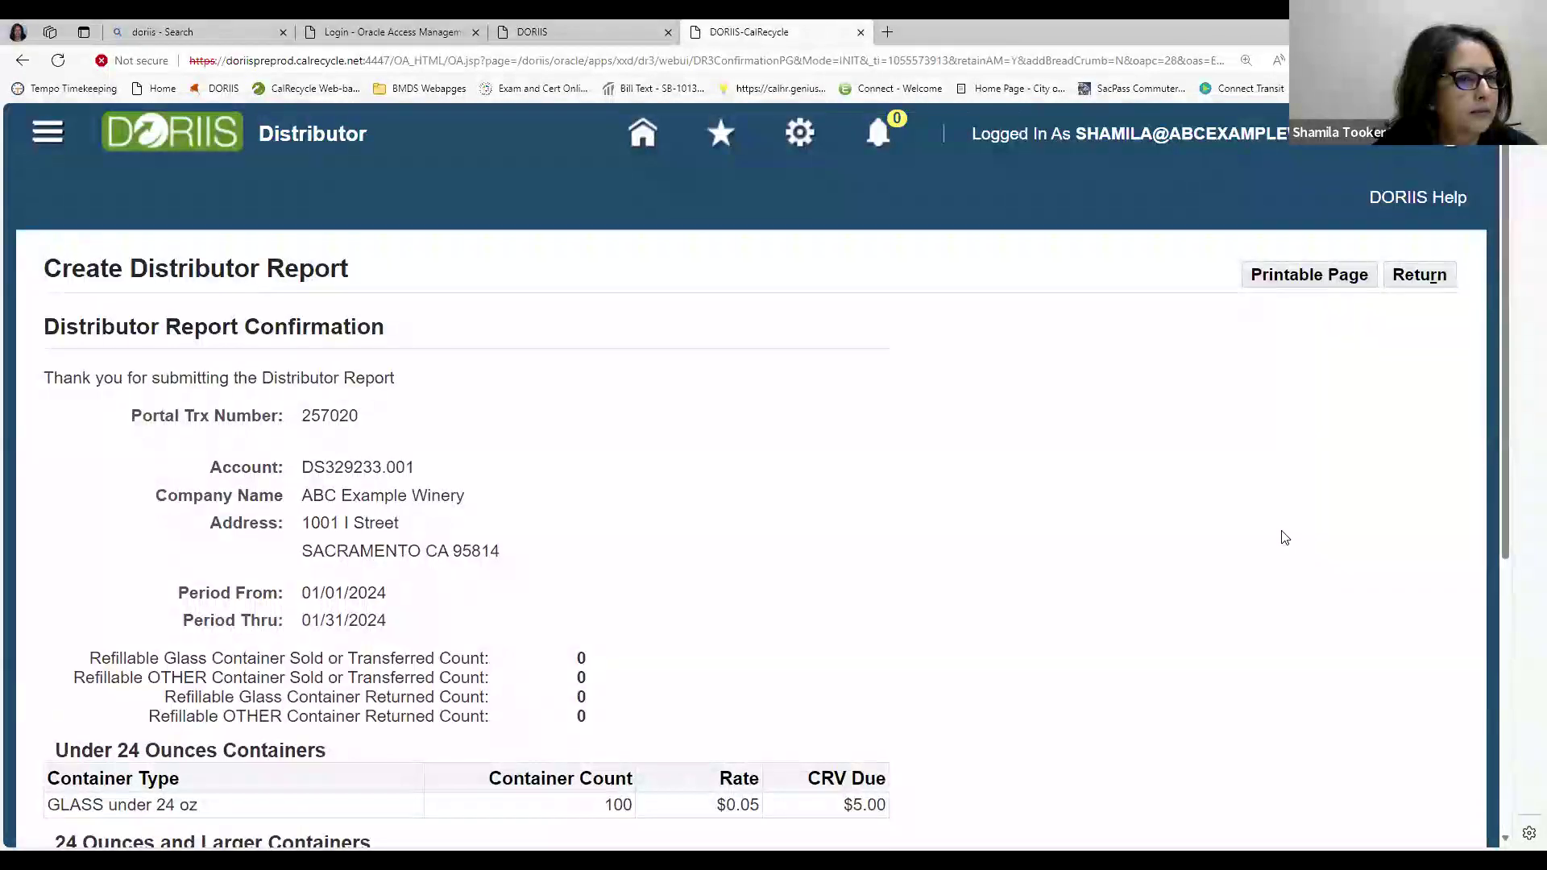
left_click(1270, 278)
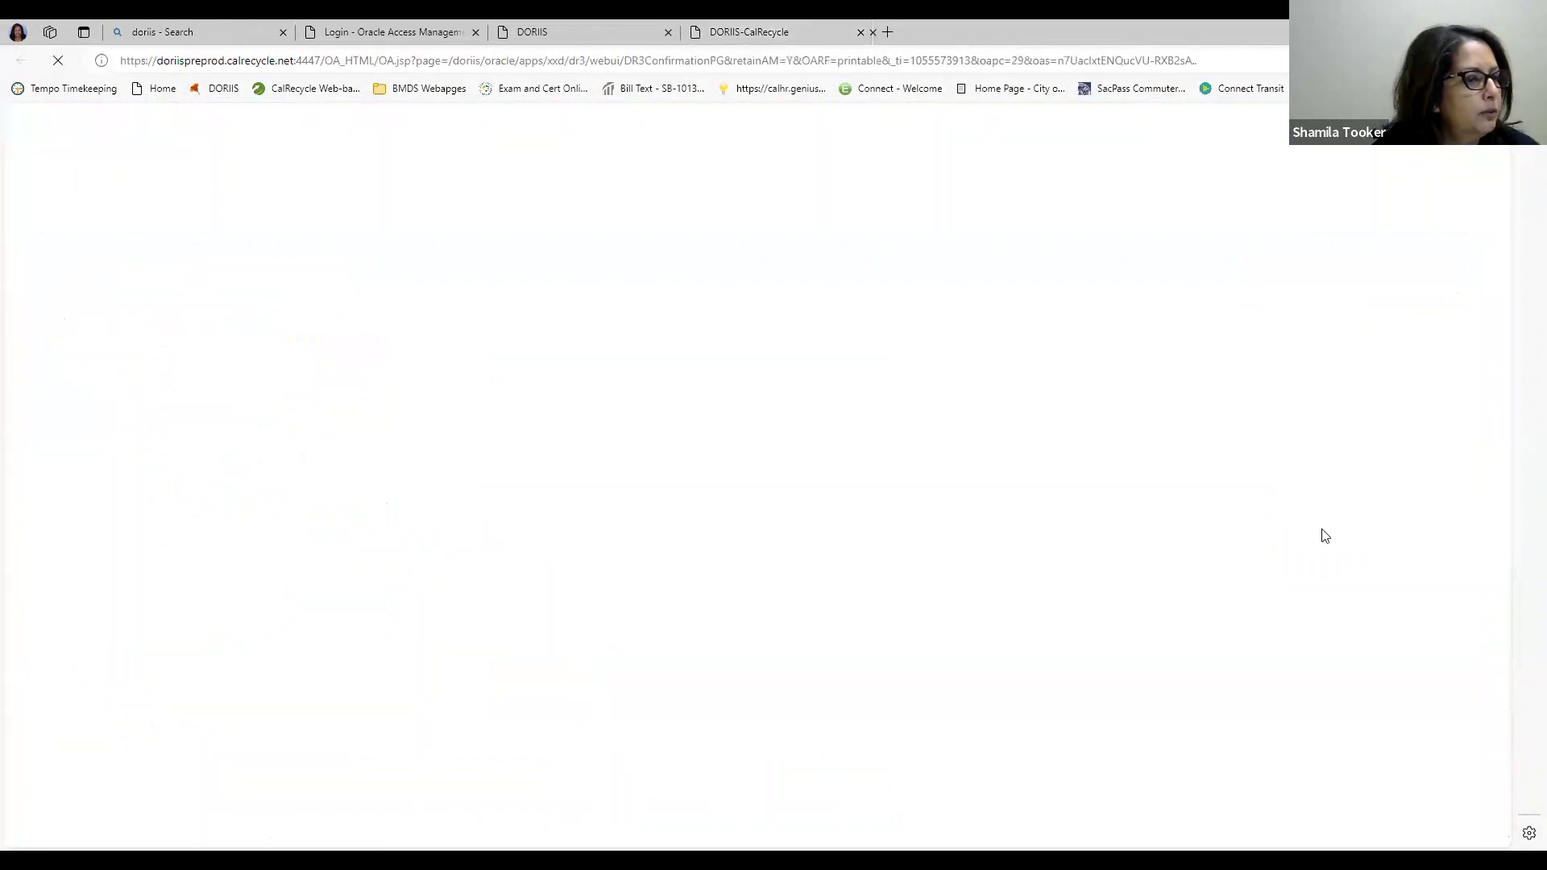
scroll(1318, 528, "down", 5)
scroll(1312, 523, "up", 2)
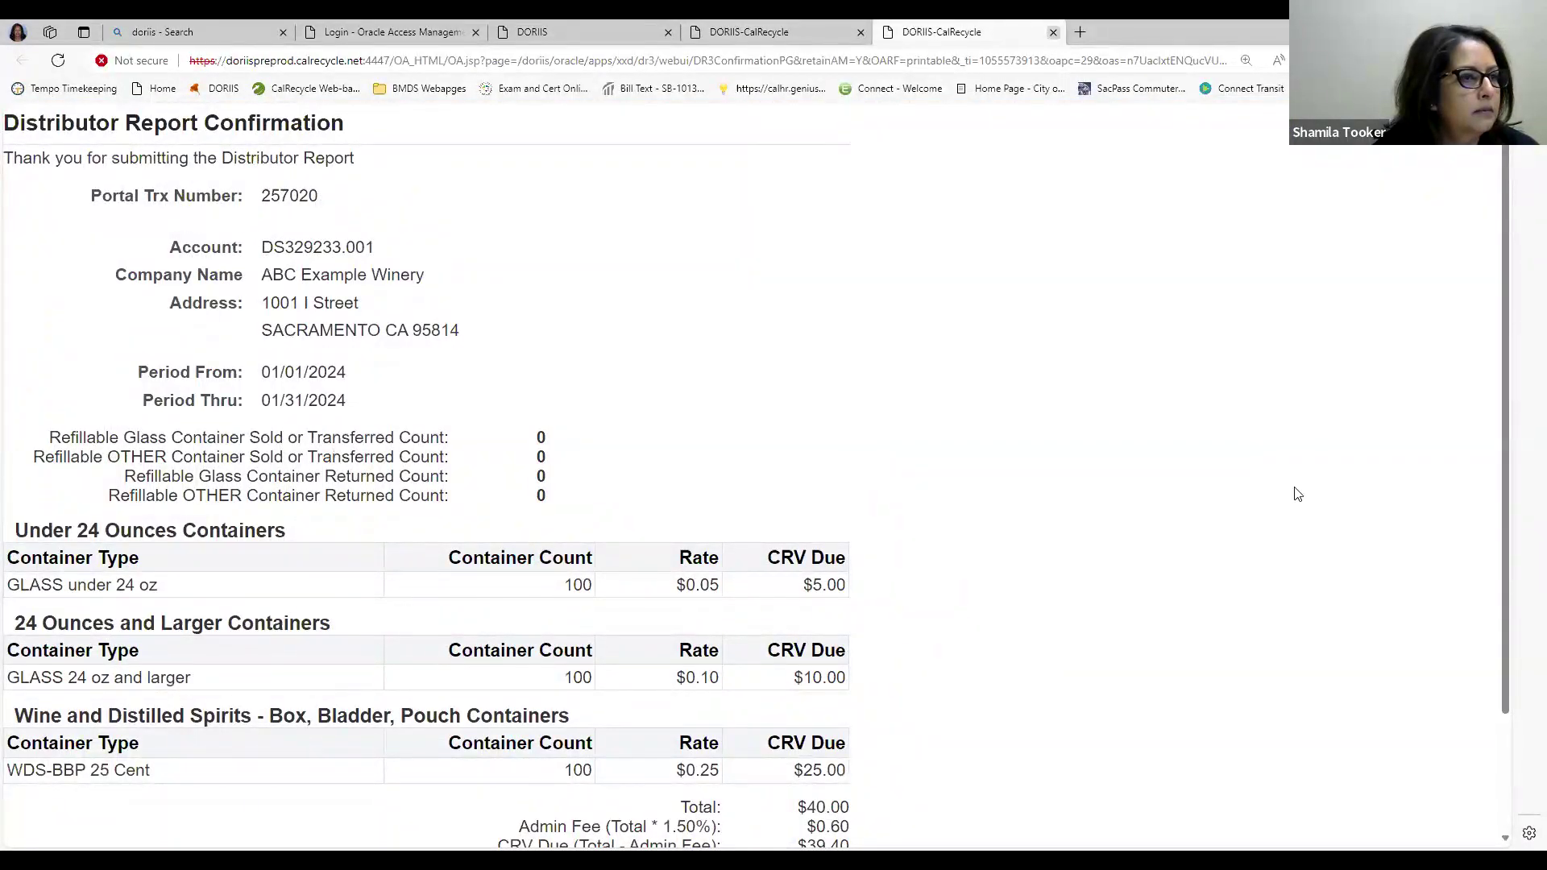
key("ctrl+w")
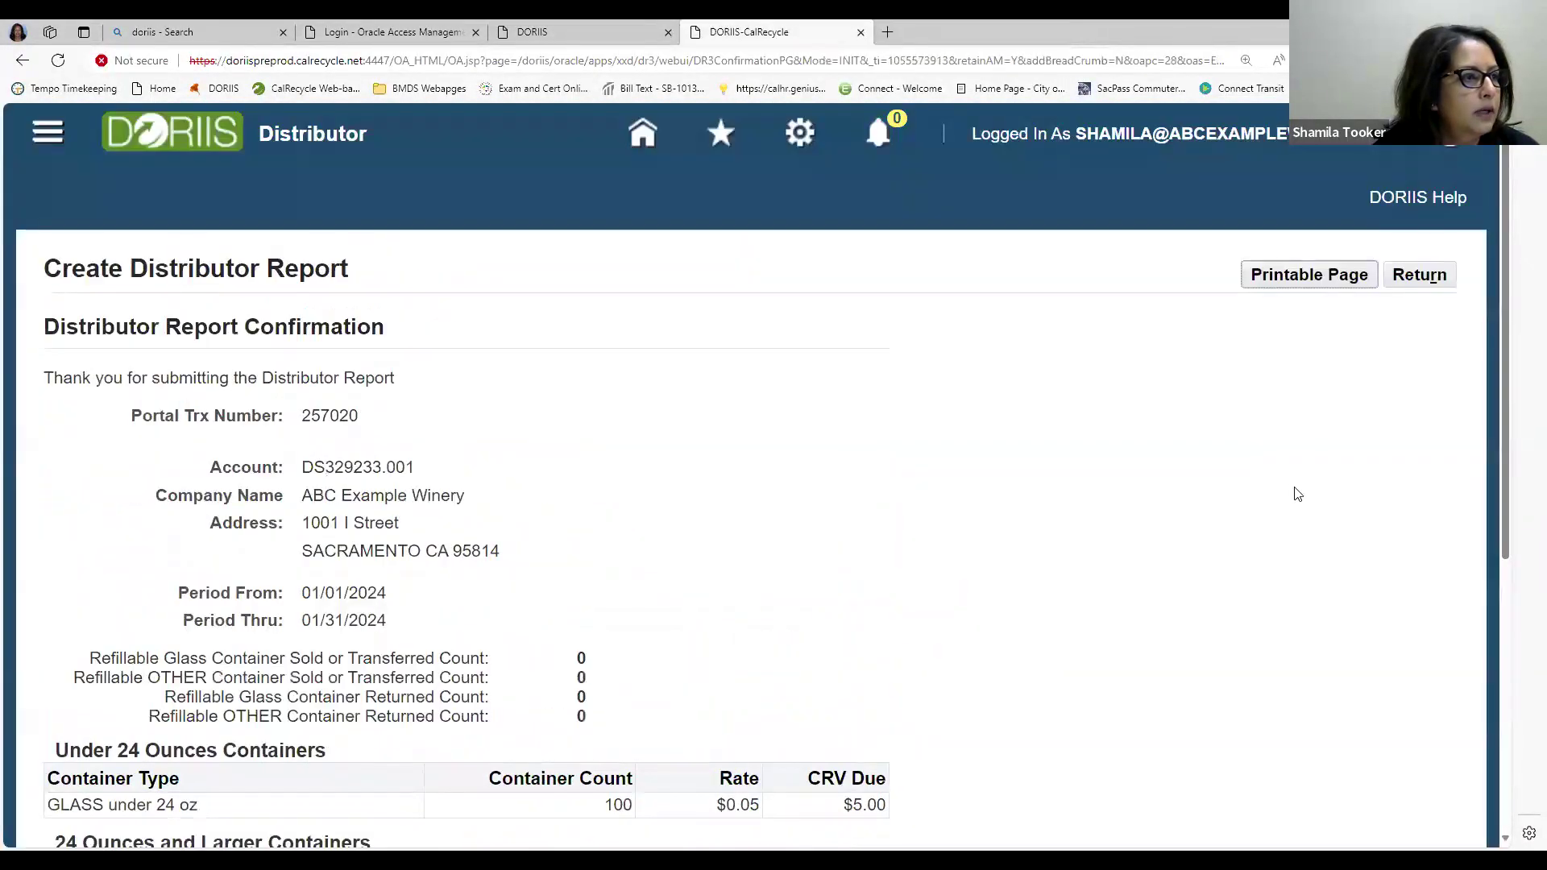
left_click(642, 139)
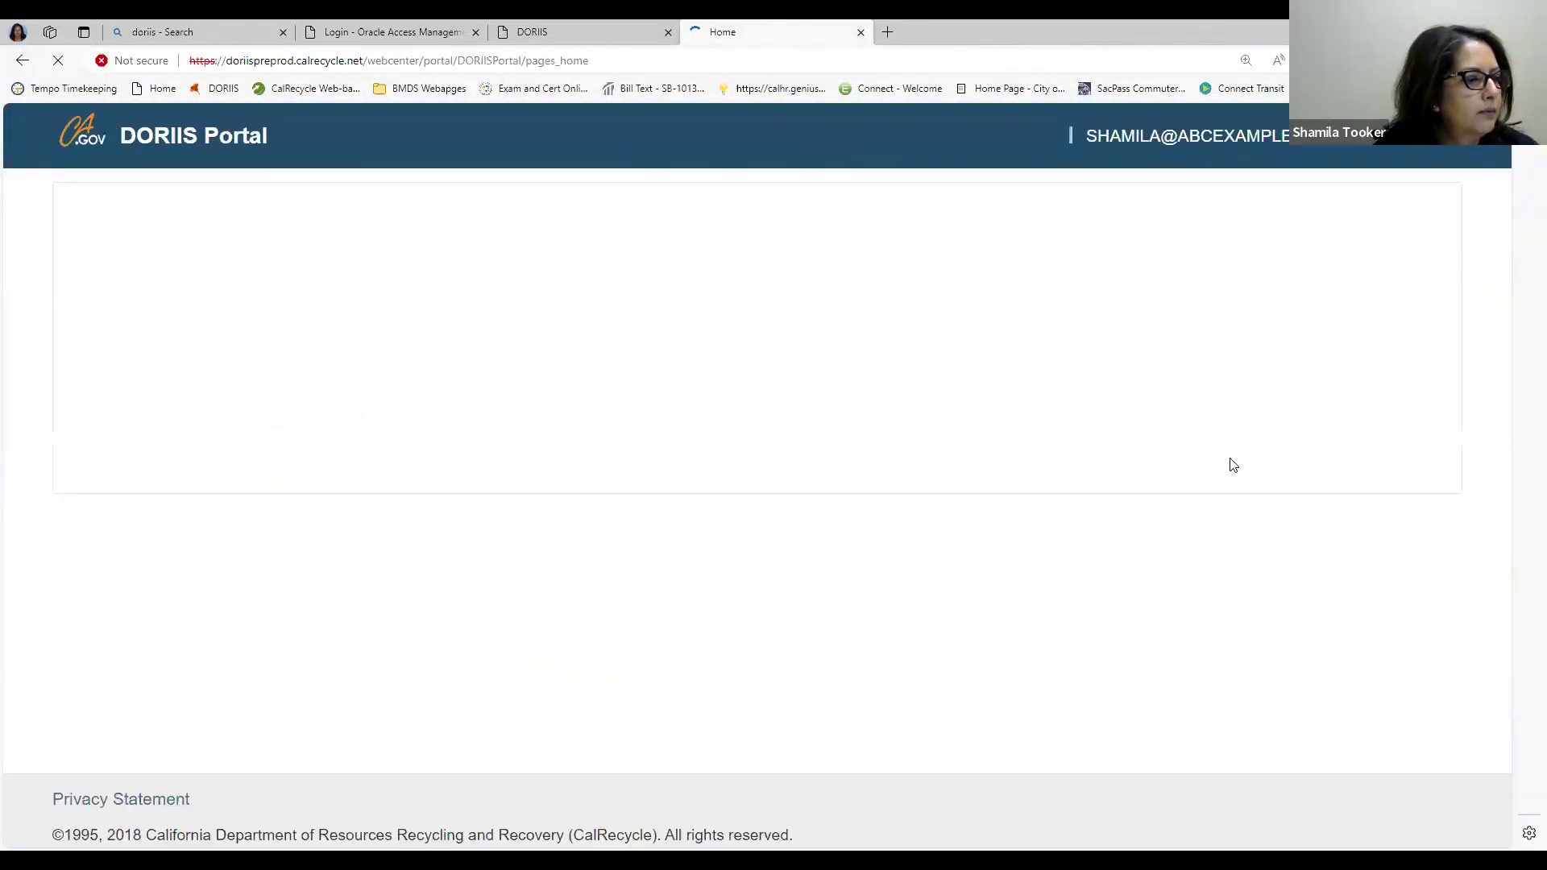
scroll(1231, 466, "down", 3)
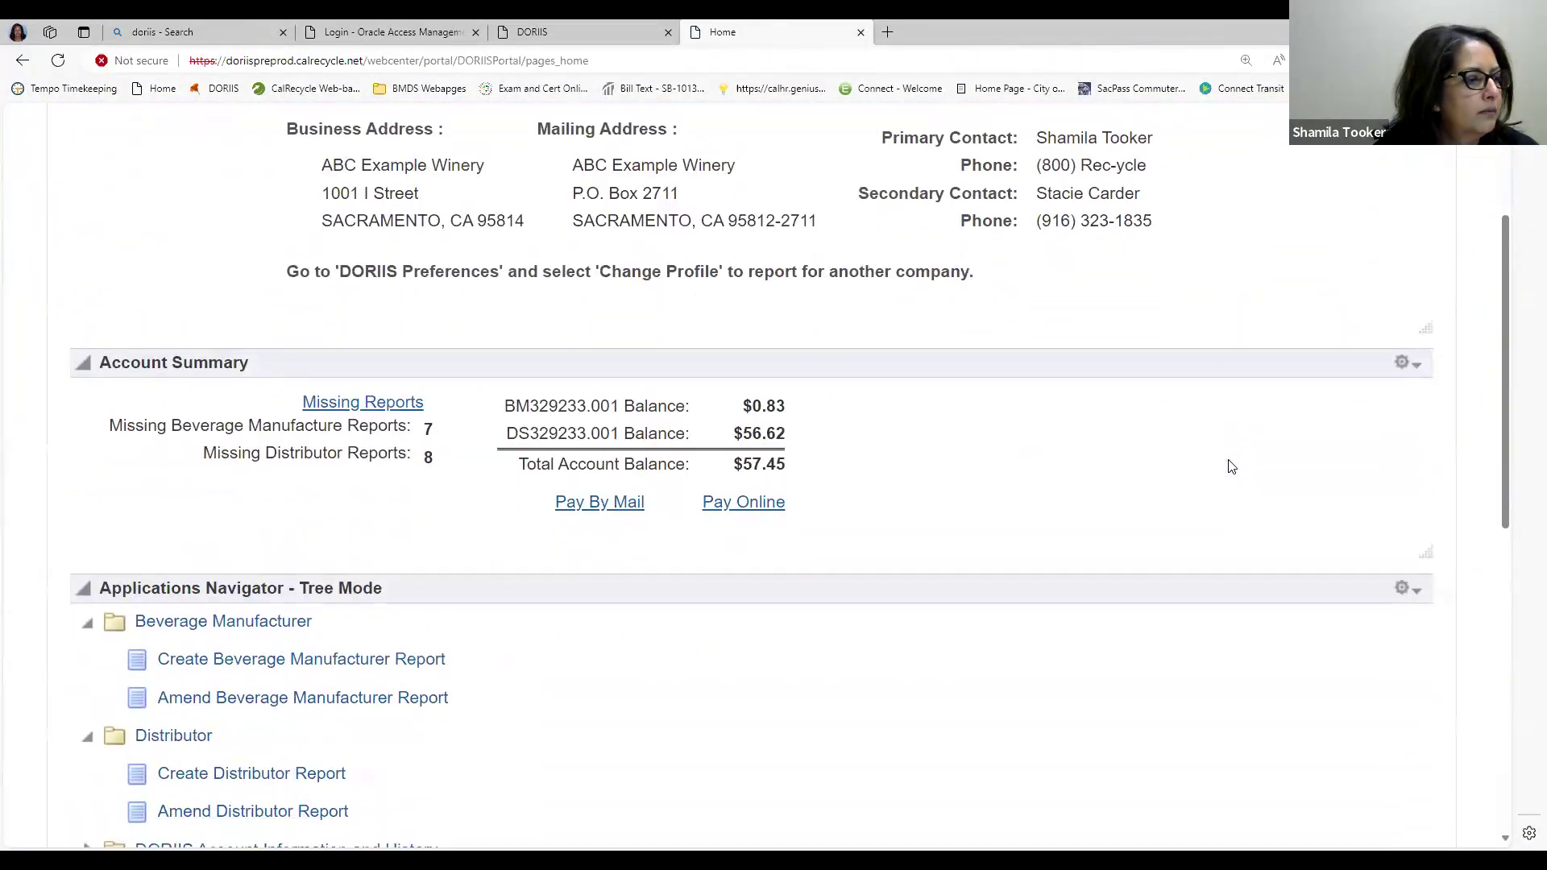
scroll(1231, 463, "down", 2)
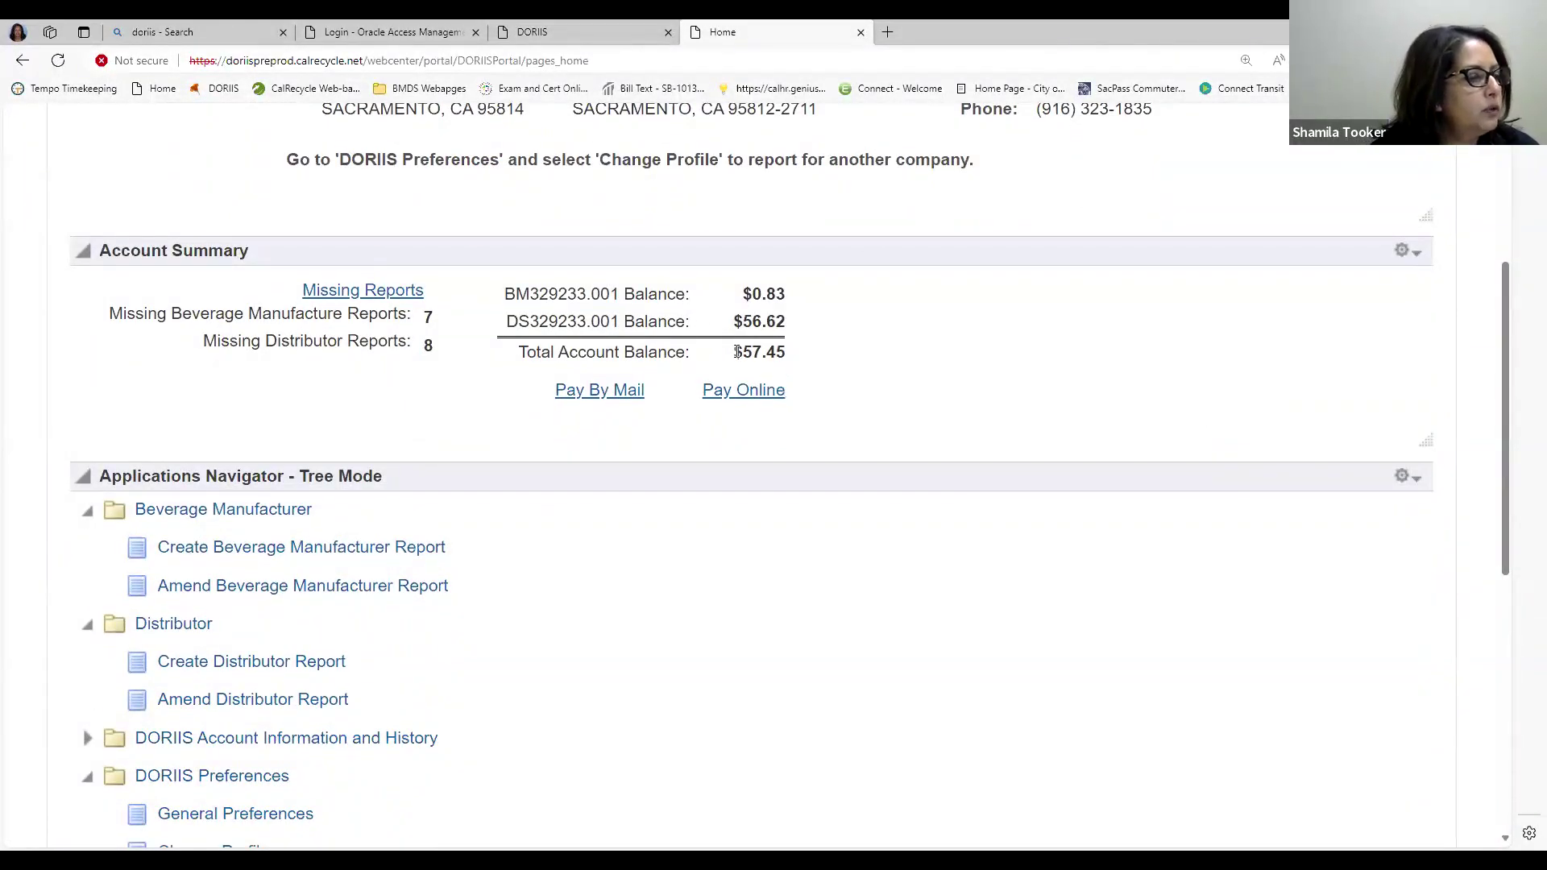
scroll(1032, 428, "up", 1)
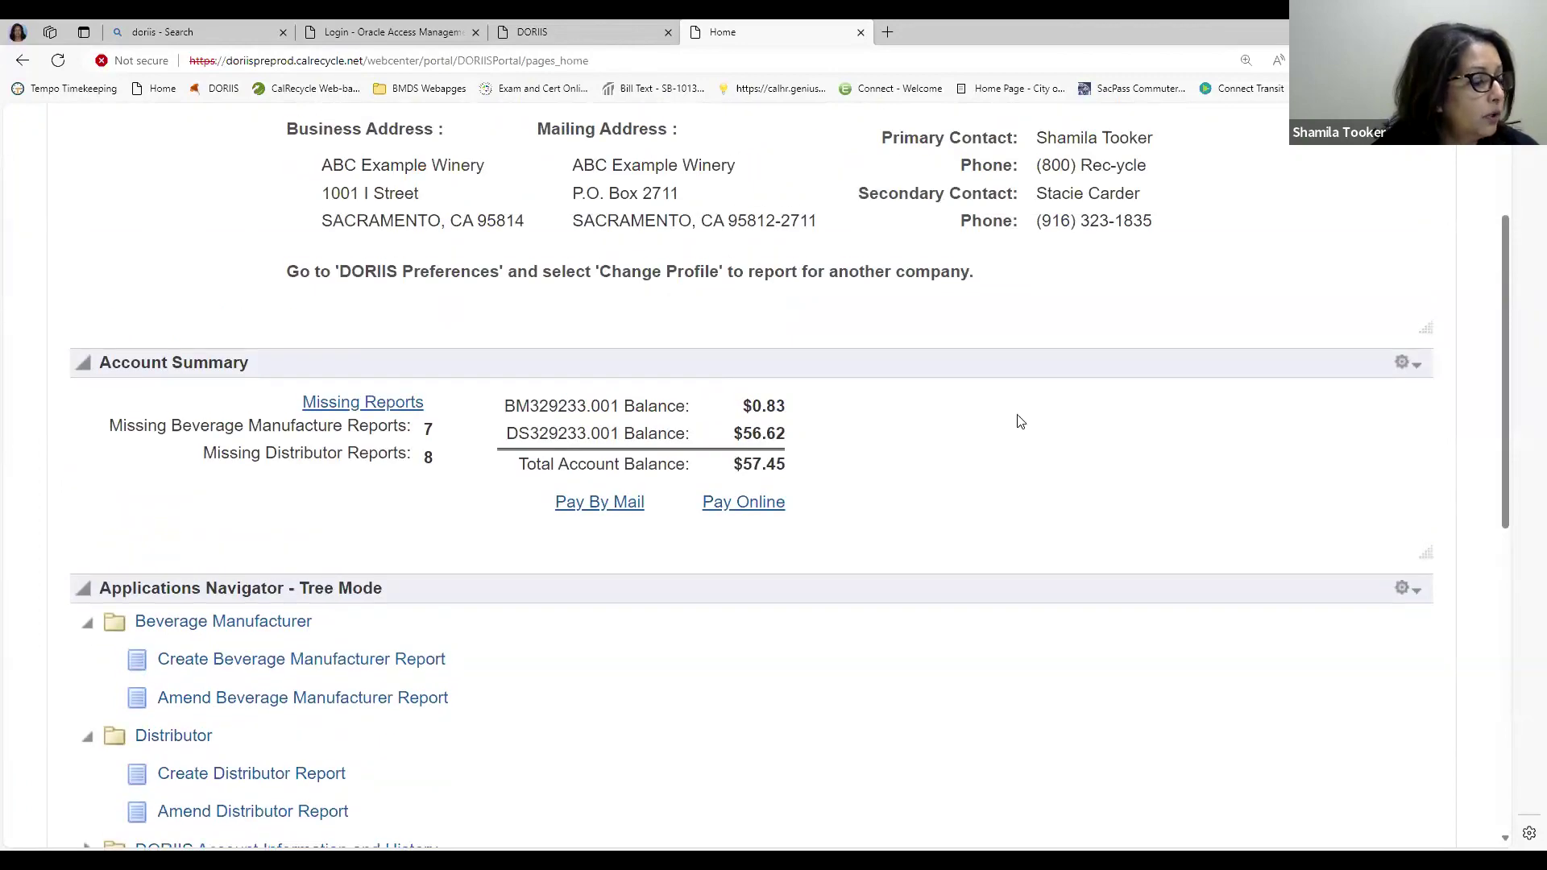
scroll(1019, 421, "up", 1)
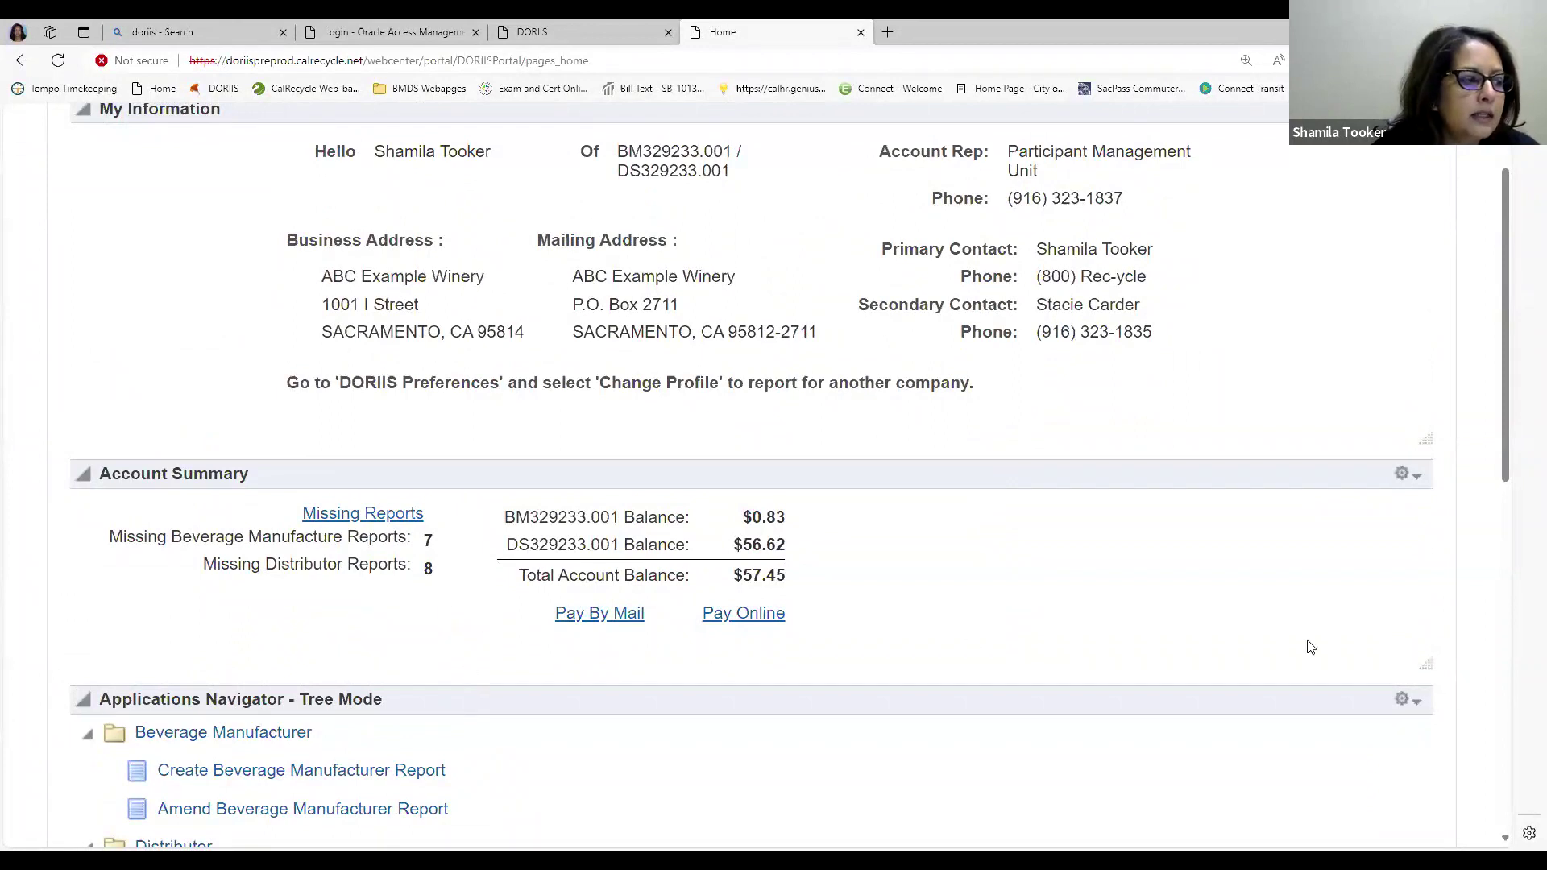
scroll(1213, 668, "down", 1)
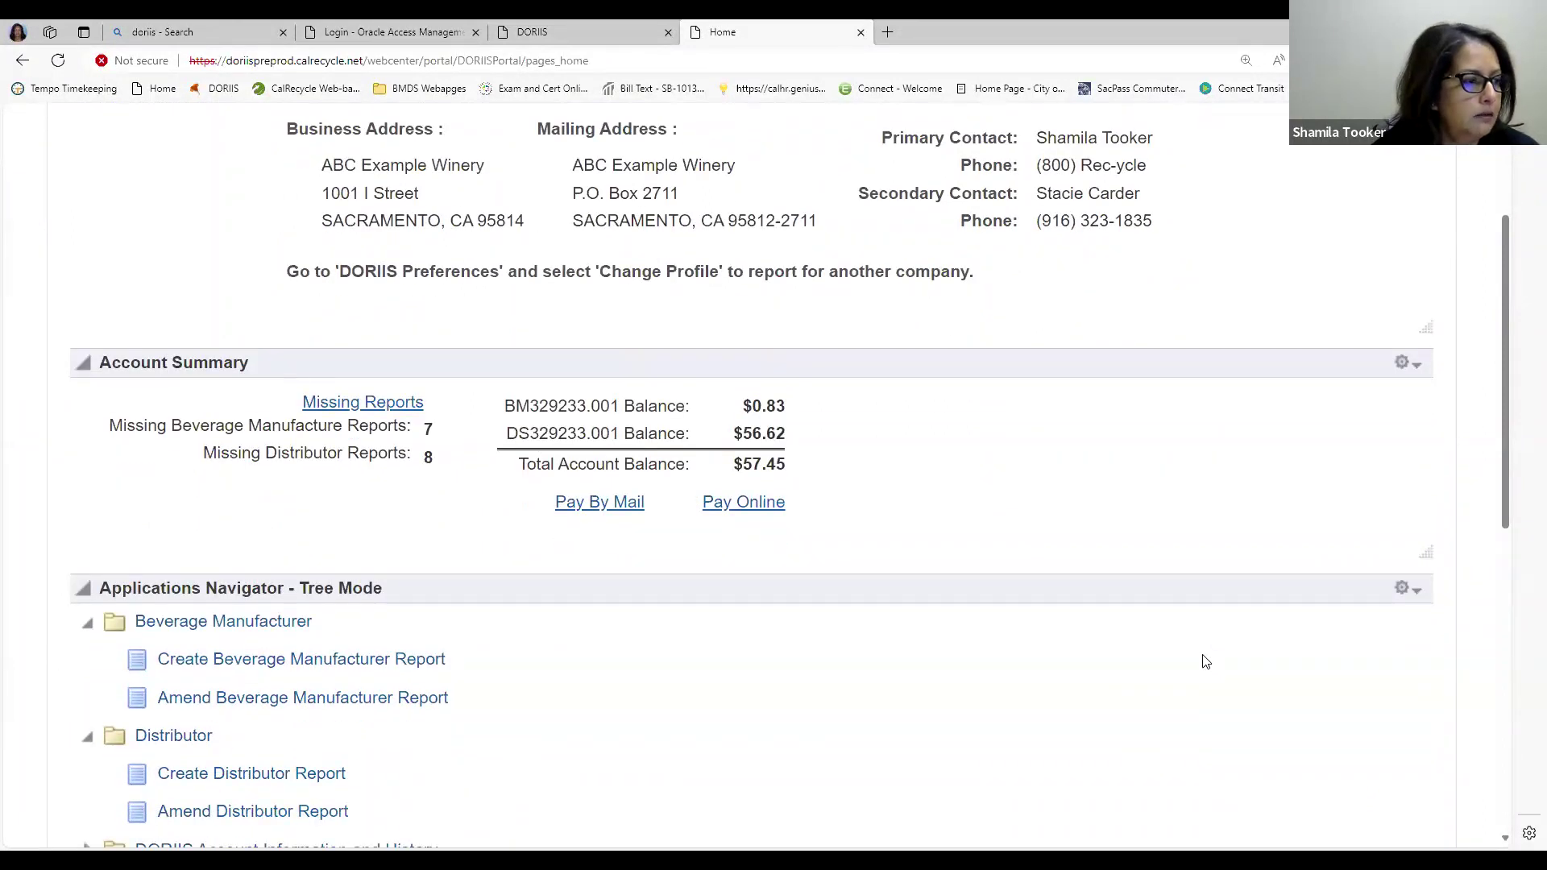
scroll(1205, 661, "down", 1)
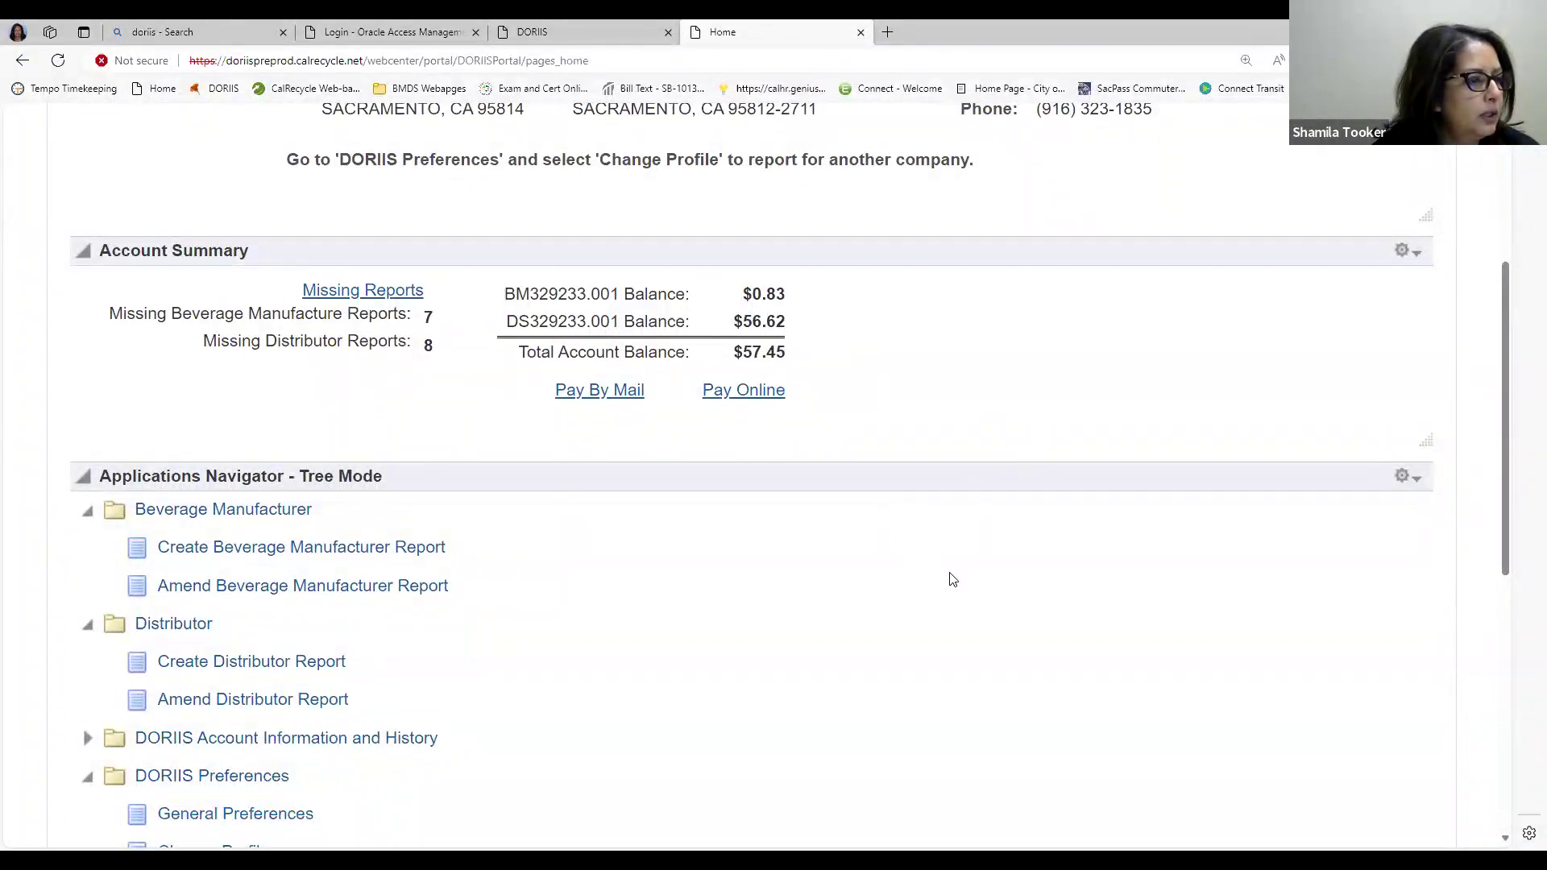
scroll(952, 580, "down", 1)
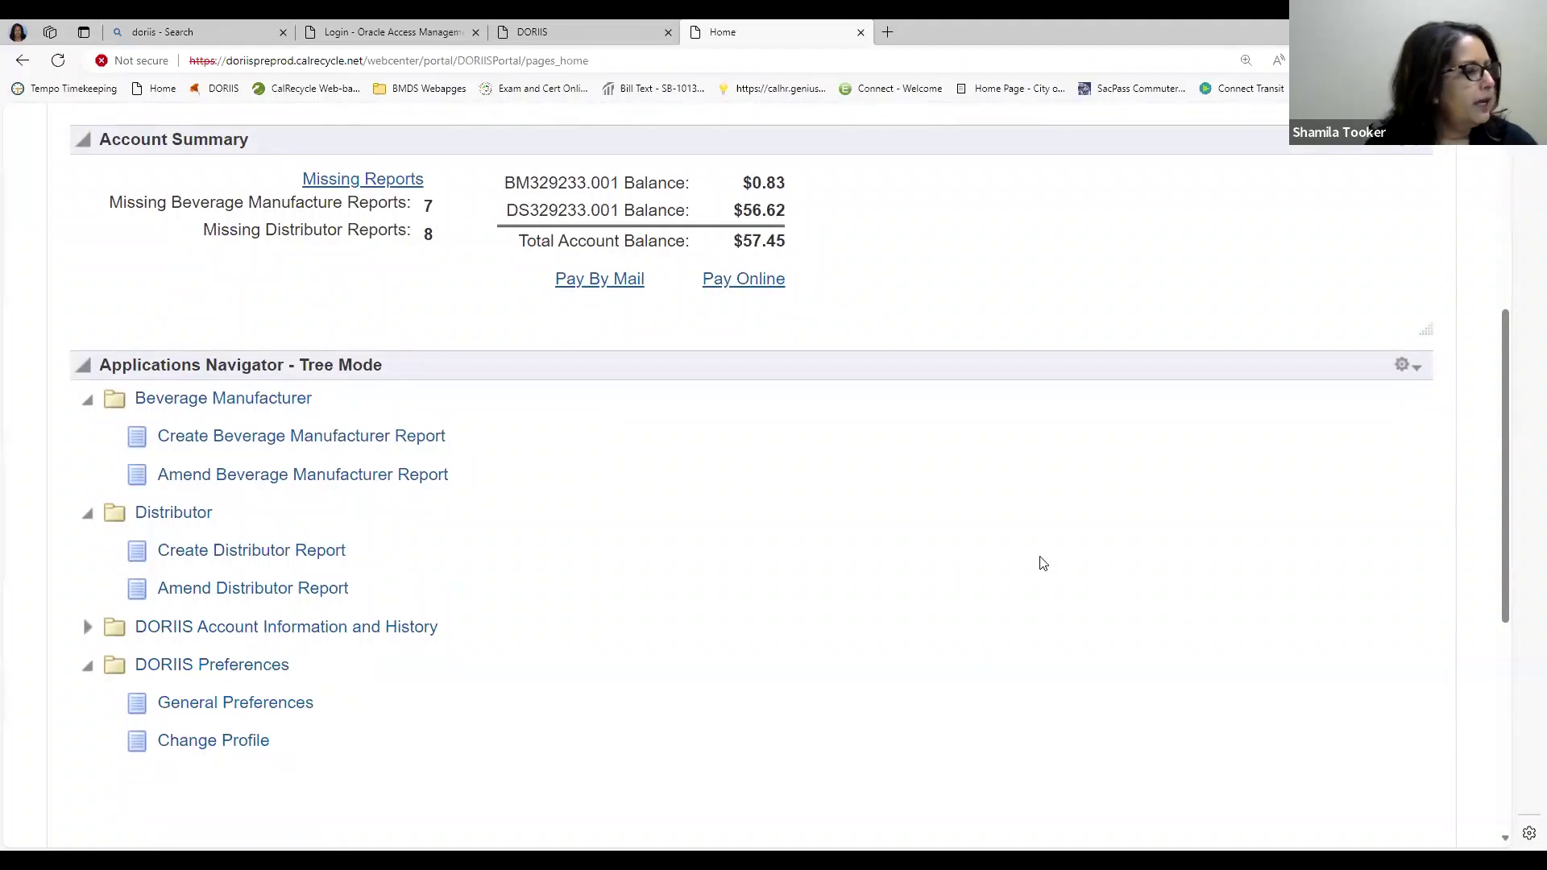
Open Beverage Manufacturer report 228952 for amendment, showing 100 GLASS containers and $0.45 due
left_click(375, 478)
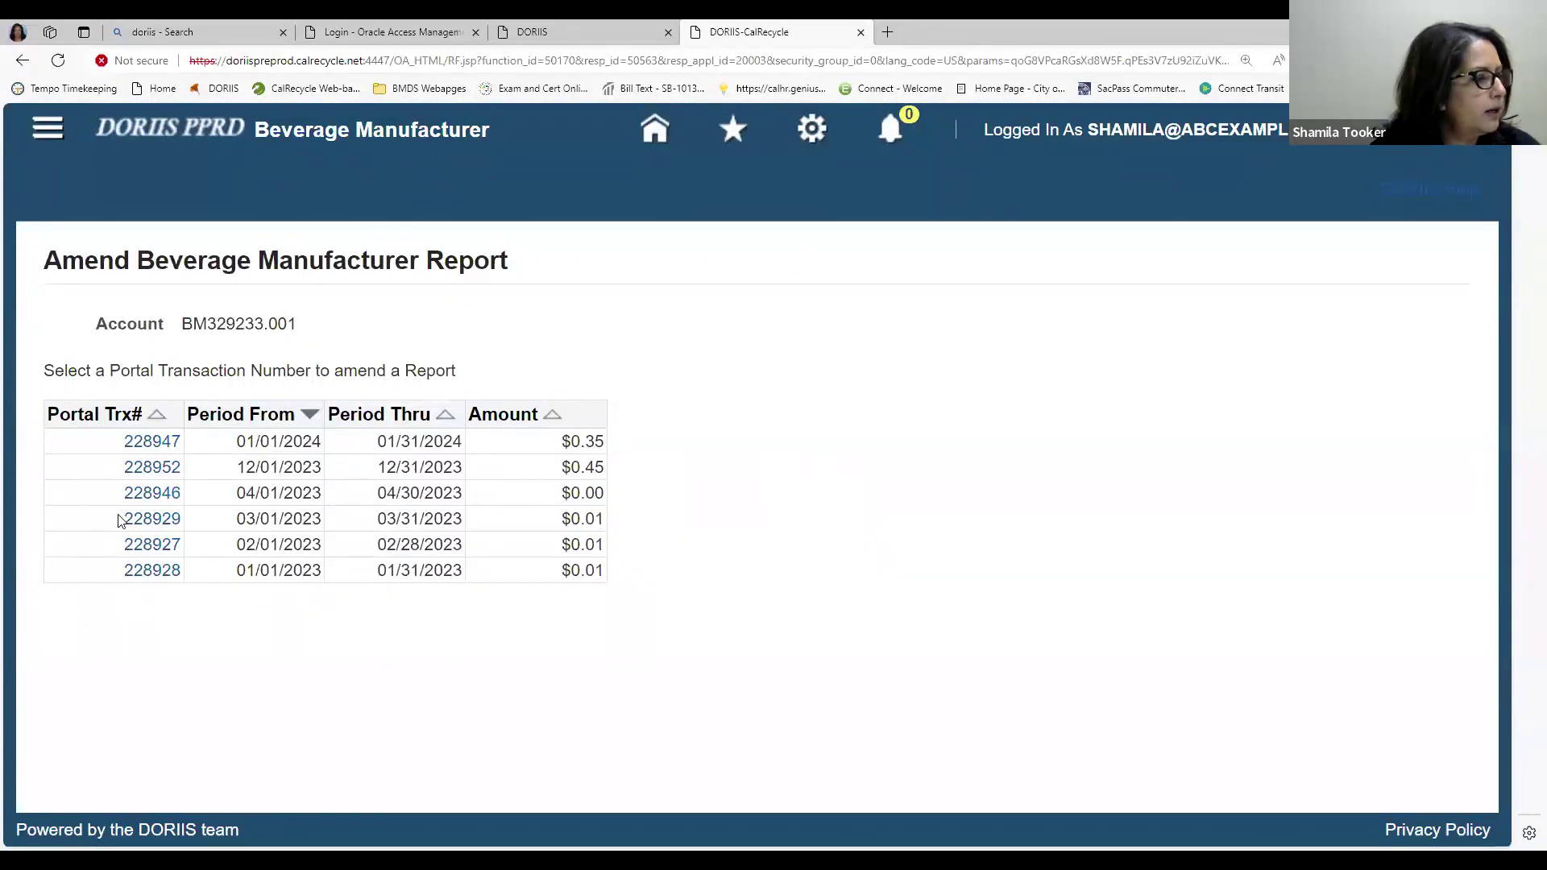
left_click(159, 477)
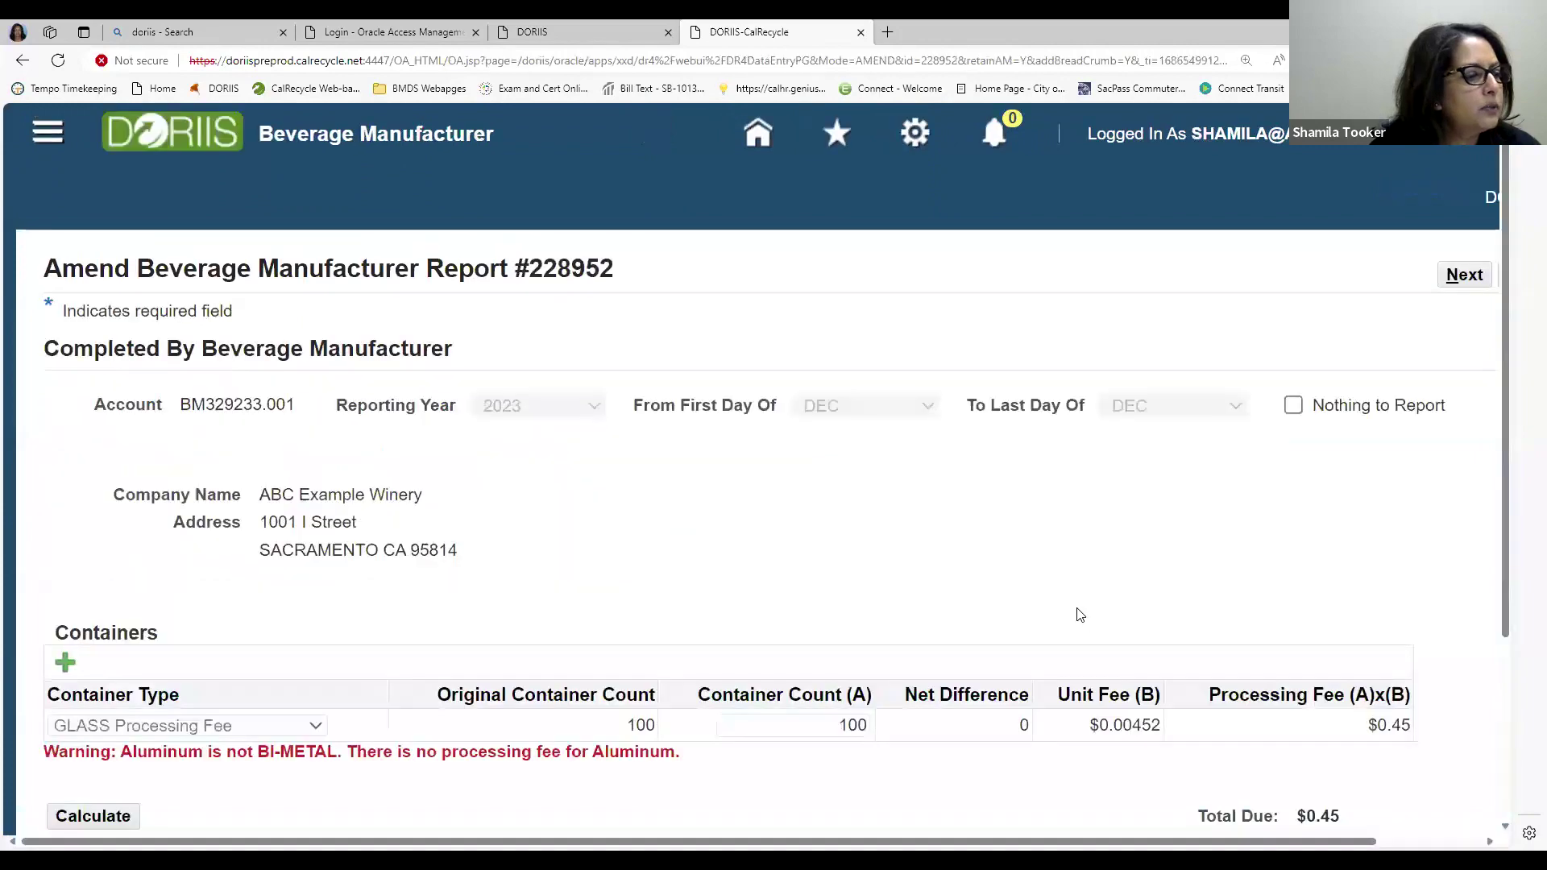
scroll(1077, 614, "down", 1)
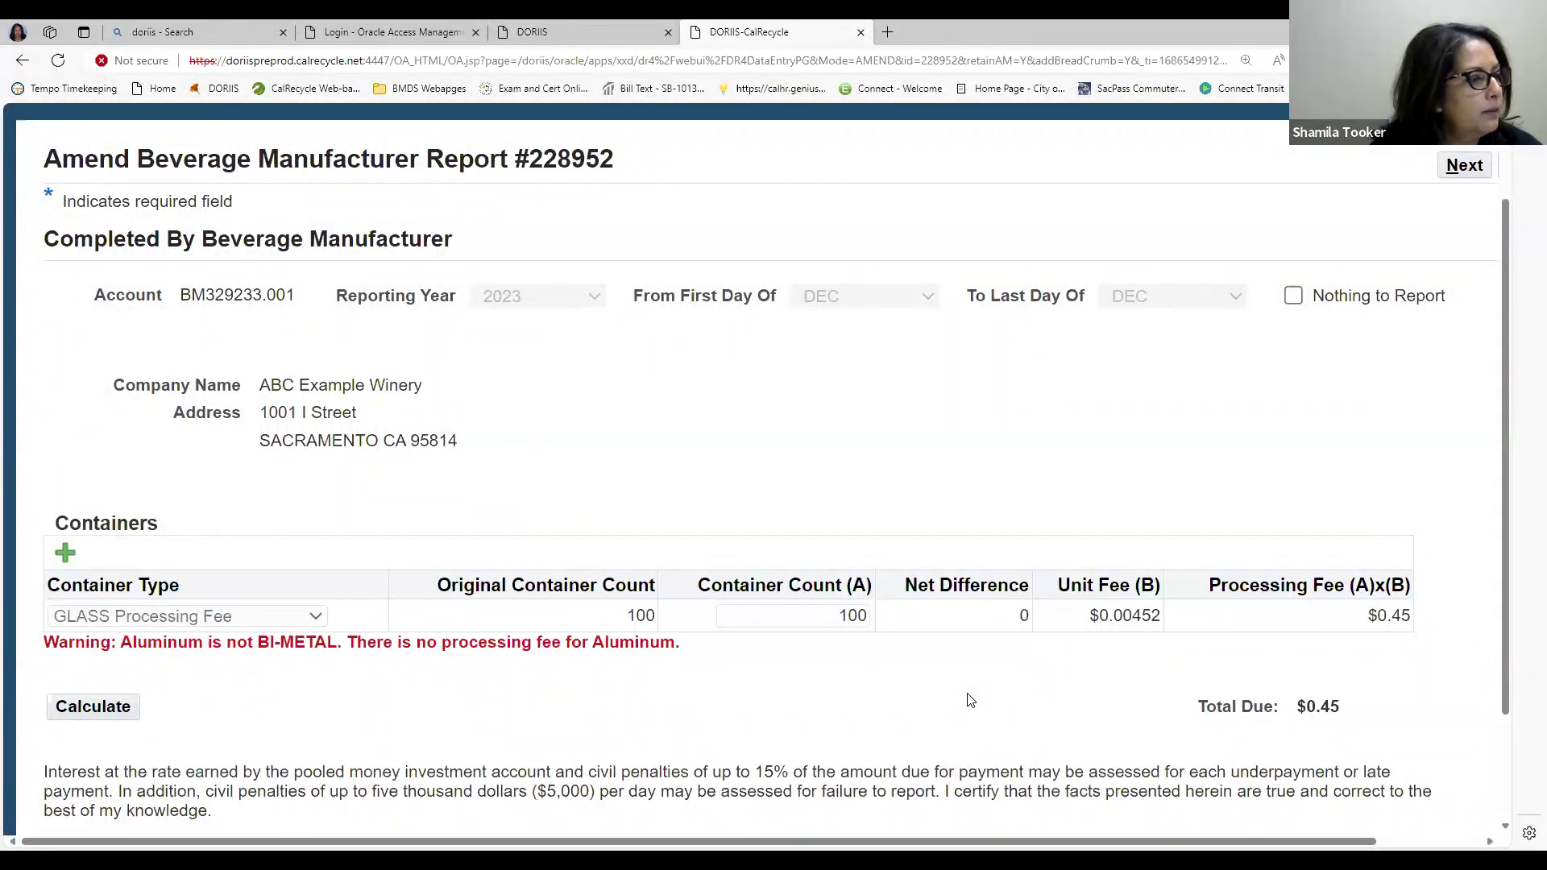
scroll(889, 571, "down", 2)
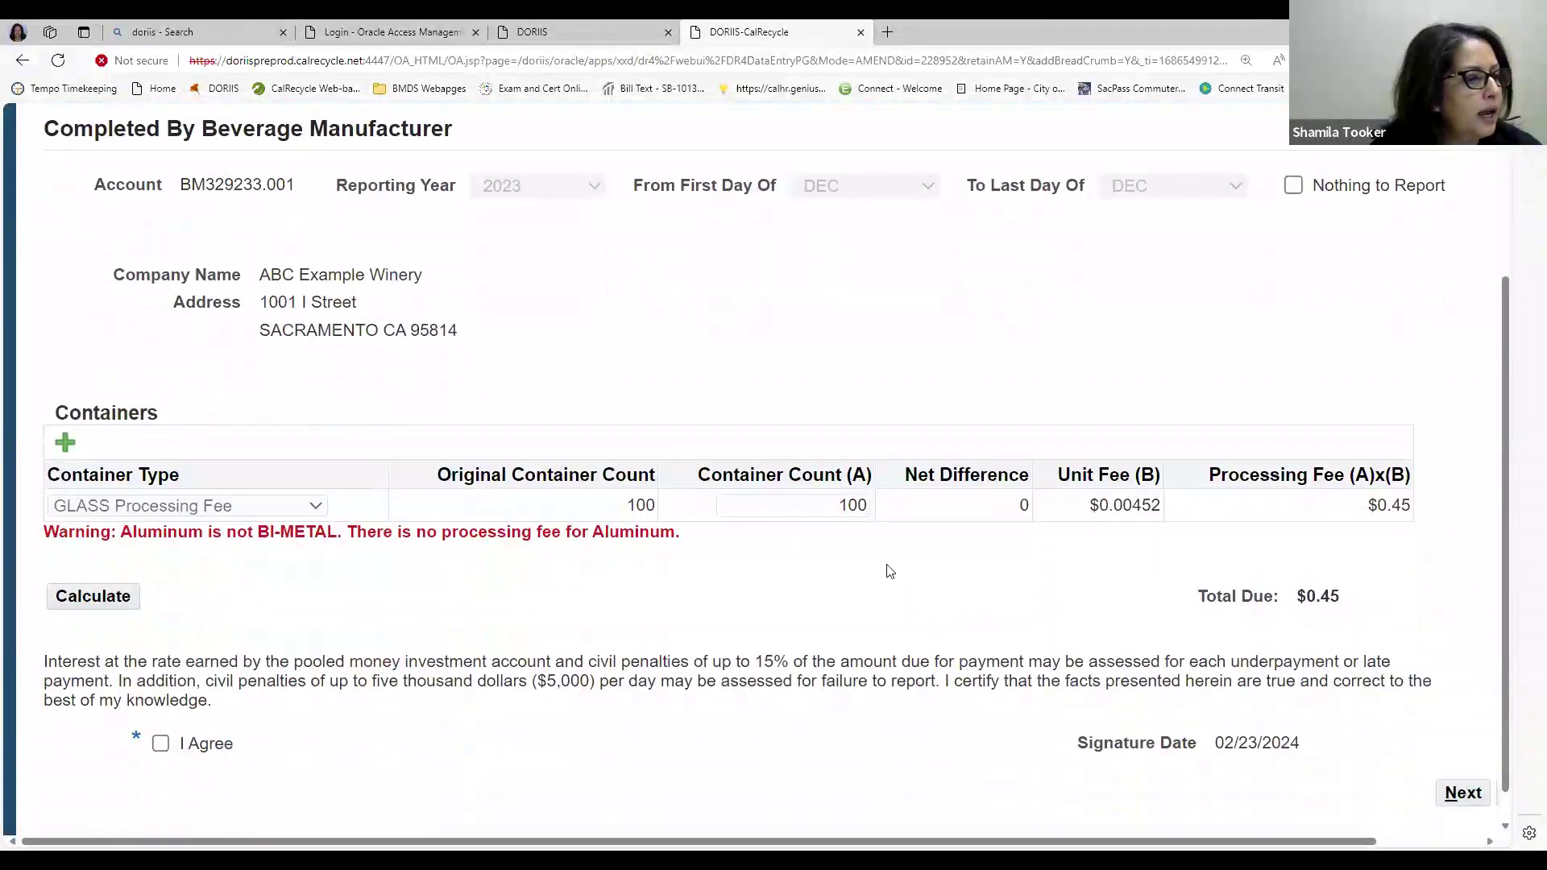
Change the GLASS container count from 100 to 50, recalculate to $0.23, and agree to certification
double_click(842, 505)
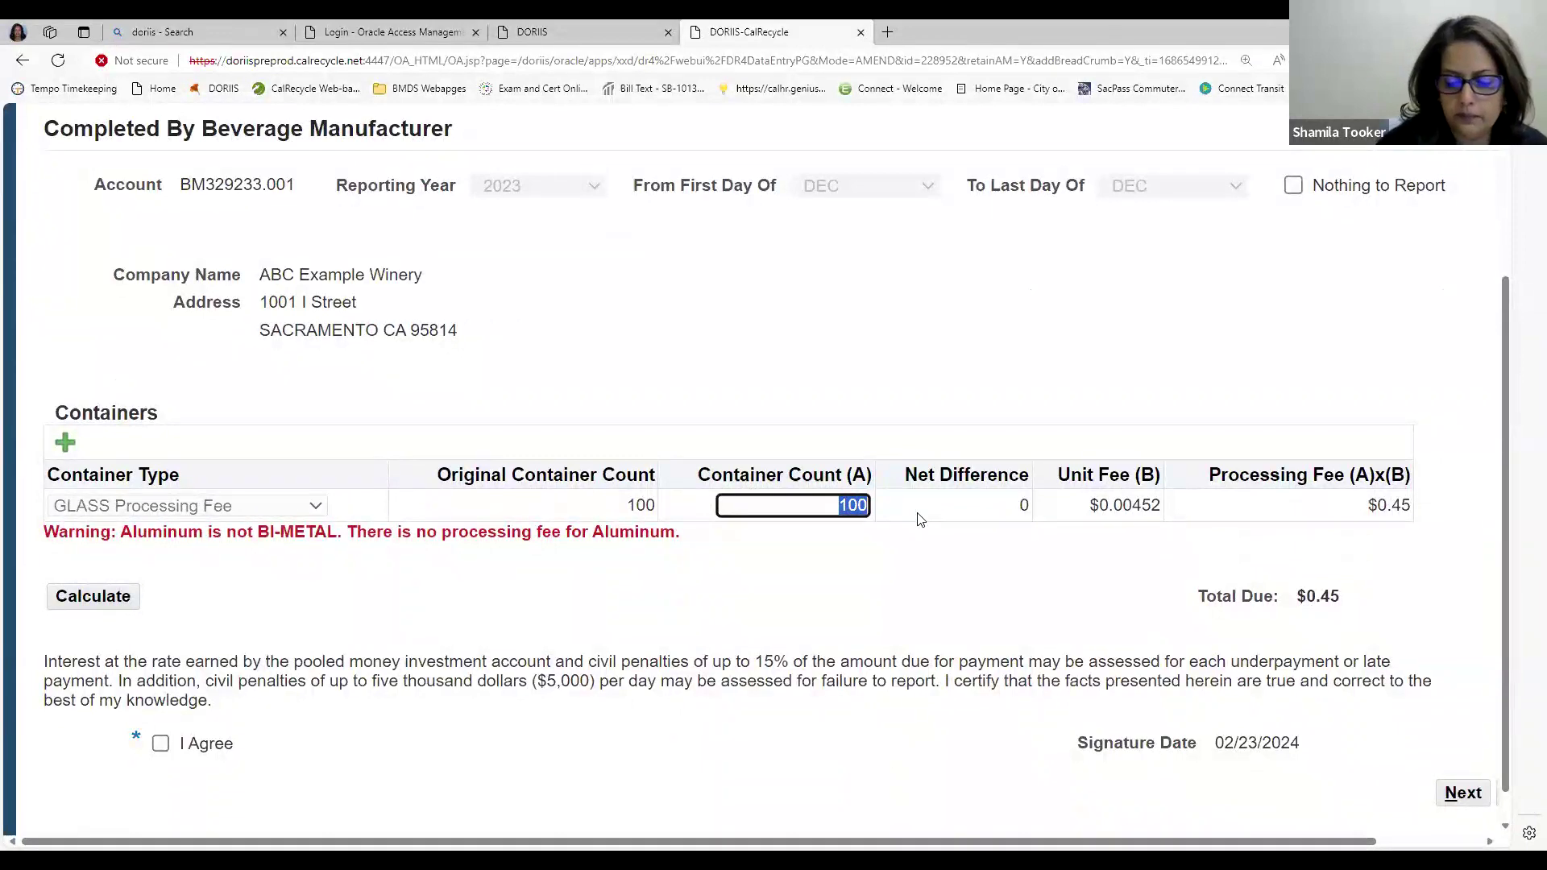
type("50")
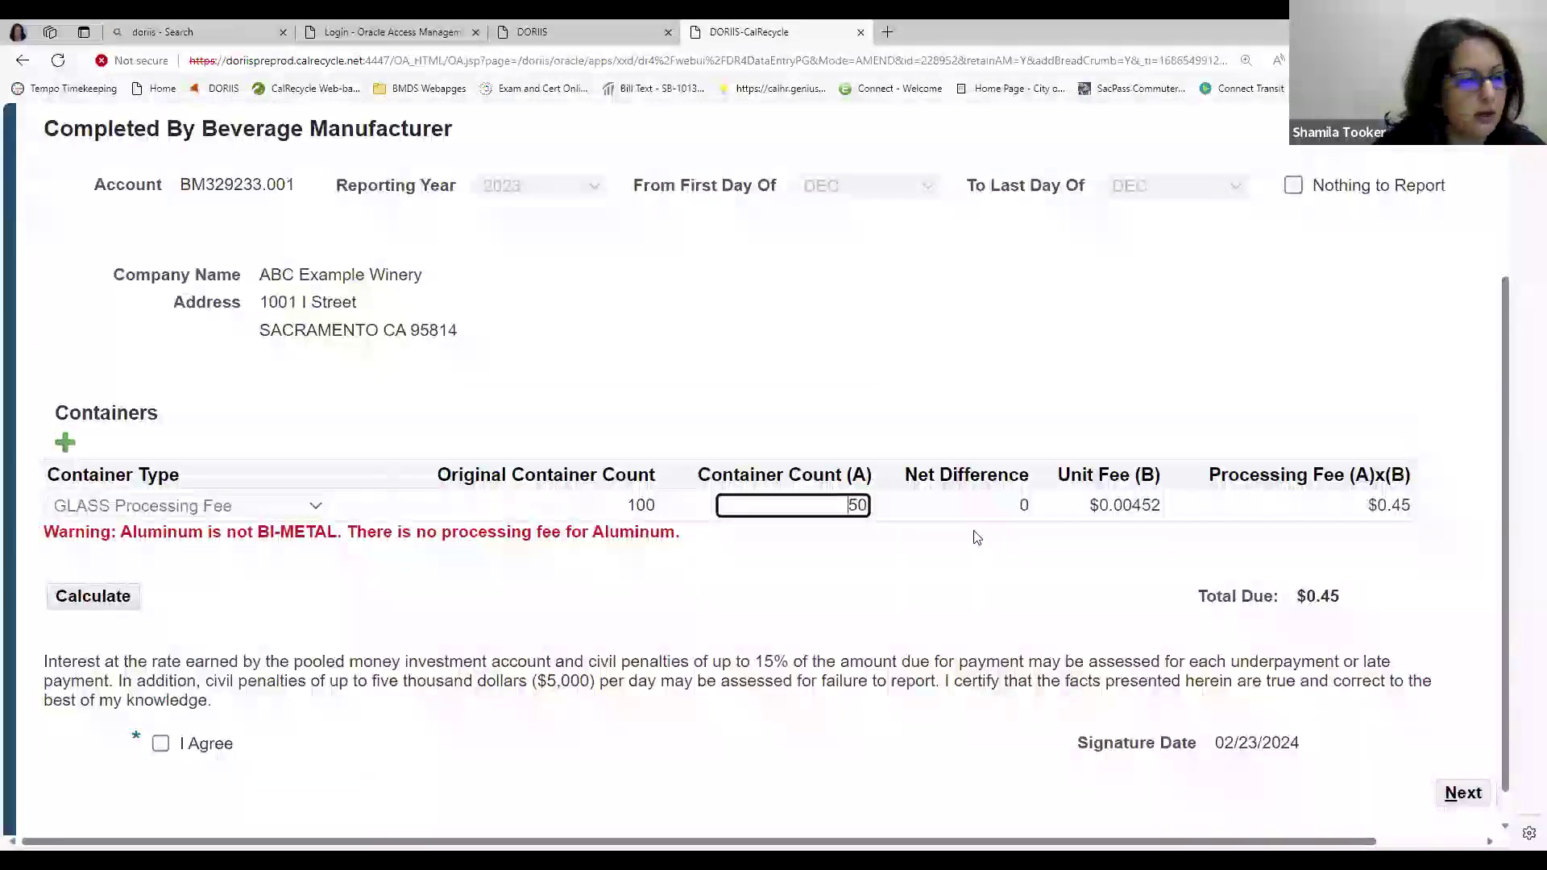
type("-")
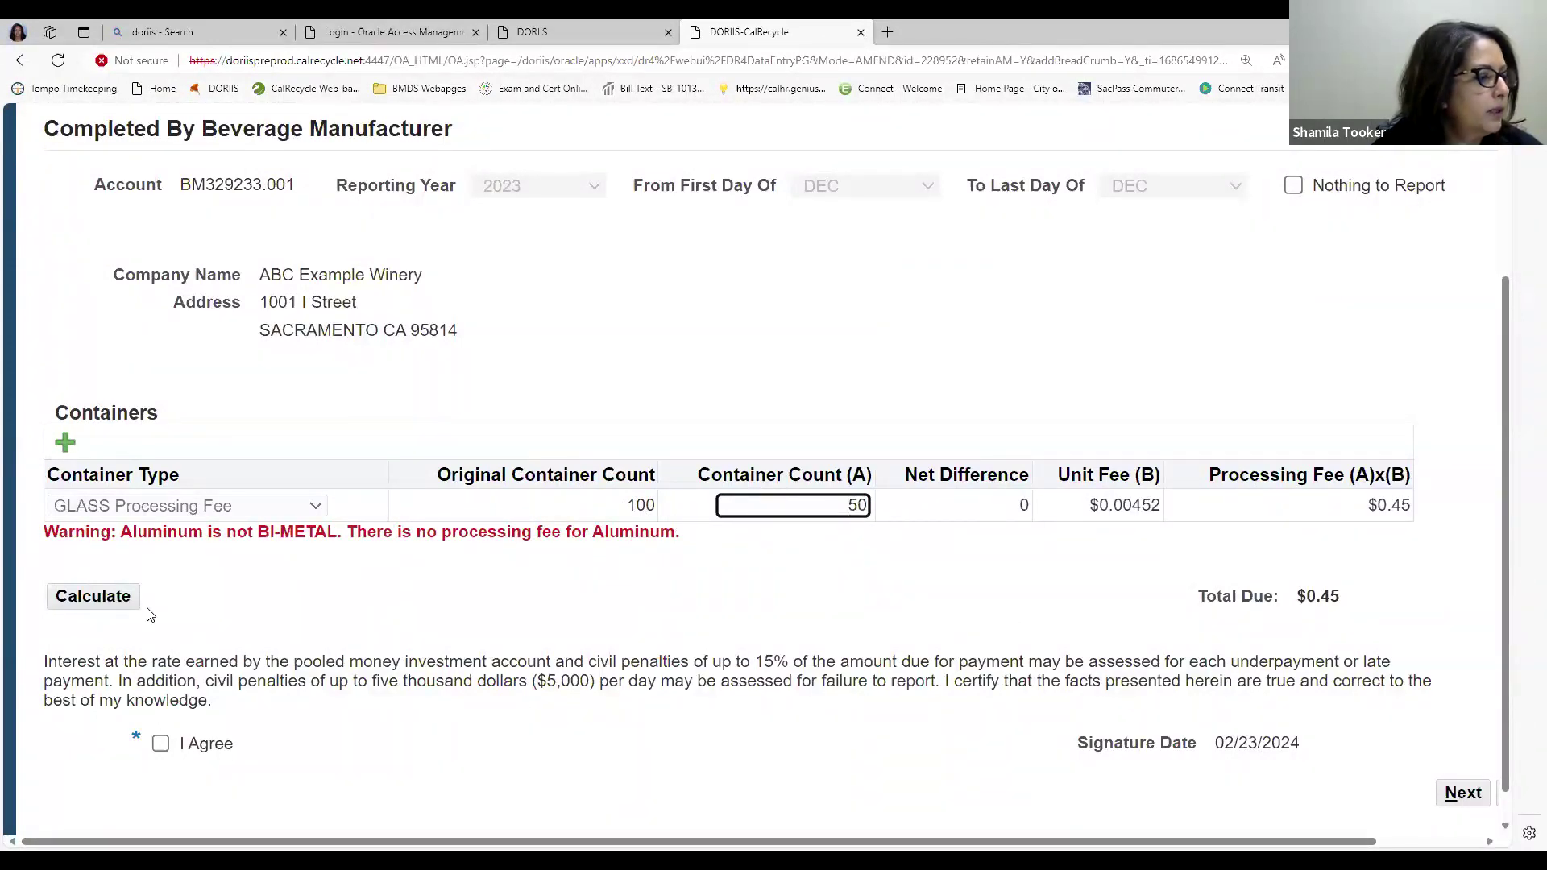
left_click(122, 596)
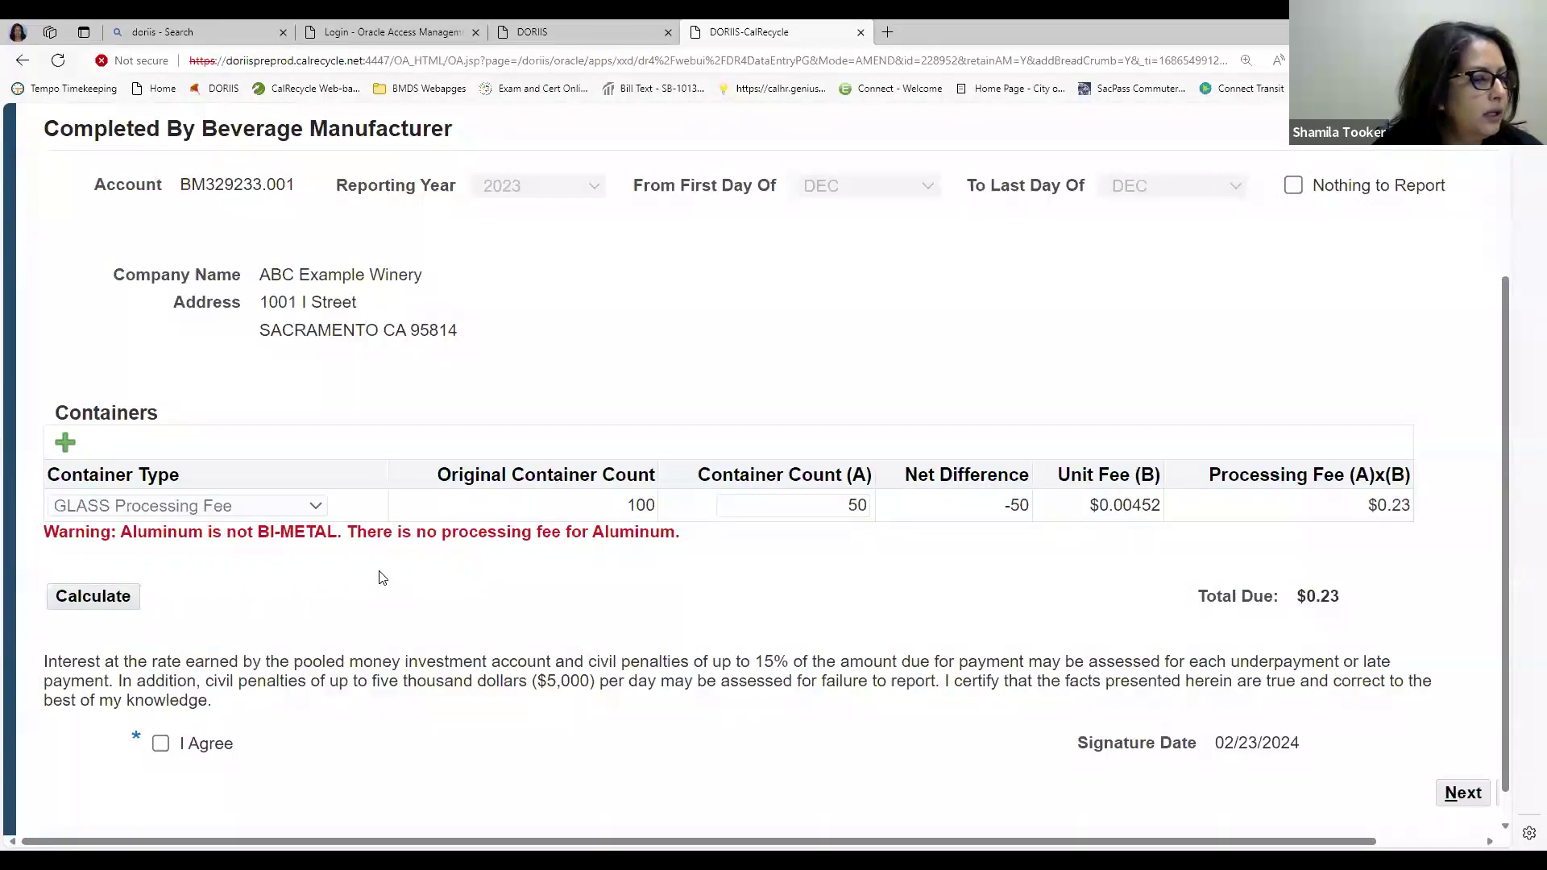
left_click(161, 745)
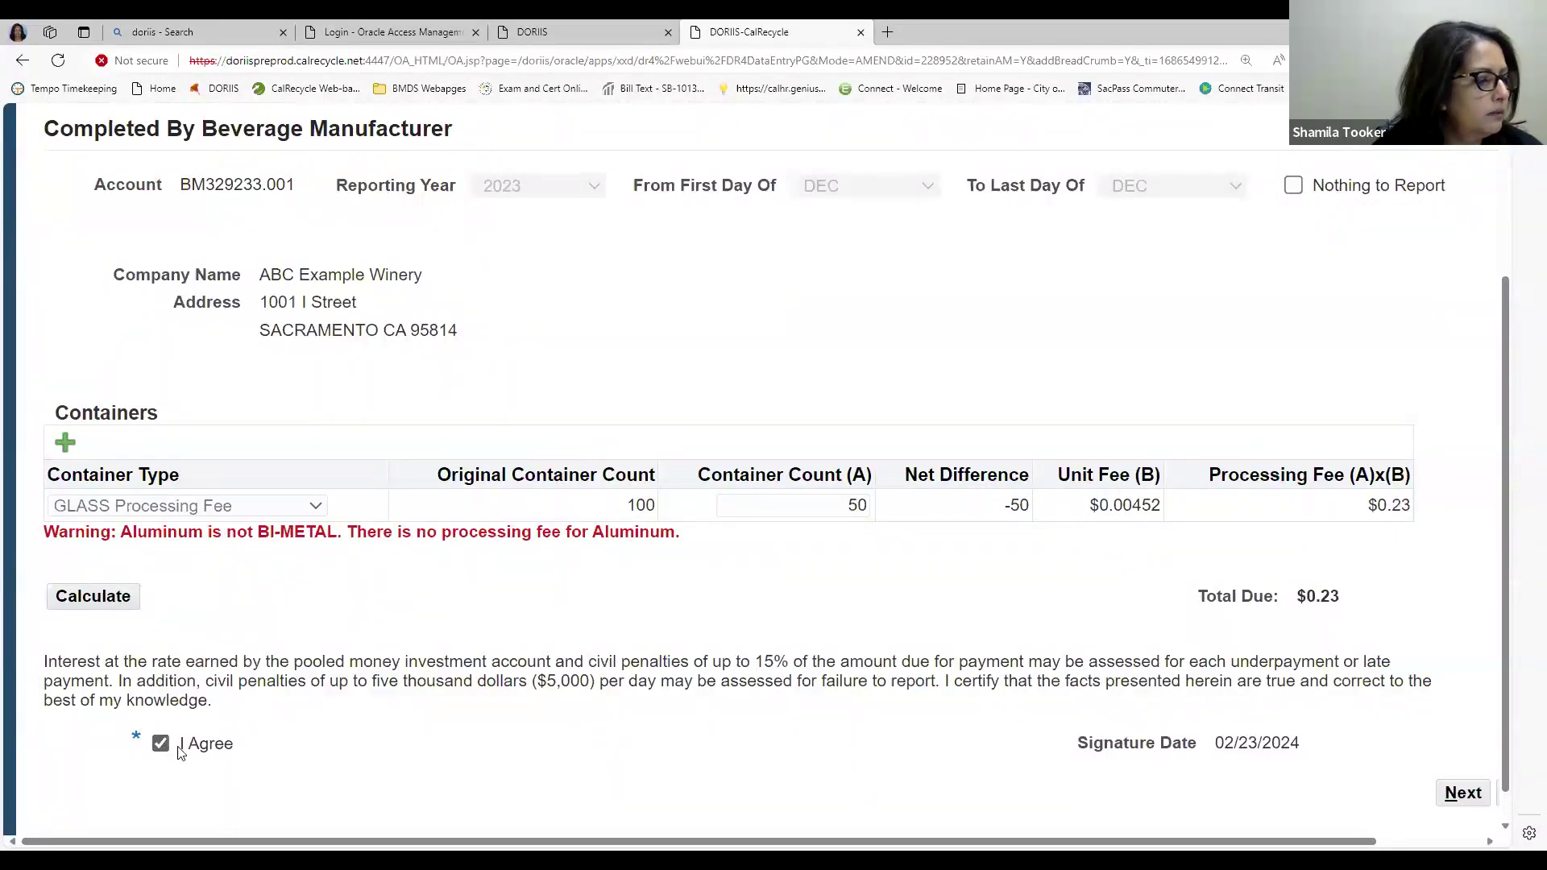
scroll(825, 679, "down", 1)
scroll(822, 679, "up", 3)
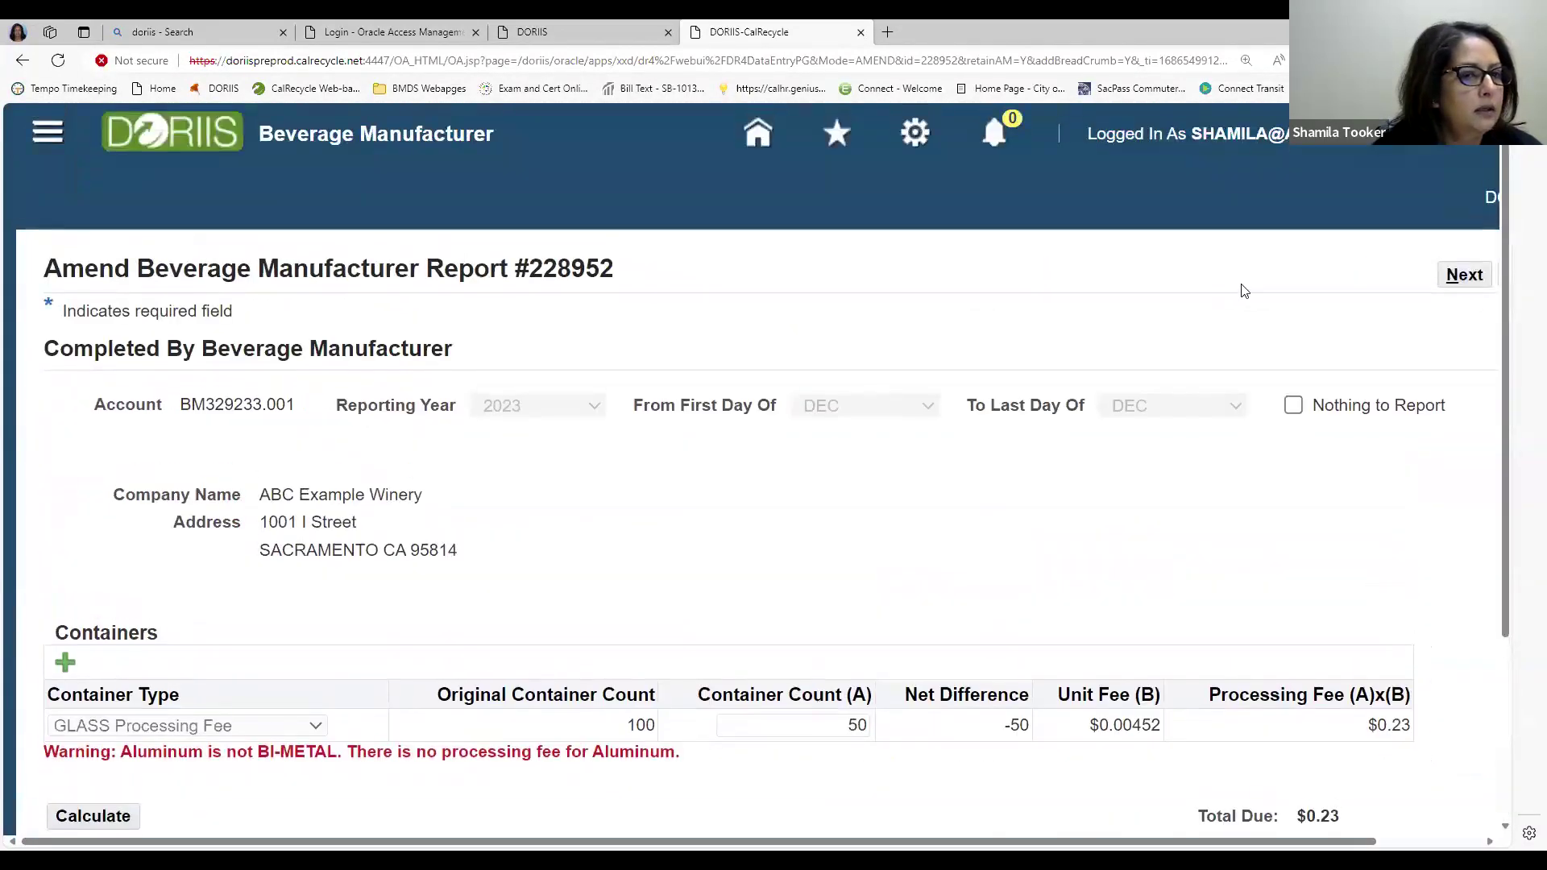
Review and submit the amended report as Trx 228953, then return to the portal home page
left_click(1459, 290)
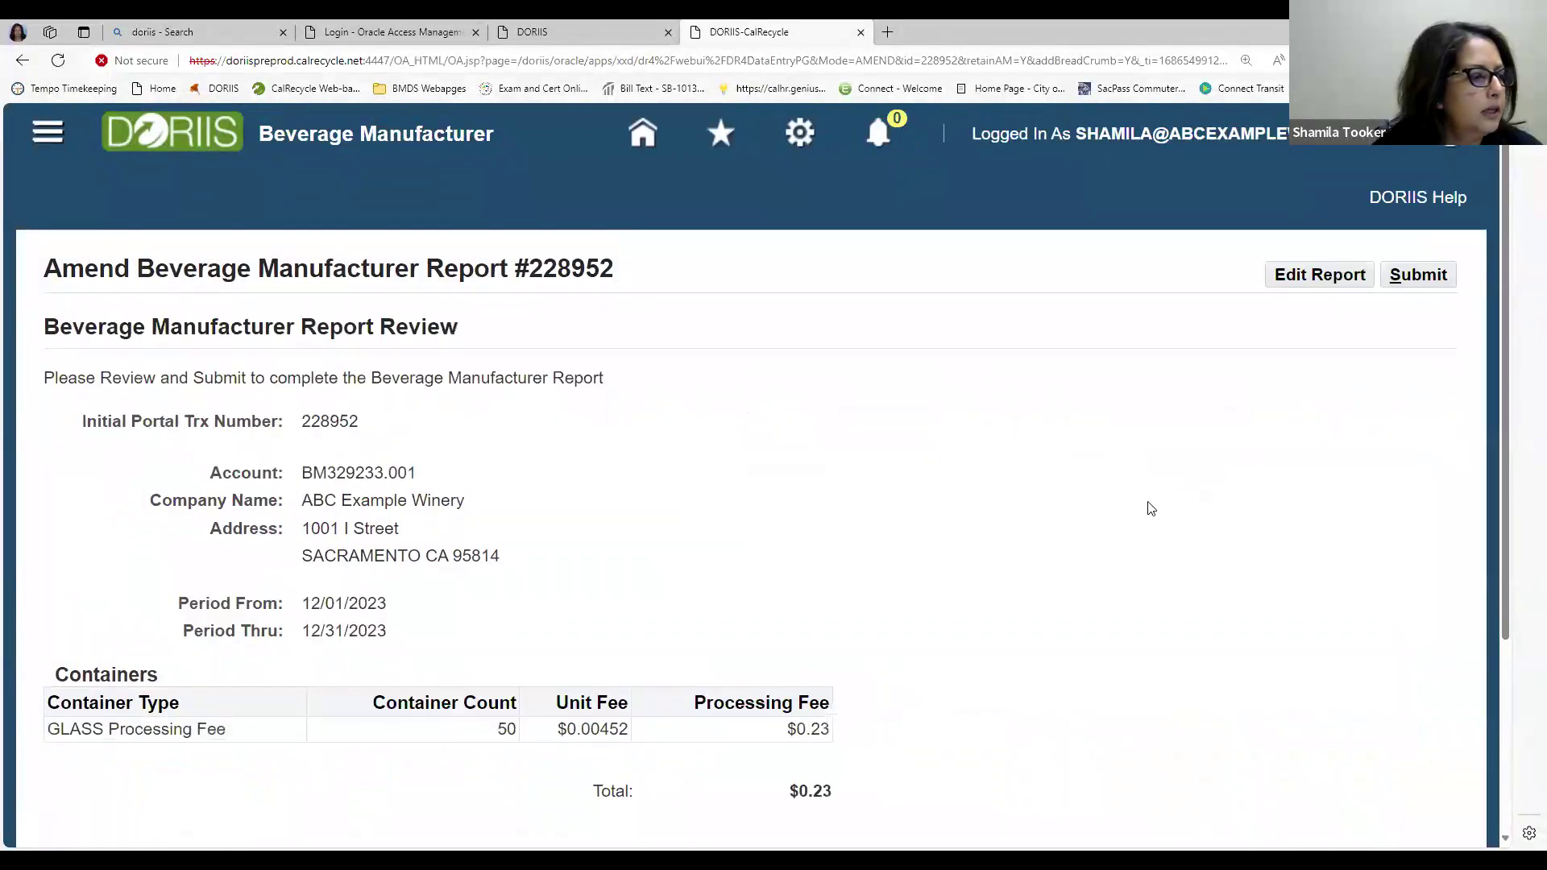
scroll(1149, 507, "down", 3)
scroll(1145, 509, "down", 1)
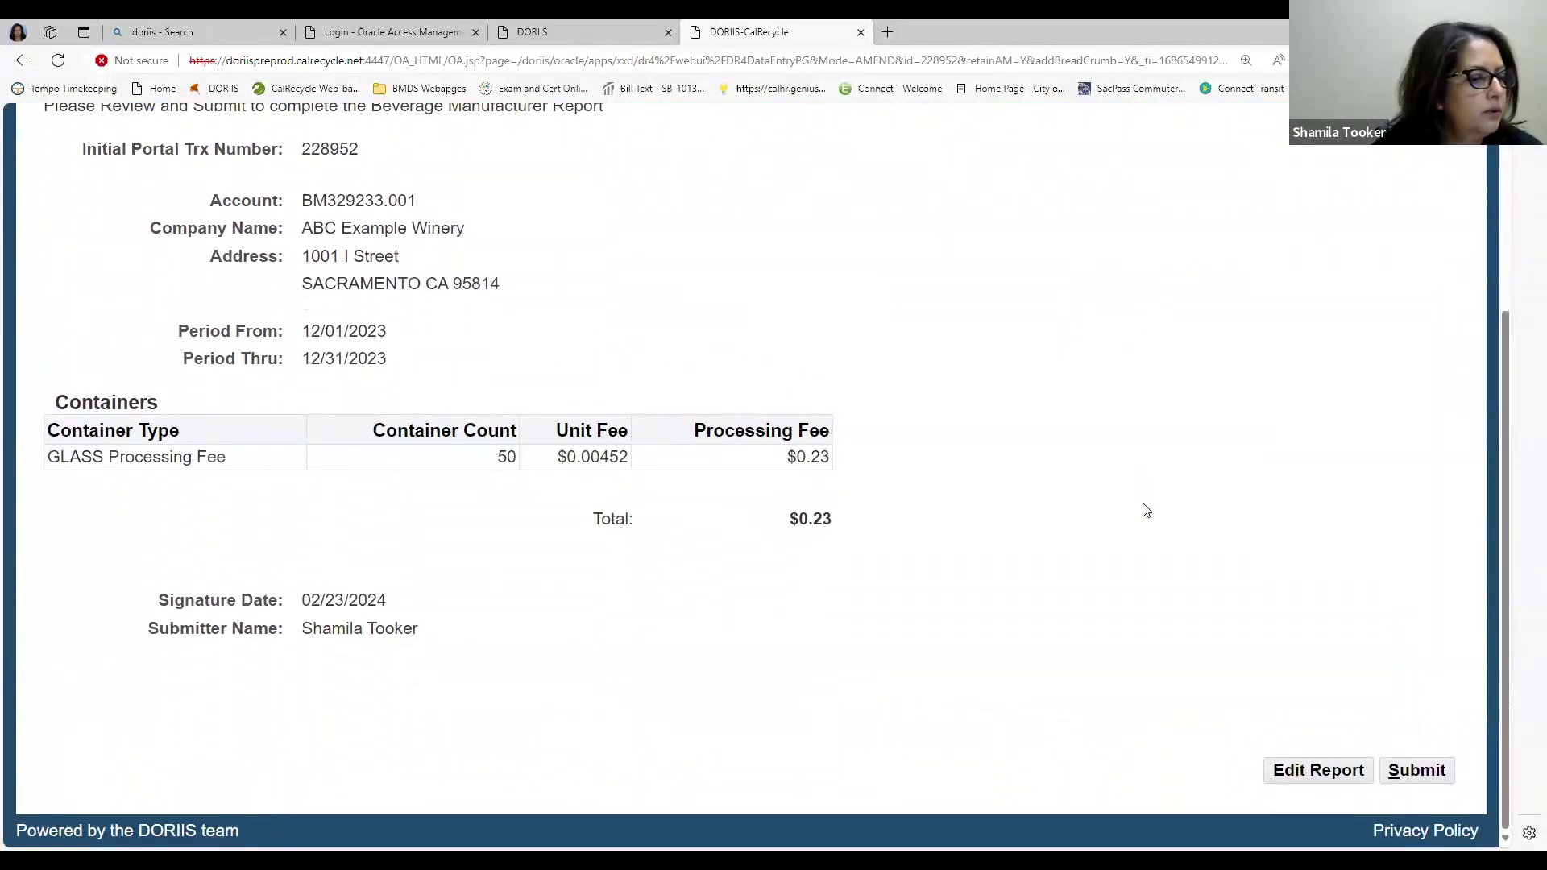
scroll(1144, 507, "up", 3)
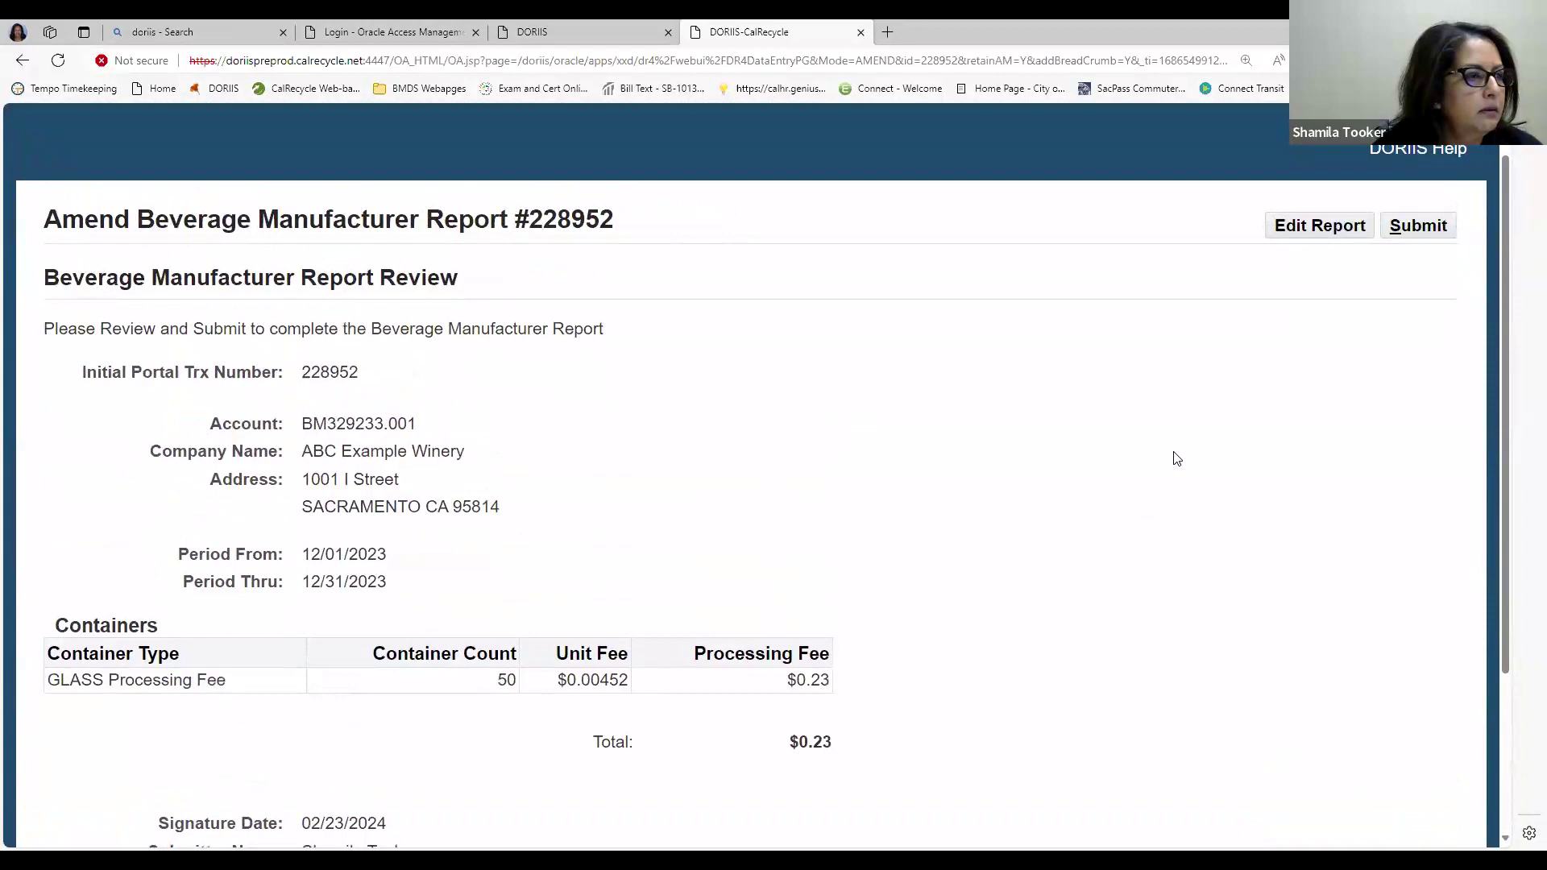
left_click(1418, 226)
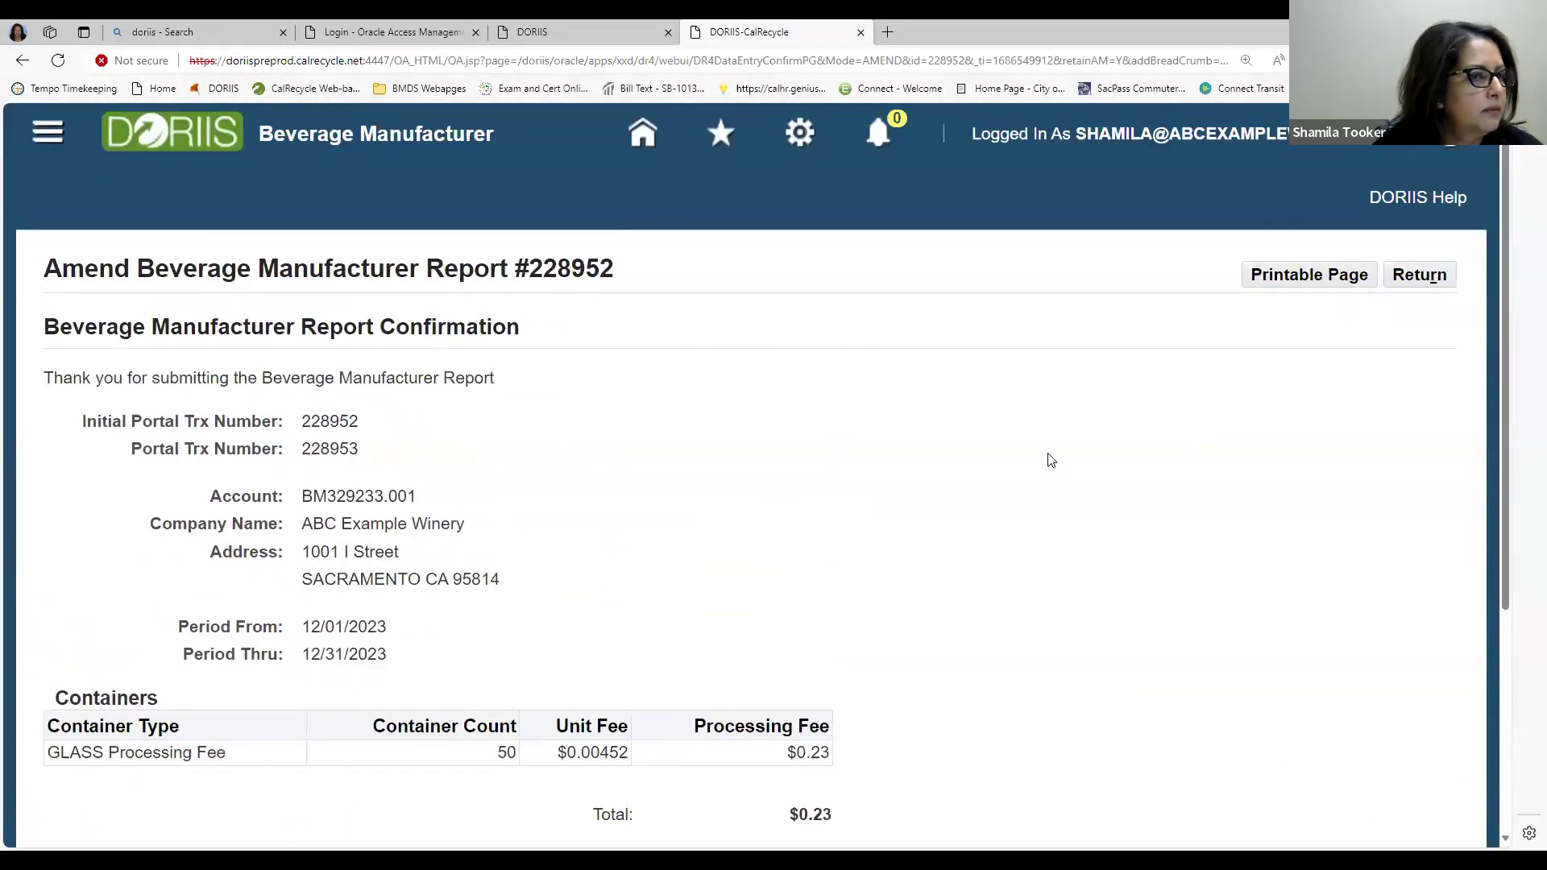
scroll(1051, 459, "down", 3)
scroll(1050, 459, "up", 3)
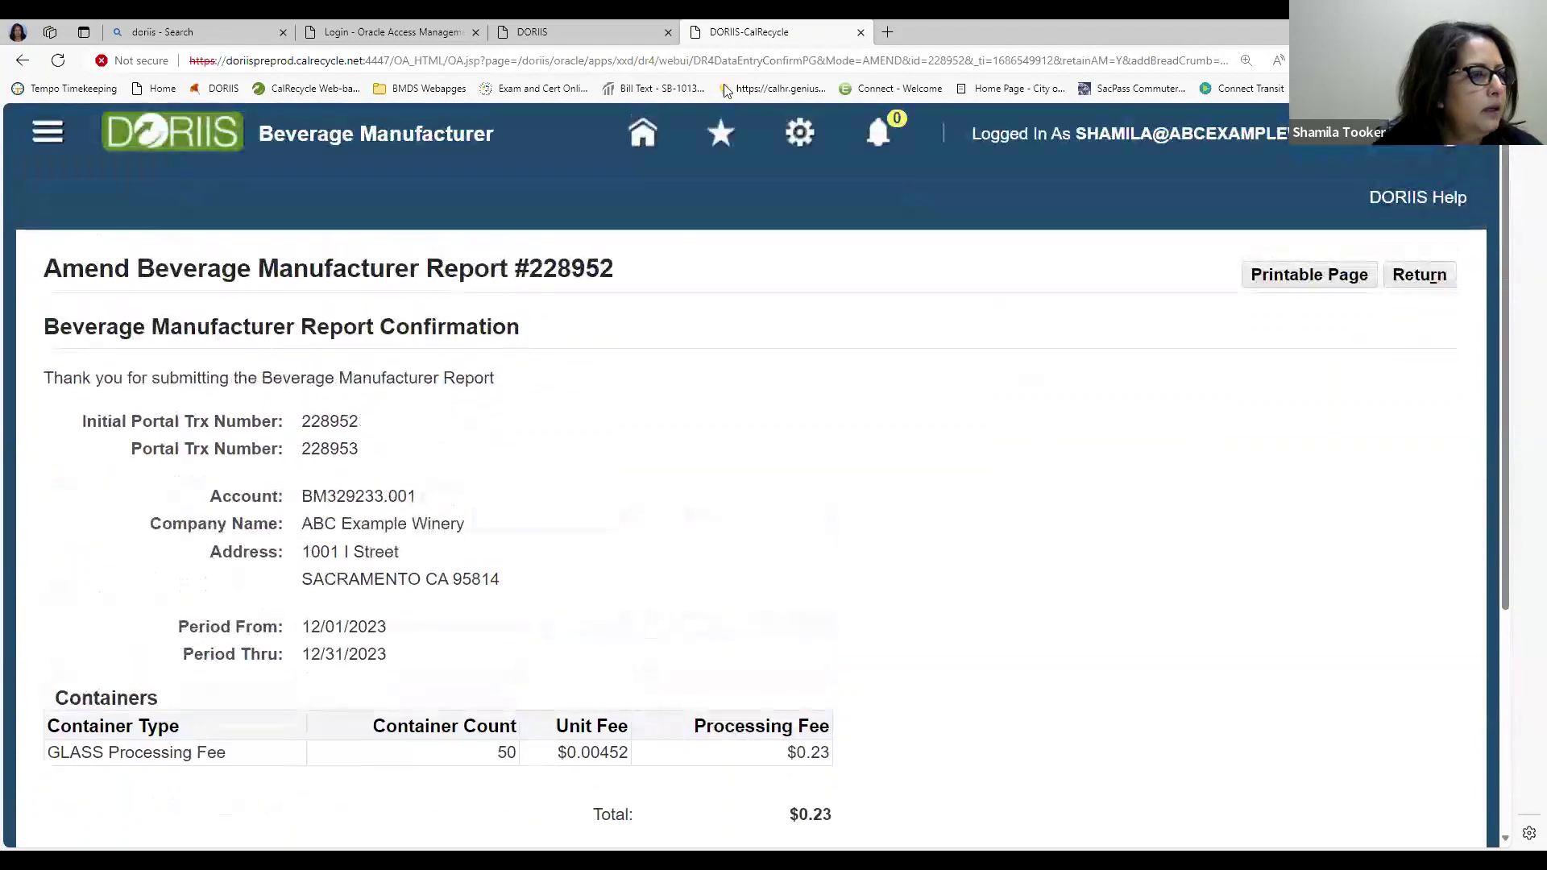
left_click(643, 133)
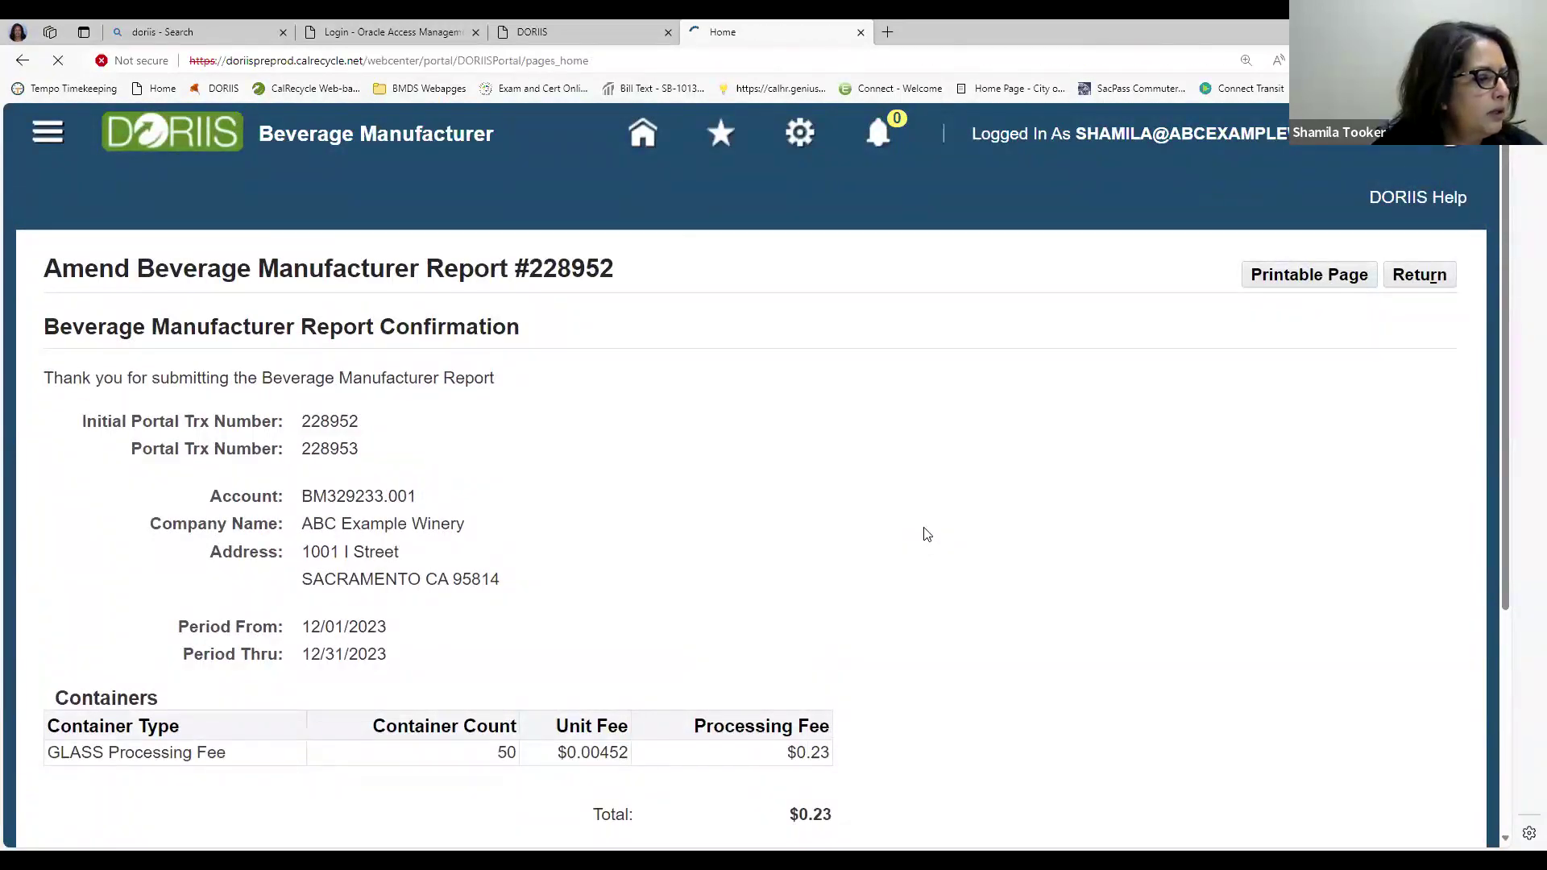
Open Distributor report #257020 for amendment and review its three 100-container lines
scroll(926, 535, "down", 6)
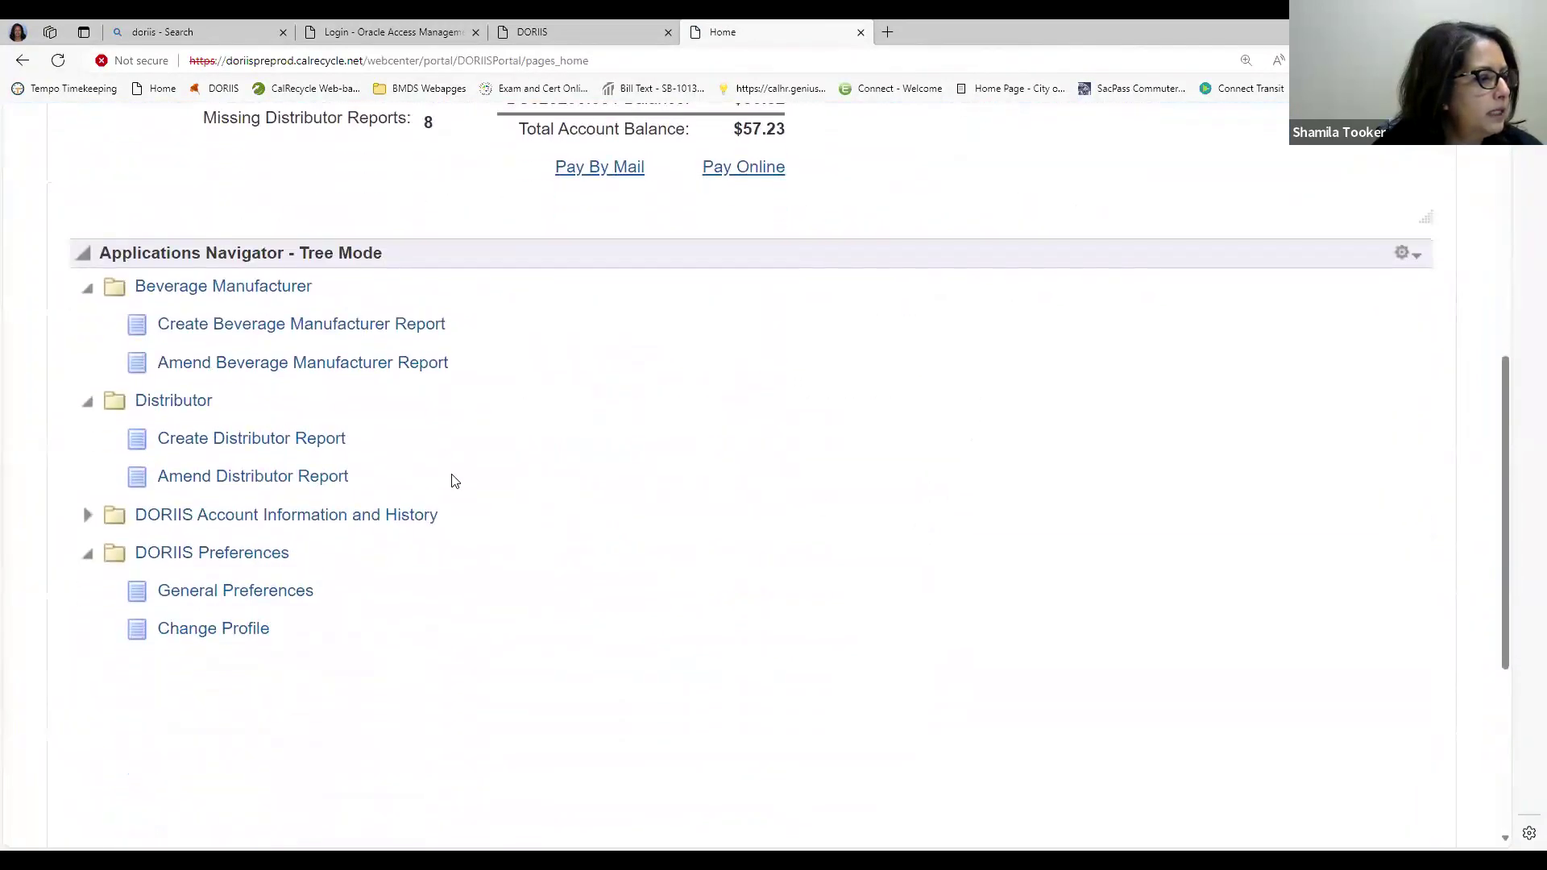
left_click(297, 481)
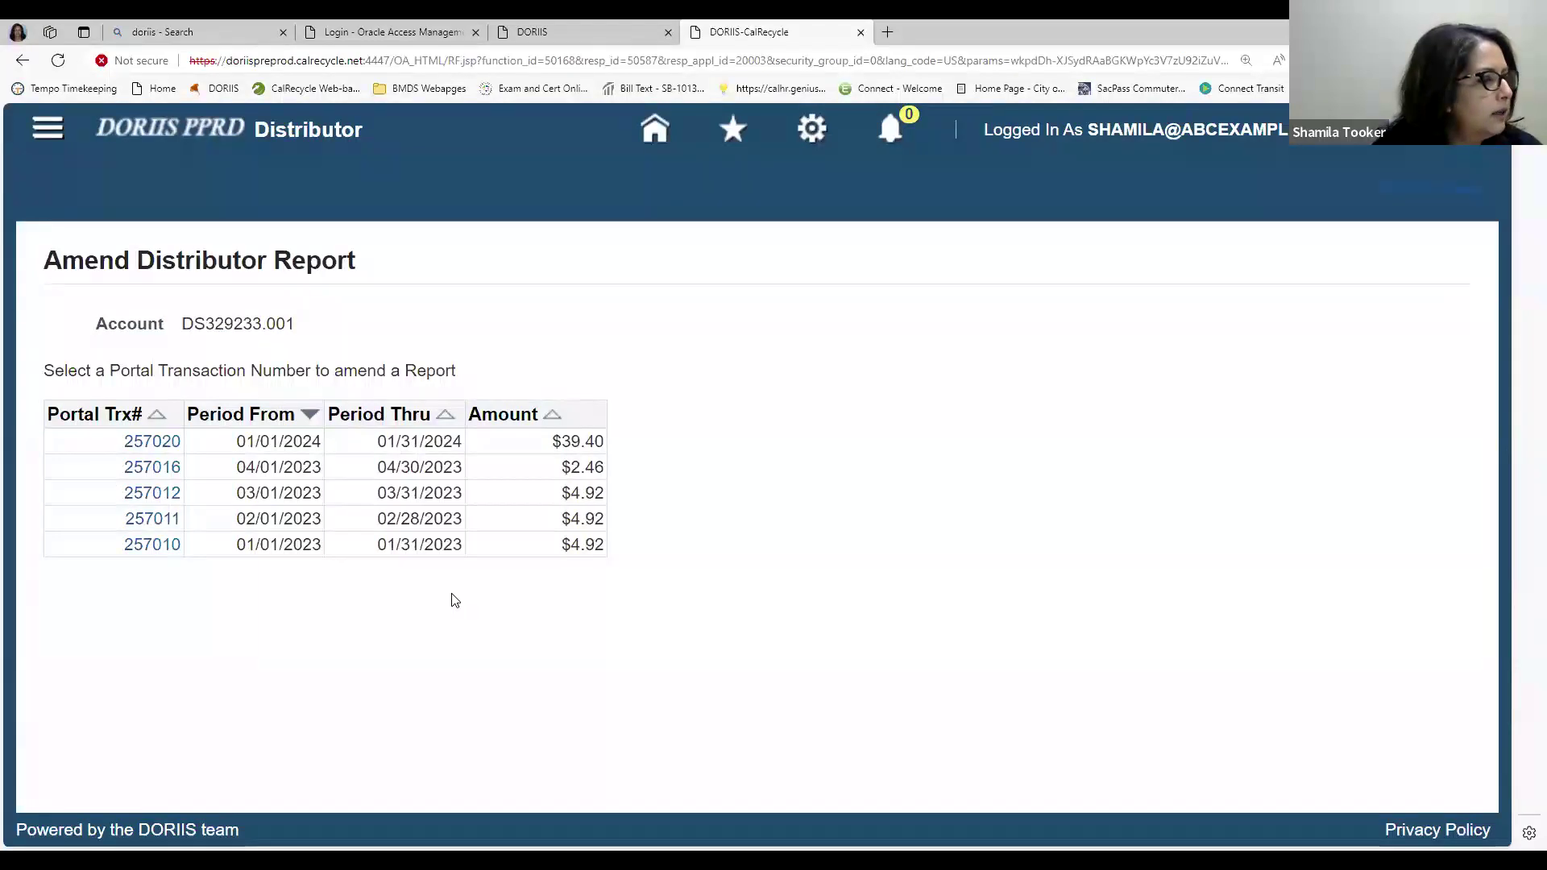
left_click(153, 442)
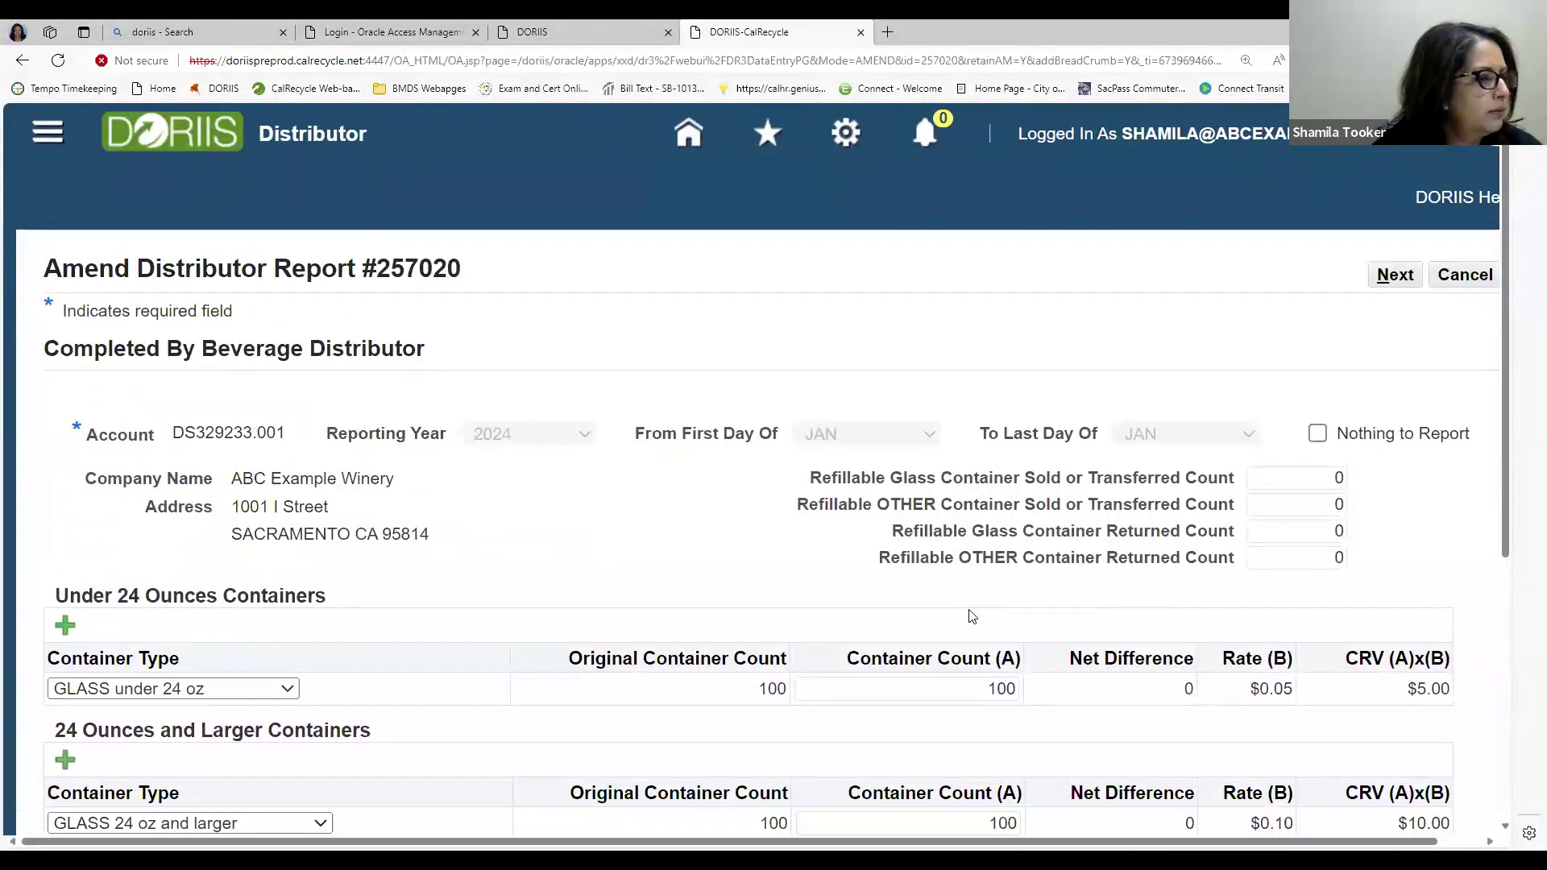
scroll(972, 616, "down", 3)
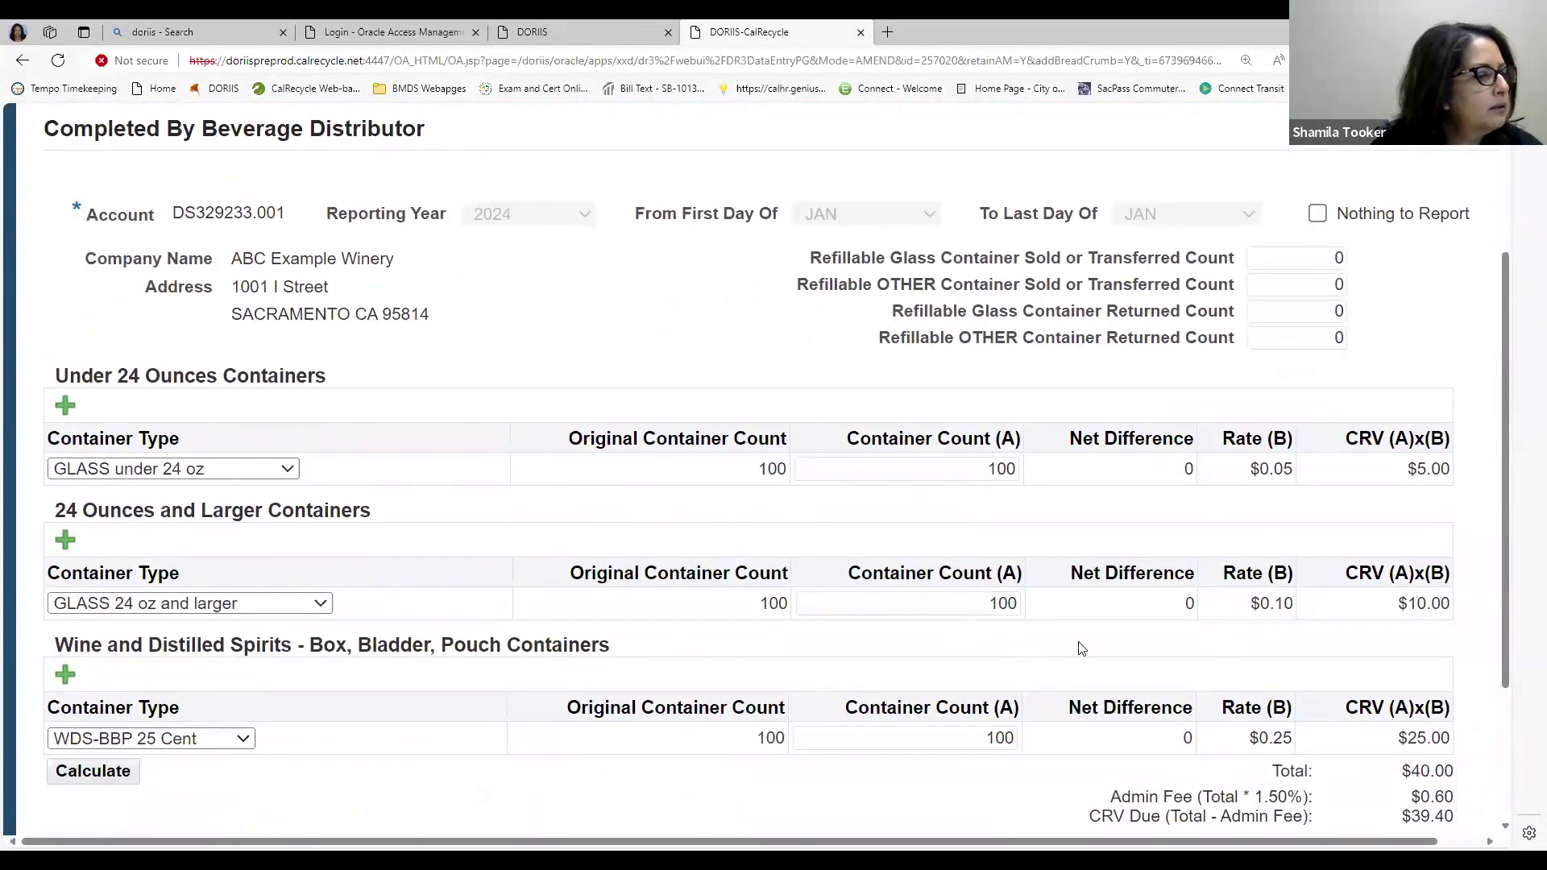
scroll(1097, 618, "down", 2)
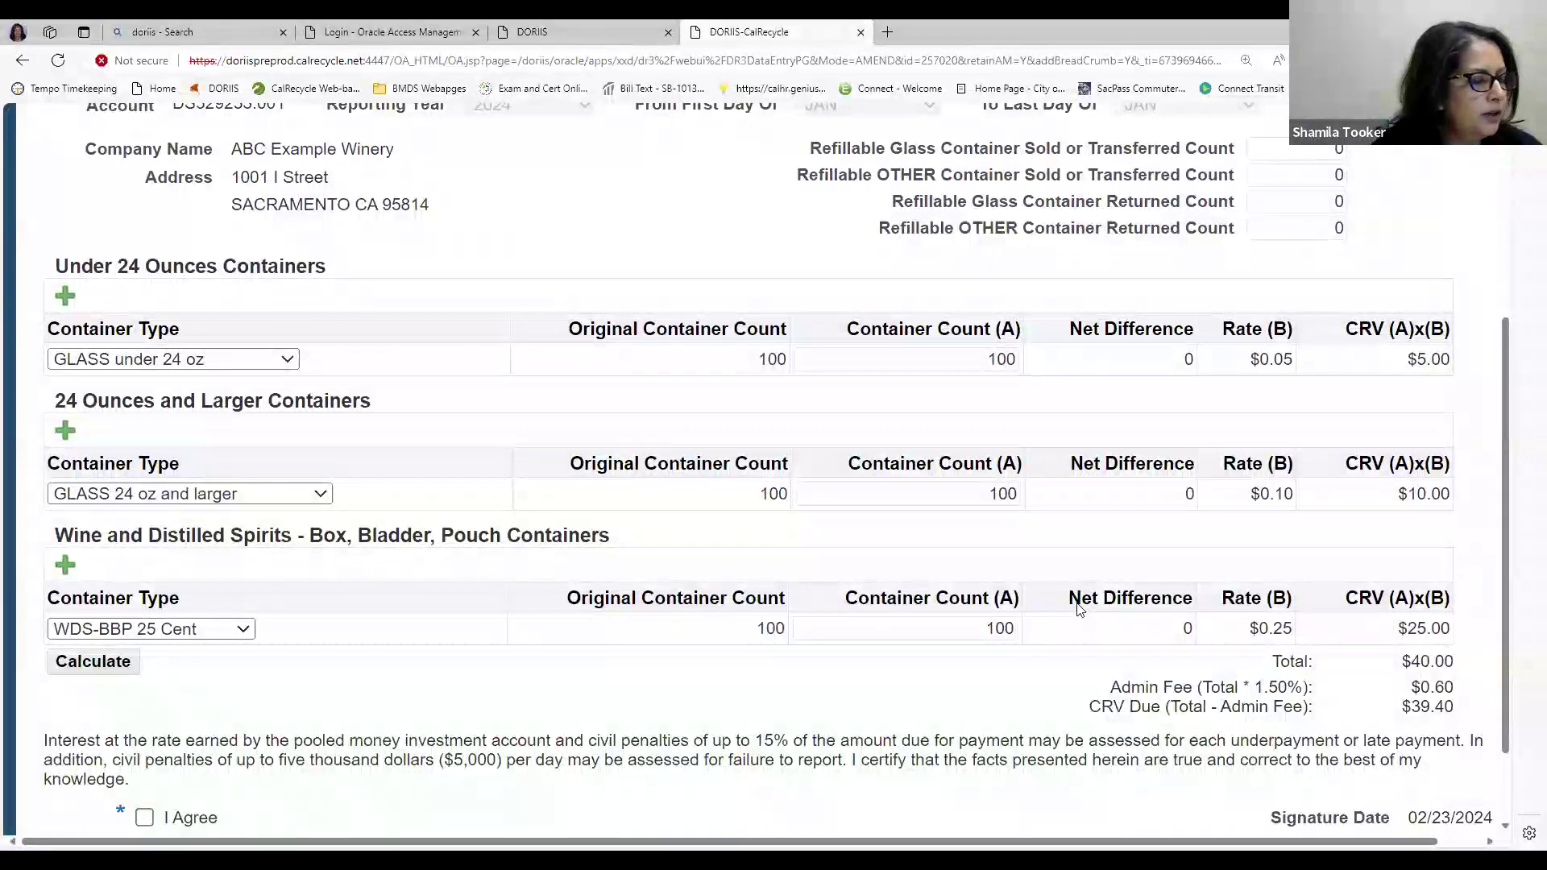
scroll(1079, 610, "up", 2)
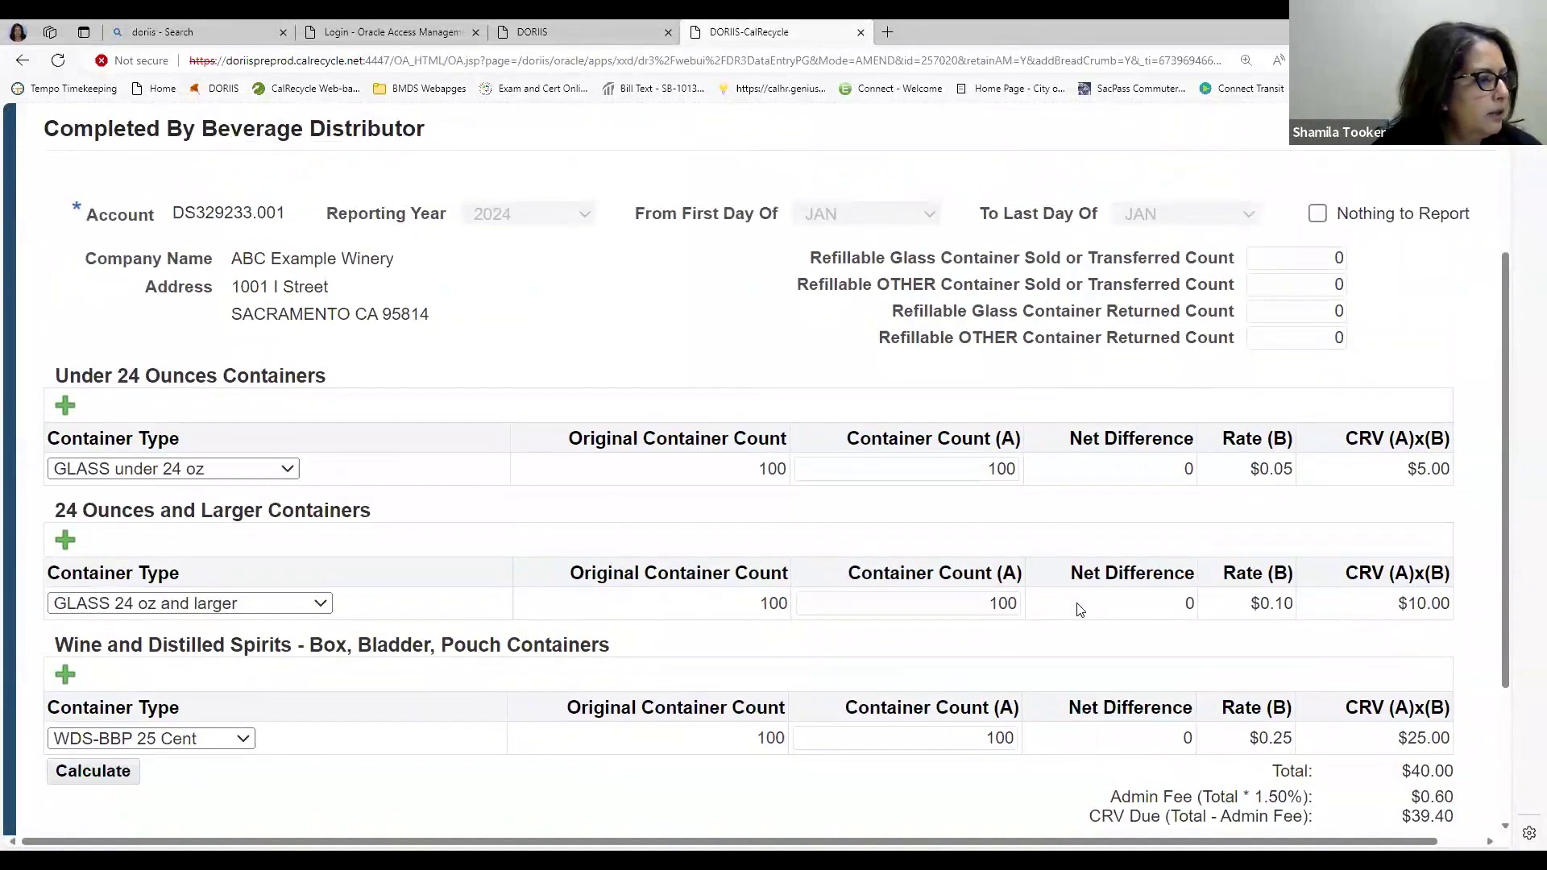
scroll(1077, 609, "down", 2)
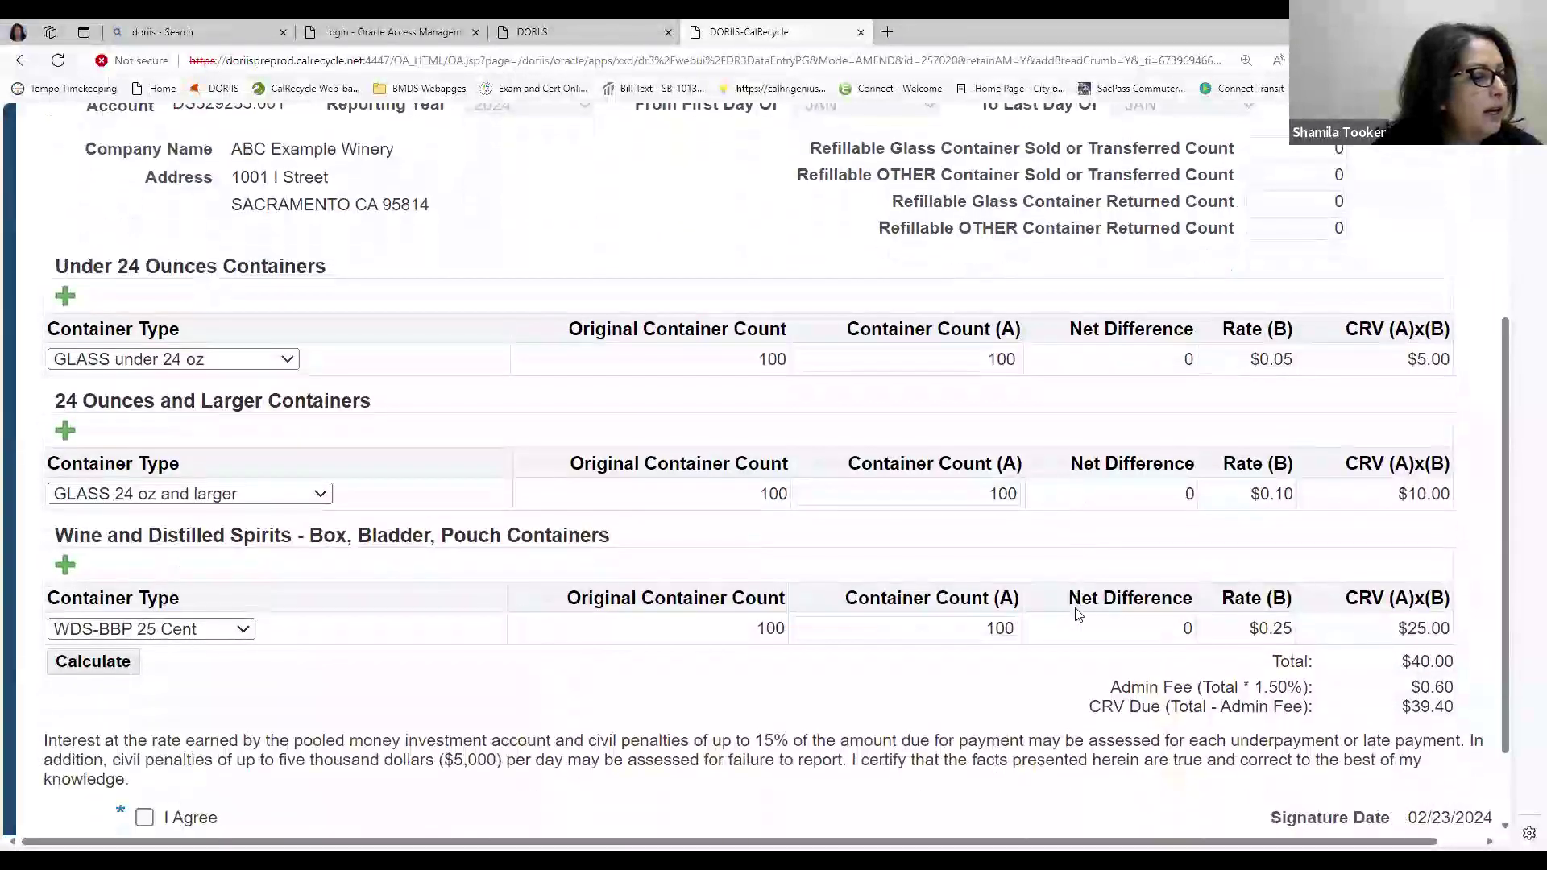
Change WDS-BBP 25 Cent to 200 containers, recalculate to $64.02 CRV due, and agree to the certification
left_click(965, 630)
double_click(999, 629)
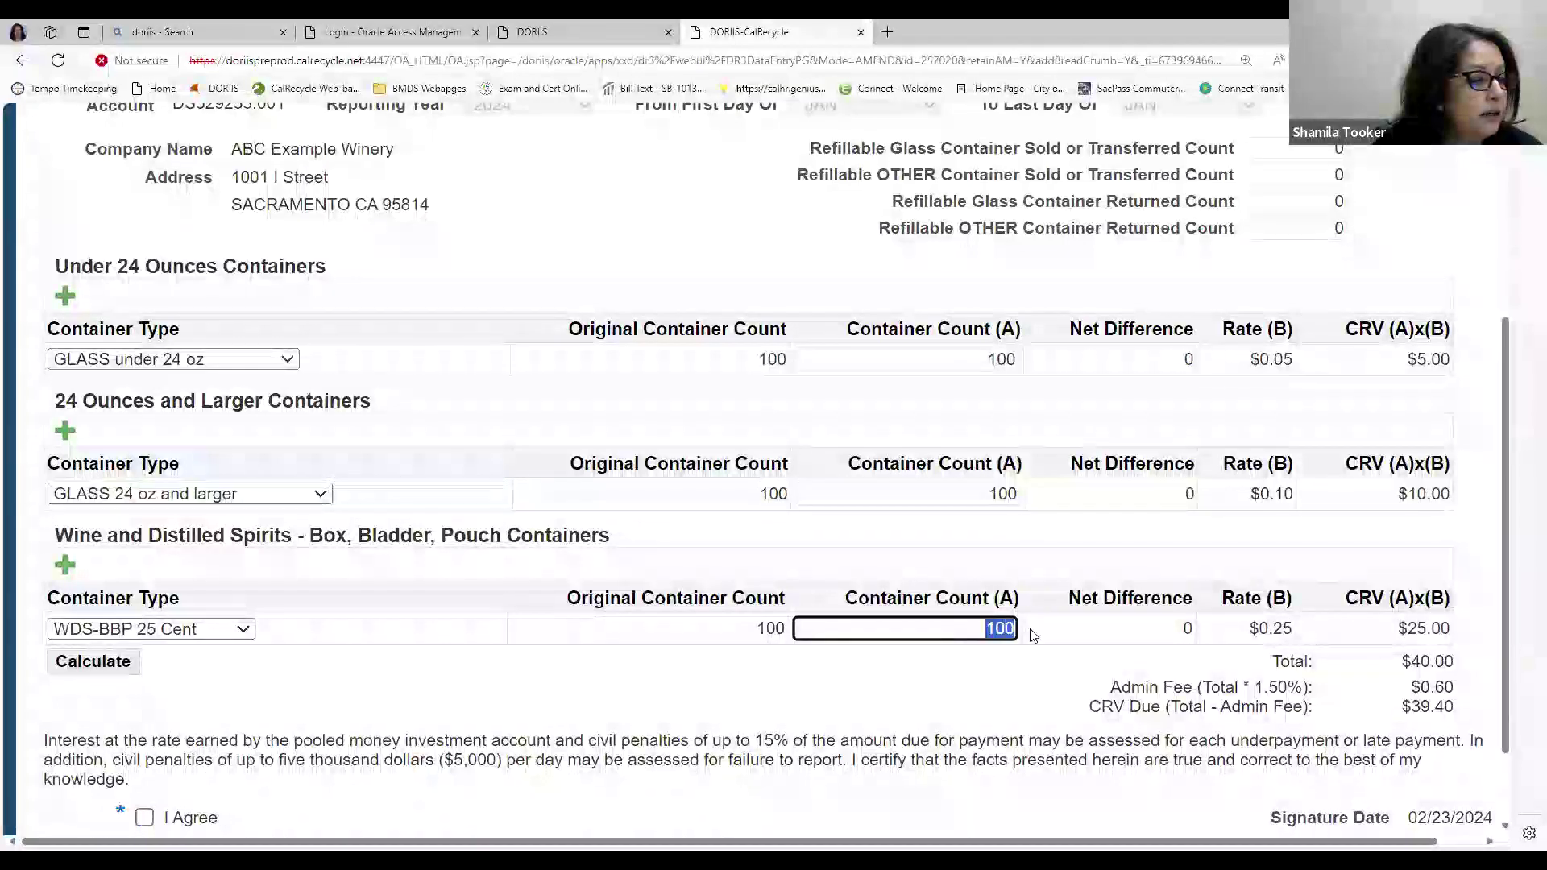
type("2")
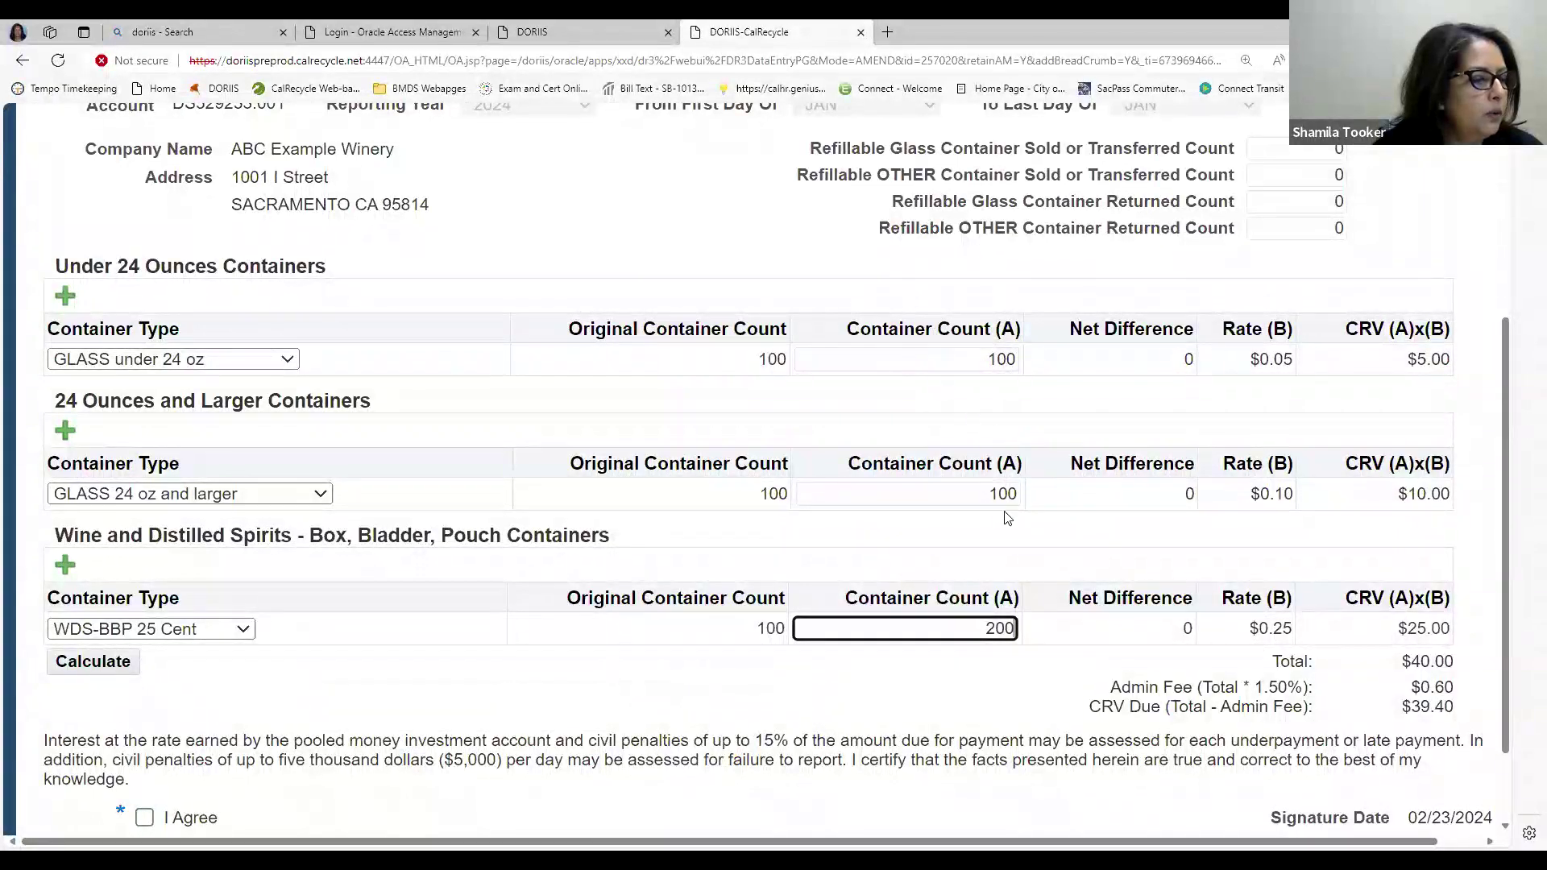
left_click(107, 677)
scroll(1052, 742, "down", 1)
scroll(1052, 741, "down", 4)
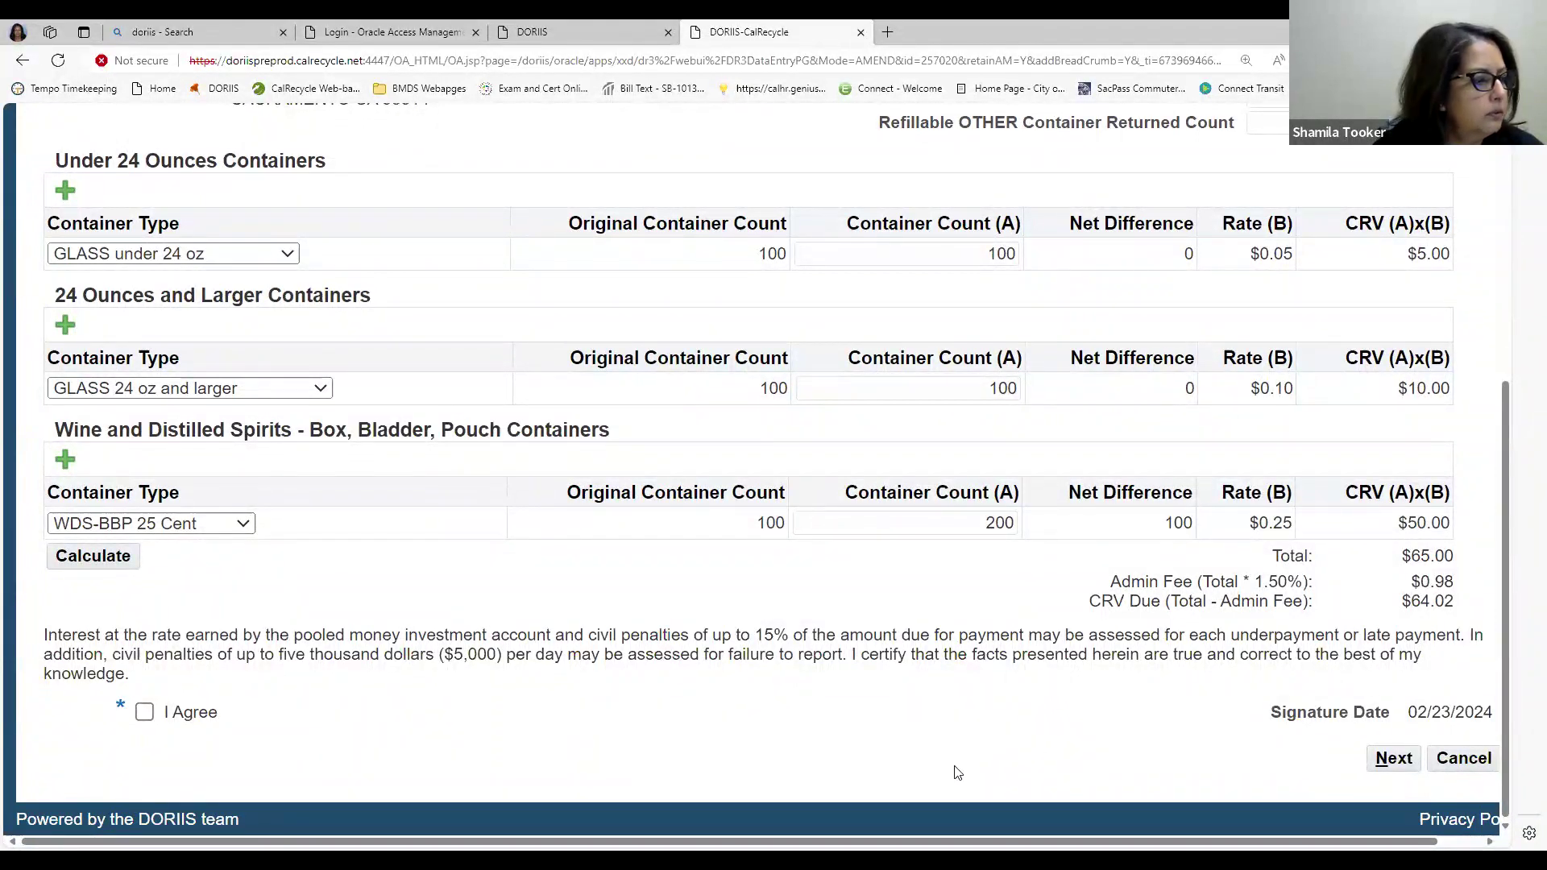
left_click(144, 711)
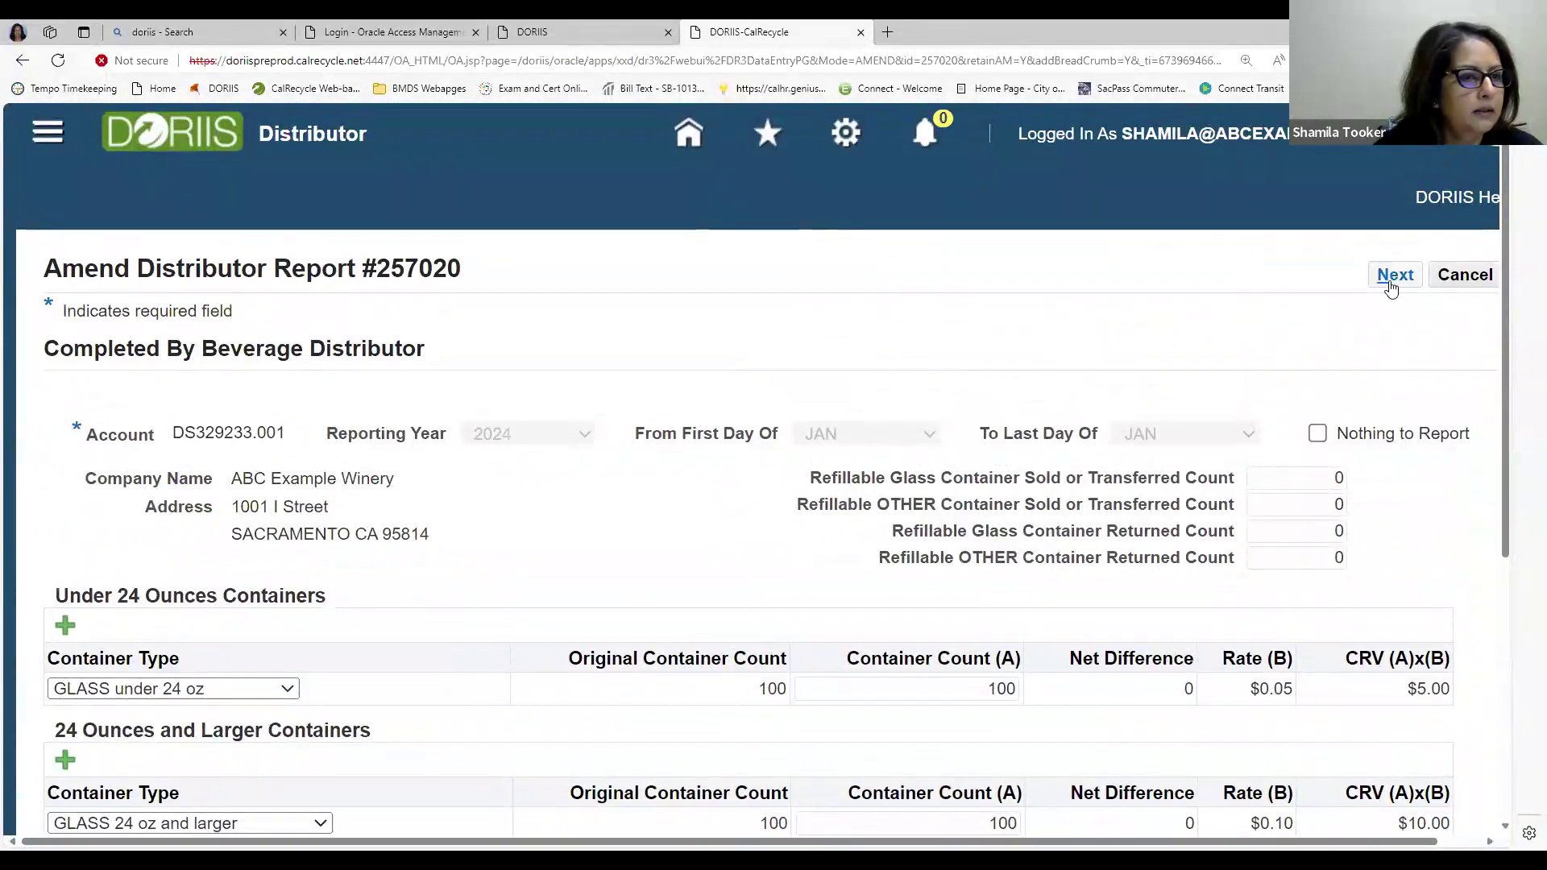
Proceed to the Distributor Report Review and look over the amended report's summary
left_click(1394, 275)
scroll(1328, 487, "down", 3)
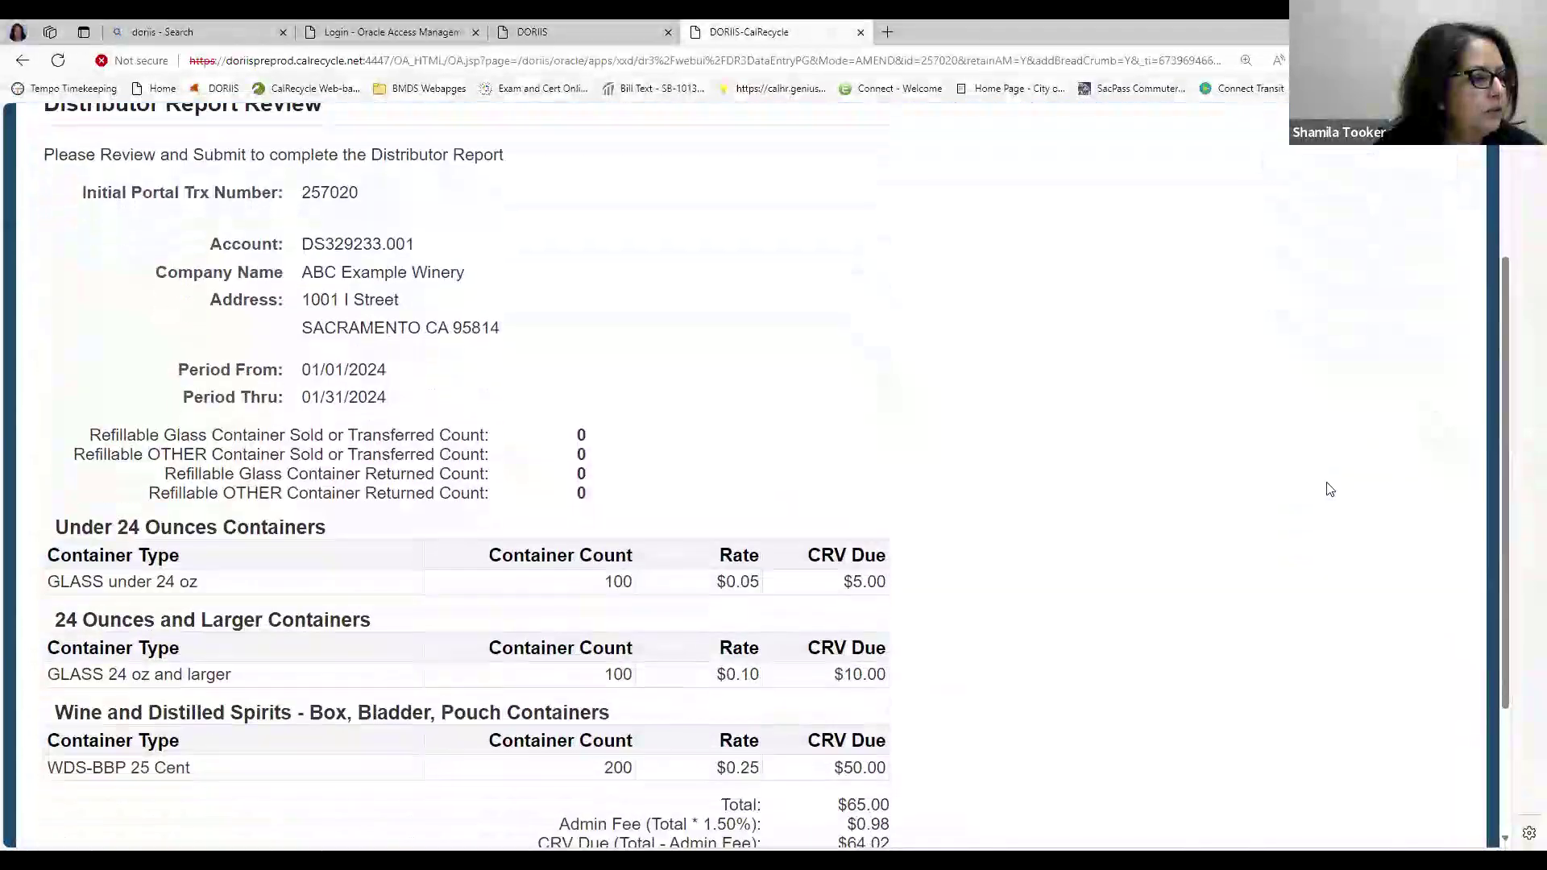
scroll(1330, 489, "down", 3)
scroll(1329, 489, "up", 6)
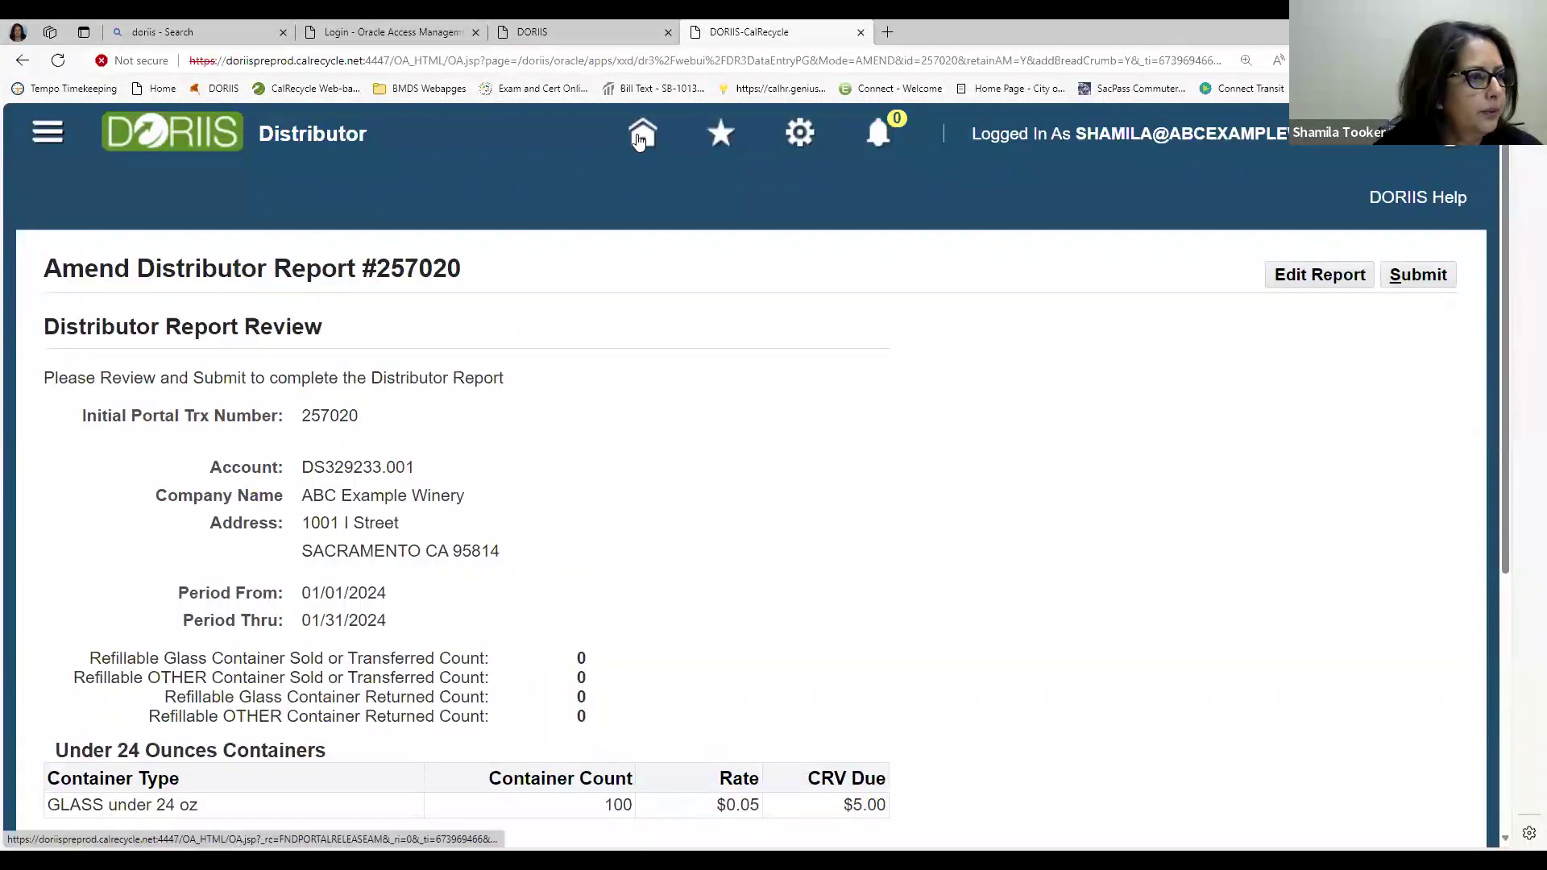
Return to the portal home page and check the $57.23 total balance and Applications Navigator
left_click(641, 139)
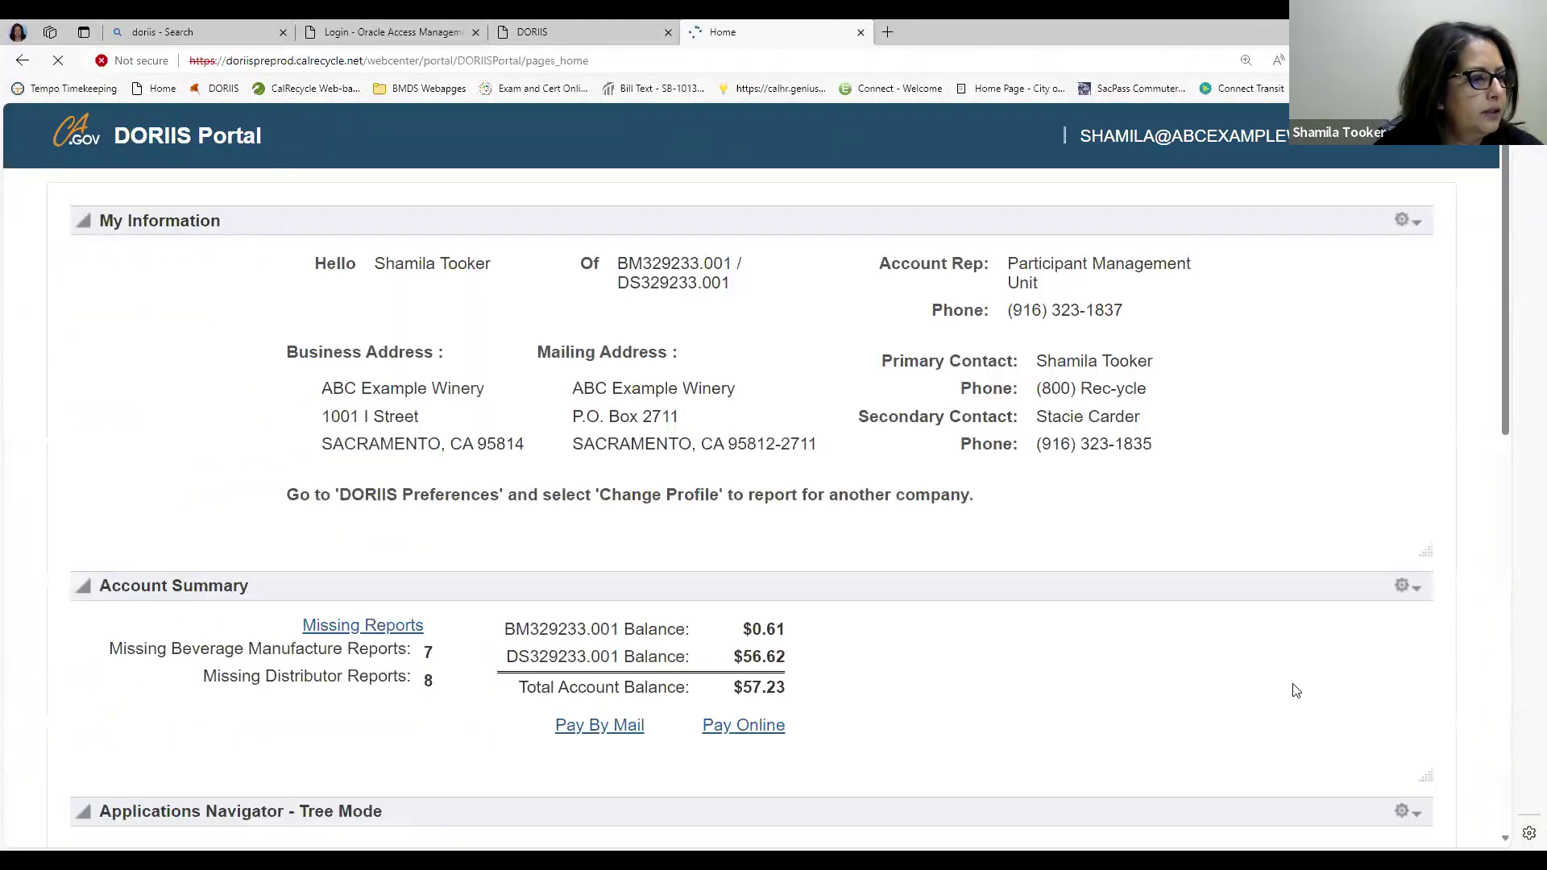
scroll(1304, 687, "down", 2)
scroll(1304, 687, "down", 1)
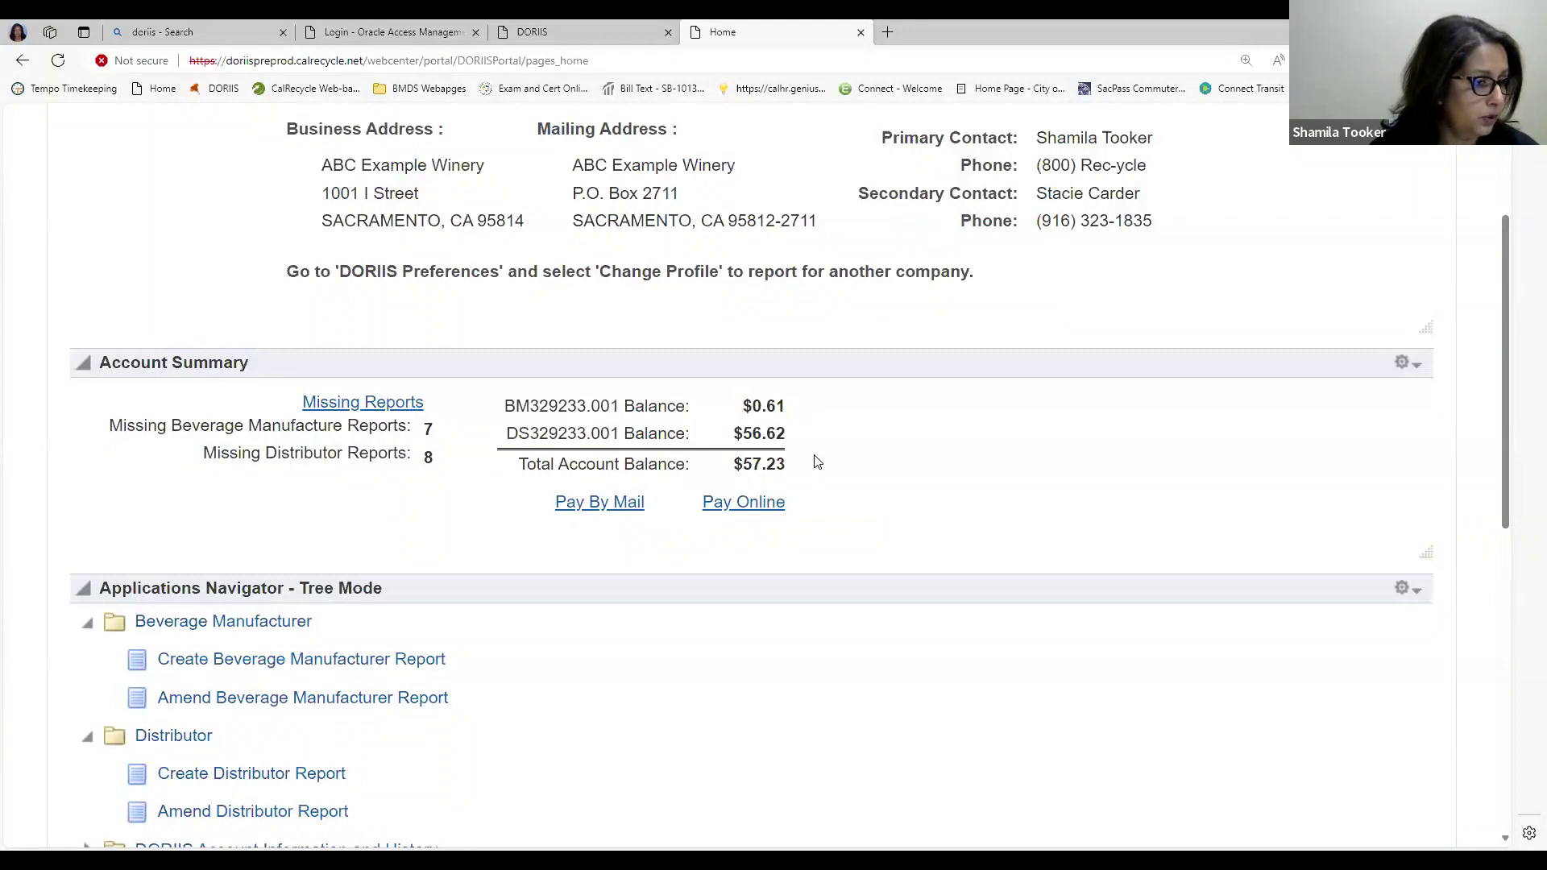
scroll(816, 462, "down", 1)
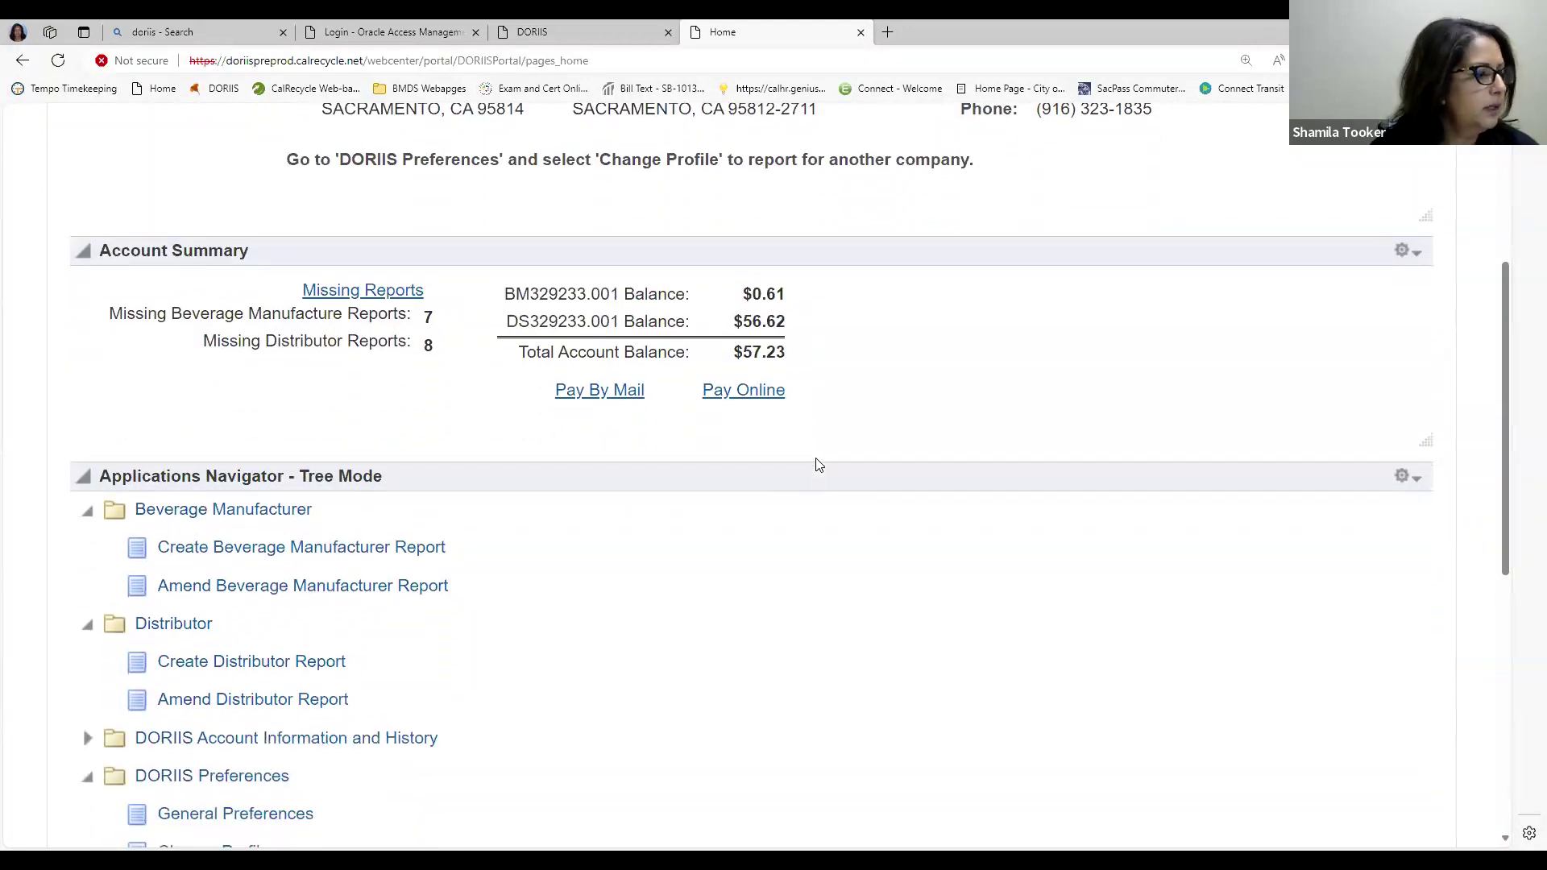
scroll(886, 593, "down", 1)
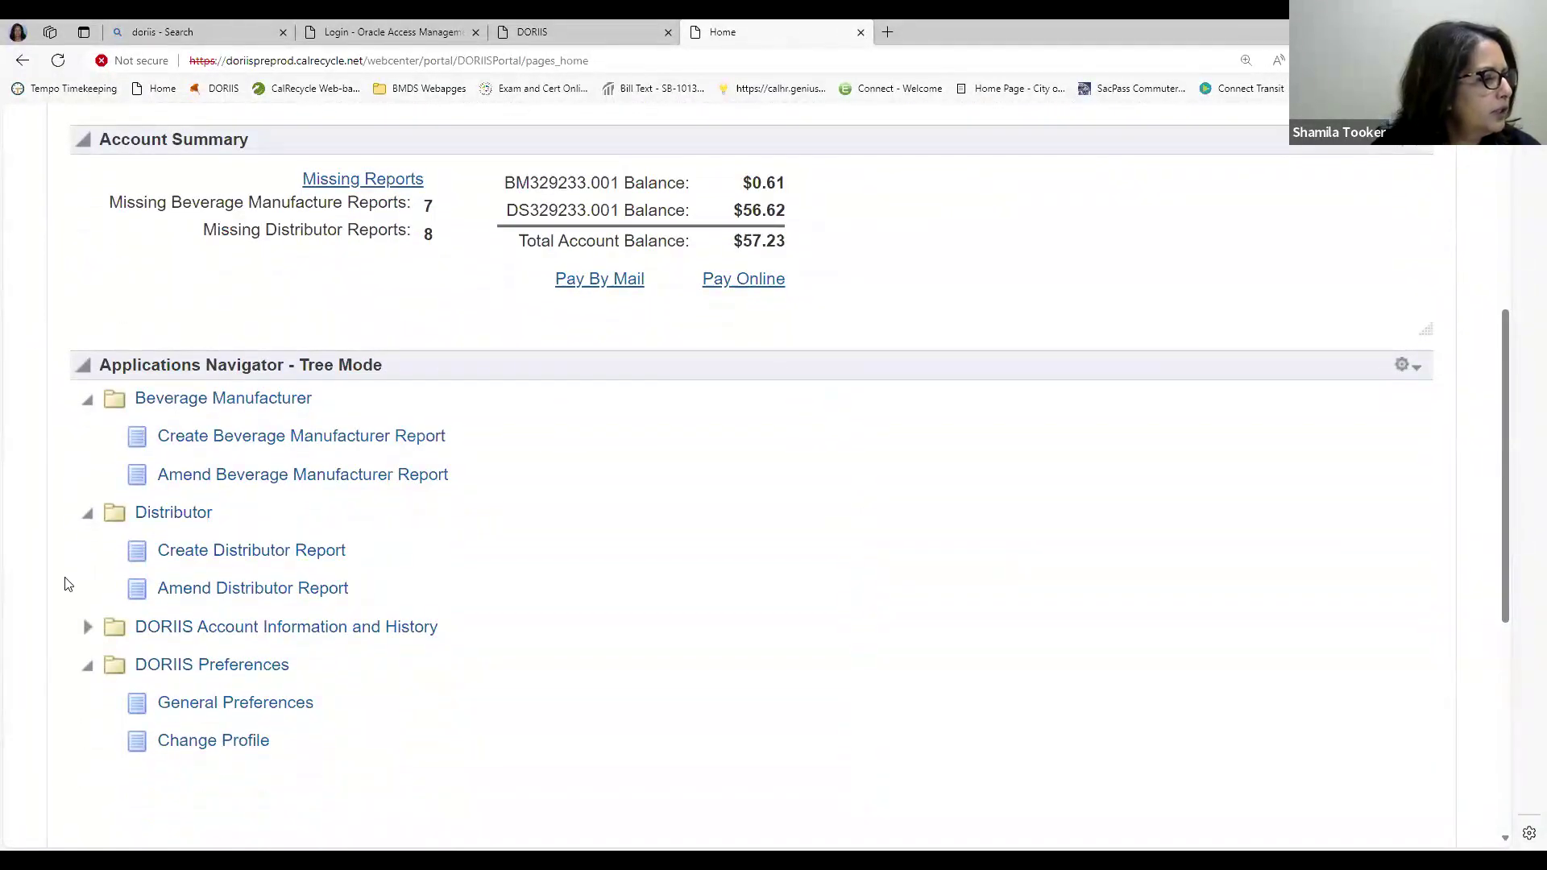
Expand DORIIS Account Information and History and open the Missing Report Periods list
left_click(89, 630)
scroll(587, 594, "down", 1)
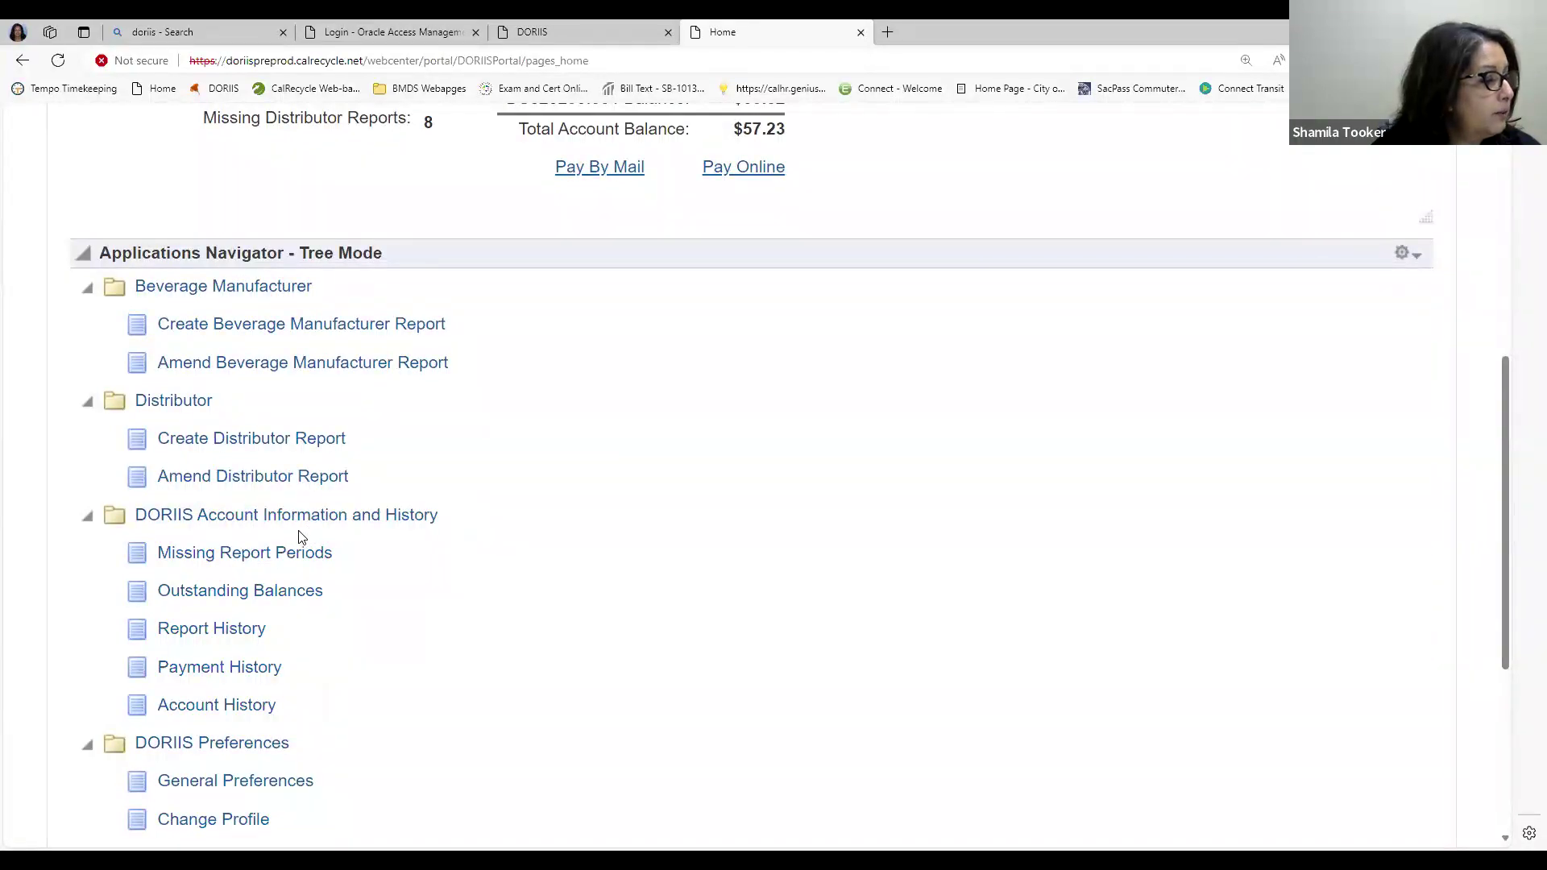
left_click(296, 562)
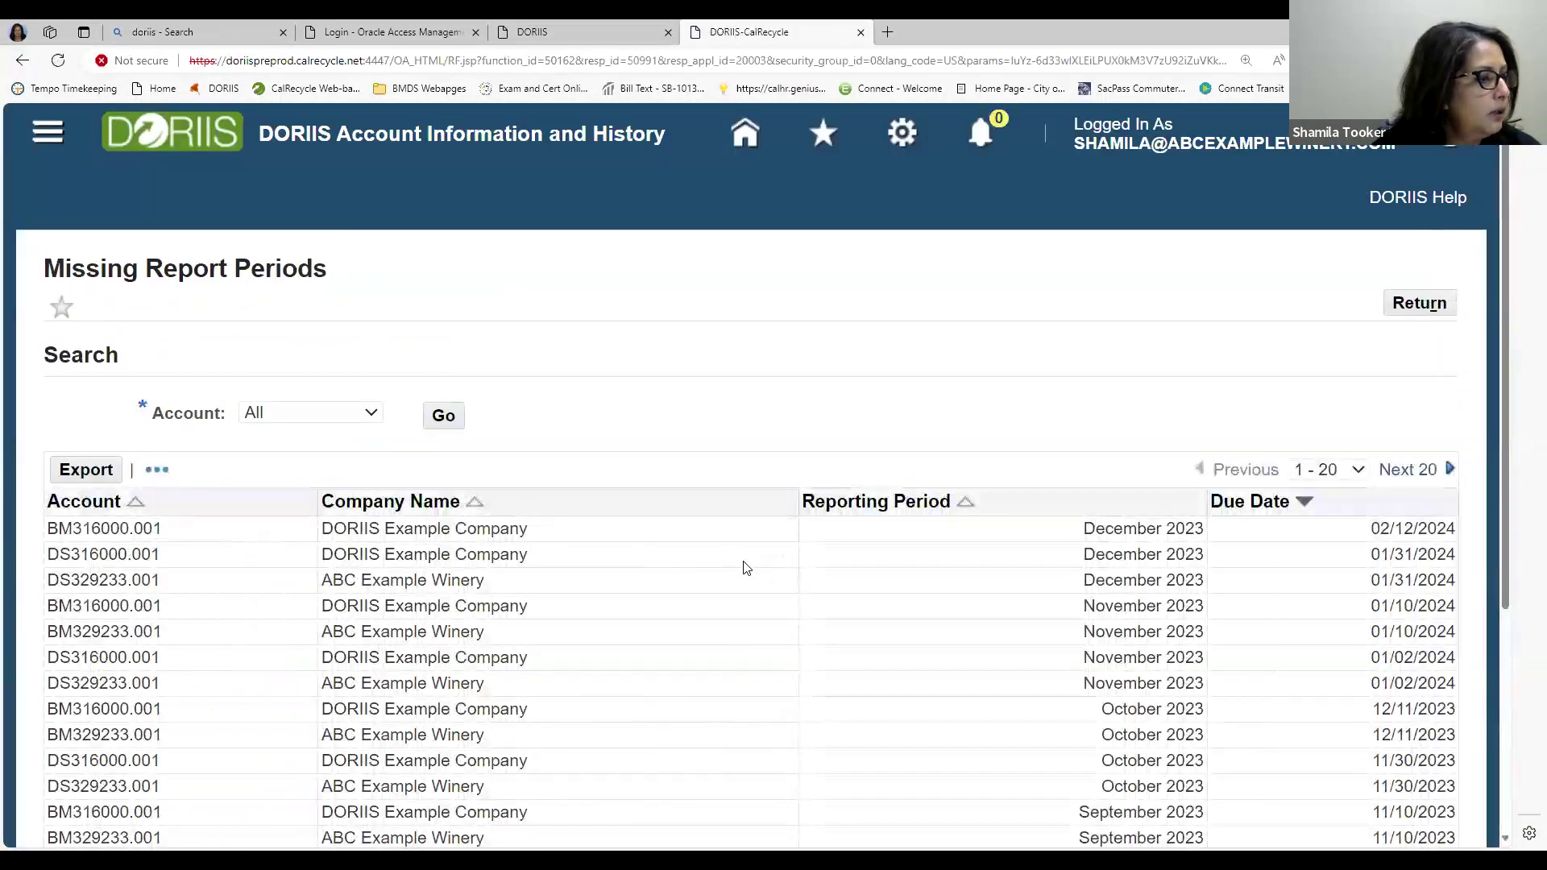
scroll(742, 563, "down", 1)
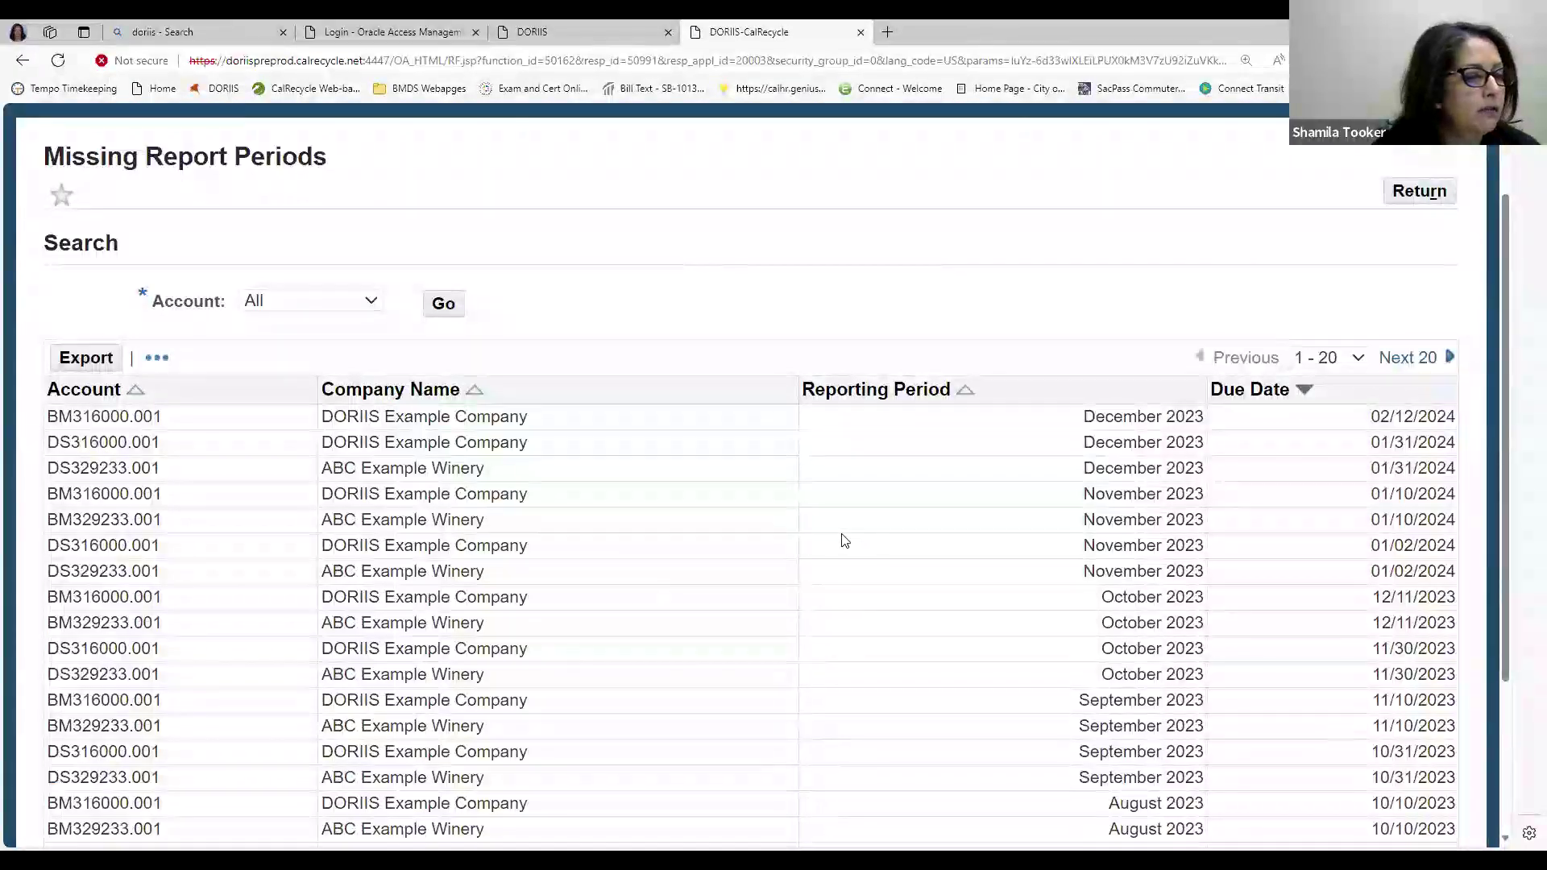
scroll(841, 539, "down", 2)
scroll(842, 539, "down", 1)
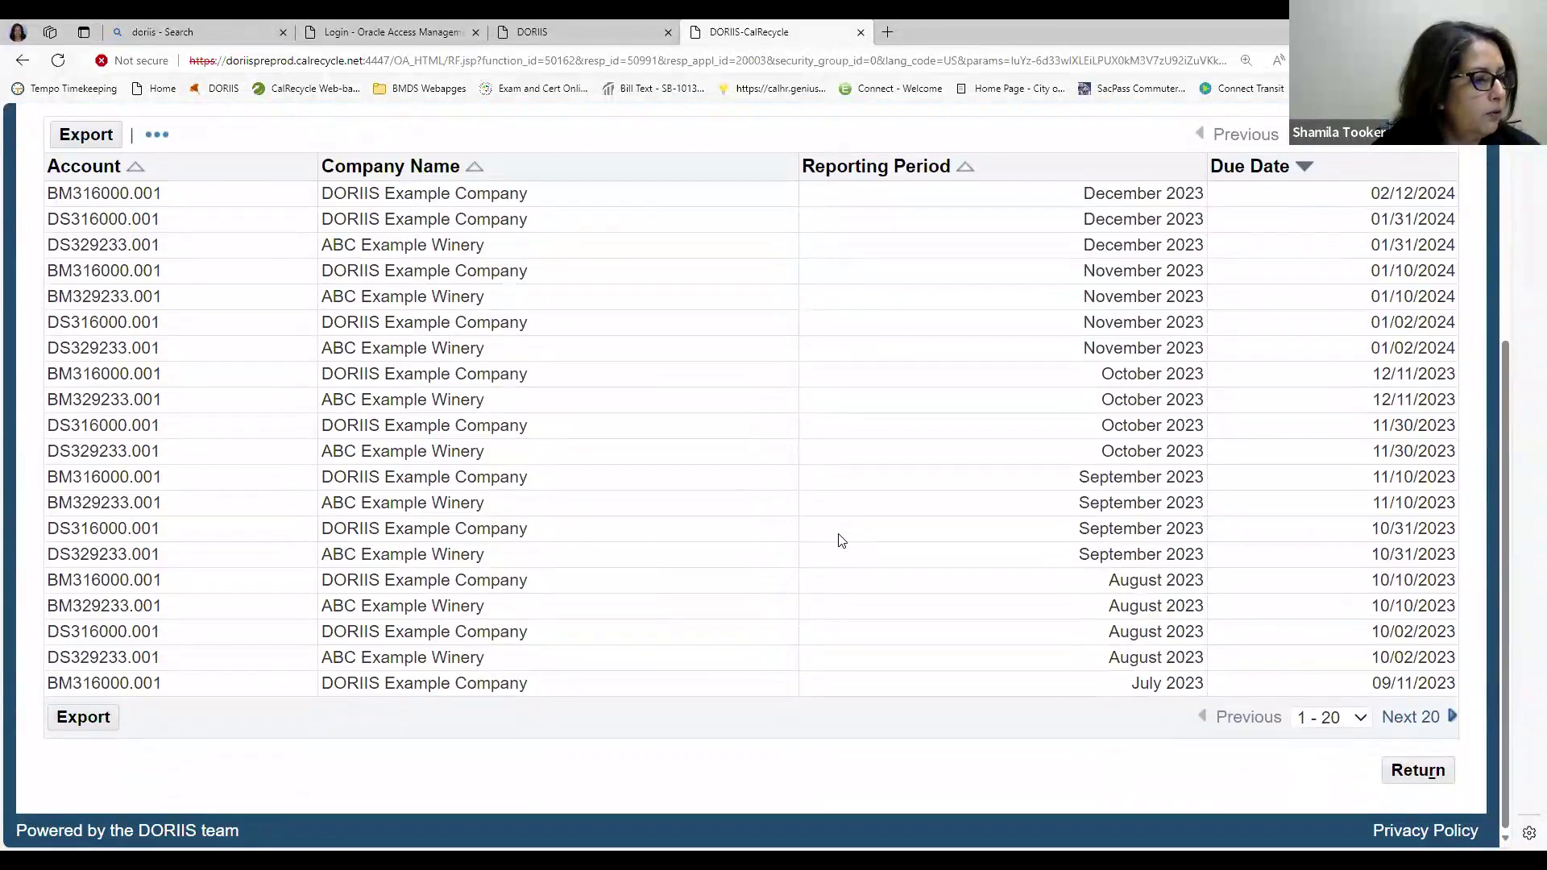
scroll(838, 537, "up", 3)
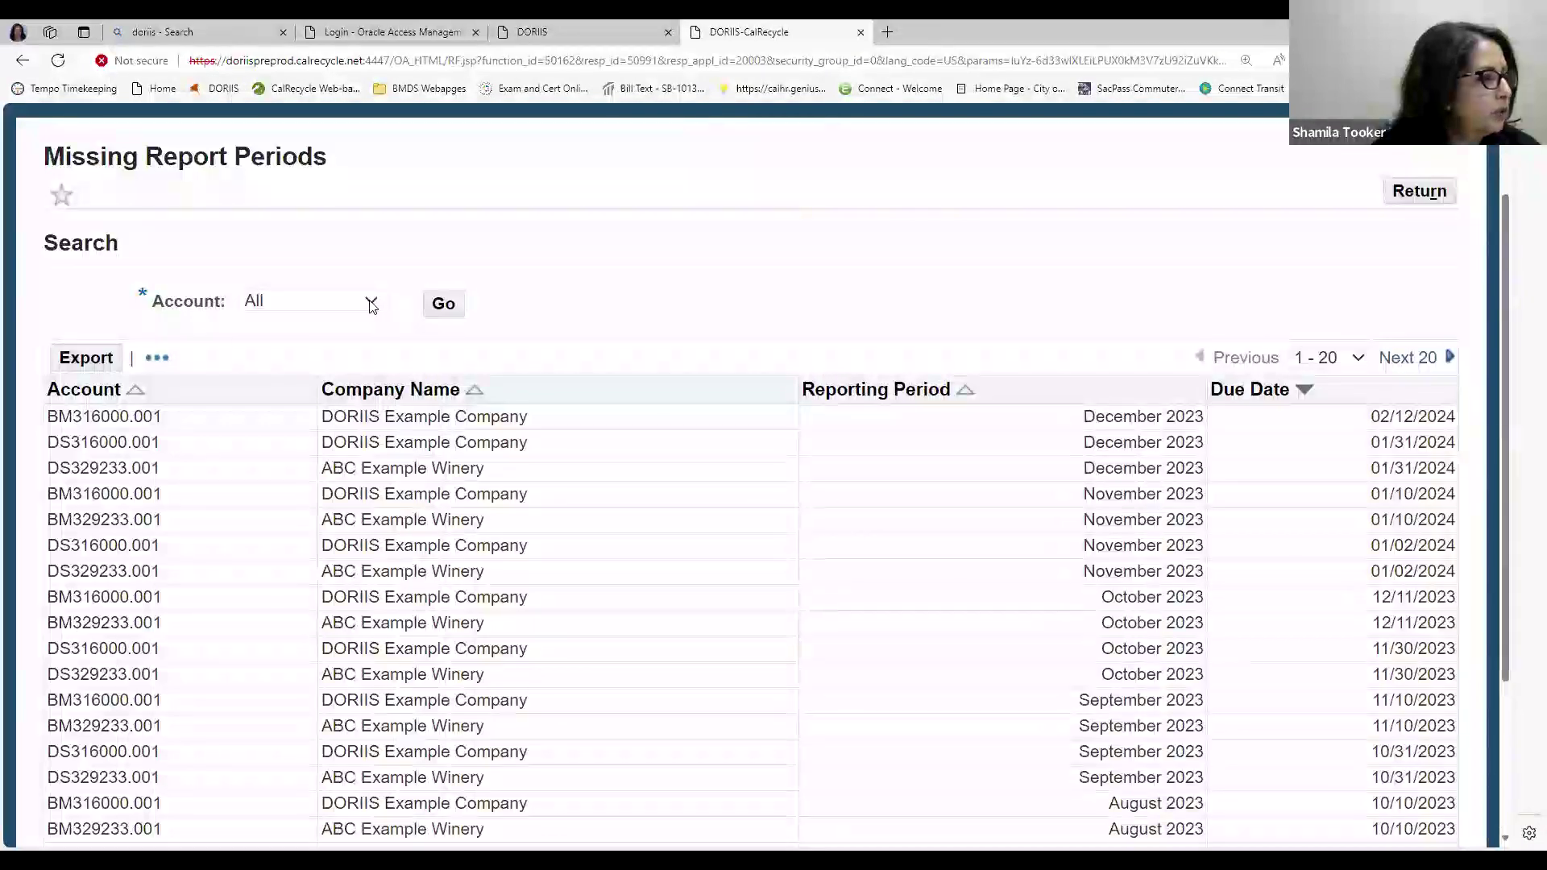
Filter missing periods to DORIIS Example Company's DS316000.001 account, showing January–December 2023
left_click(370, 302)
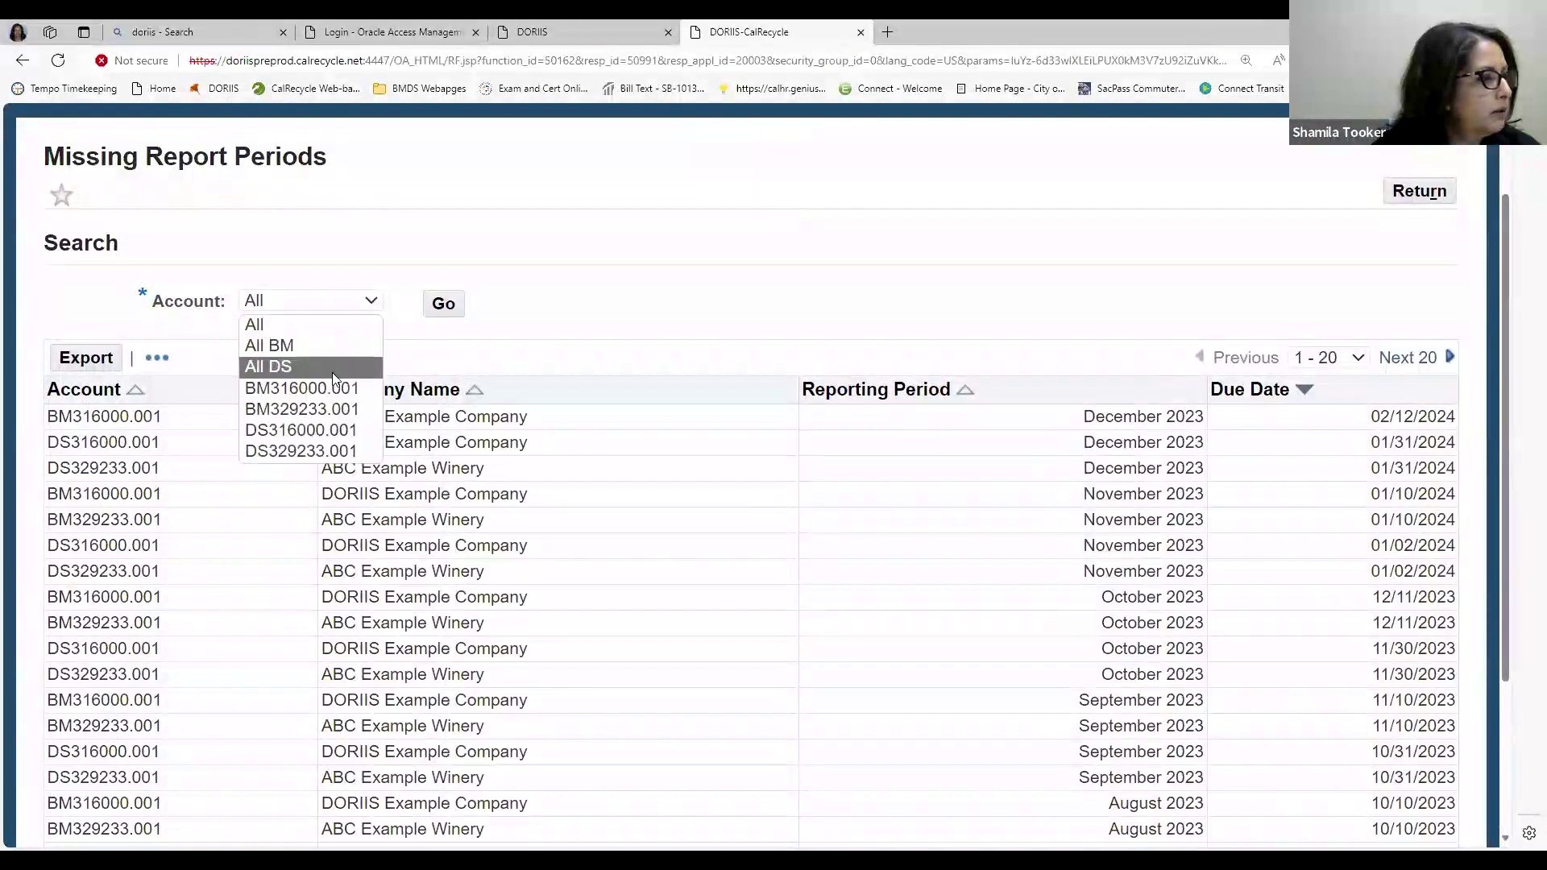
left_click(328, 439)
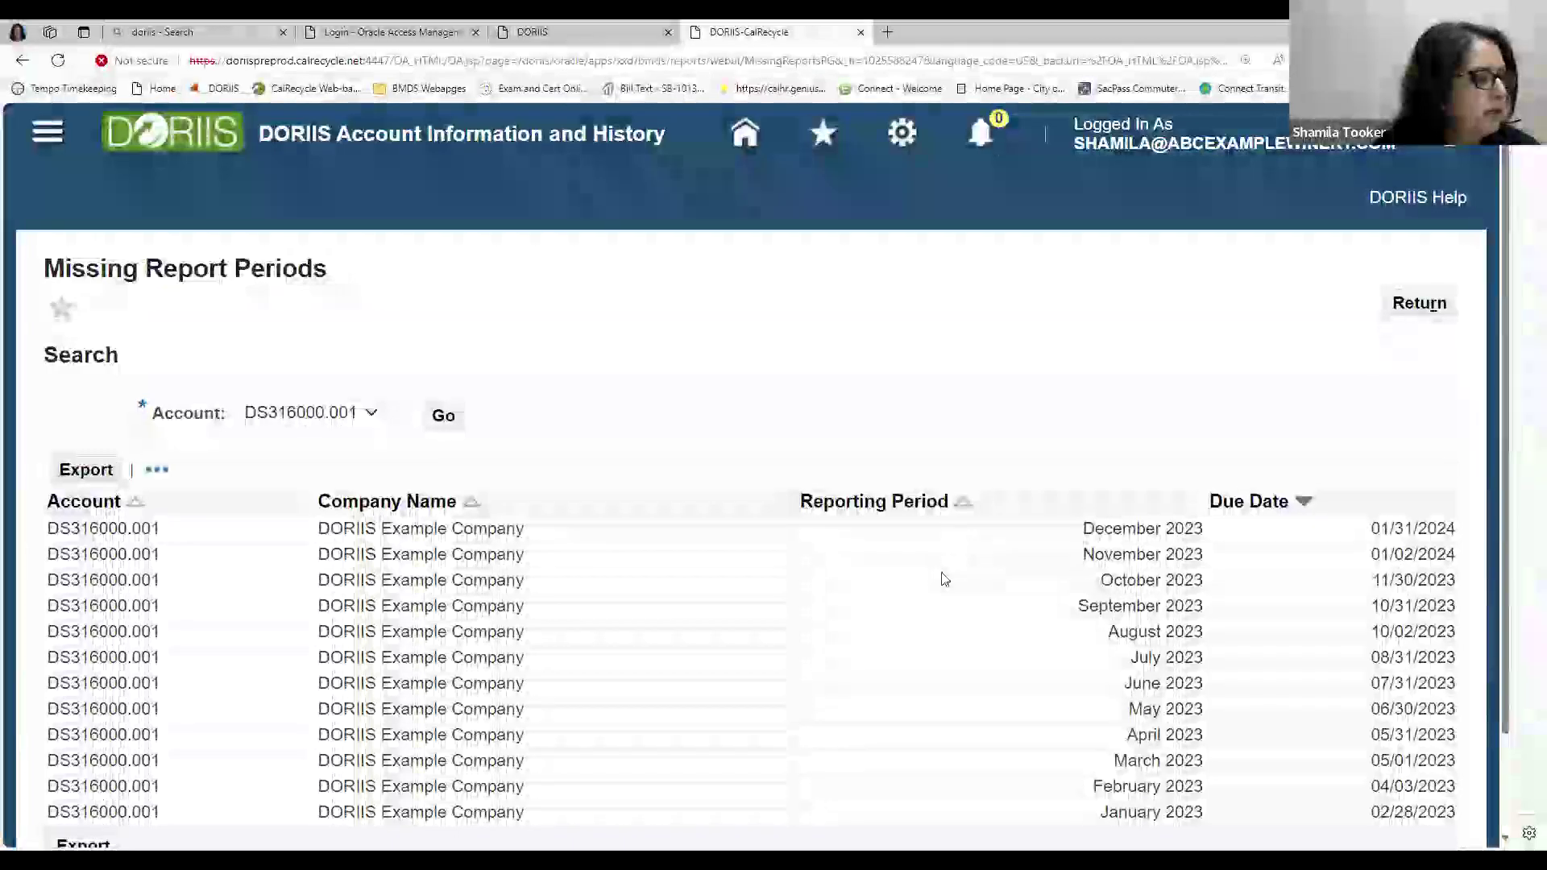
scroll(944, 578, "up", 2)
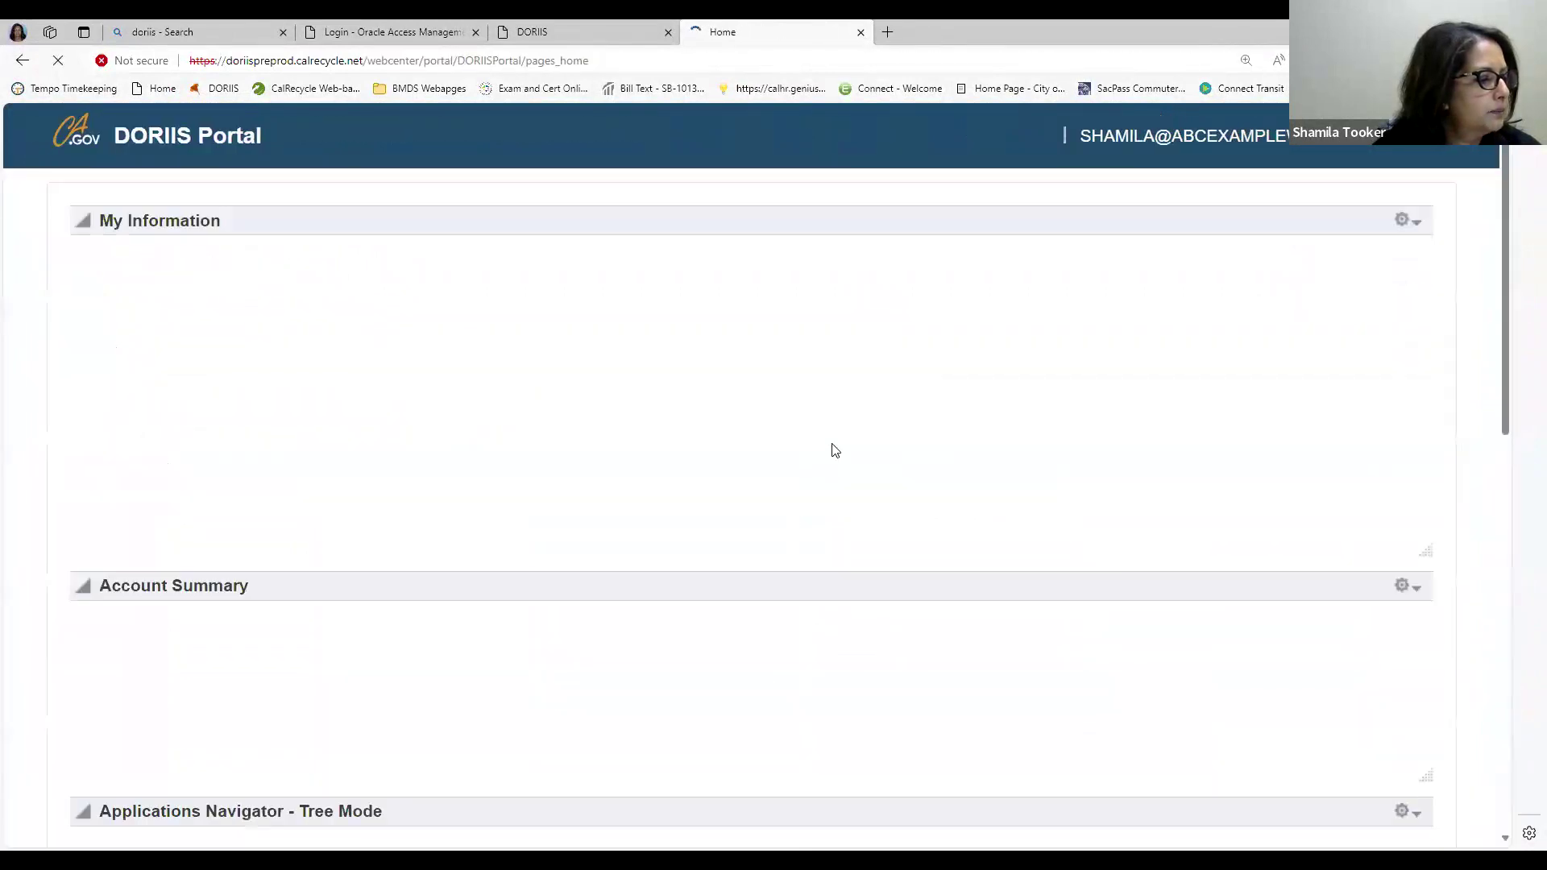
Open Outstanding Balances, listing ten open BM and DS balances including $39.40 for January 2024
scroll(719, 518, "down", 7)
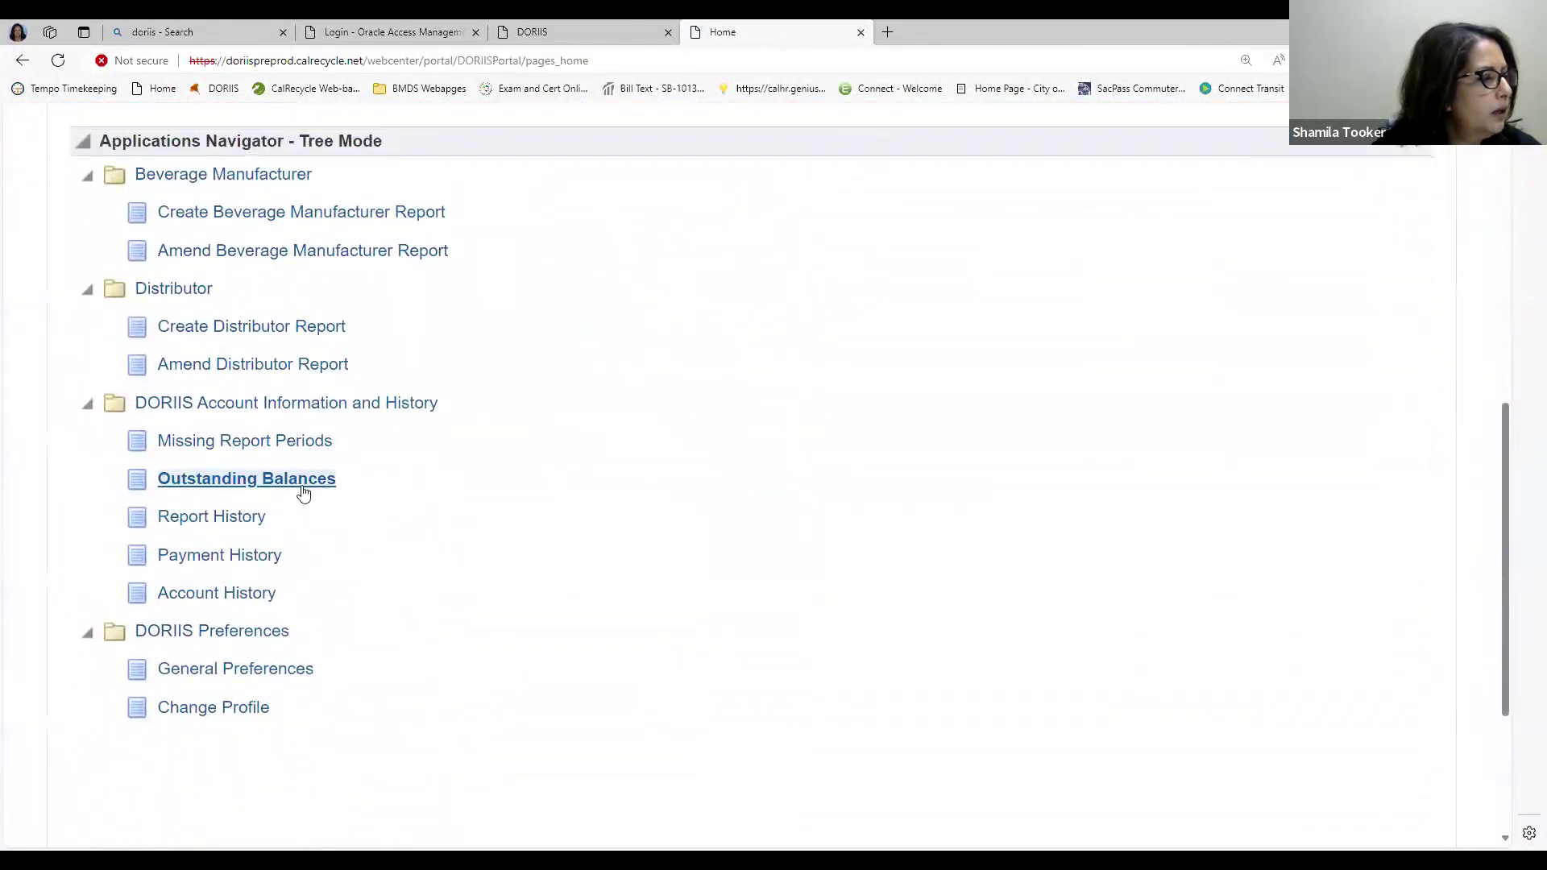
left_click(269, 482)
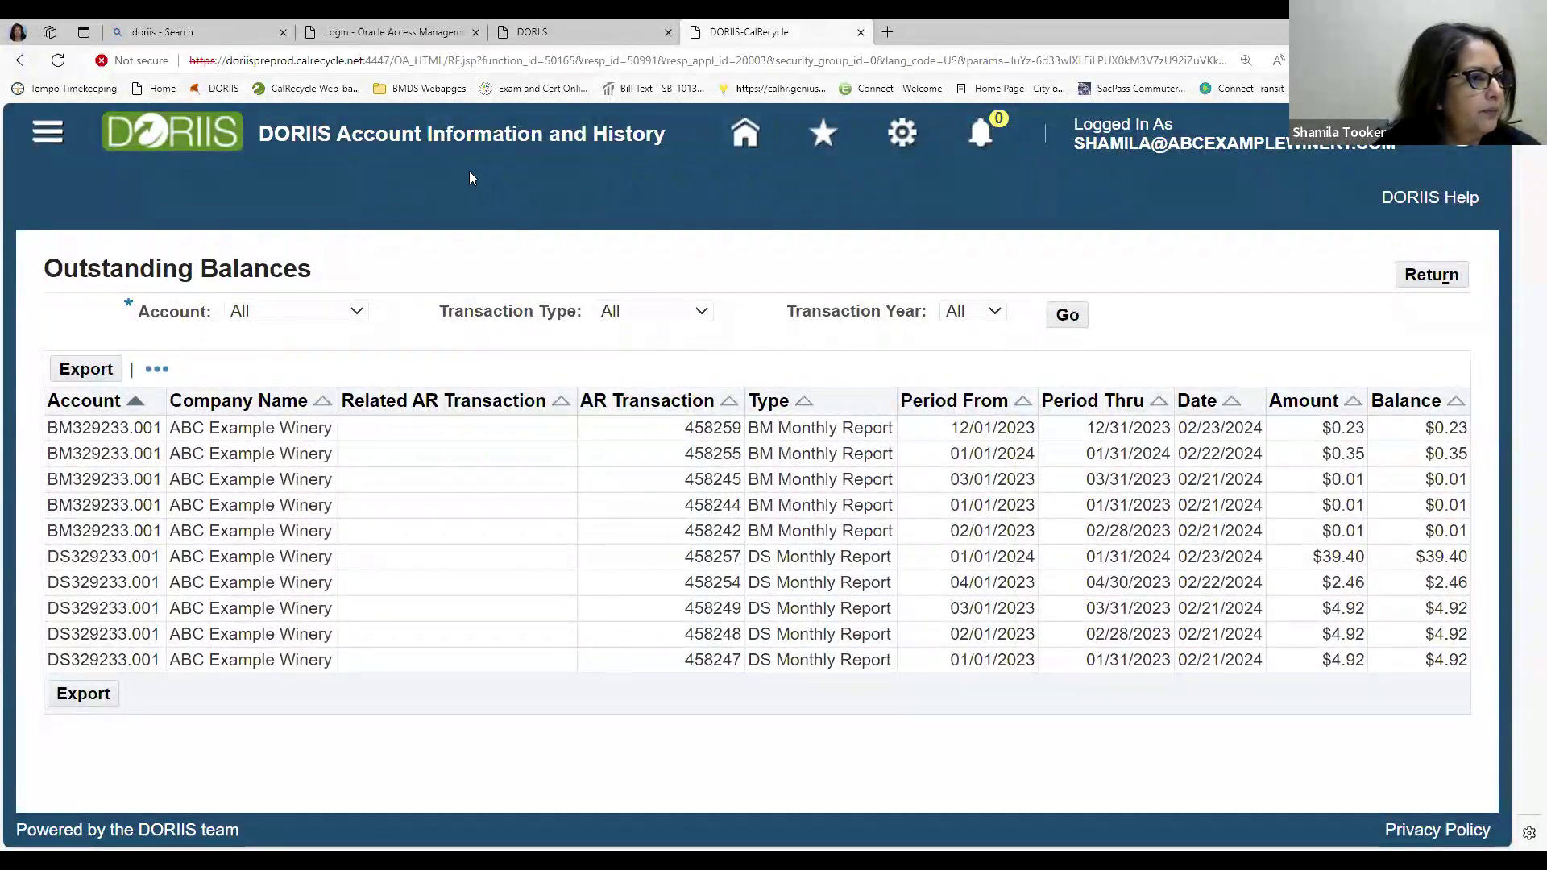
Show Report History for All DS accounts in 2023, listing four January–April reports totalling $17.22
left_click(754, 133)
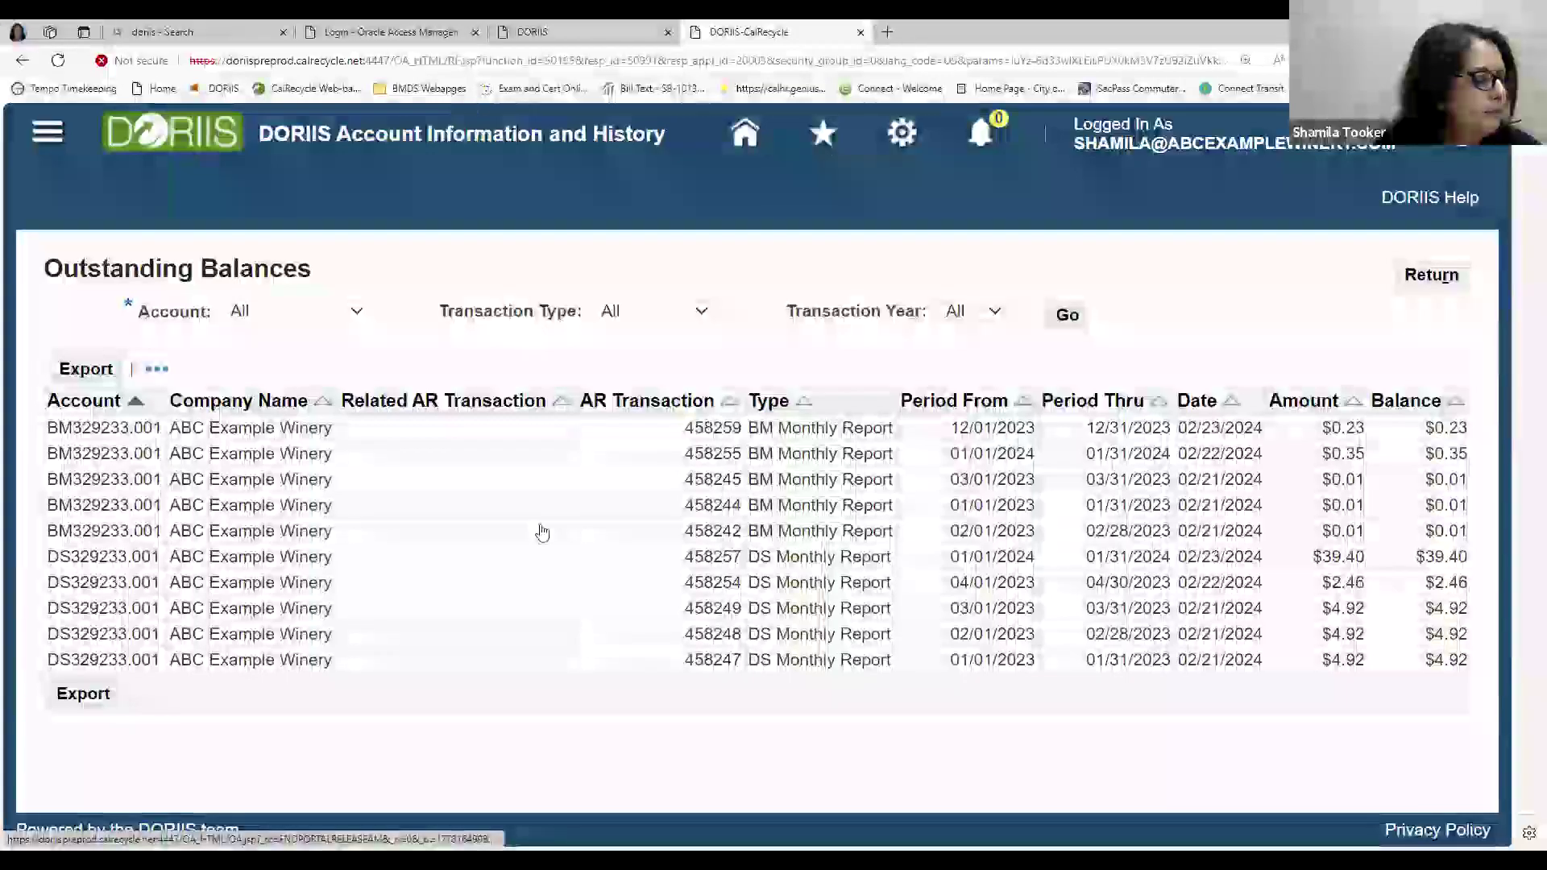
scroll(561, 570, "down", 8)
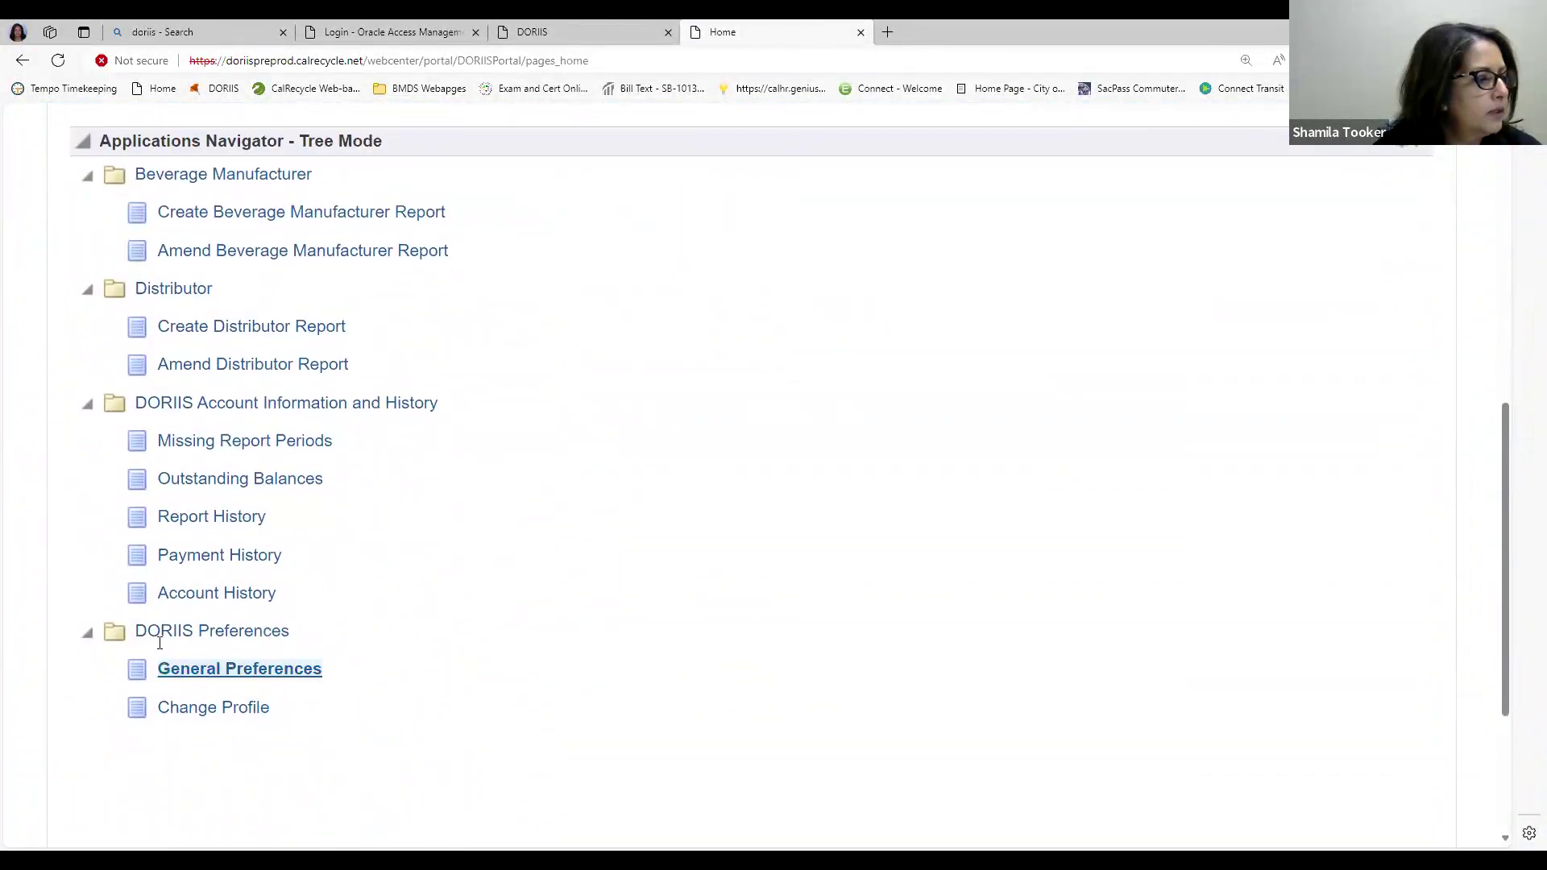
left_click(184, 520)
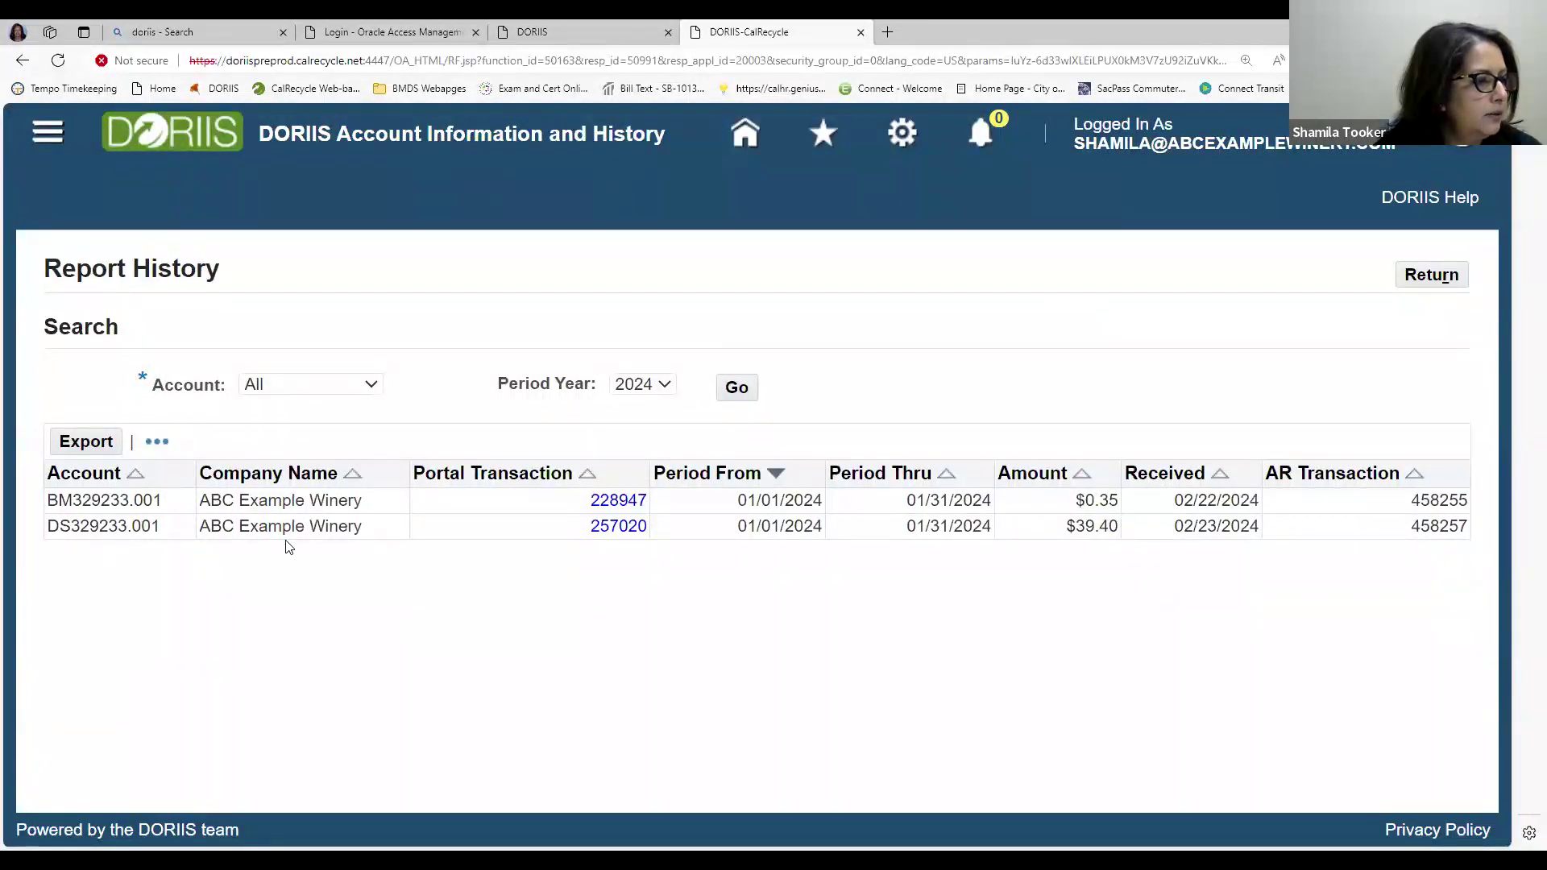
left_click(664, 386)
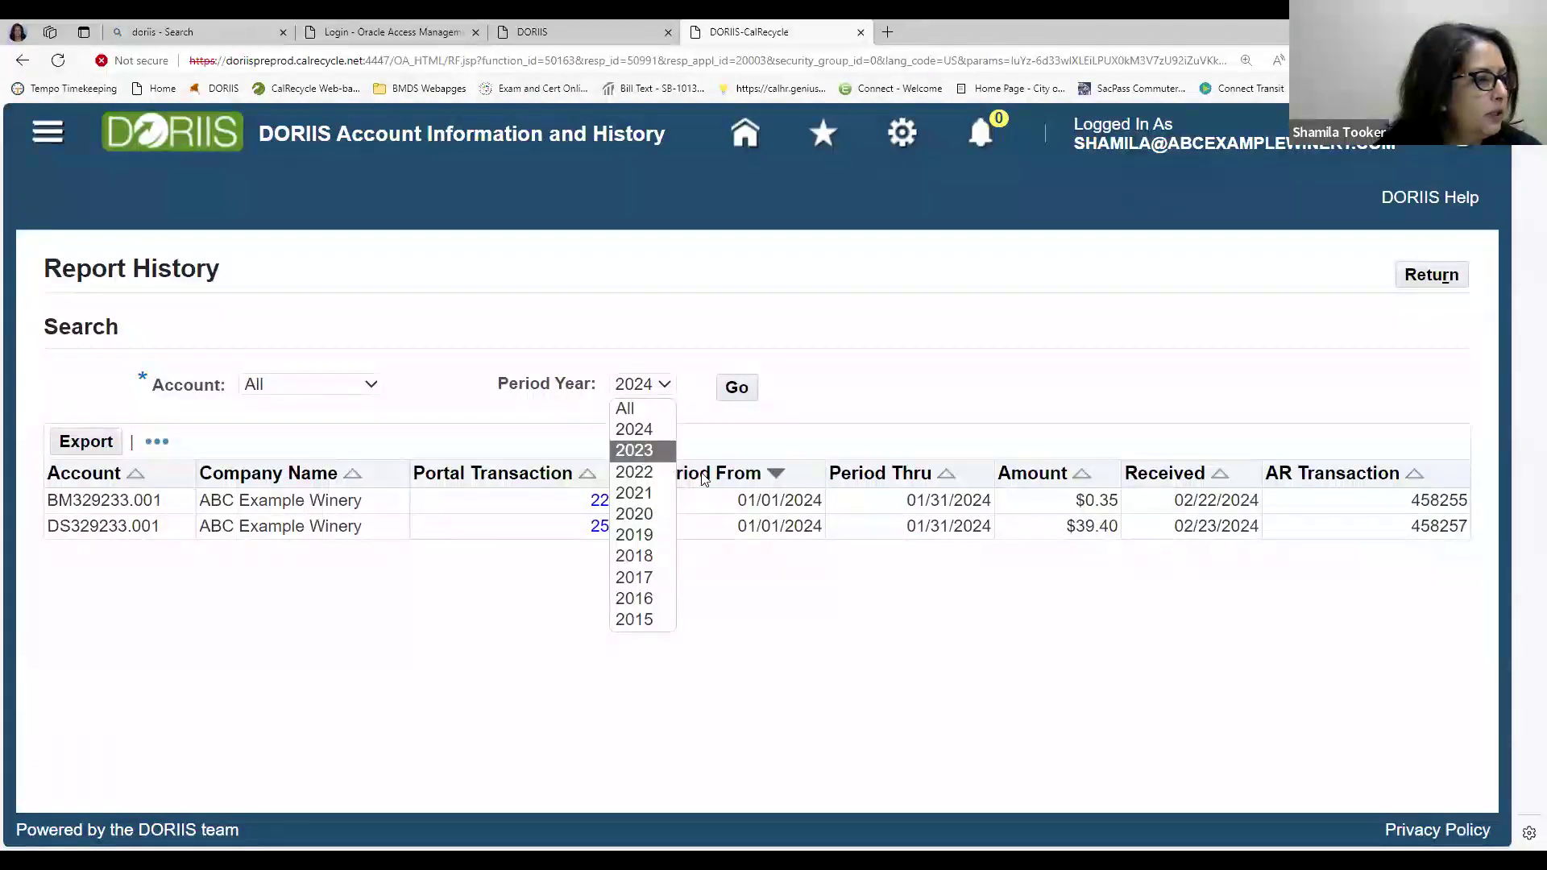
left_click(638, 451)
left_click(366, 386)
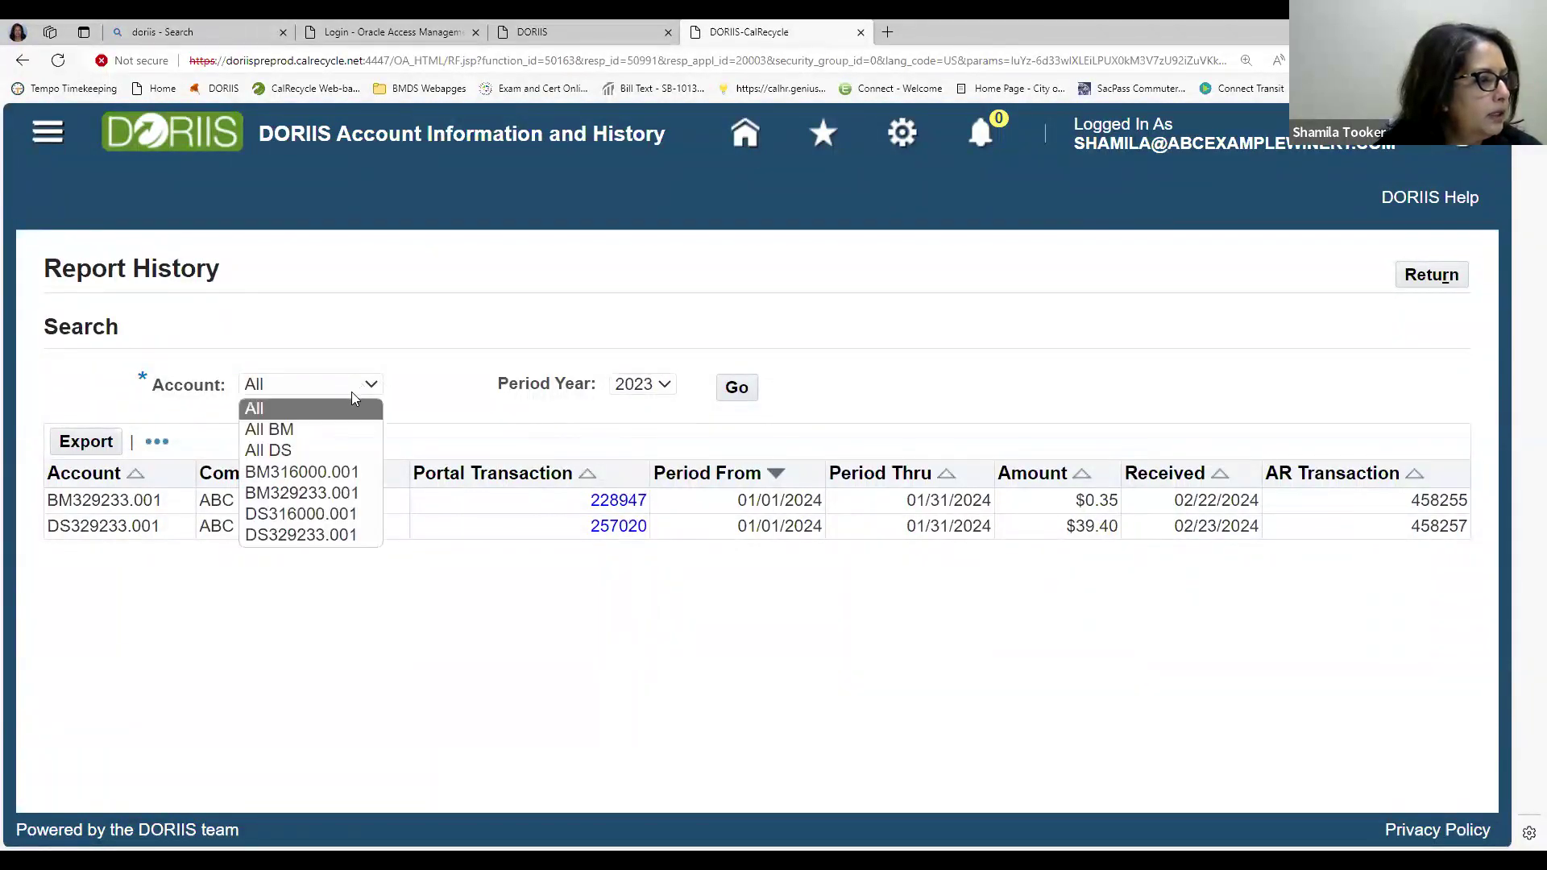
left_click(320, 449)
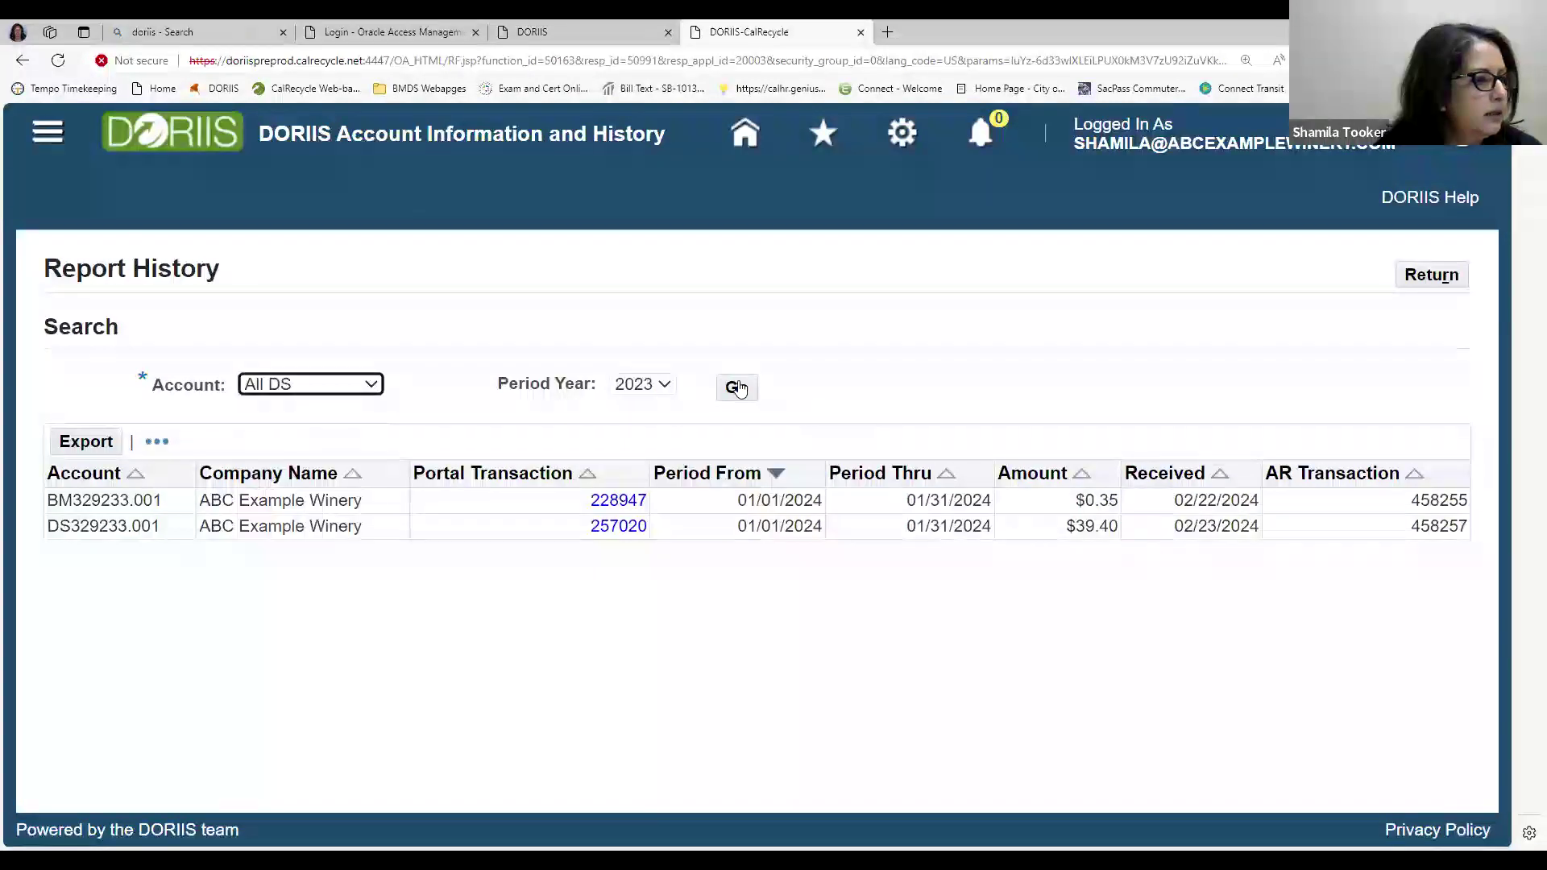
left_click(737, 386)
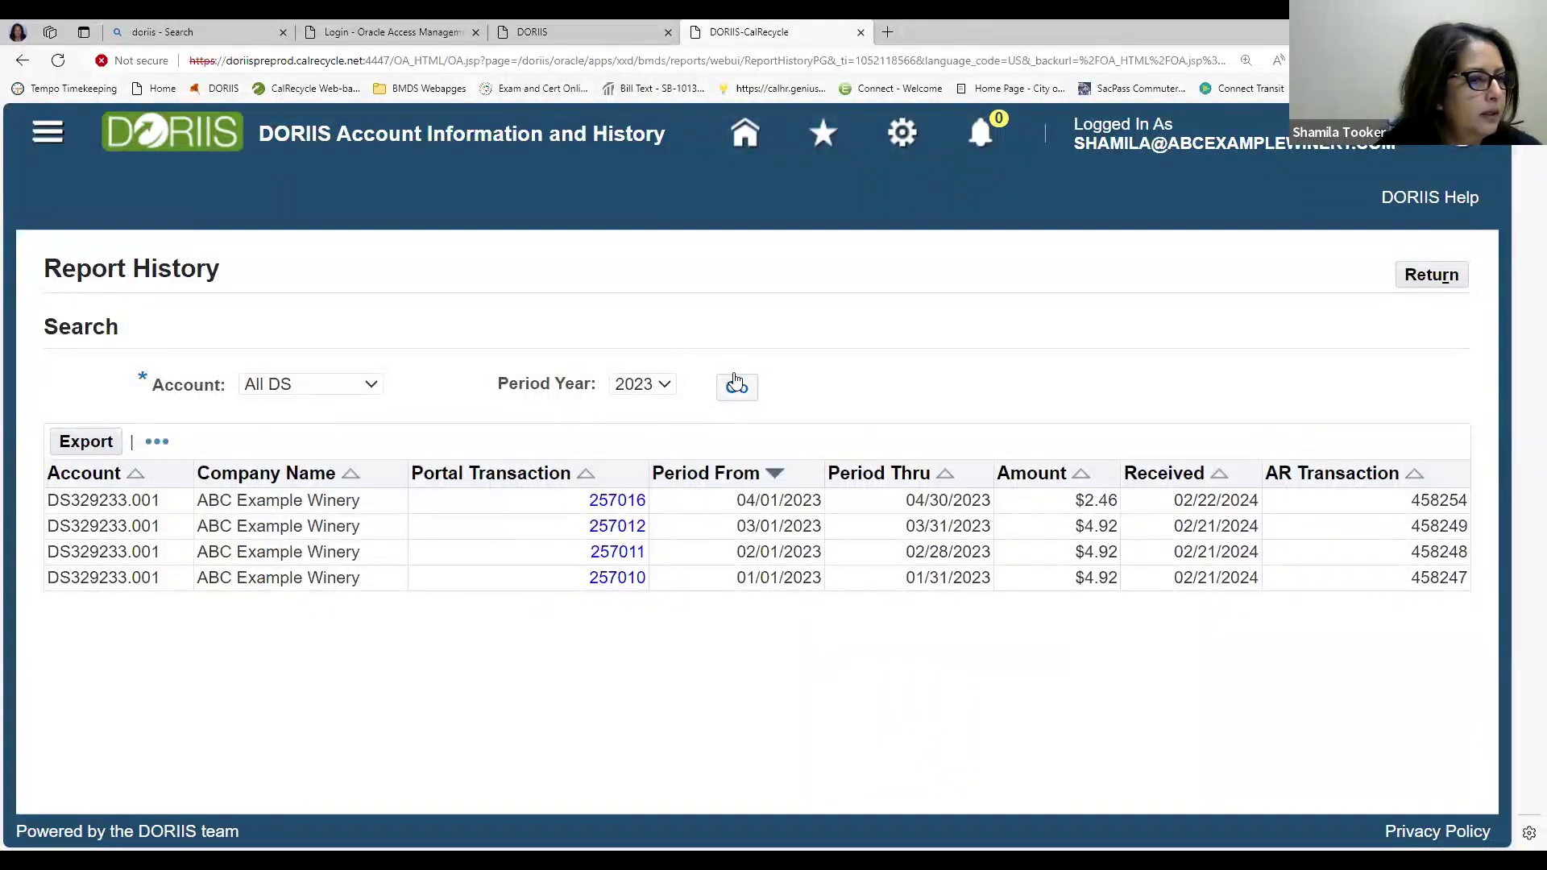
Open Payment History and search payments for transaction year 2023
left_click(745, 135)
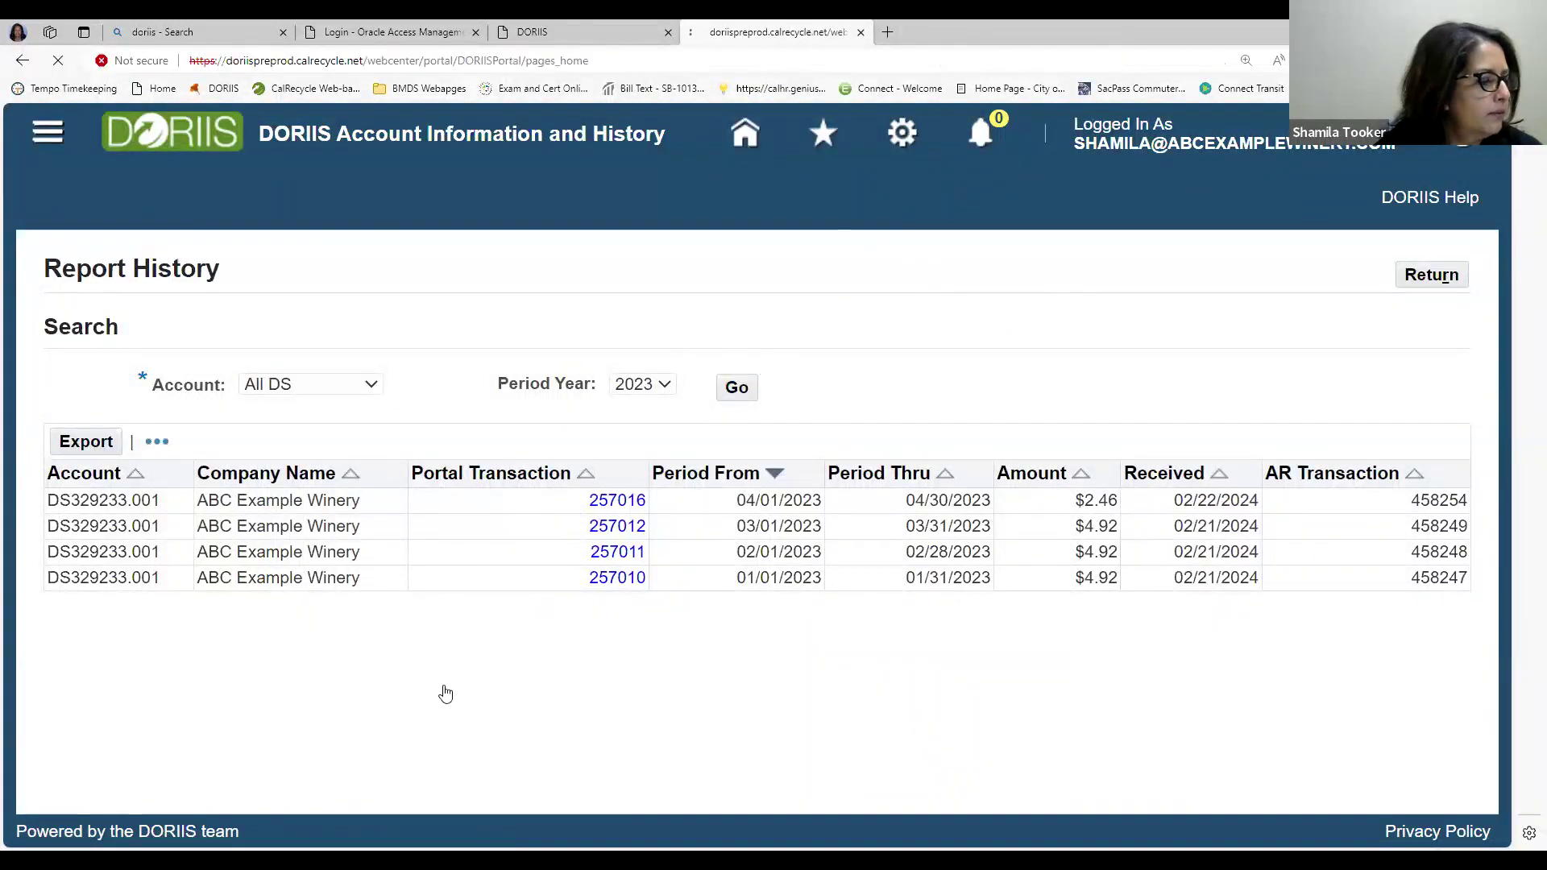
scroll(553, 689, "down", 10)
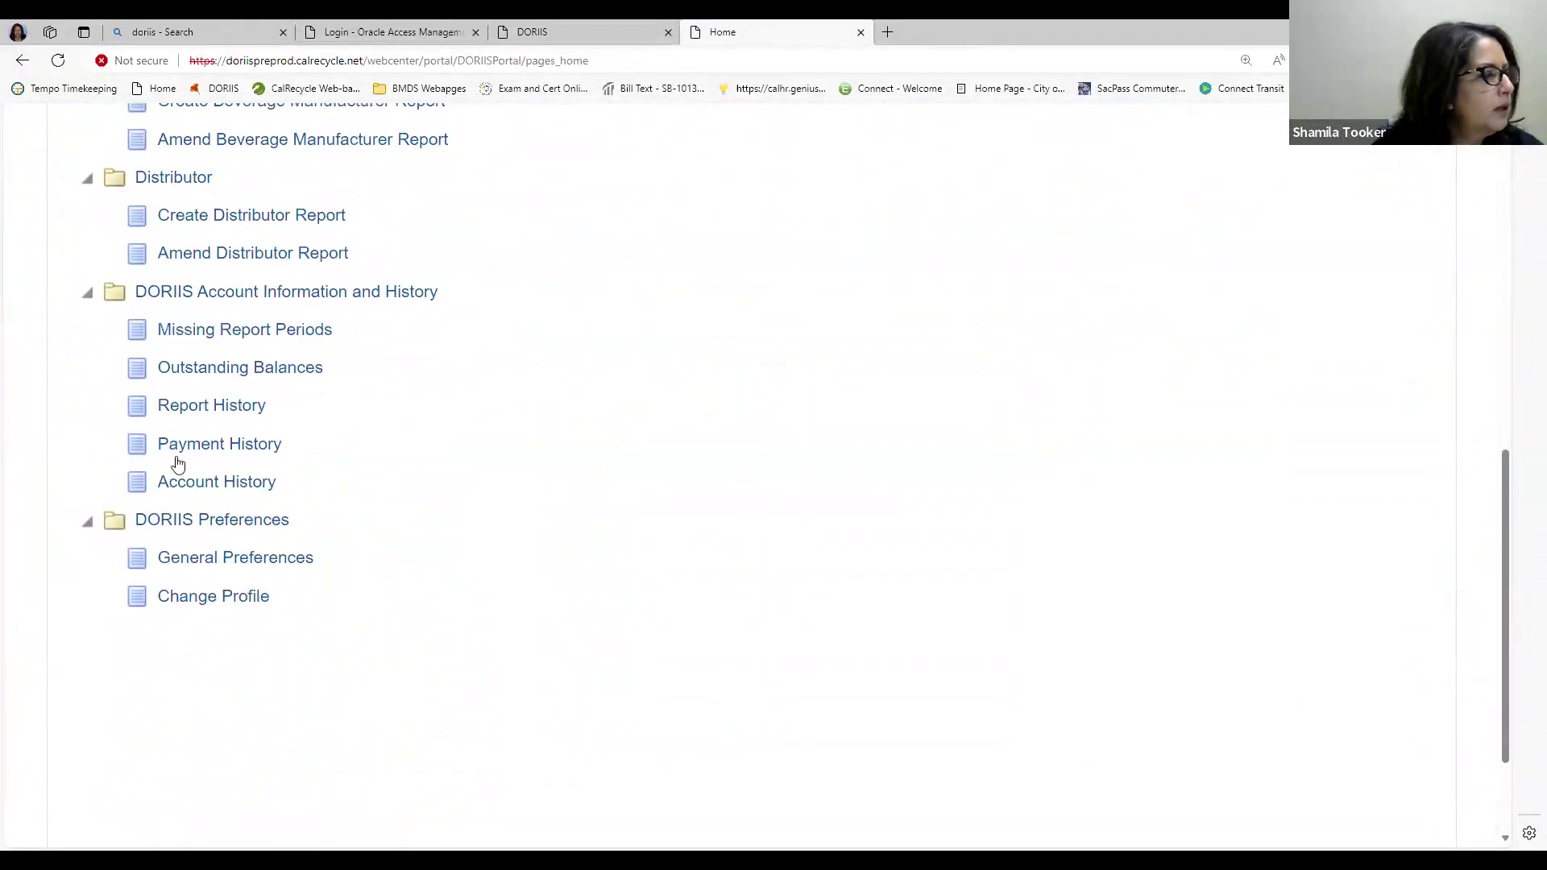
left_click(225, 450)
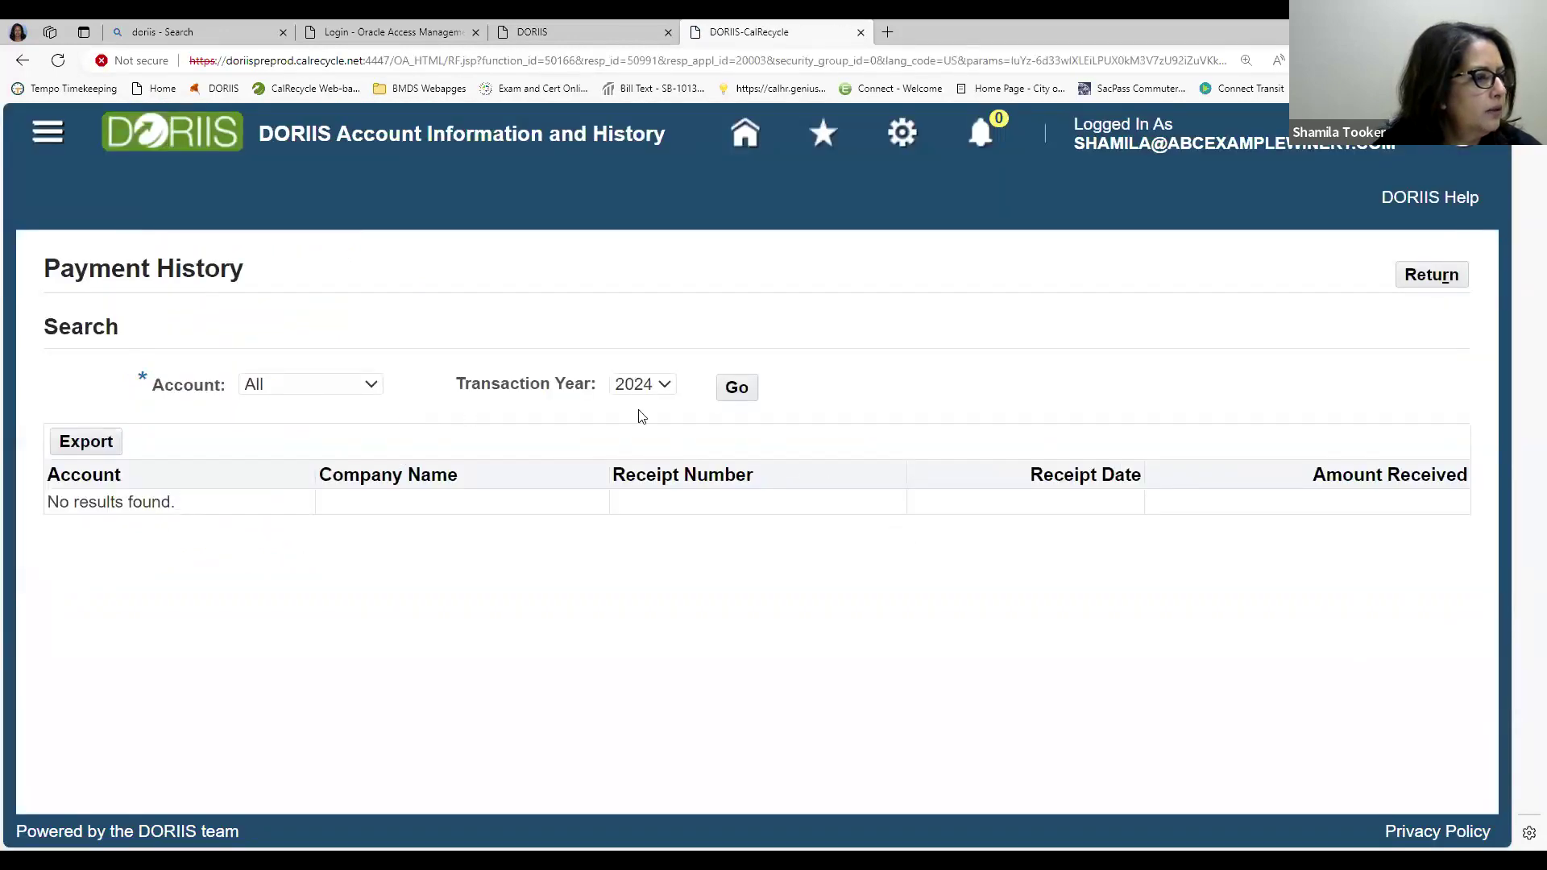
left_click(666, 386)
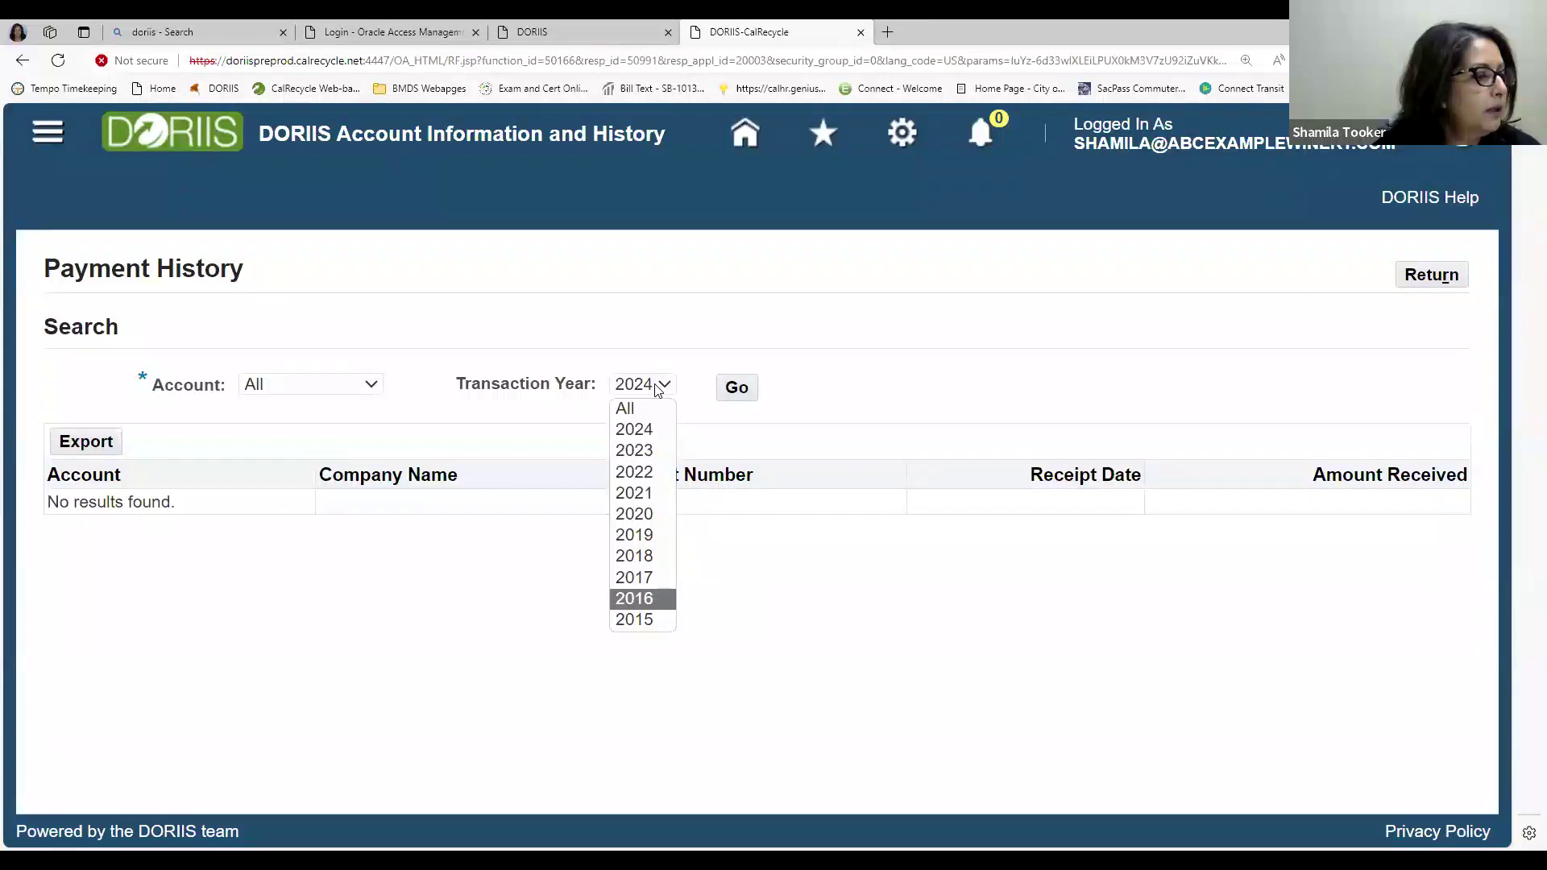
left_click(623, 450)
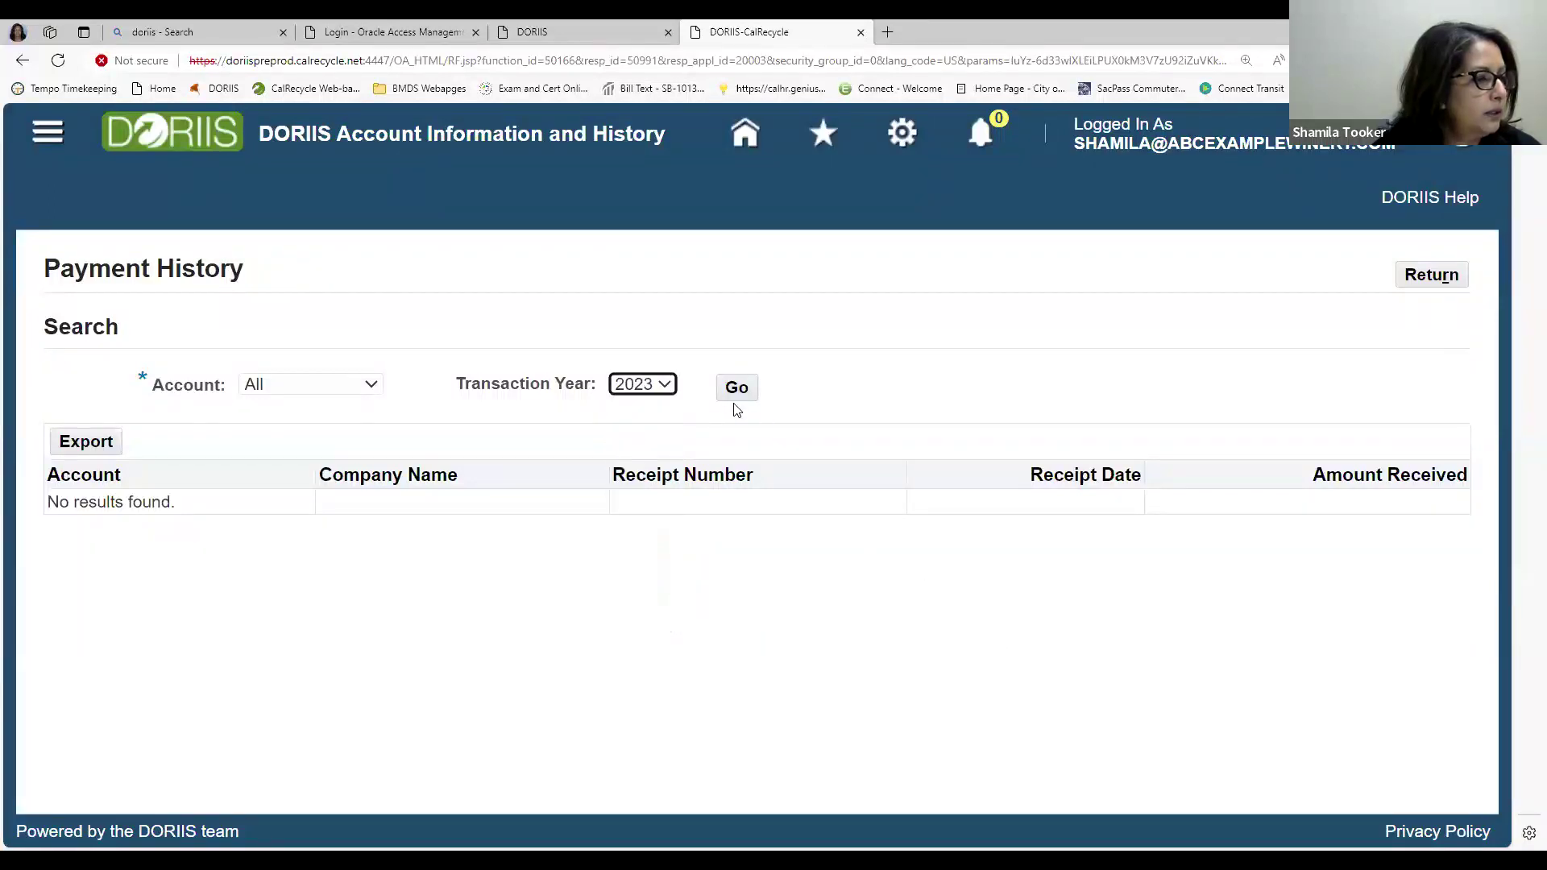
left_click(733, 395)
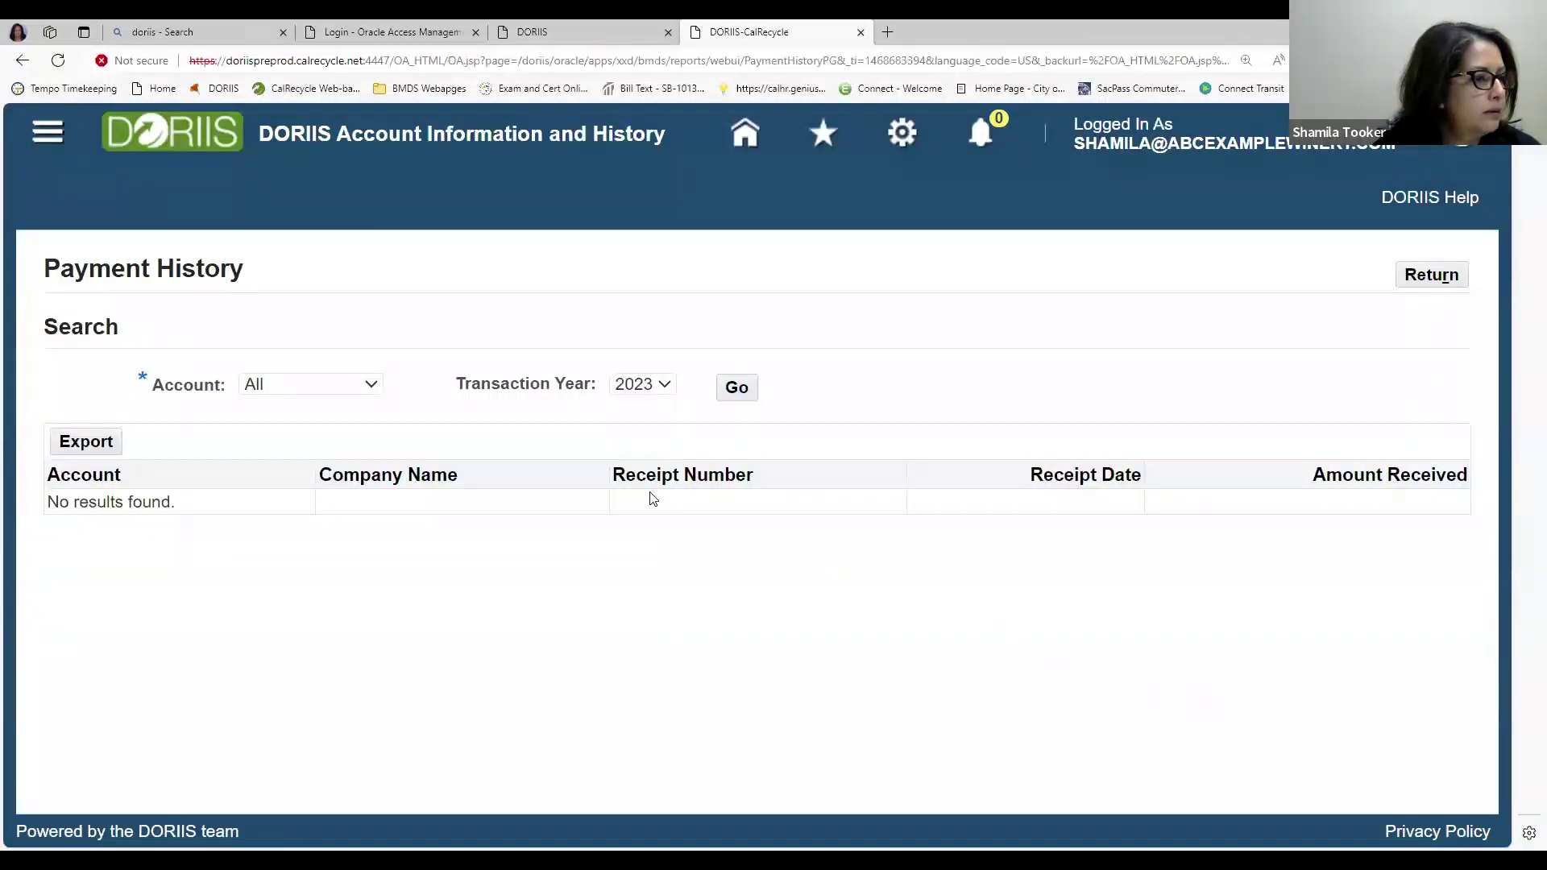
Search 2023 payments for All BM accounts, then for BM316000.001
left_click(373, 387)
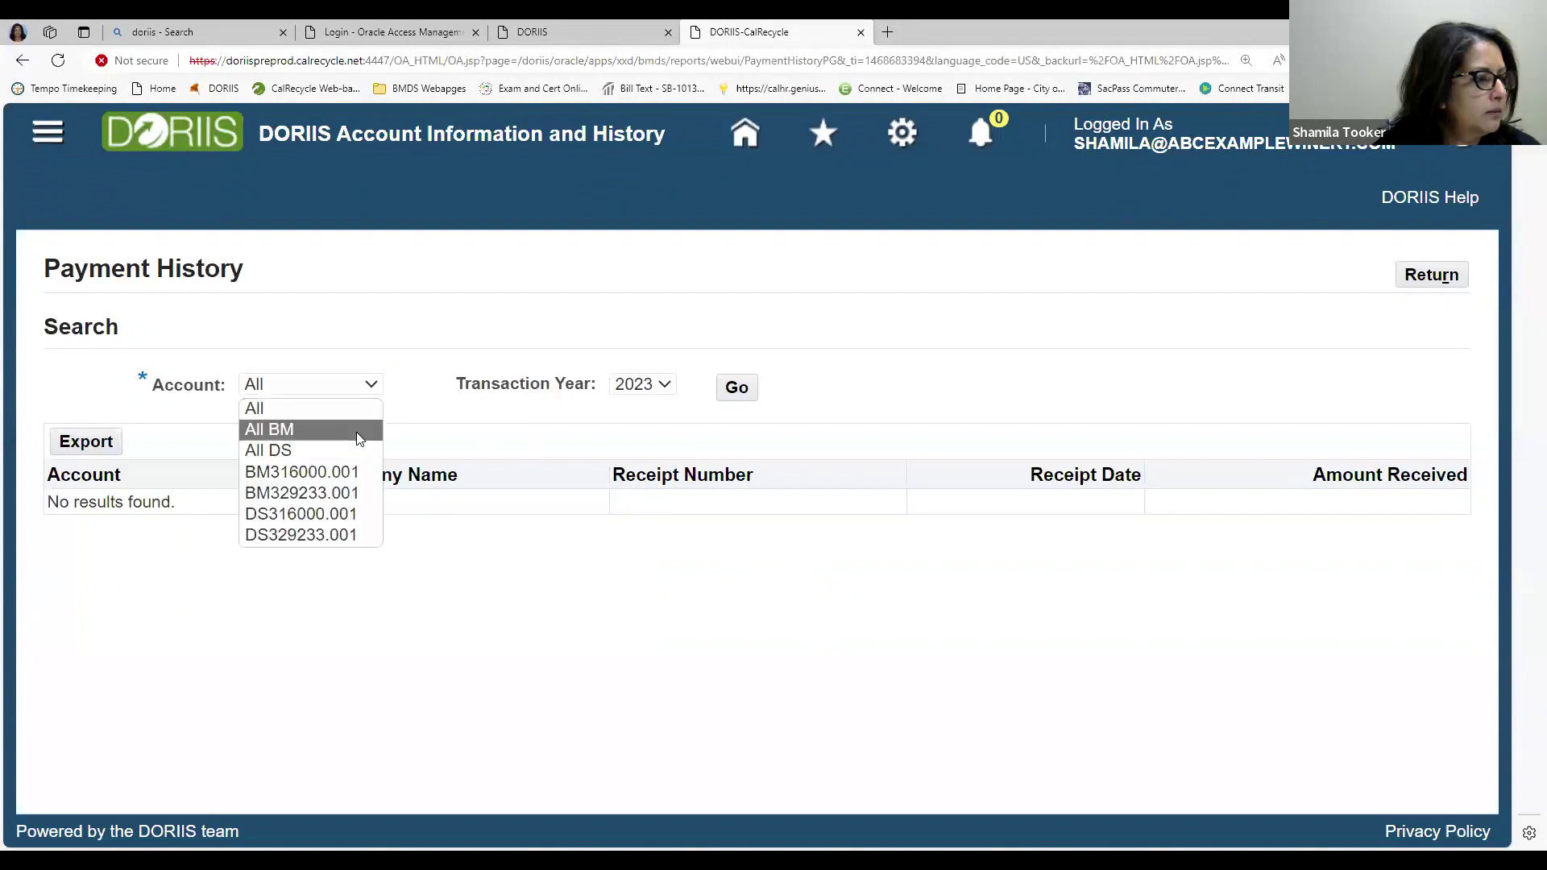
left_click(357, 432)
left_click(736, 392)
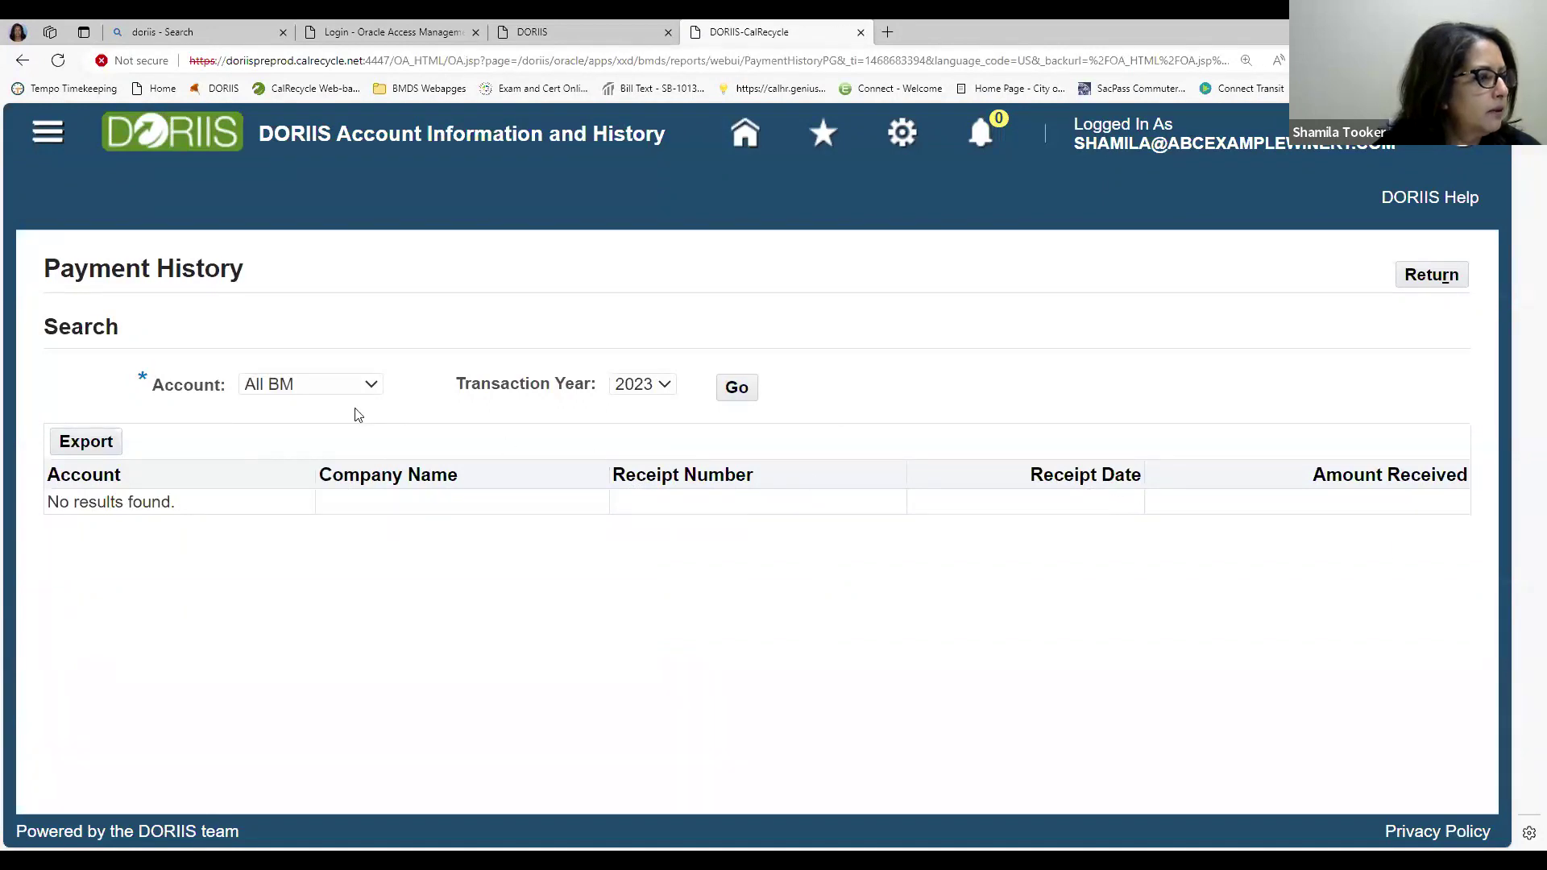
left_click(370, 386)
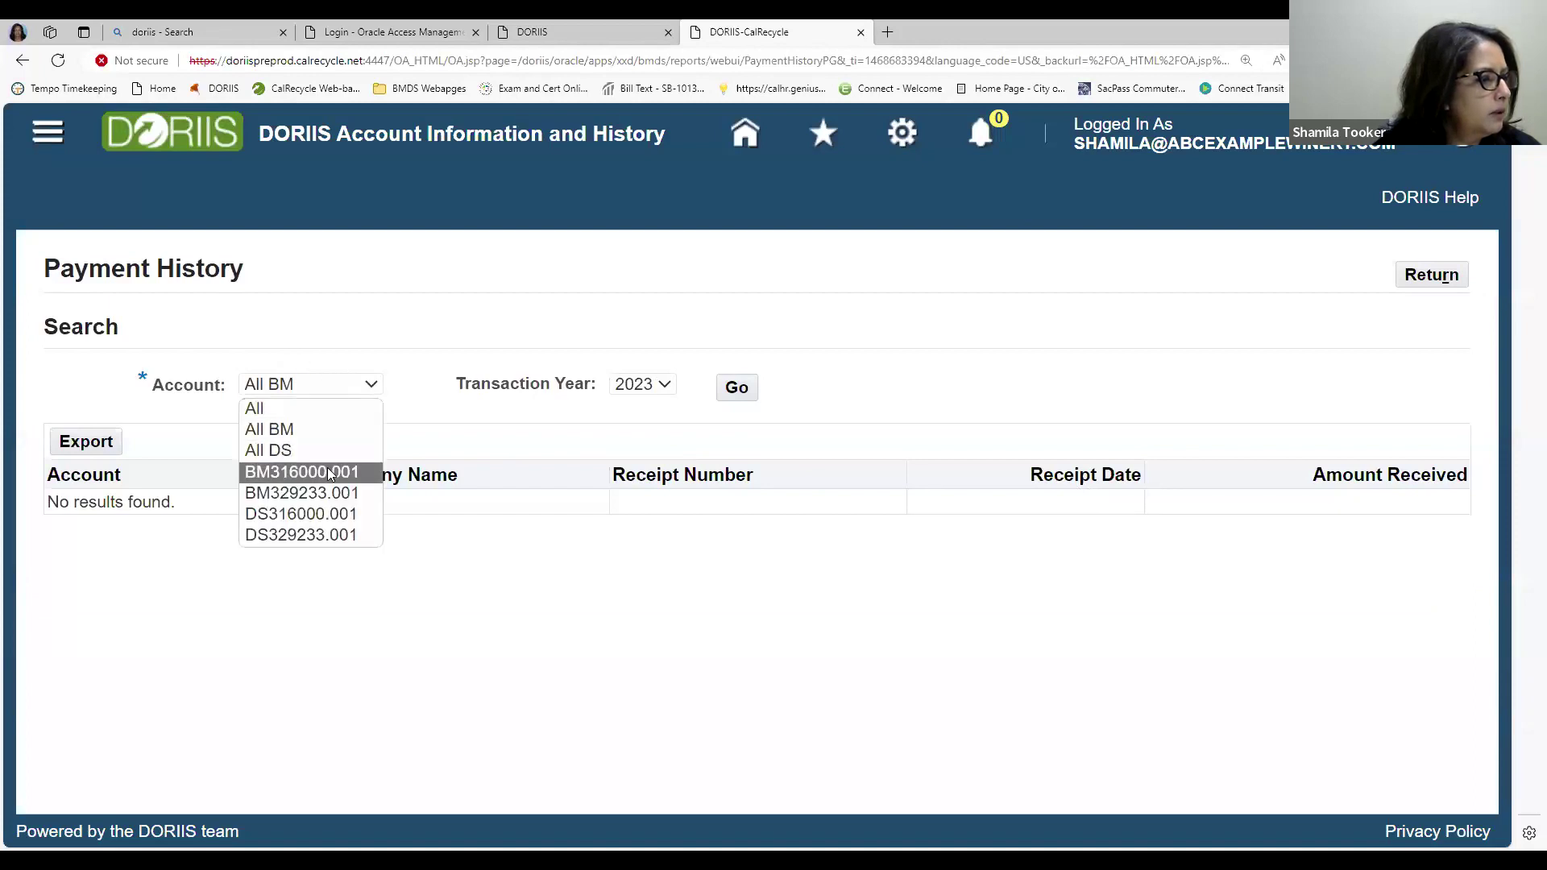
left_click(329, 474)
left_click(733, 390)
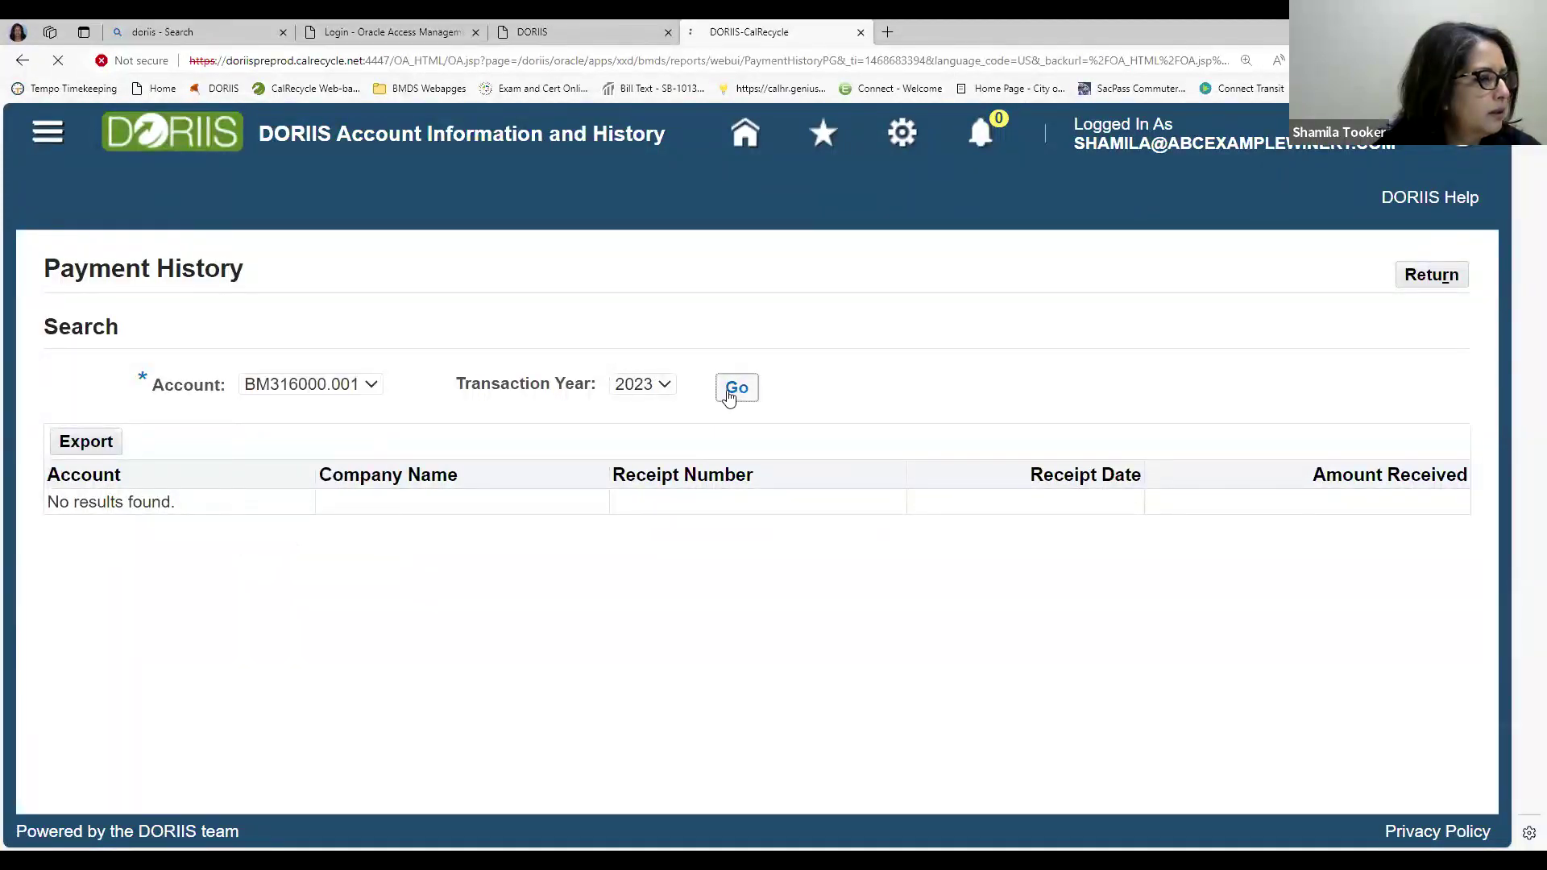
left_click(373, 392)
left_click(325, 493)
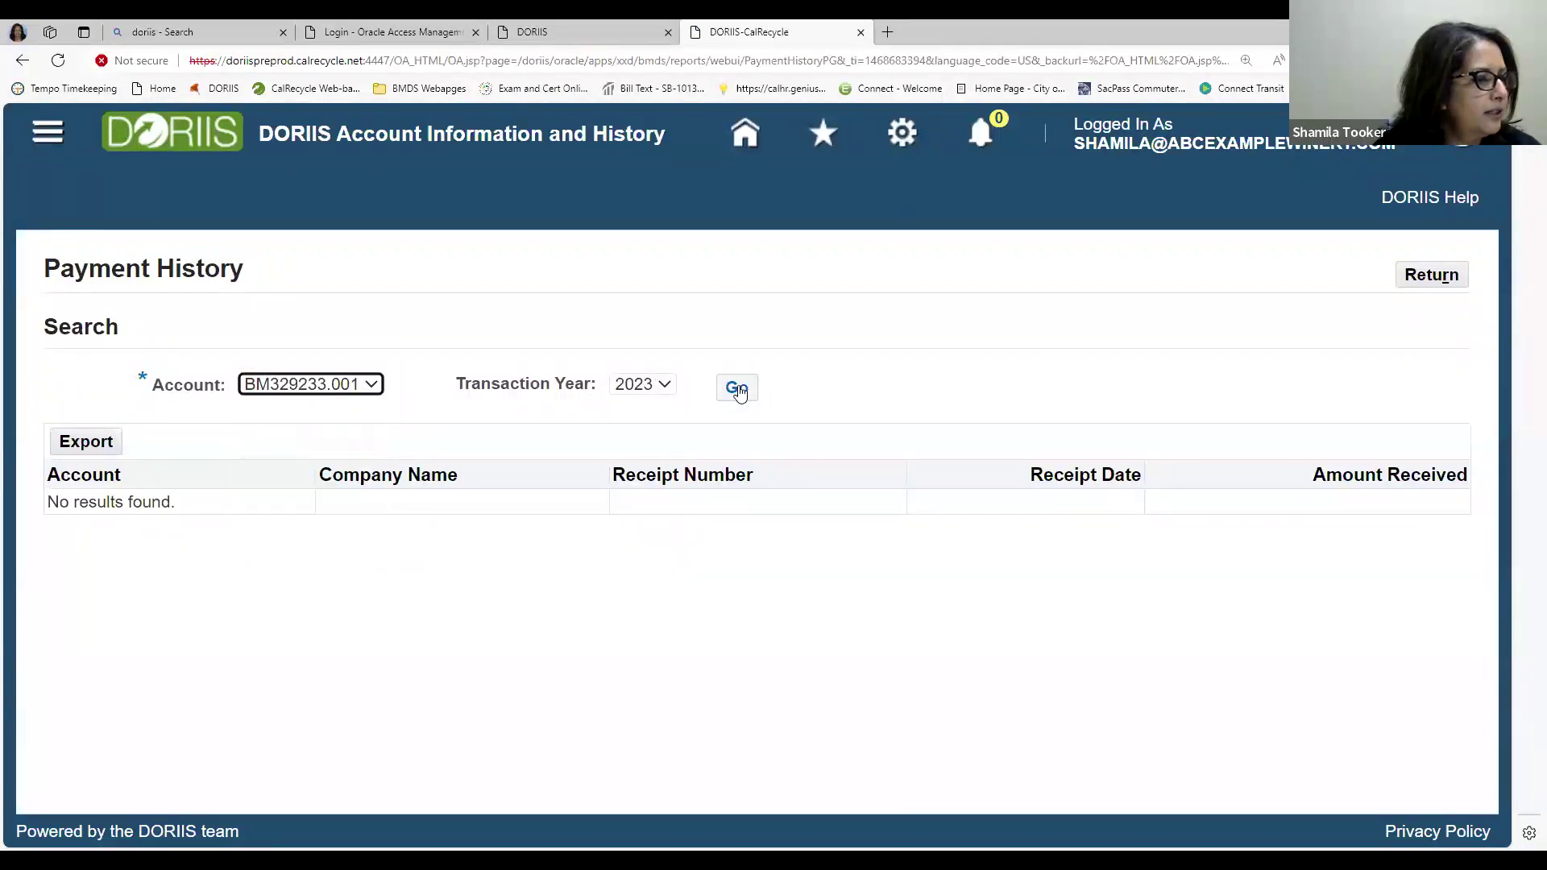
left_click(738, 391)
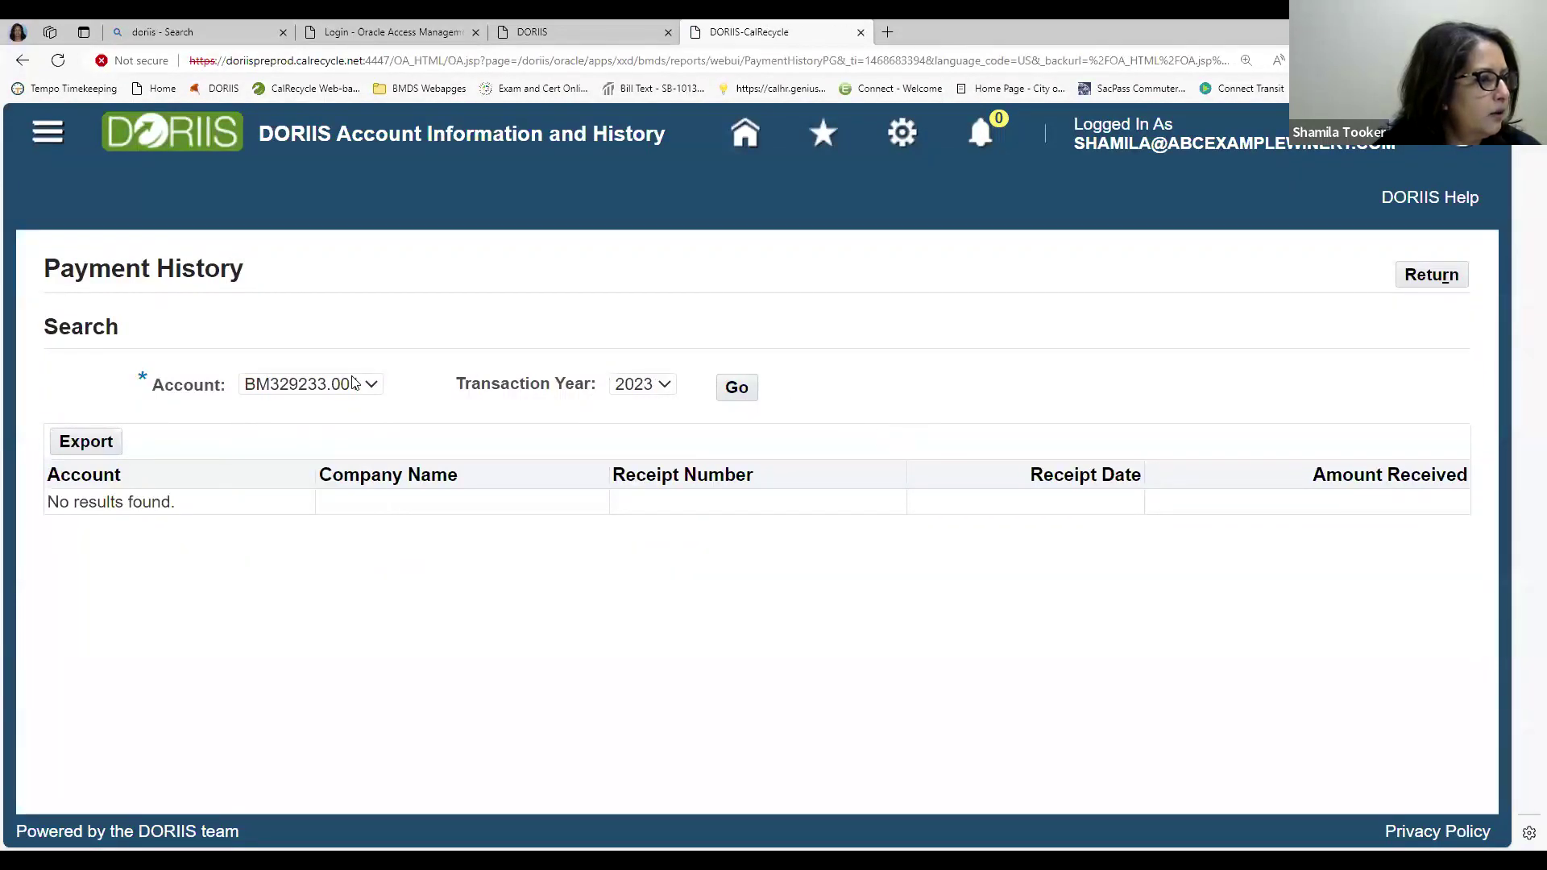
left_click(369, 385)
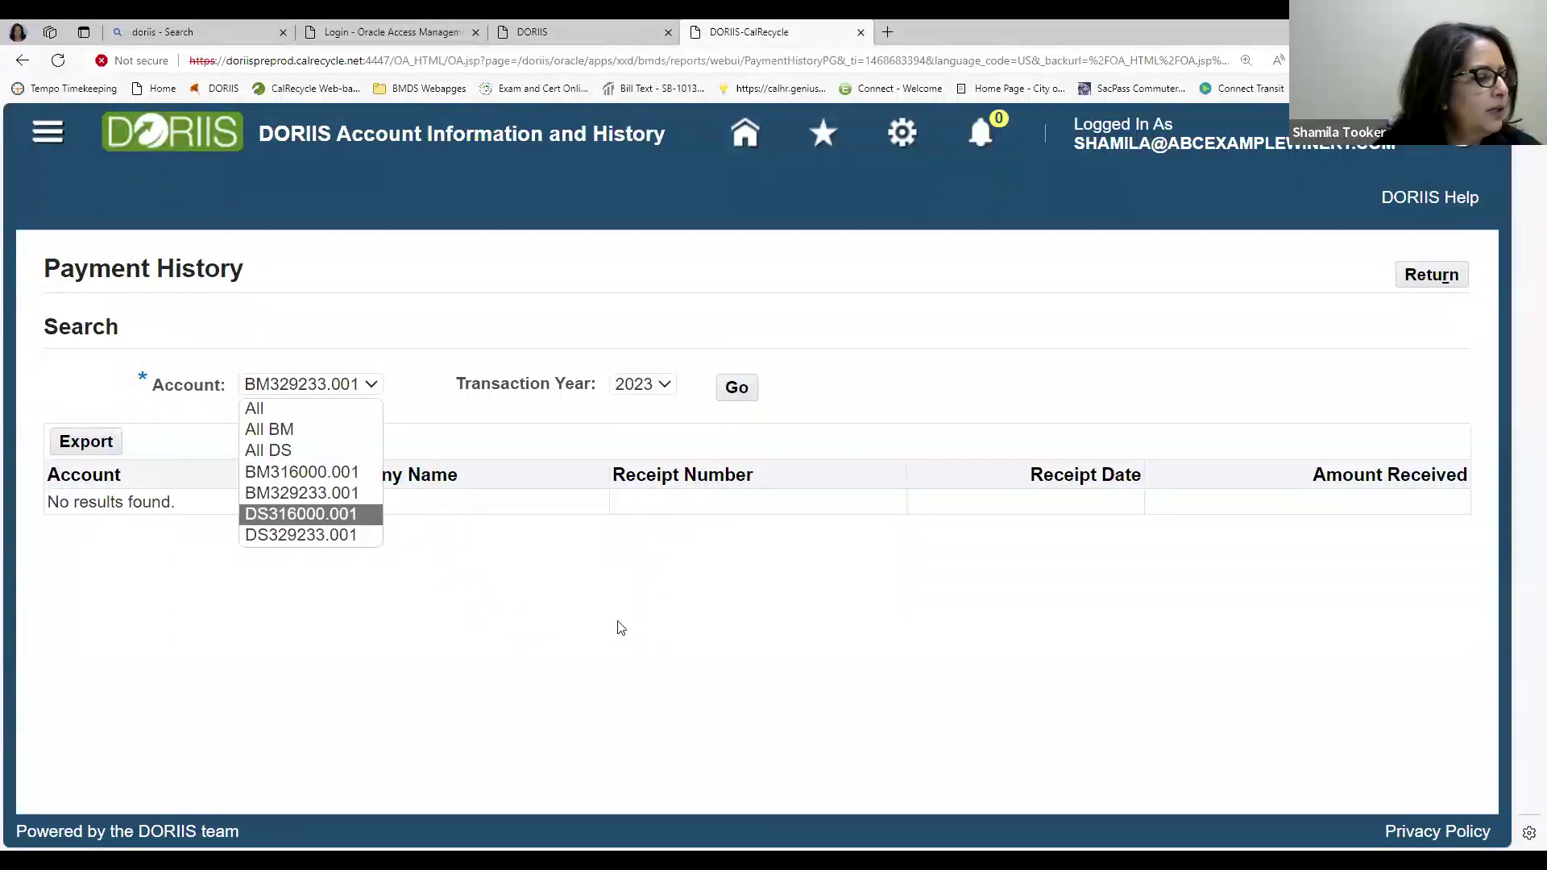
left_click(320, 538)
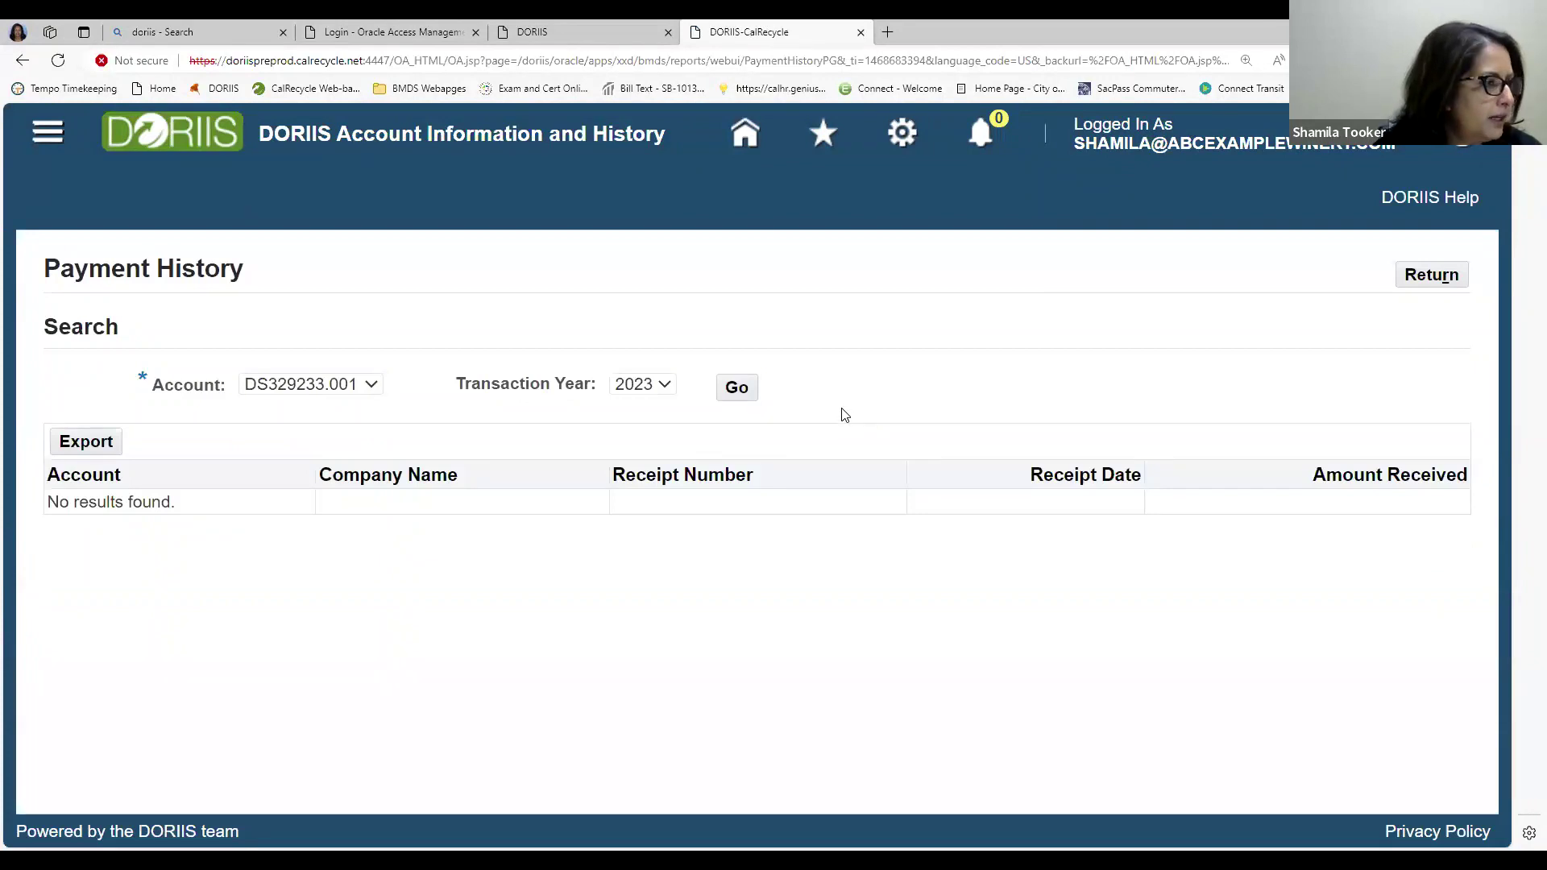
Open Account History and review the table, highlighting the DOR Credit Memo in row 458258
left_click(742, 140)
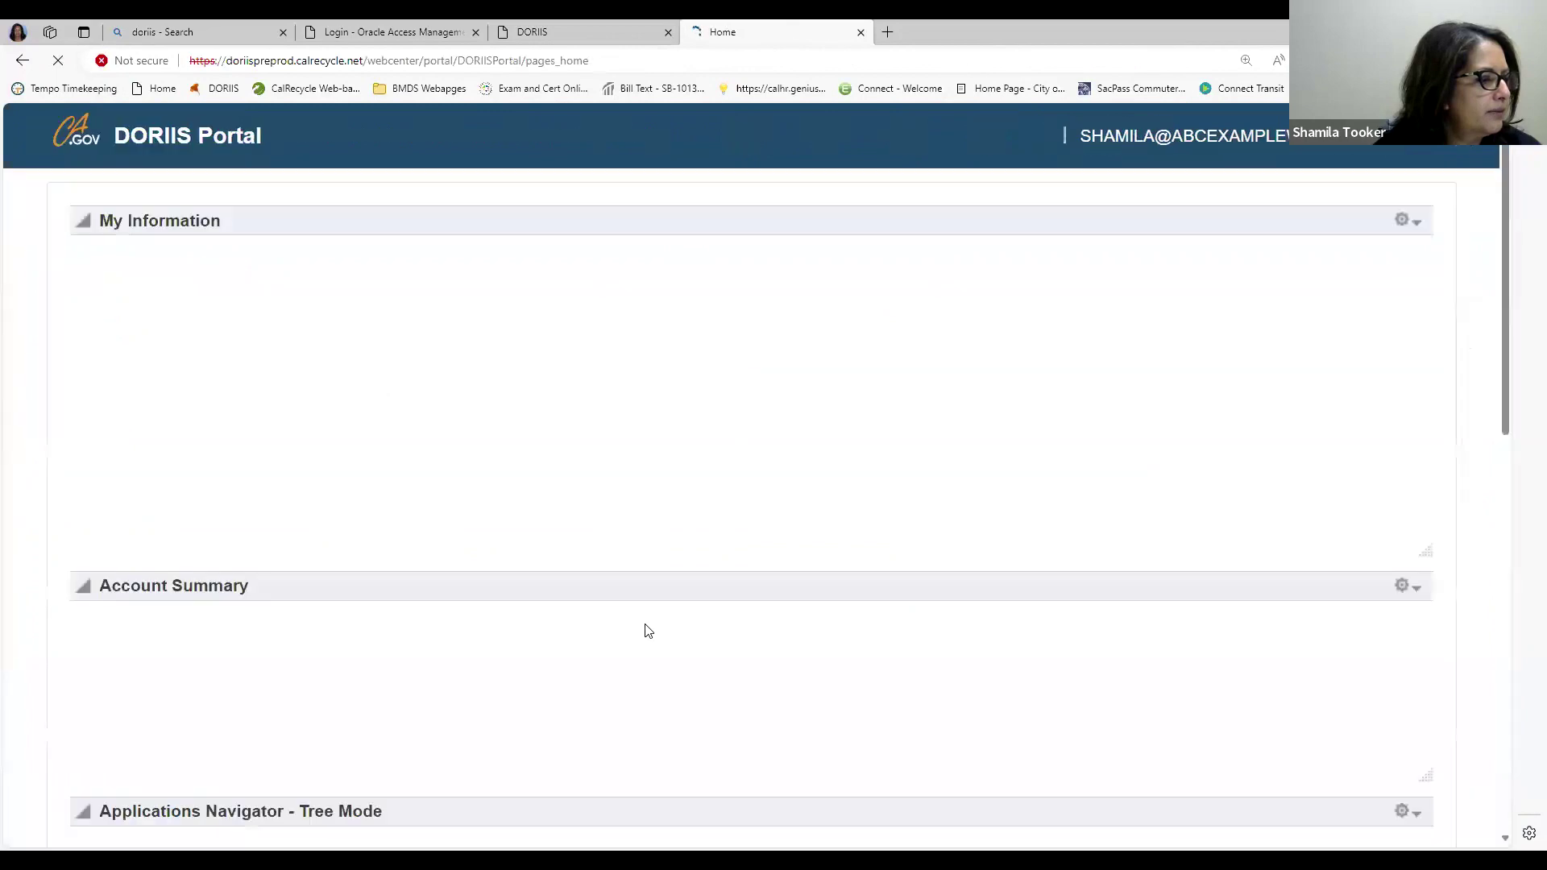
scroll(645, 624, "down", 8)
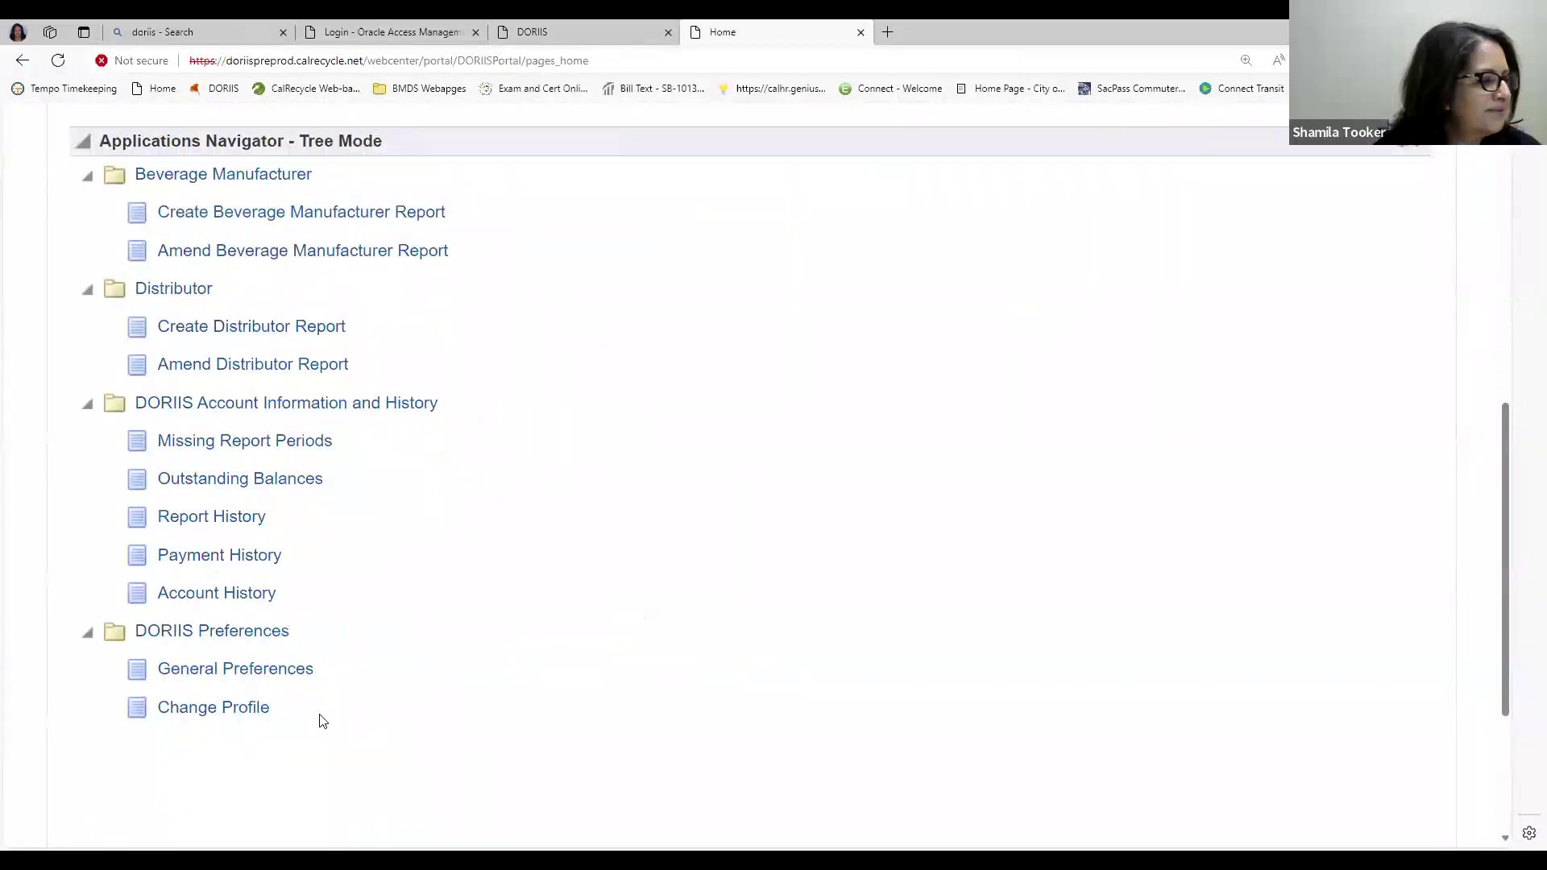
left_click(227, 602)
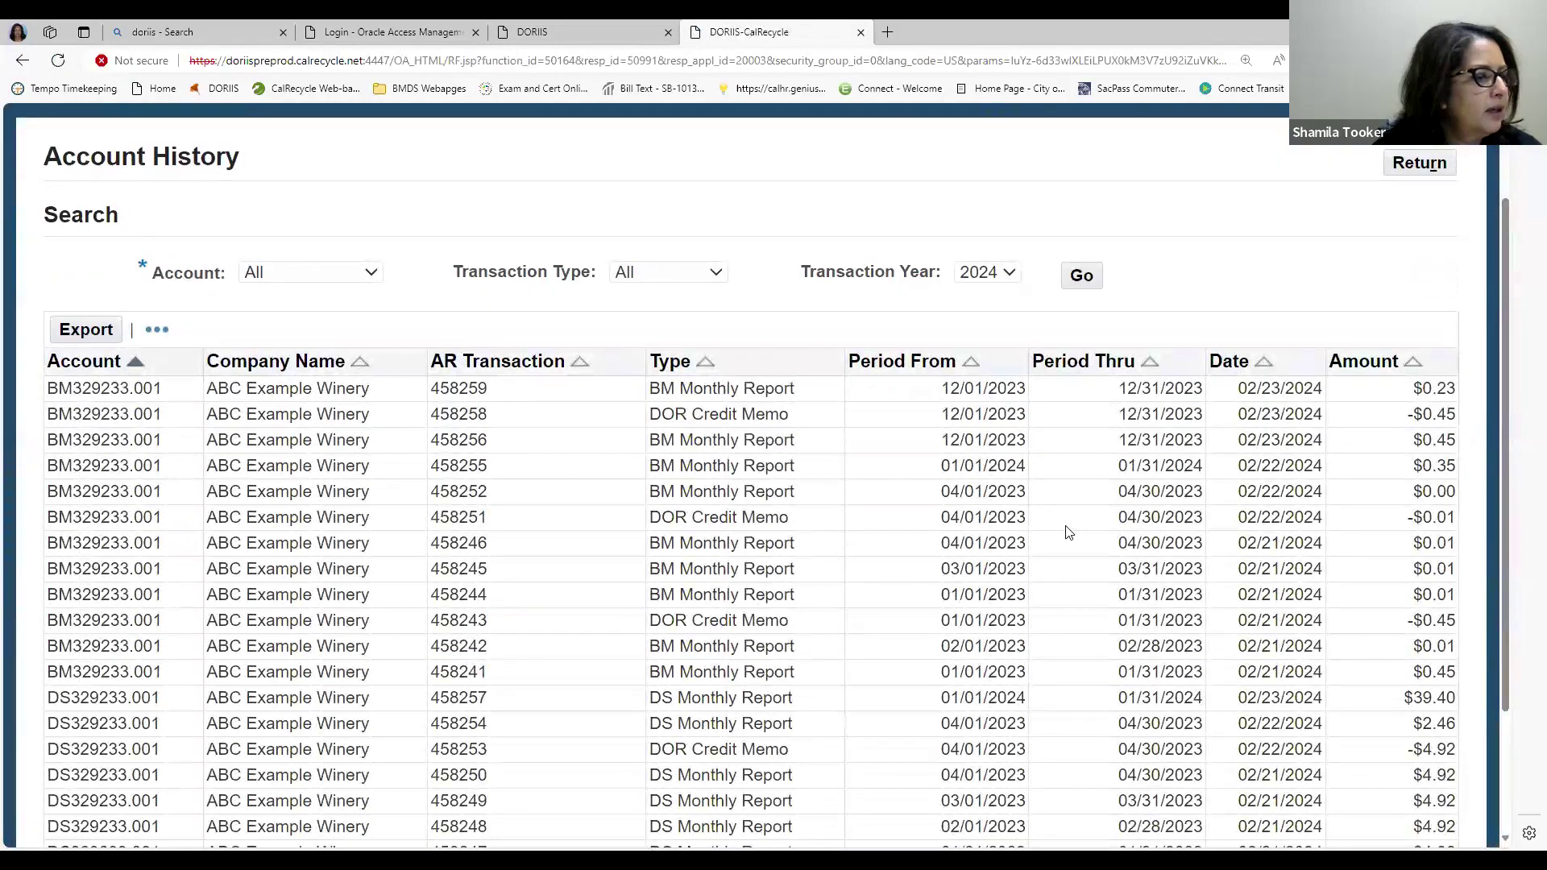
scroll(1064, 524, "down", 3)
scroll(1063, 524, "up", 3)
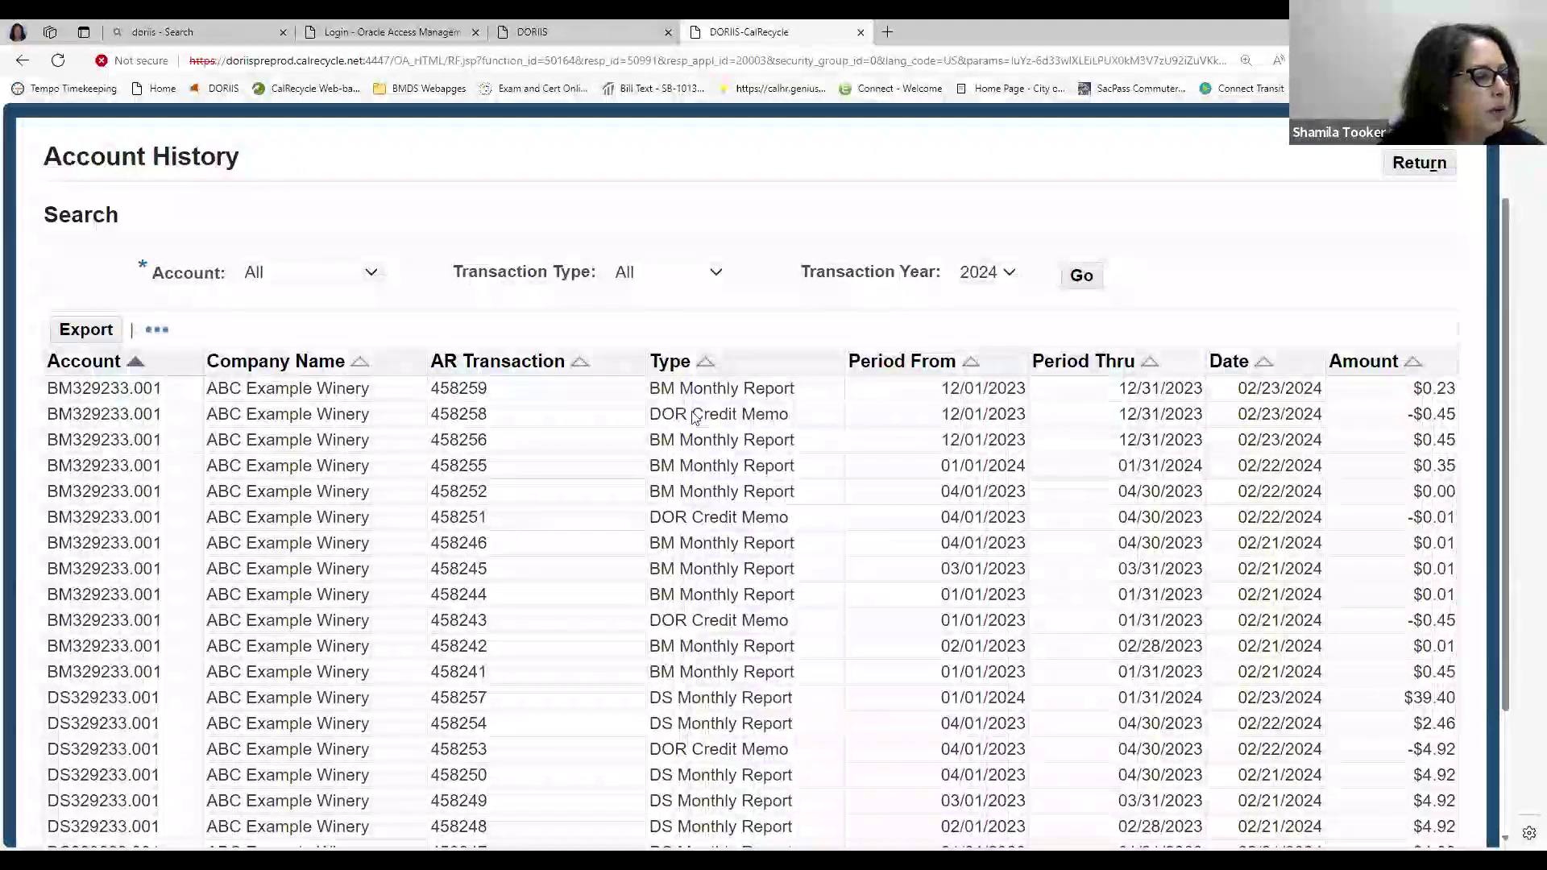
left_click_drag(651, 414, 790, 429)
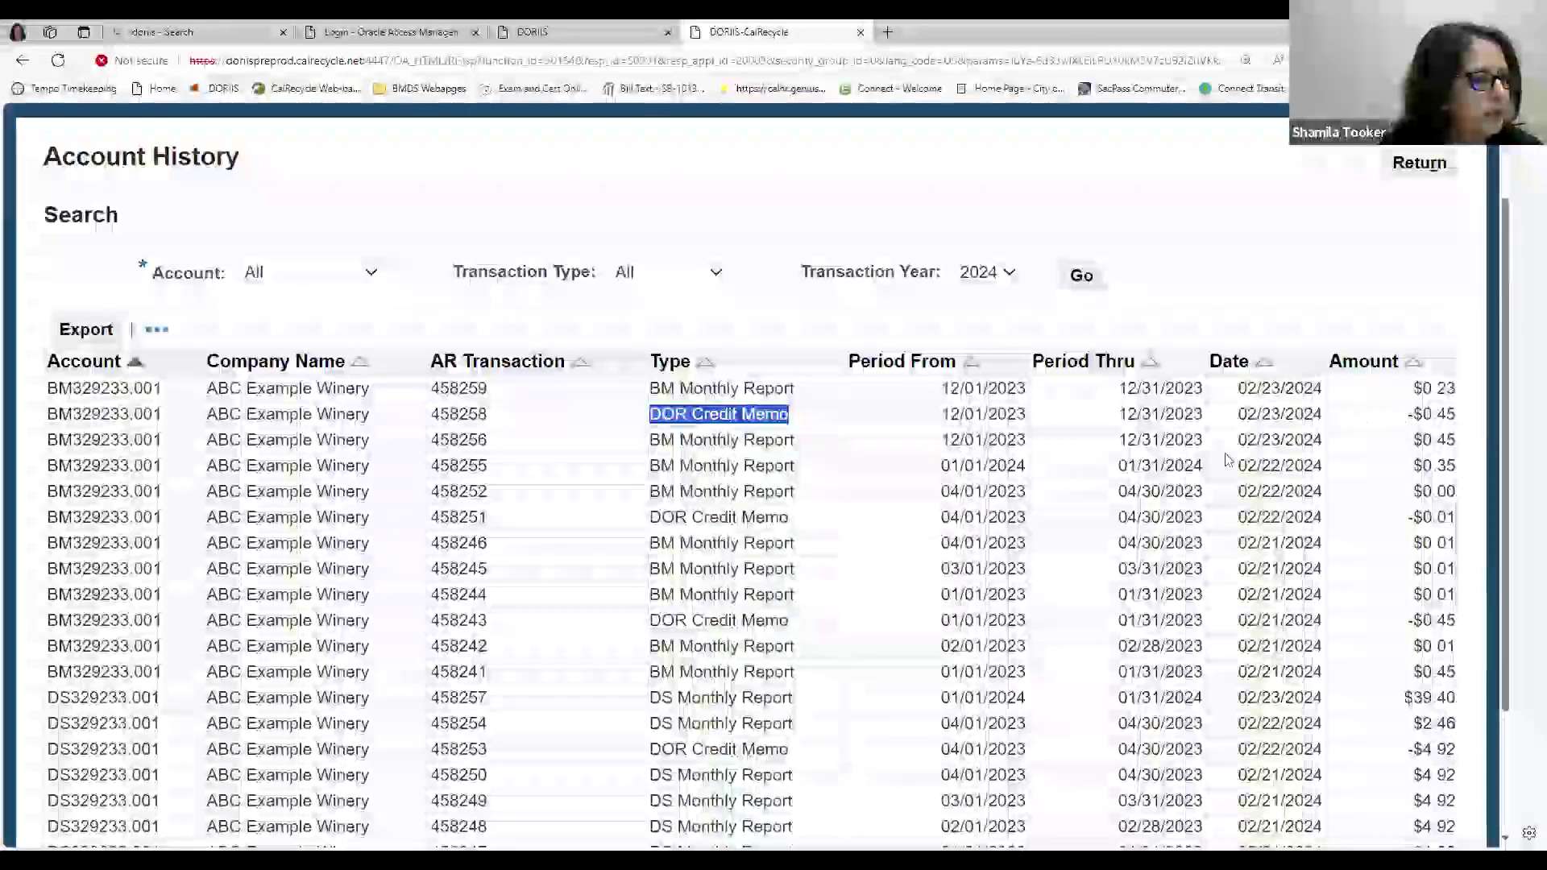
scroll(1181, 492, "down", 2)
scroll(1181, 491, "up", 2)
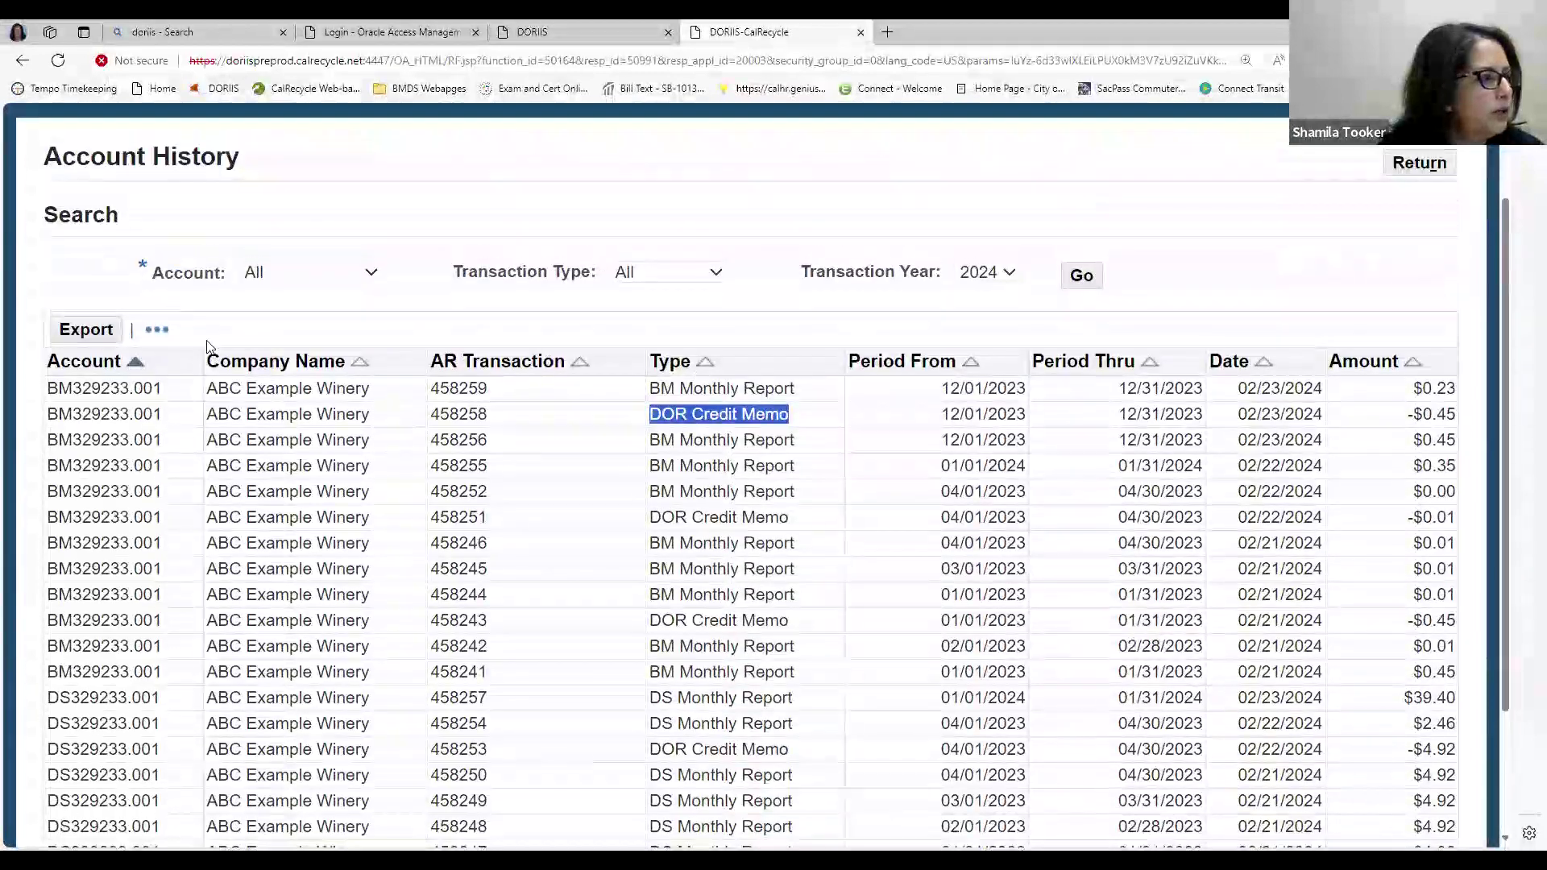
left_click(372, 276)
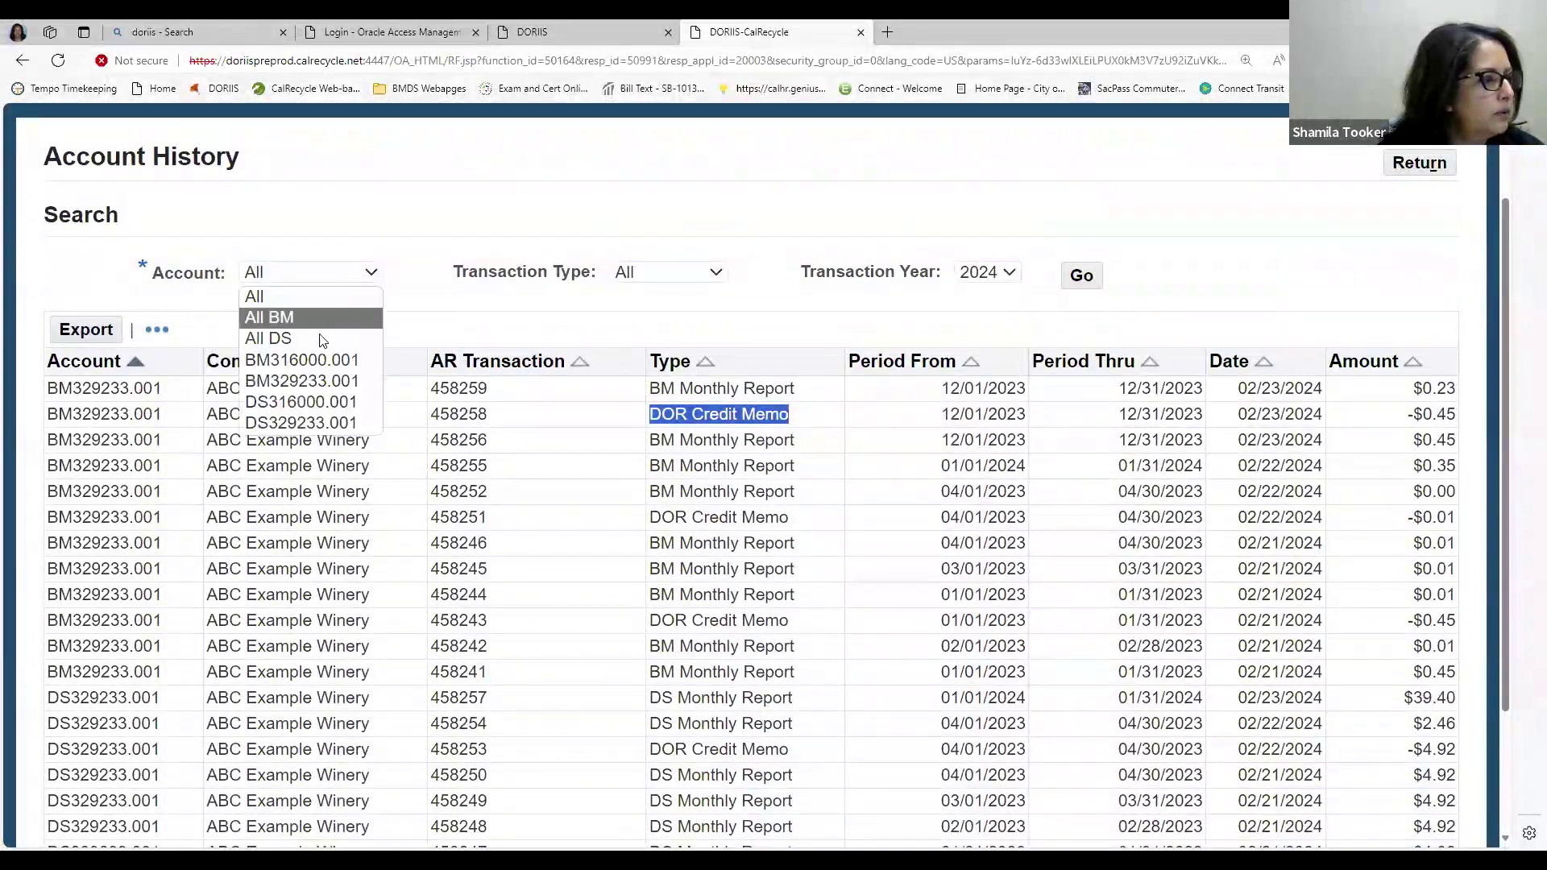
left_click(308, 391)
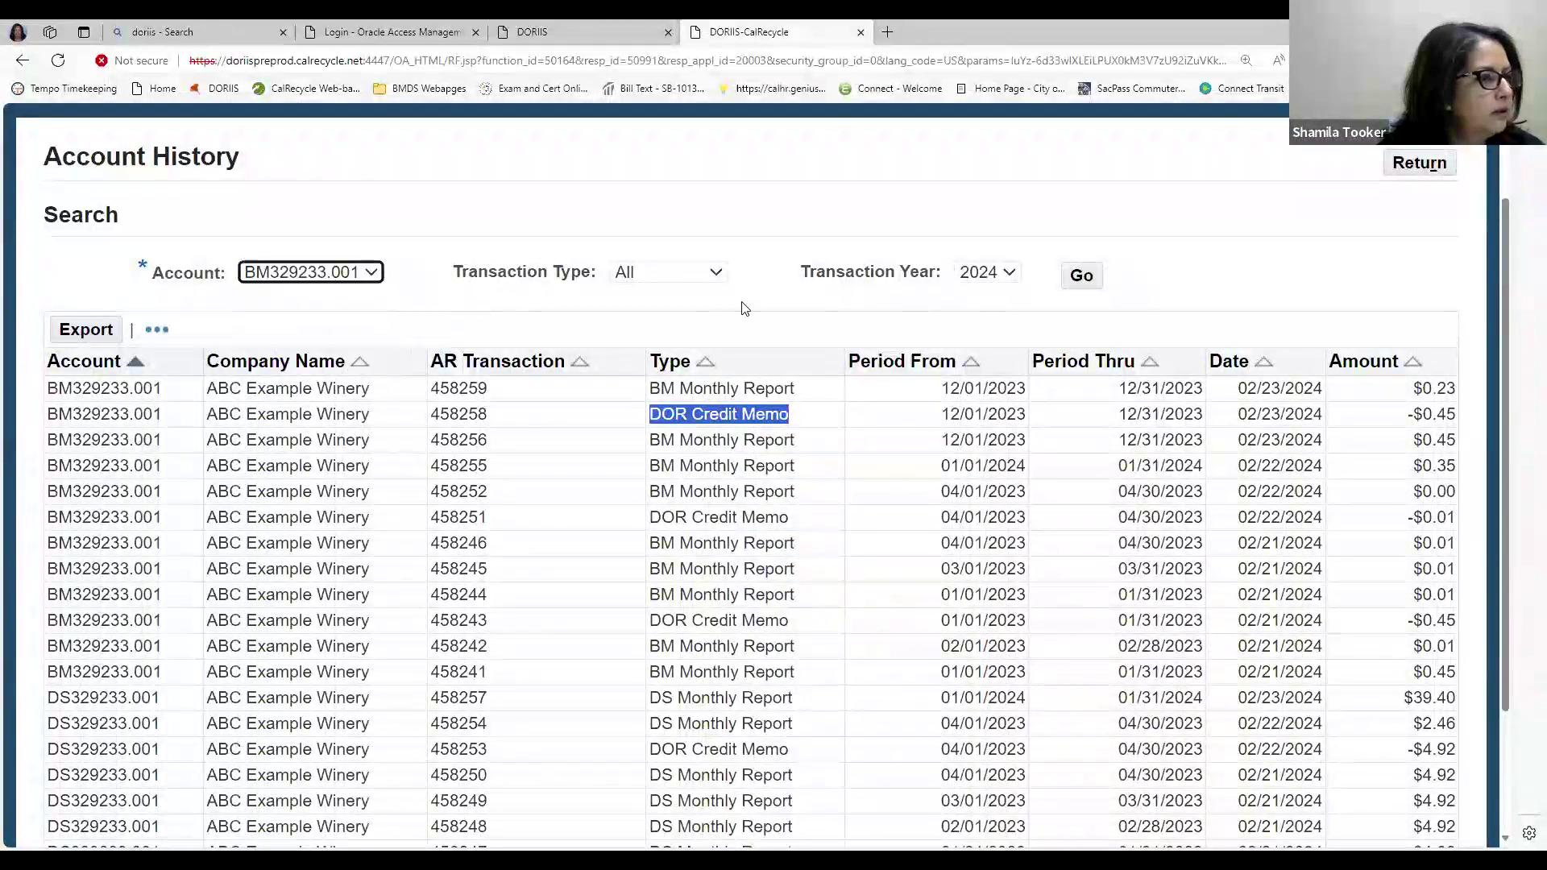
left_click(1008, 273)
left_click(1082, 276)
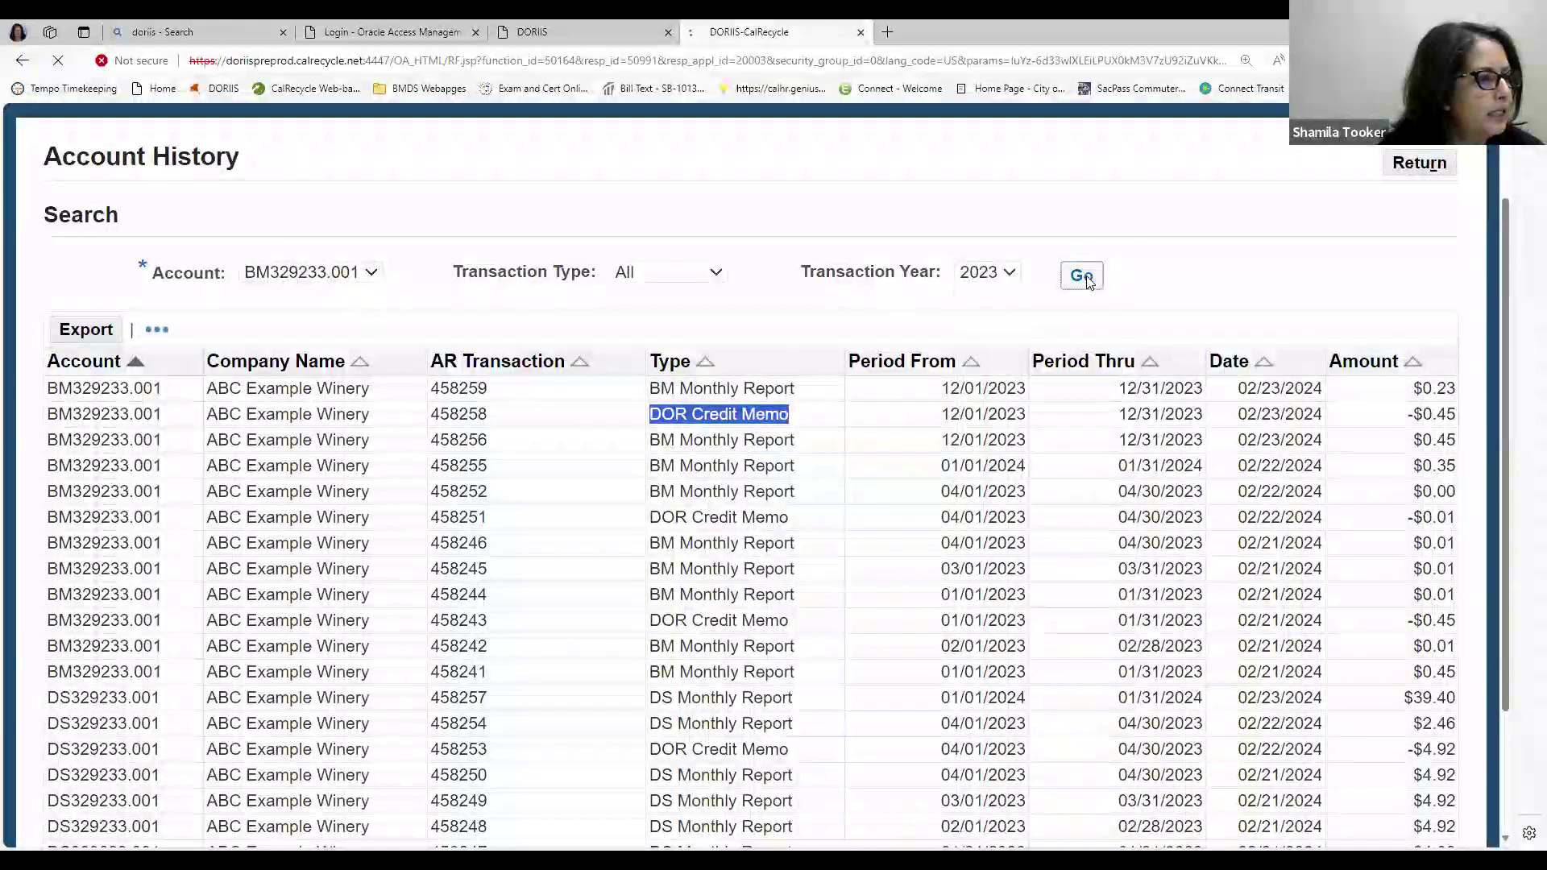
left_click(1082, 277)
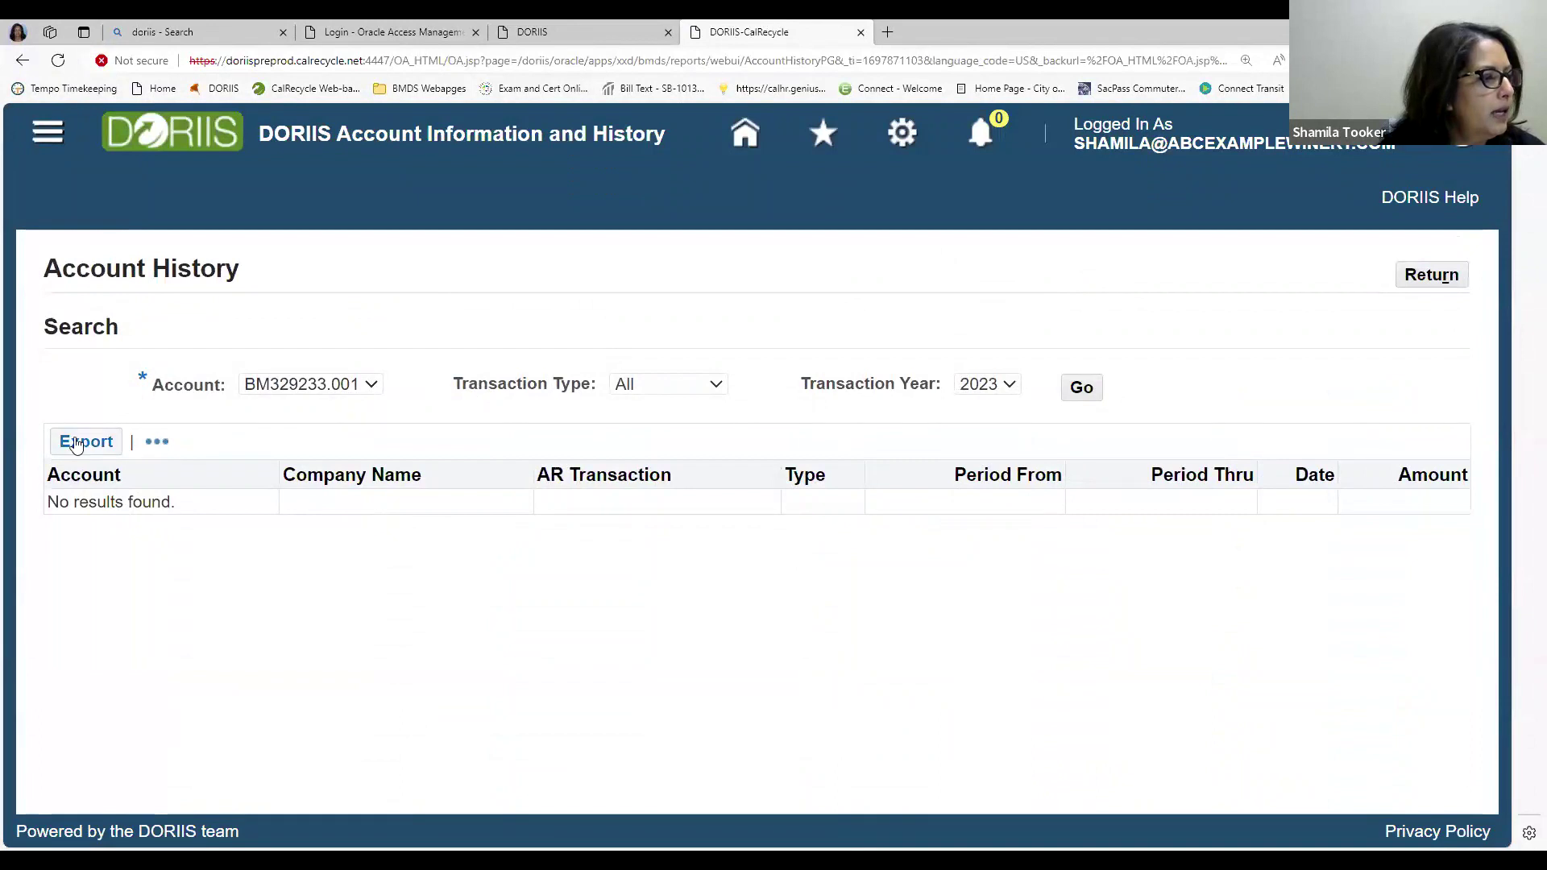
Collapse the Account Information folder and switch the profile account to DORIIS Example Company
left_click(746, 137)
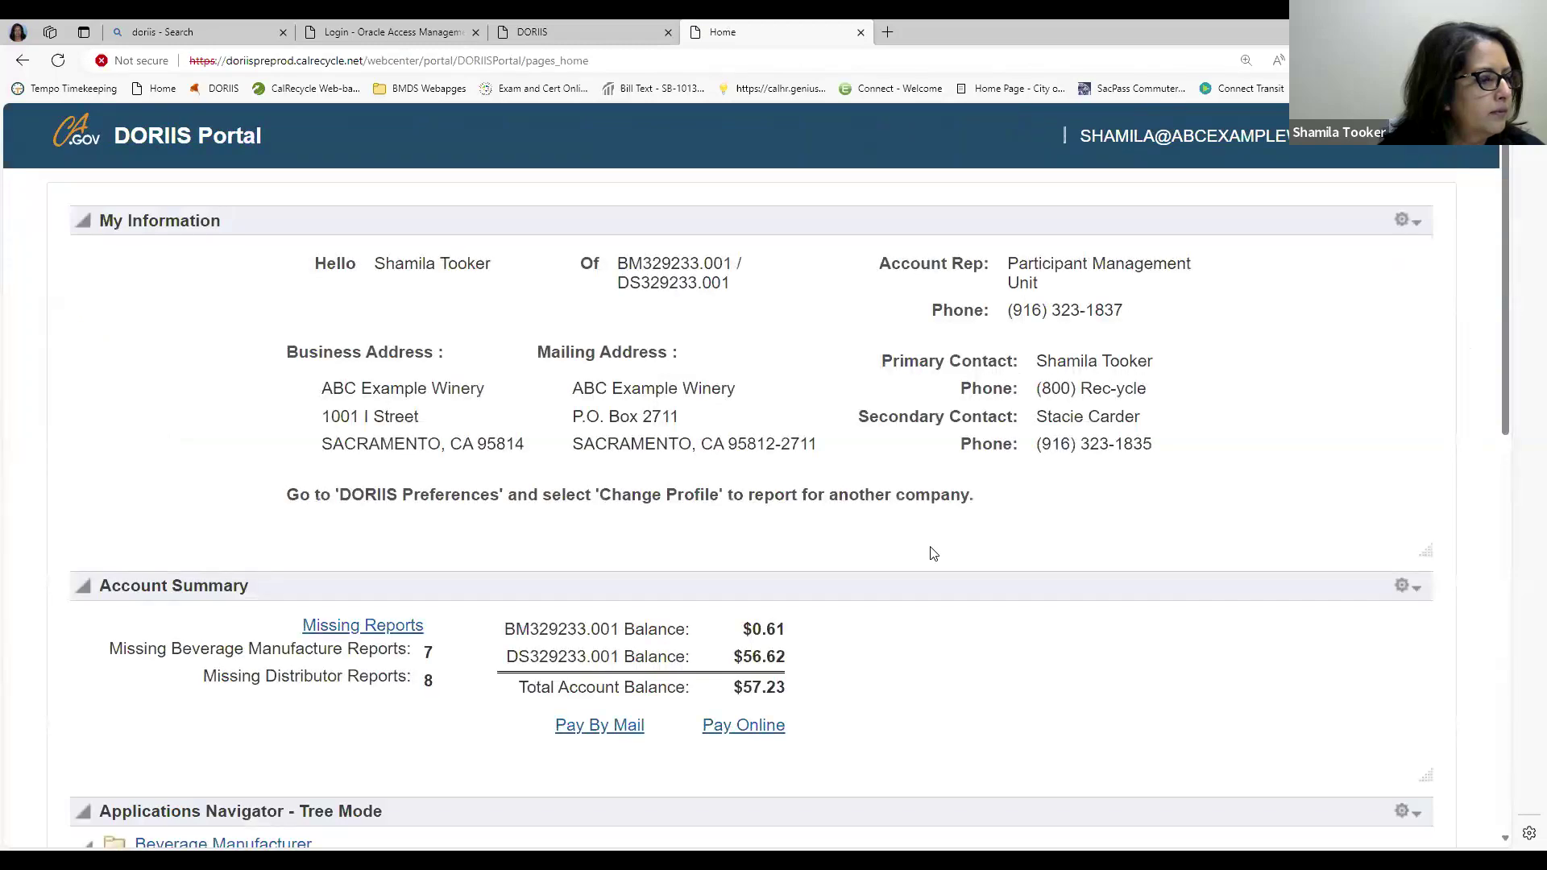
scroll(933, 554, "down", 8)
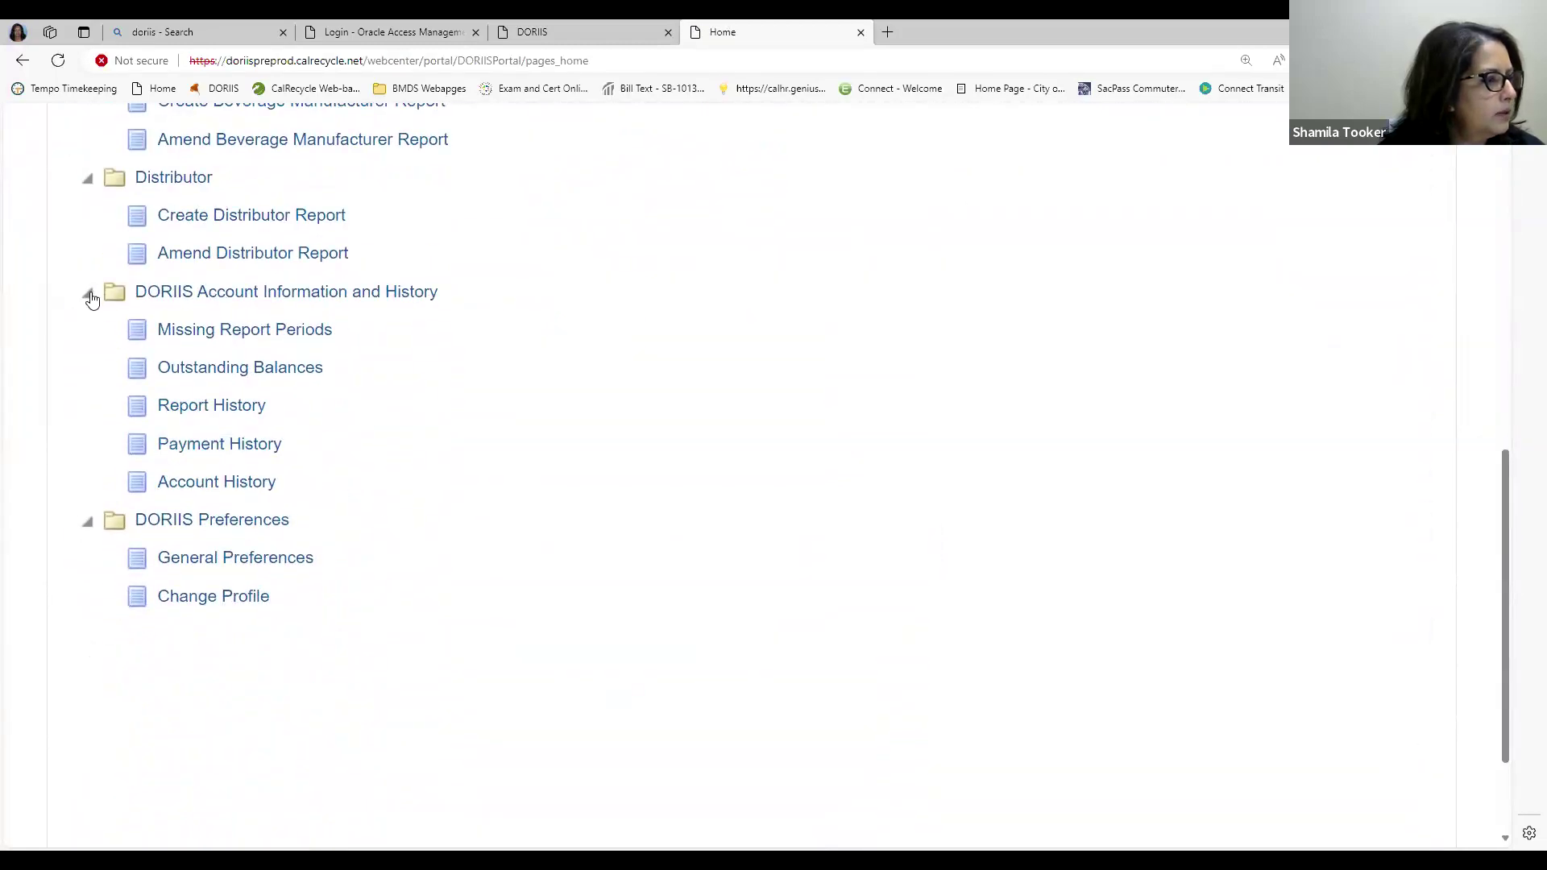
left_click(90, 295)
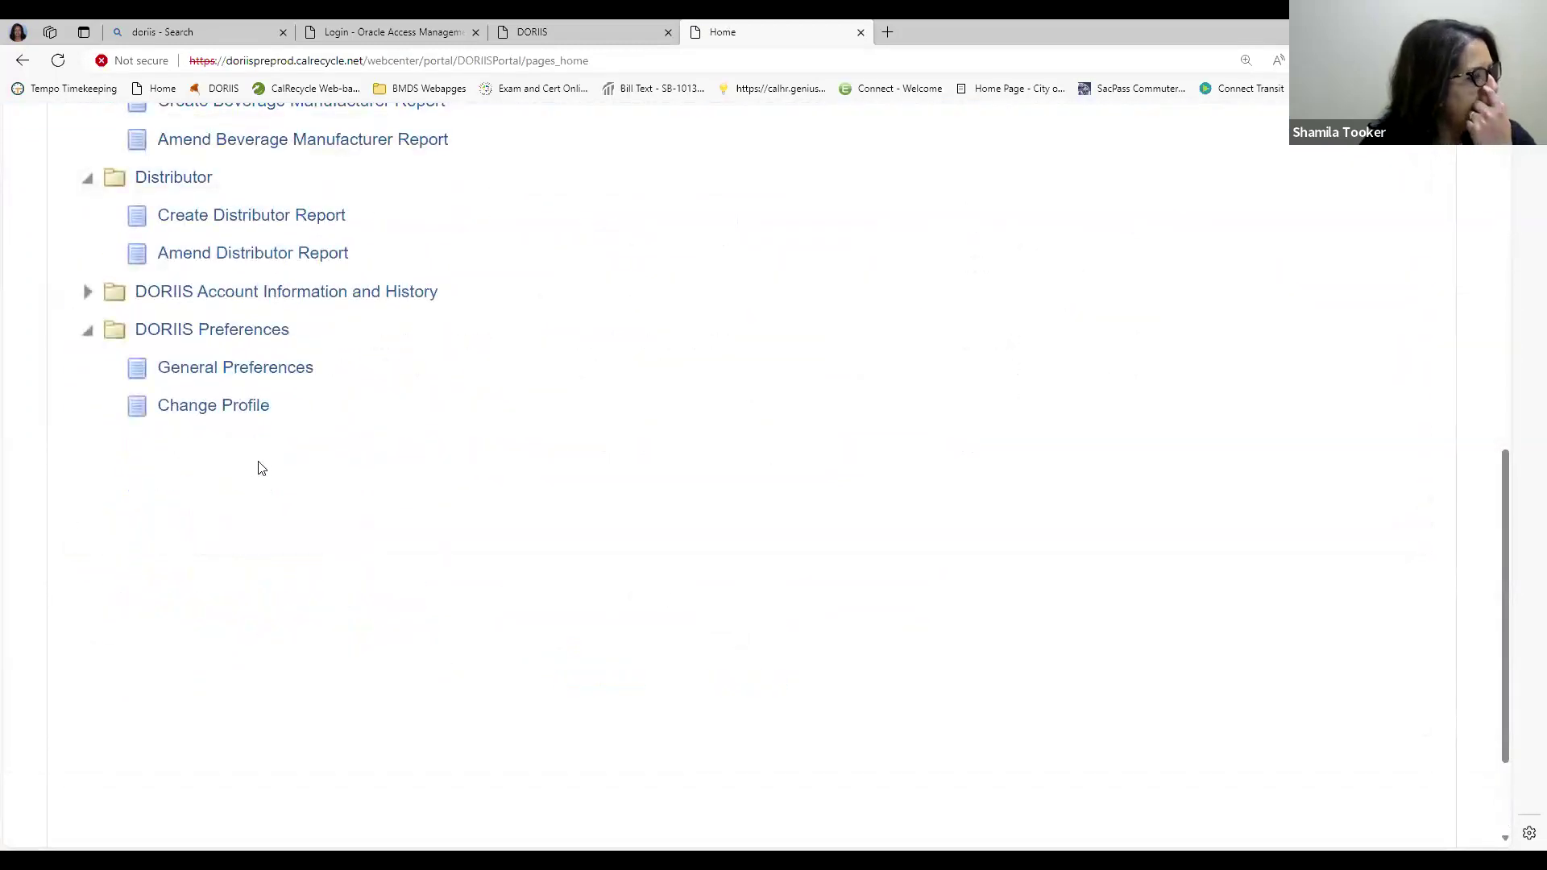
left_click(250, 410)
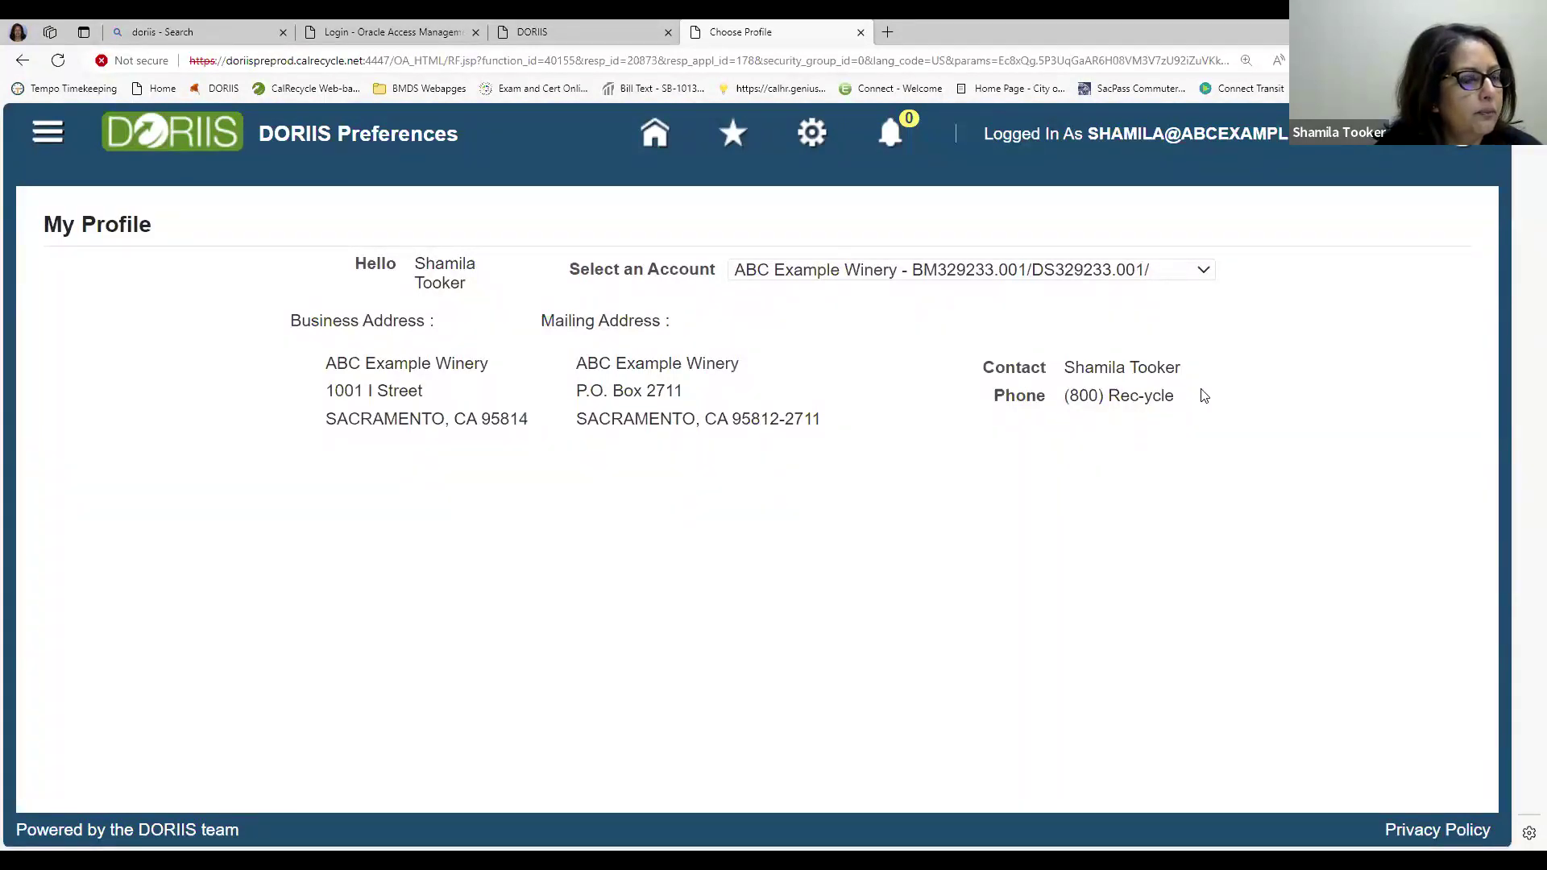
left_click(1203, 272)
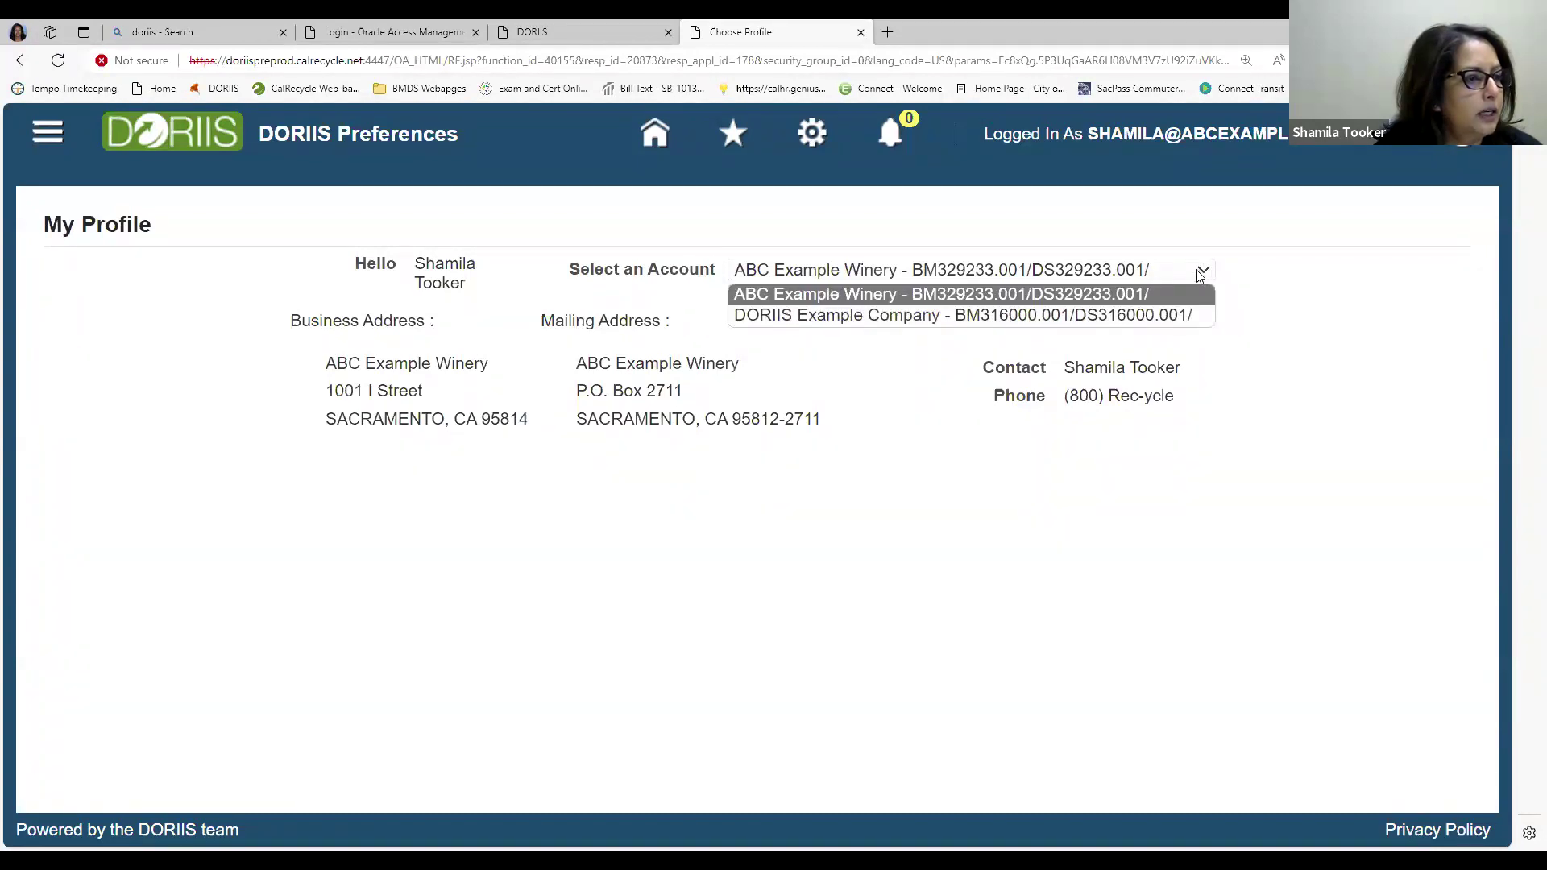
left_click(1161, 320)
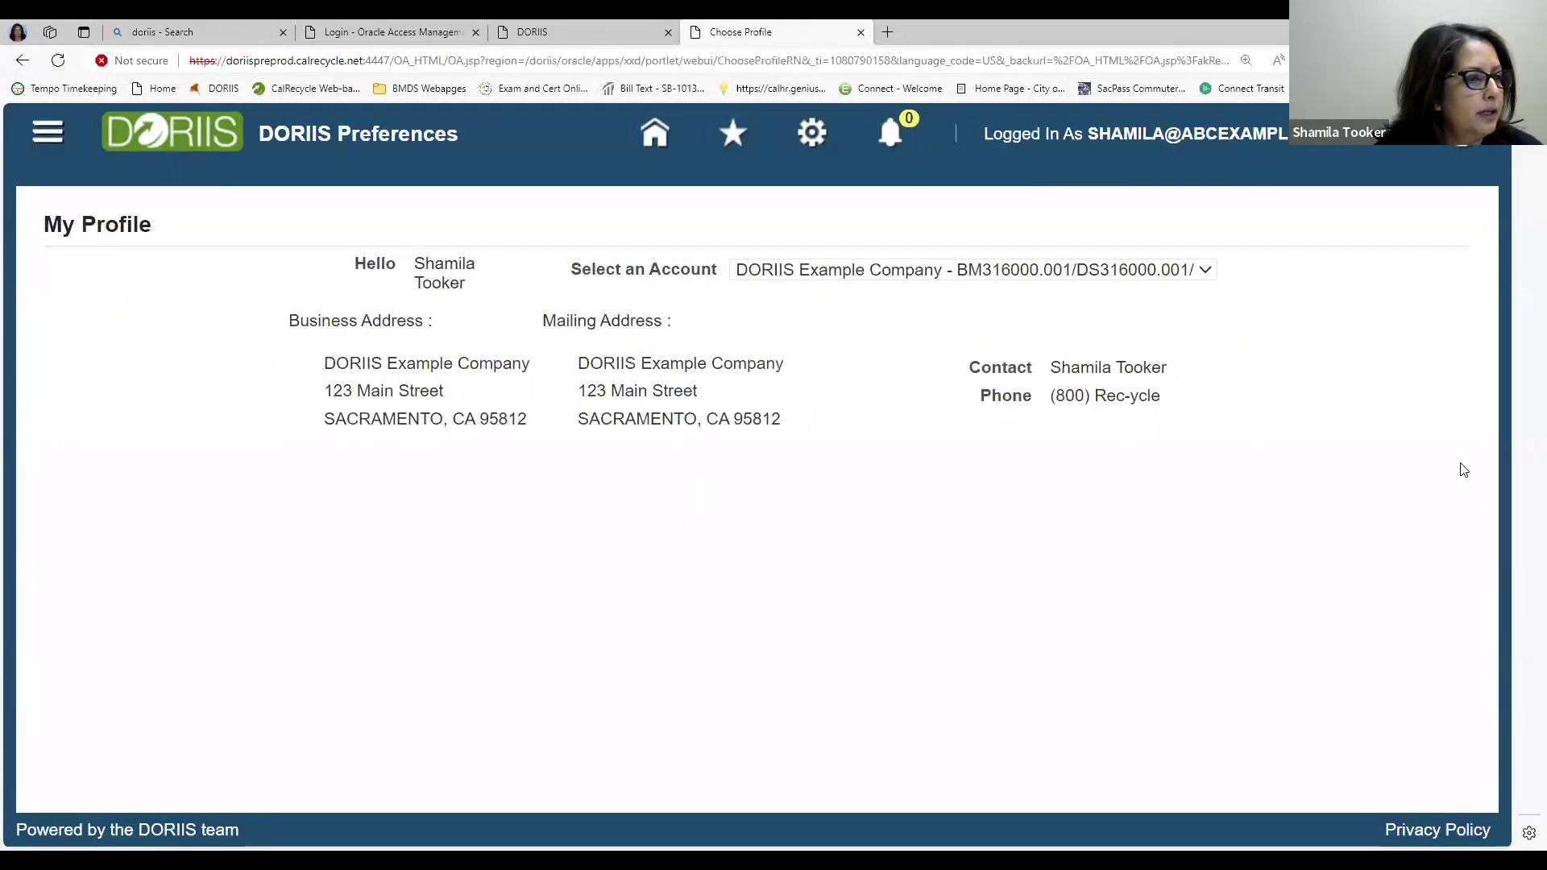
Review the home page for DORIIS Example Company: 12 missing reports per type, $0.00 balance
left_click(658, 135)
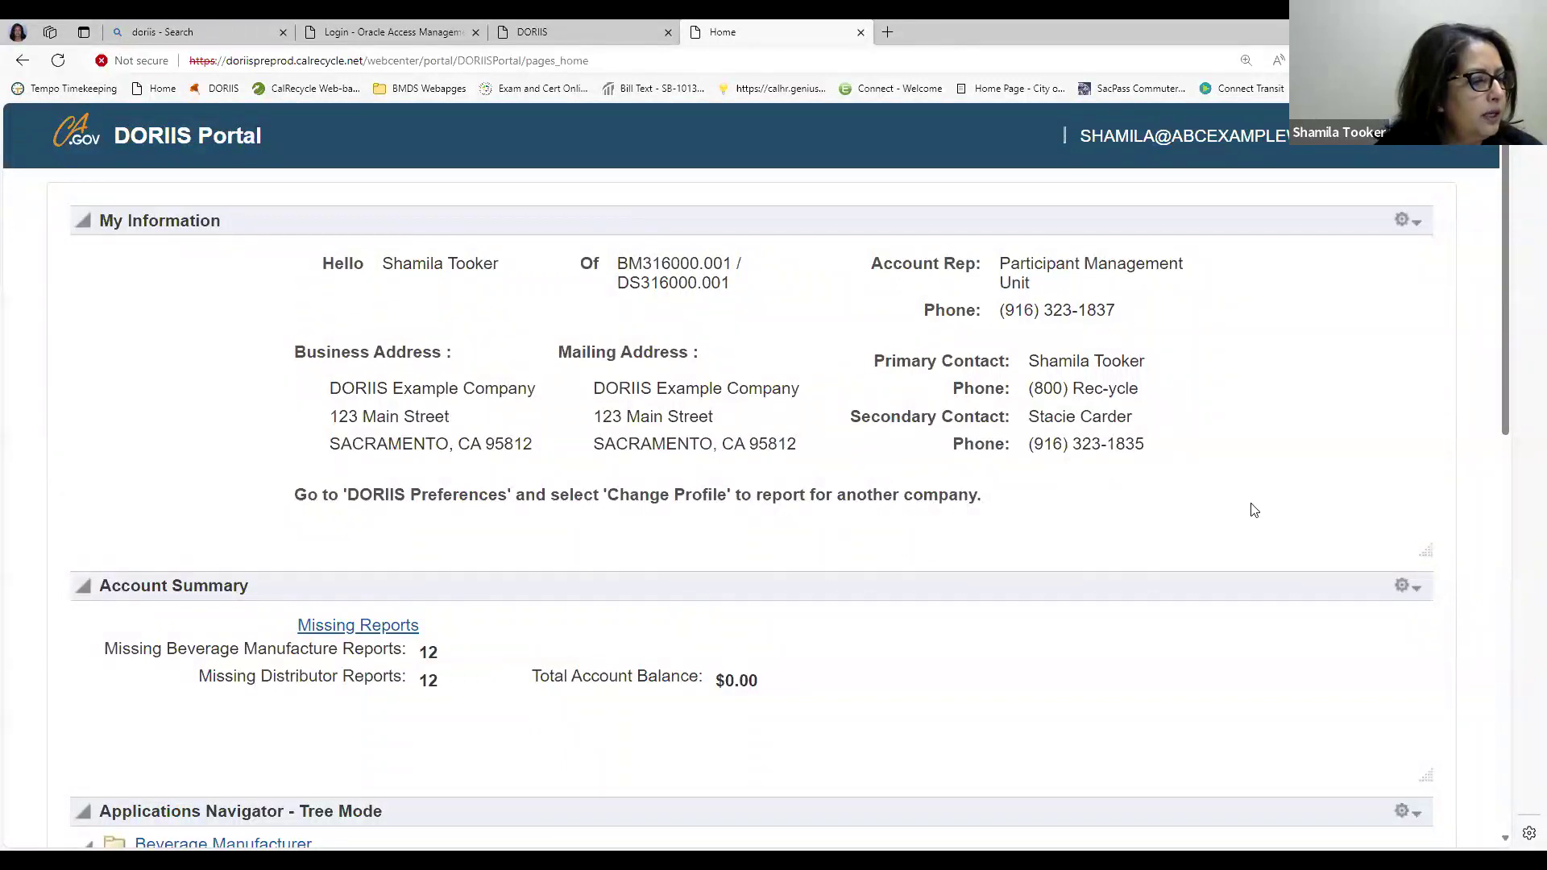
scroll(1254, 510, "down", 4)
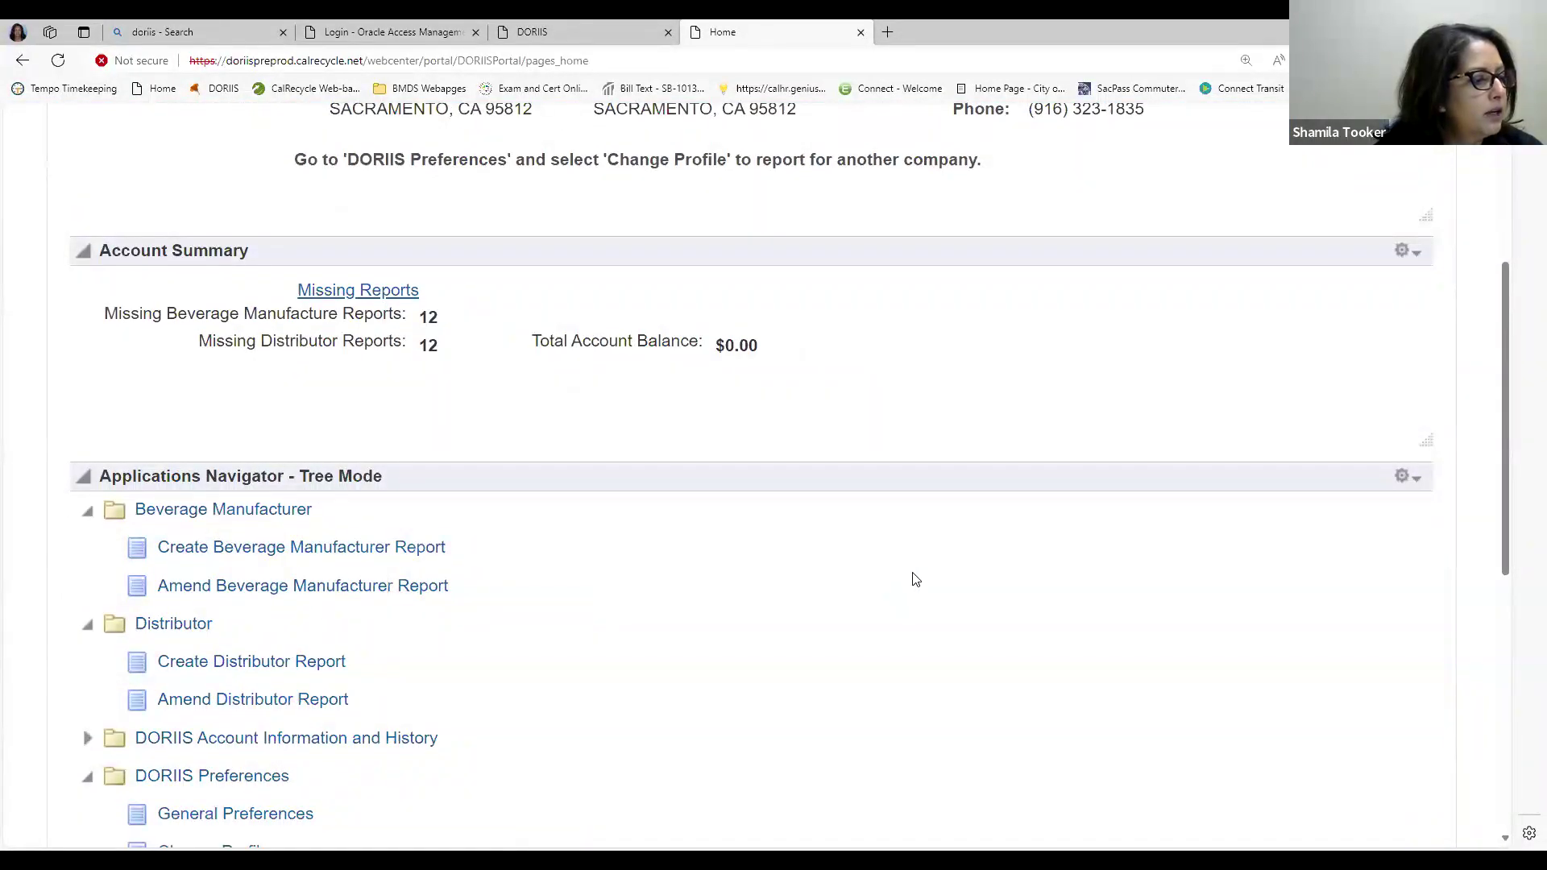
scroll(915, 580, "up", 2)
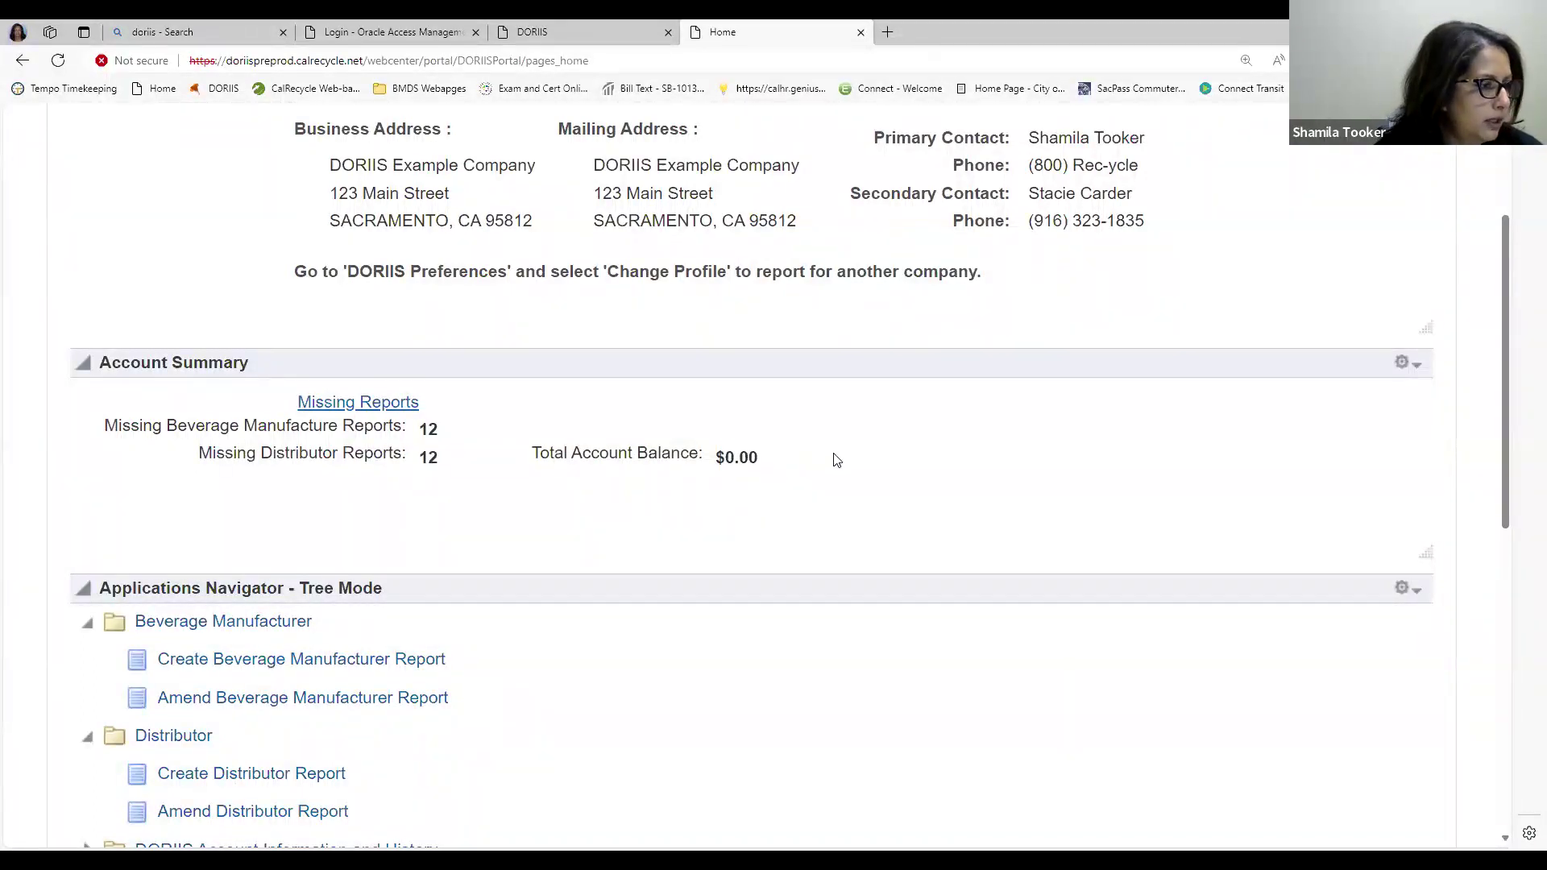
scroll(836, 459, "up", 1)
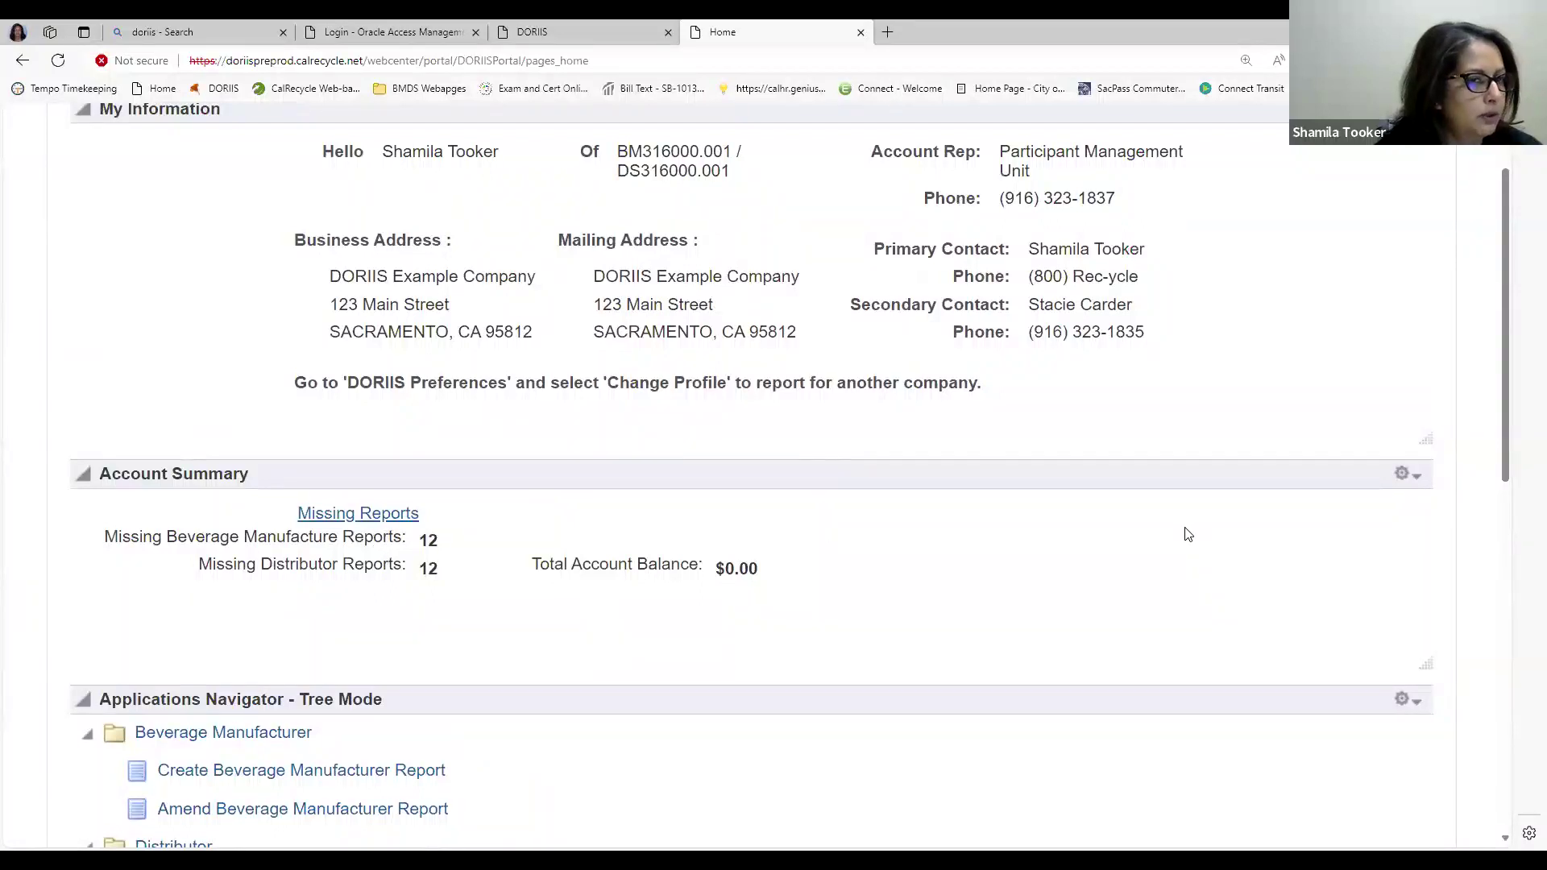
scroll(1188, 534, "up", 1)
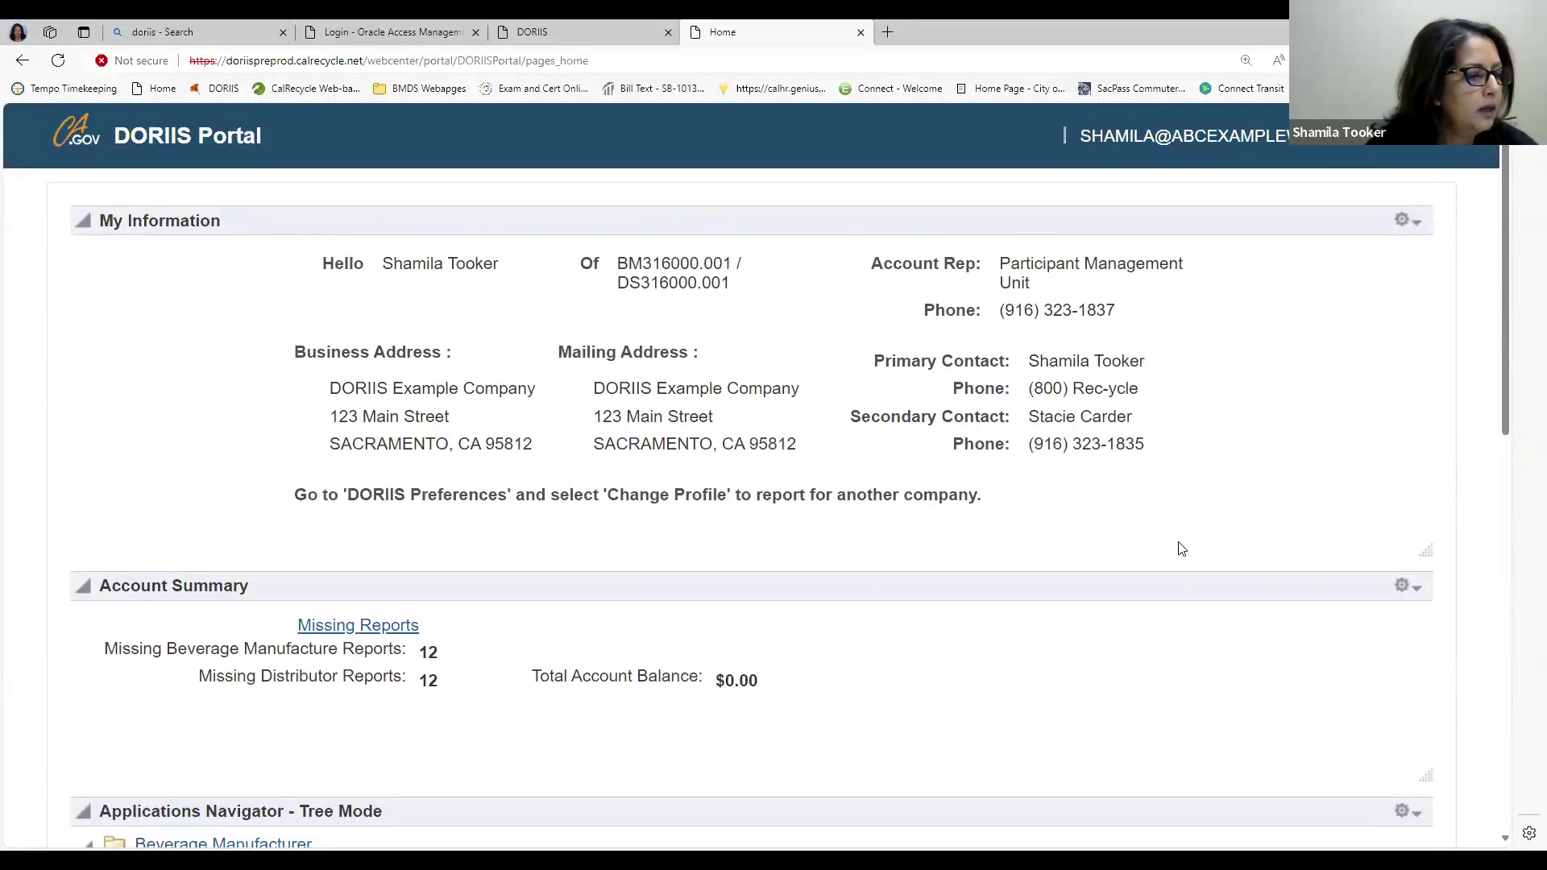